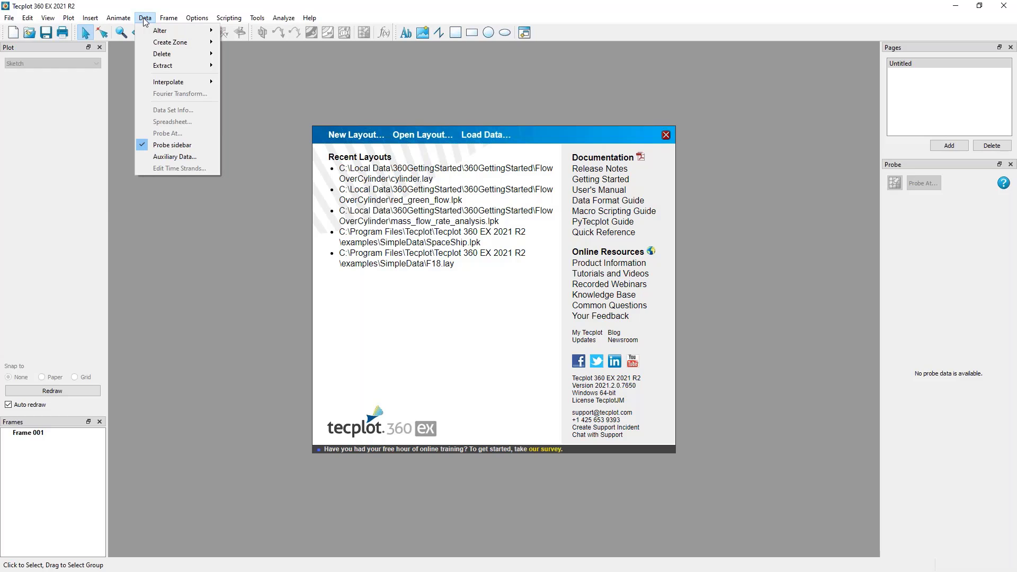
pyautogui.click(143, 19)
pyautogui.click(222, 19)
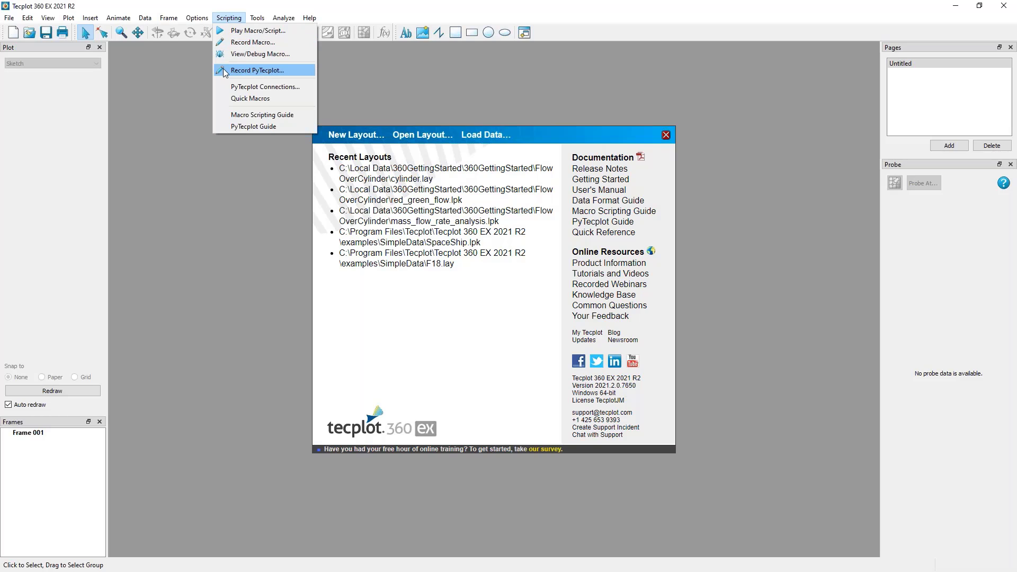
pyautogui.moveTo(282, 19)
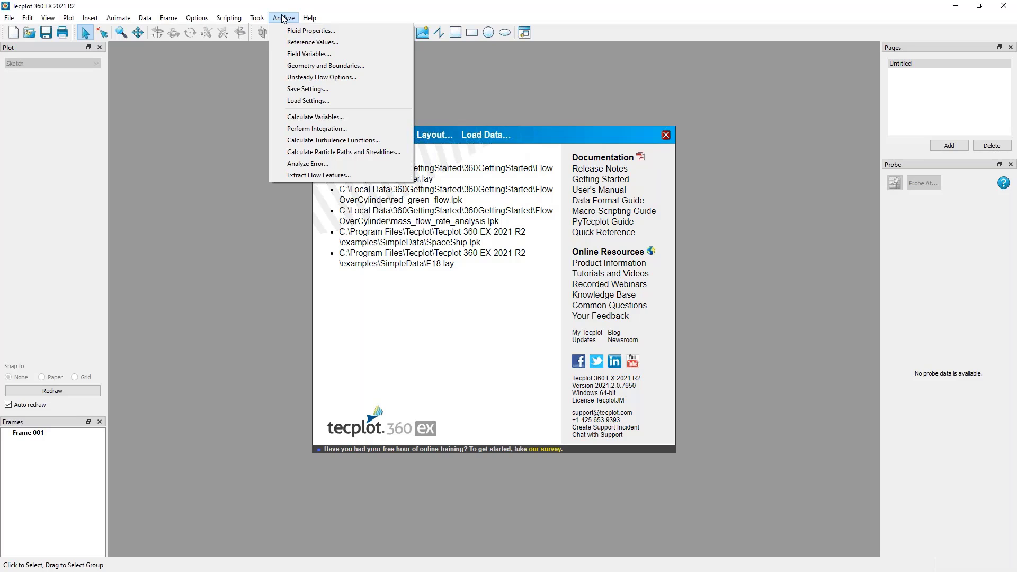
pyautogui.click(358, 9)
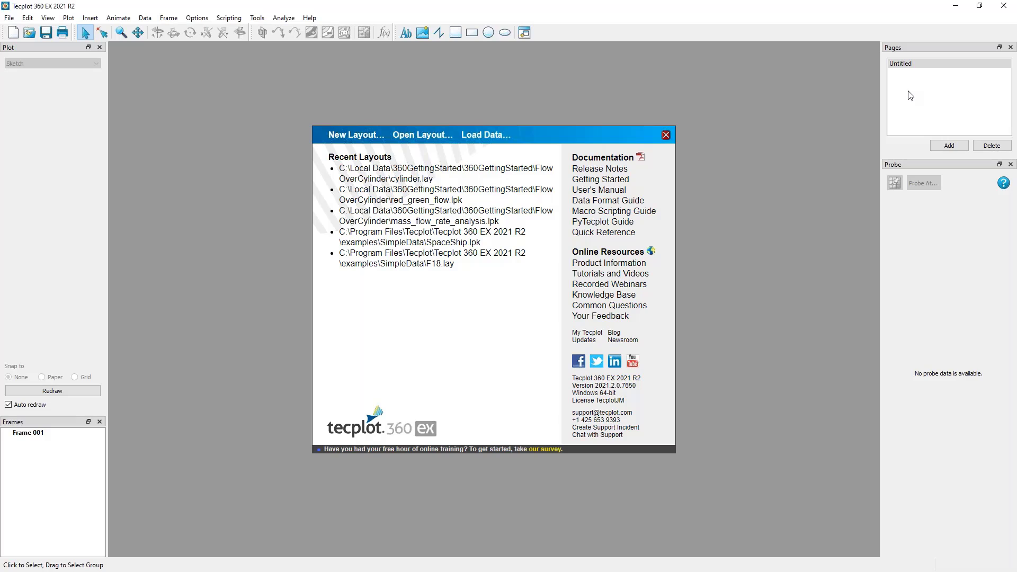
# Close the Pages sidebar and check the sidebar entries among the view options.
pyautogui.click(1010, 47)
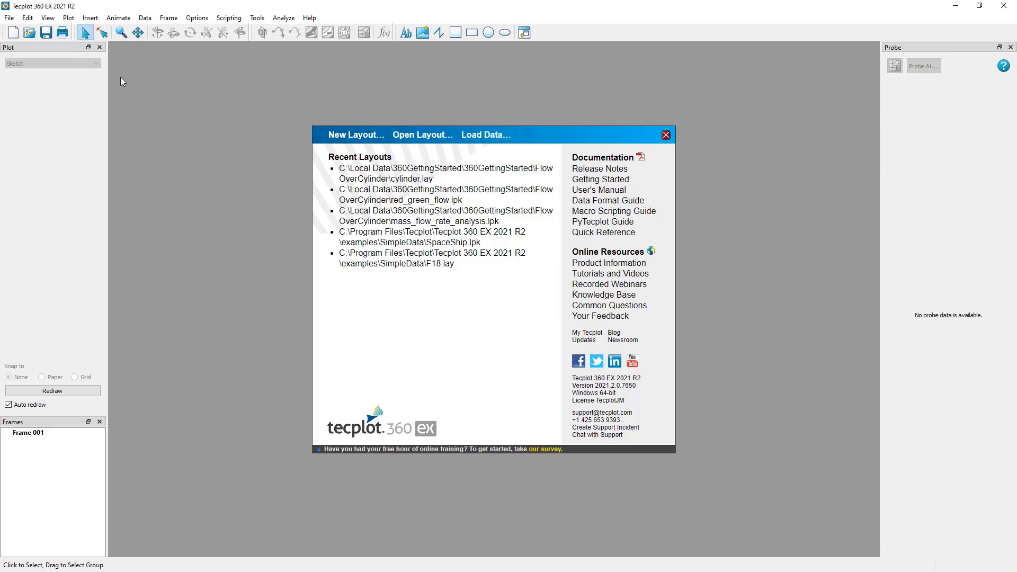
pyautogui.click(47, 18)
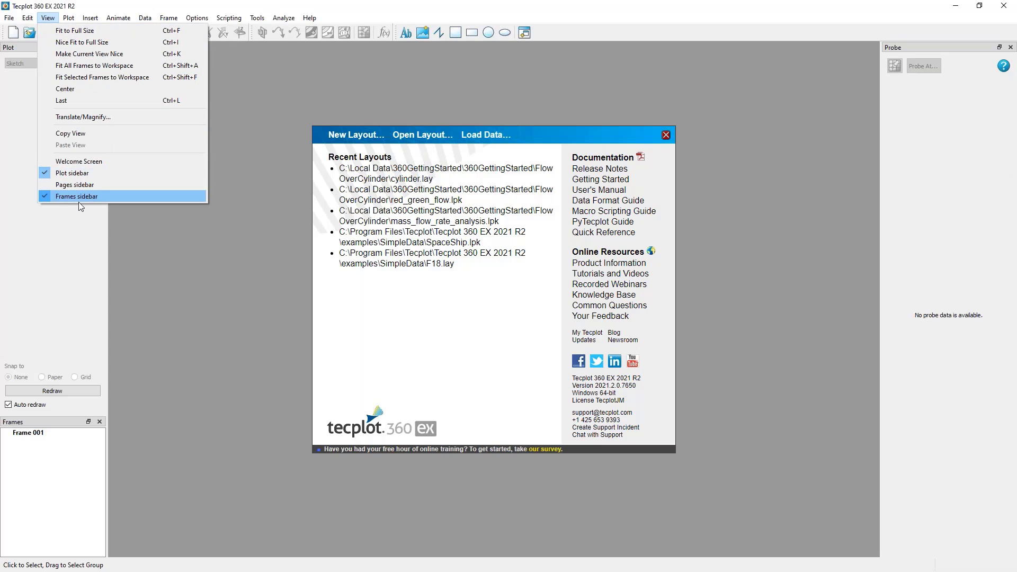
pyautogui.click(704, 62)
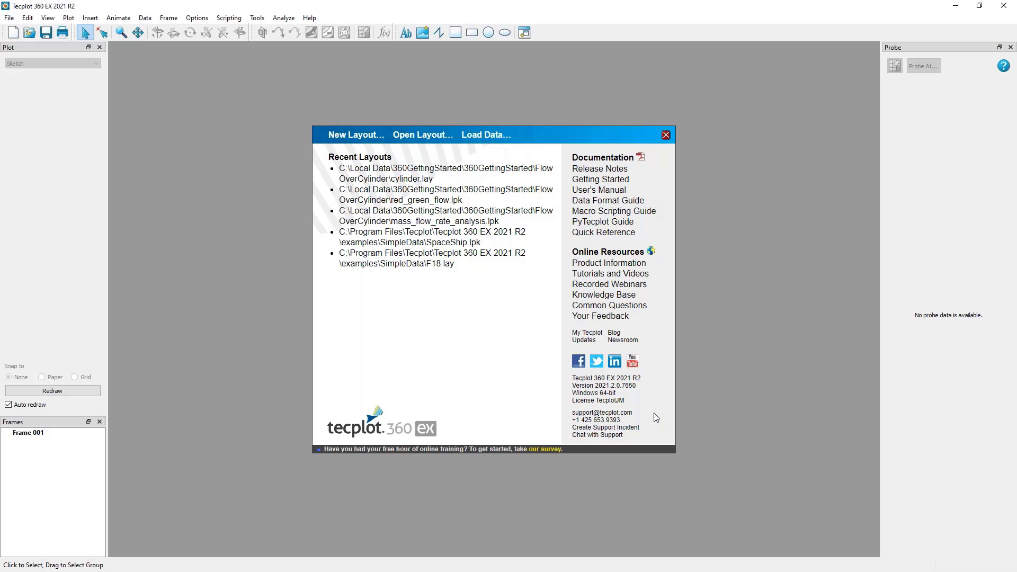
# Load OversetCylinder.szplt from the FlowOverCylinder folder using the Tecplot Subzone Data Loader.
pyautogui.click(9, 18)
pyautogui.click(31, 94)
pyautogui.click(483, 135)
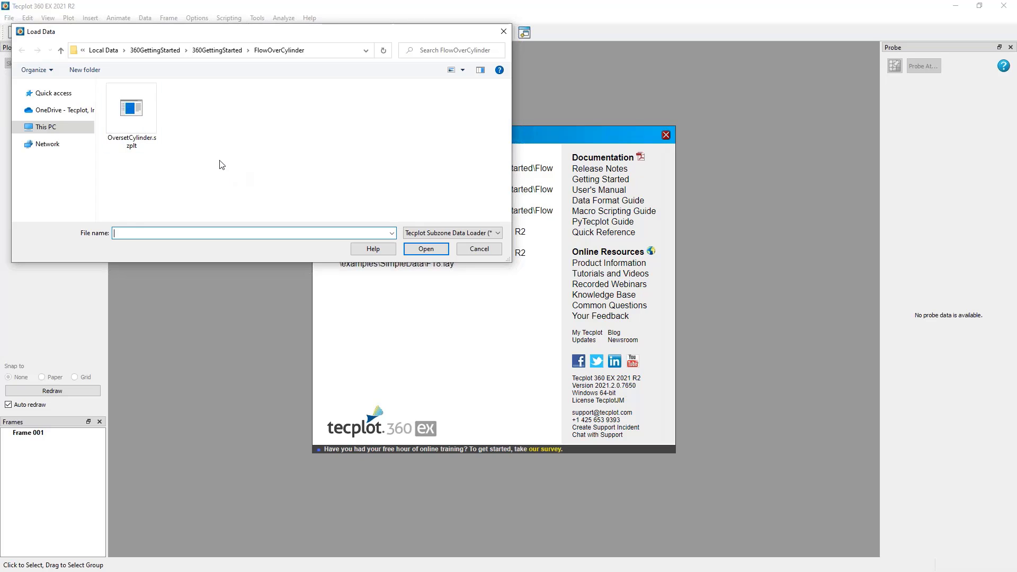
pyautogui.click(131, 111)
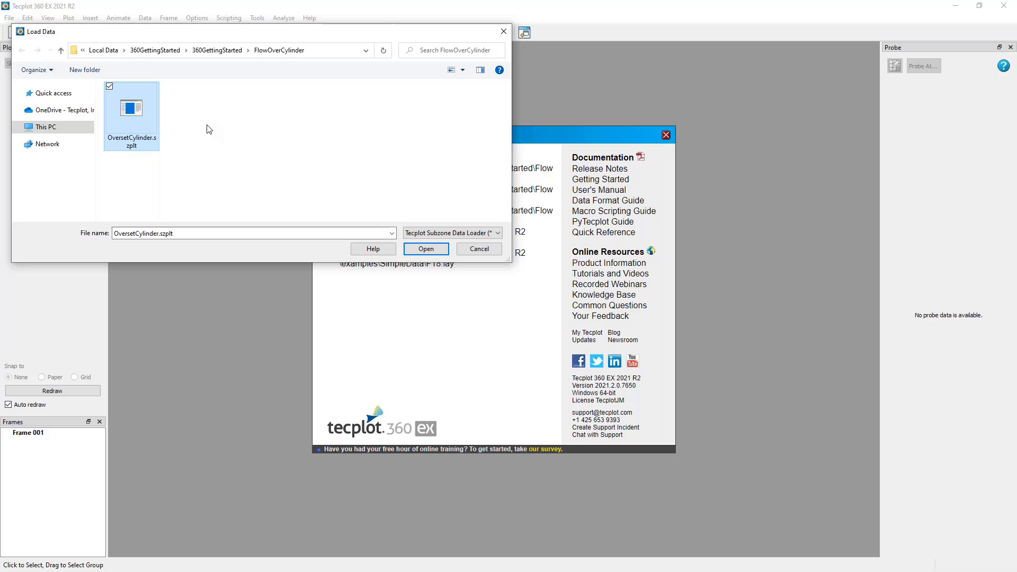
pyautogui.click(471, 234)
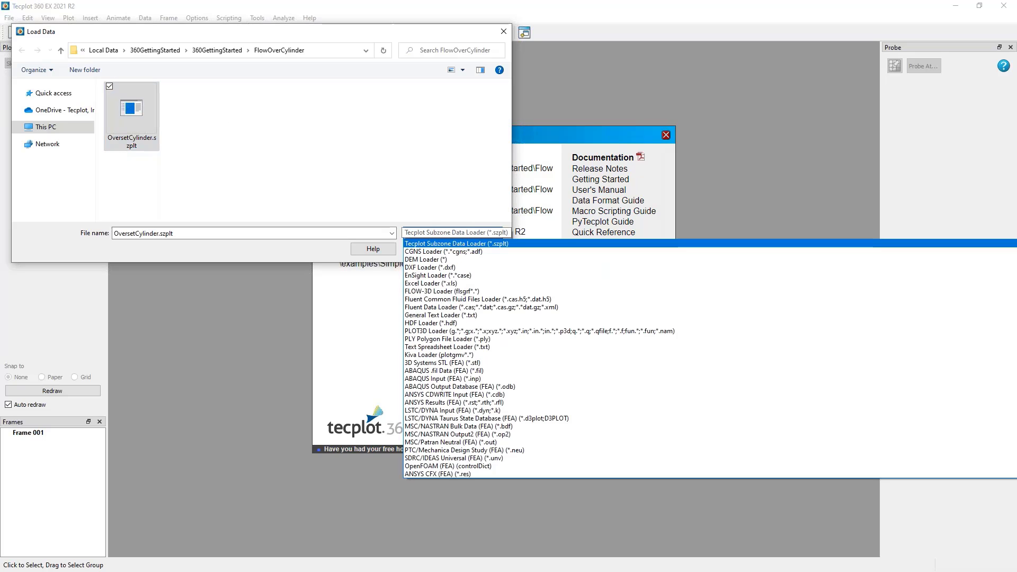
pyautogui.scroll(1, 476, 273)
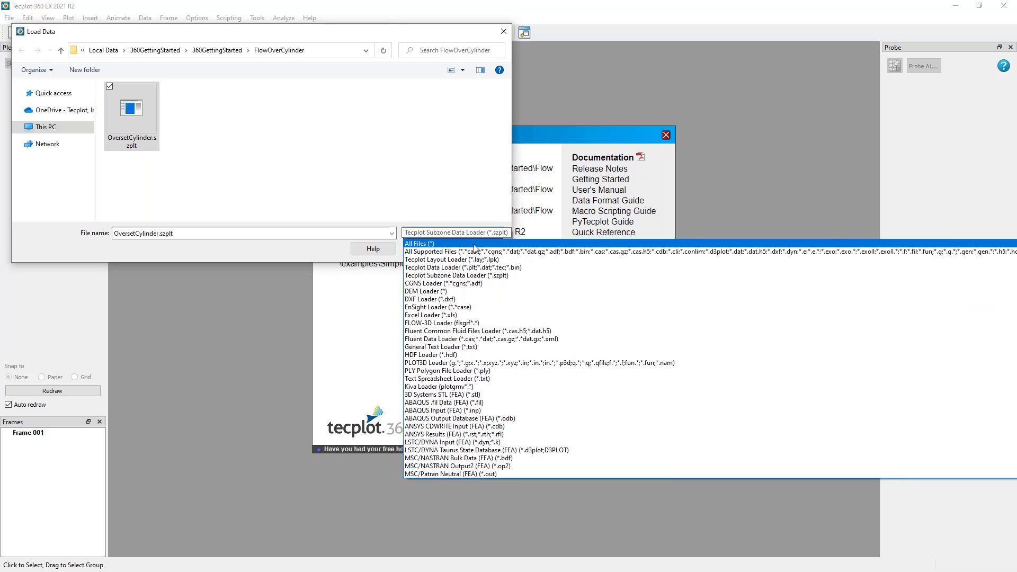
pyautogui.scroll(-4, 476, 318)
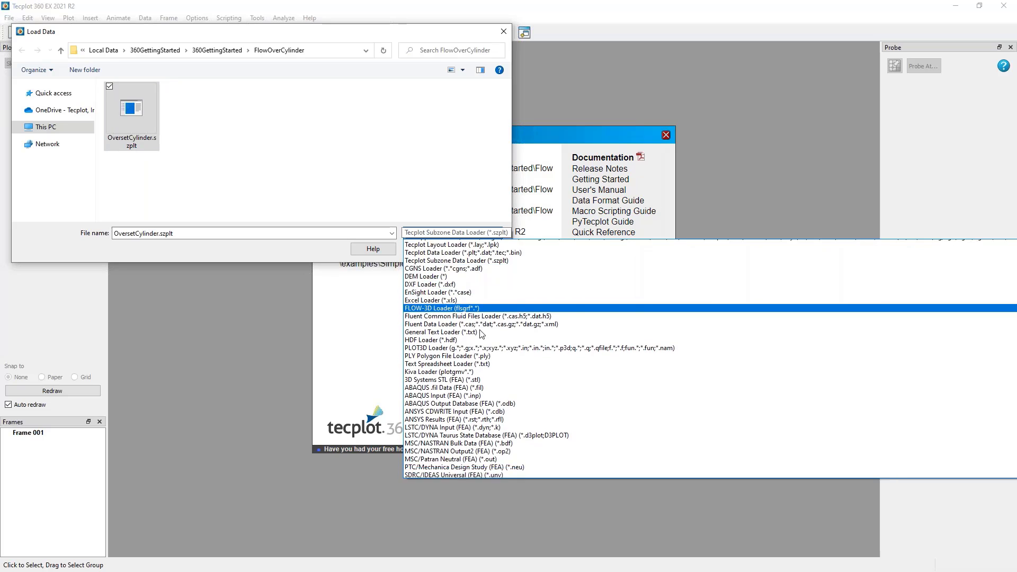
pyautogui.scroll(4, 492, 360)
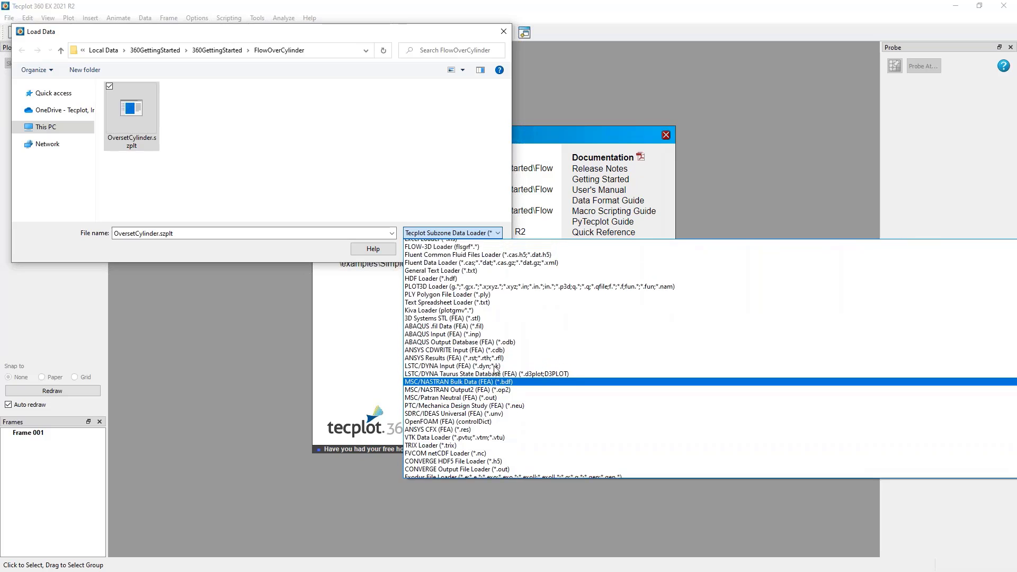
pyautogui.click(501, 276)
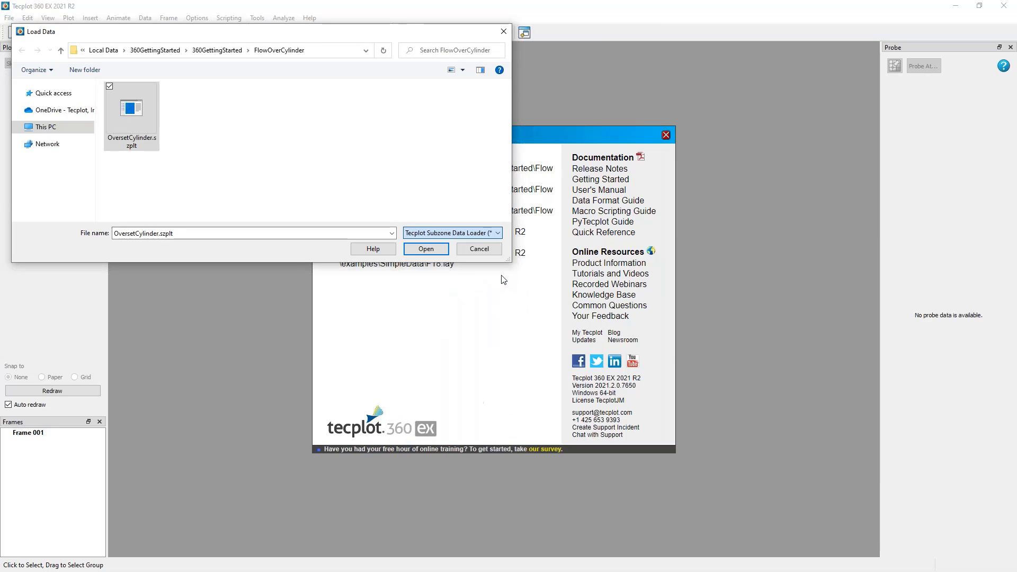
pyautogui.click(428, 250)
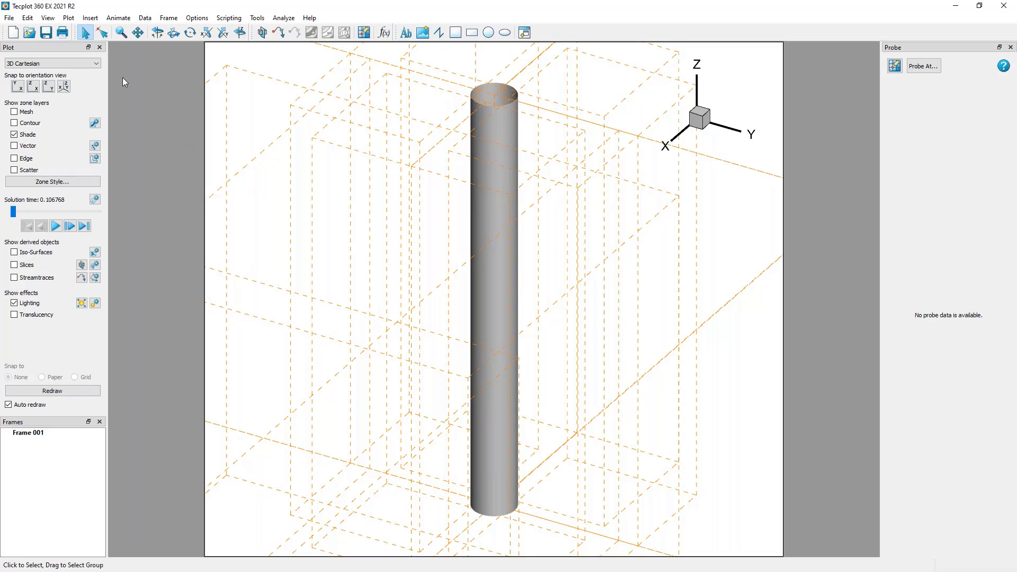
# Select the cylinder surface, a surrounding volume zone and the orientation axes in turn with the Selector tool.
pyautogui.click(86, 34)
pyautogui.click(504, 123)
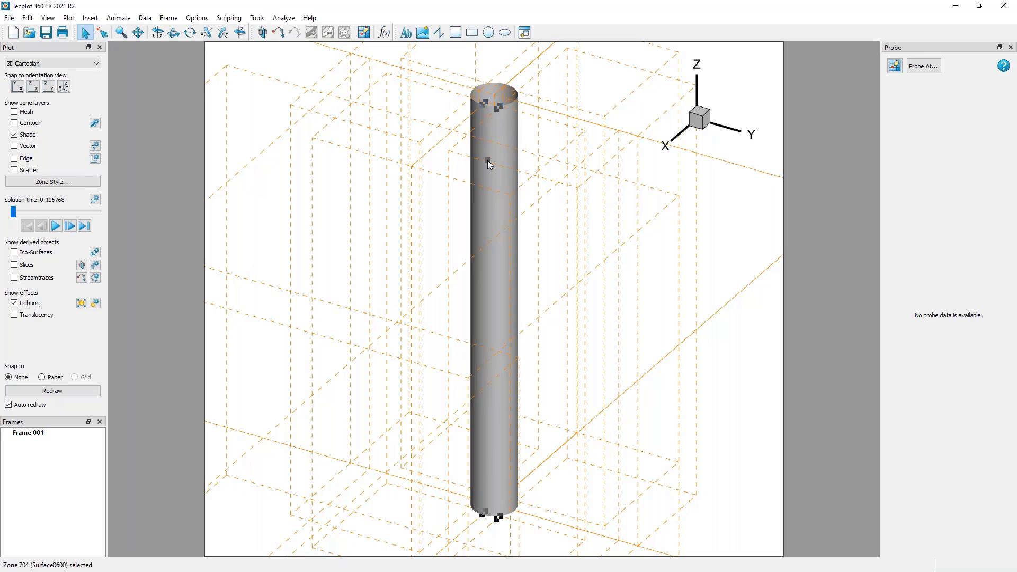
pyautogui.click(362, 139)
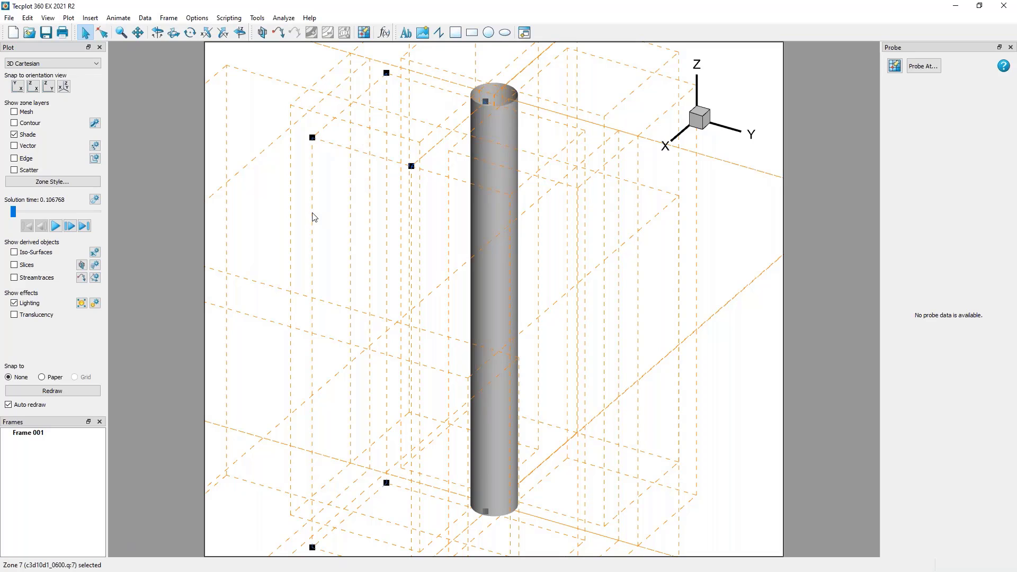
pyautogui.click(714, 123)
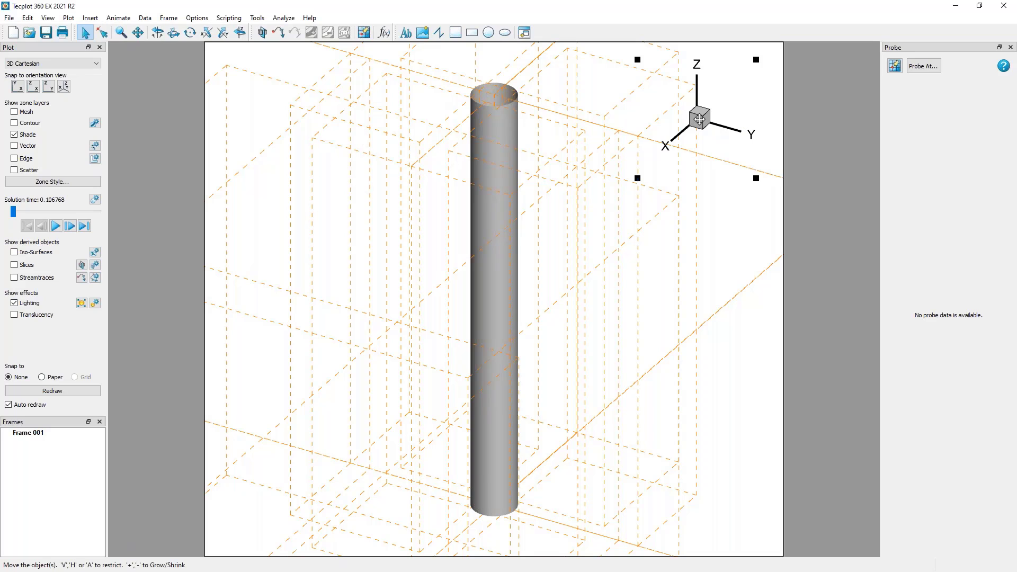
# Select the plot frame and widen it slightly by moving its left edge outward.
pyautogui.click(205, 148)
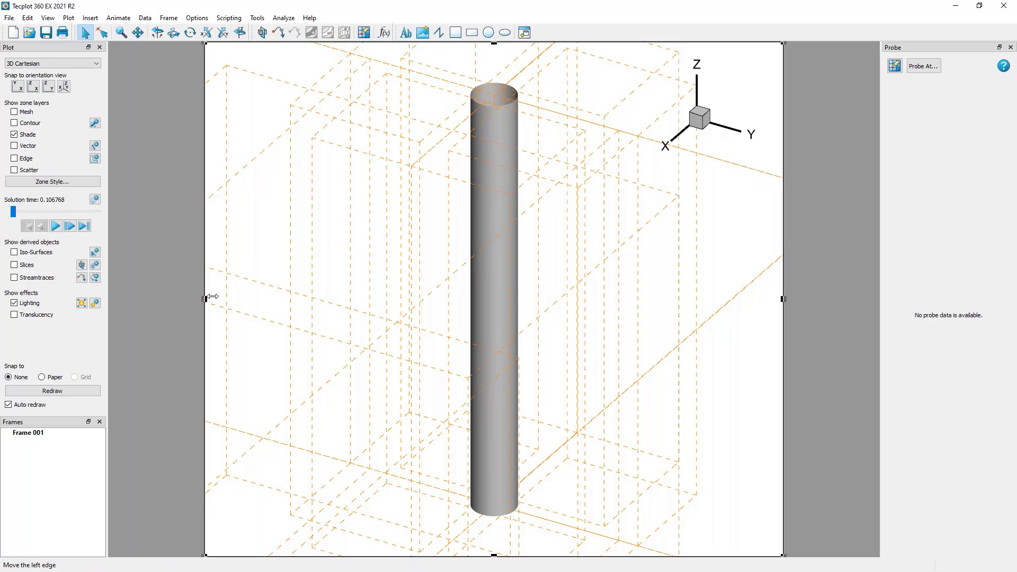
pyautogui.moveTo(213, 296); pyautogui.dragTo(209, 297)
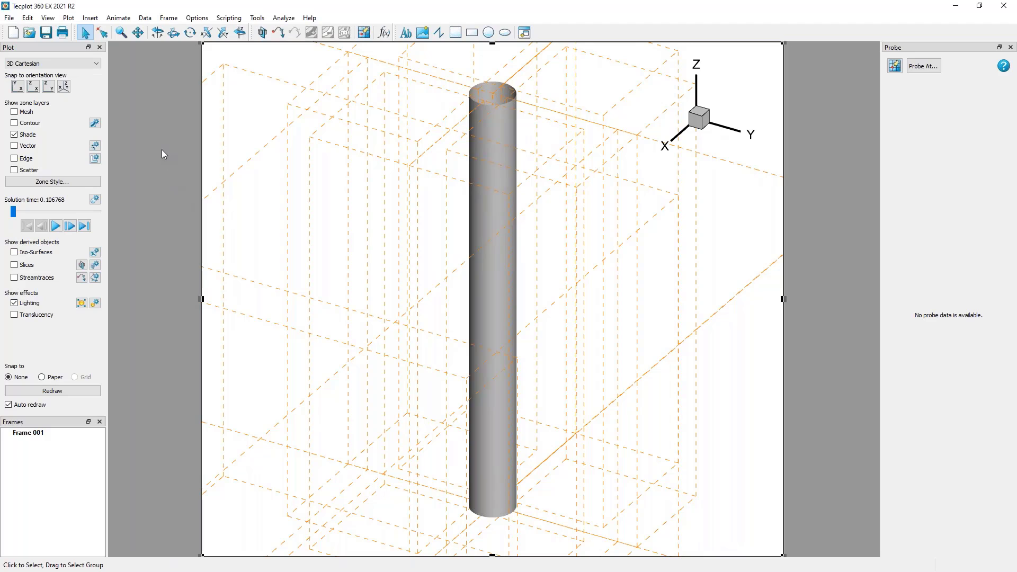
# Pick the cylinder surface and the orientation axes with the Adjustor tool.
pyautogui.click(103, 33)
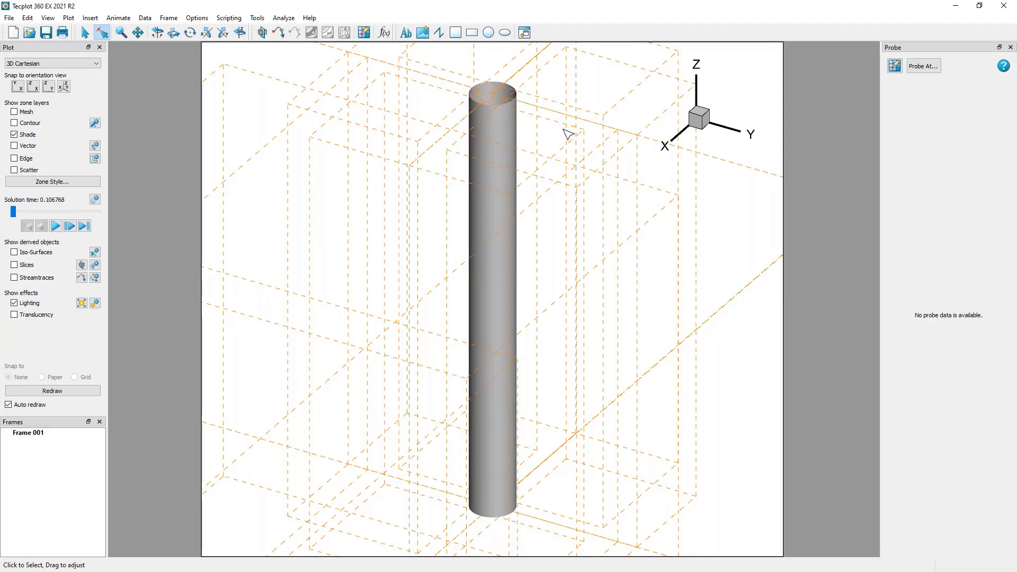
pyautogui.click(499, 110)
pyautogui.click(704, 114)
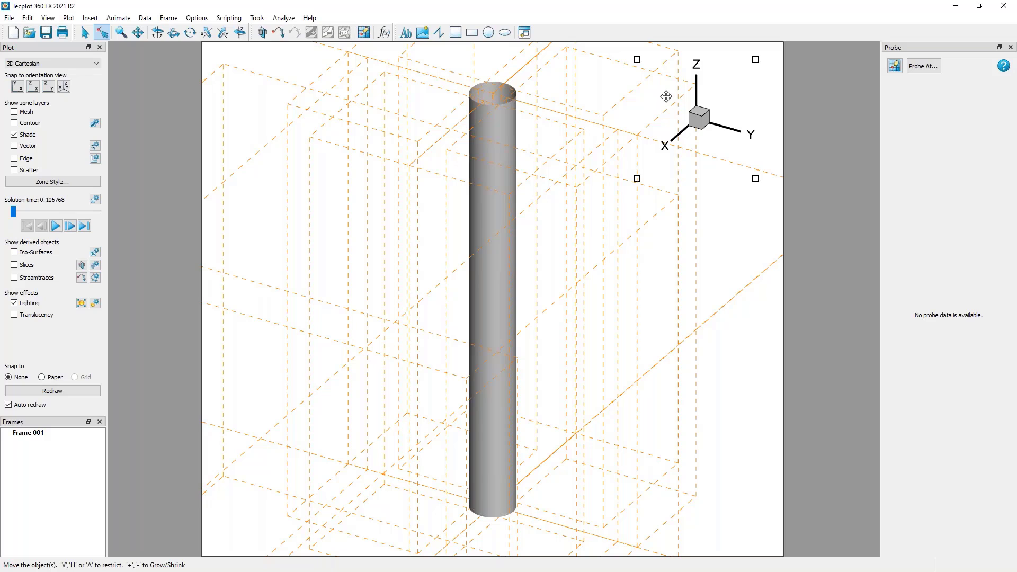
# Zoom in on the cylinder's upper rim, zoom back out, and fit the view to the surfaces.
pyautogui.click(120, 34)
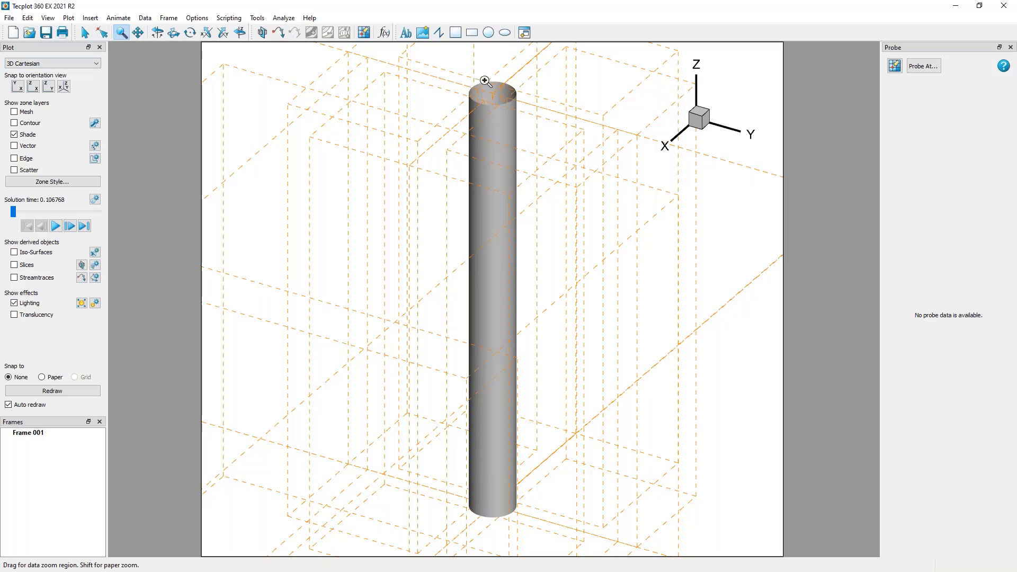
pyautogui.moveTo(439, 63); pyautogui.dragTo(548, 137)
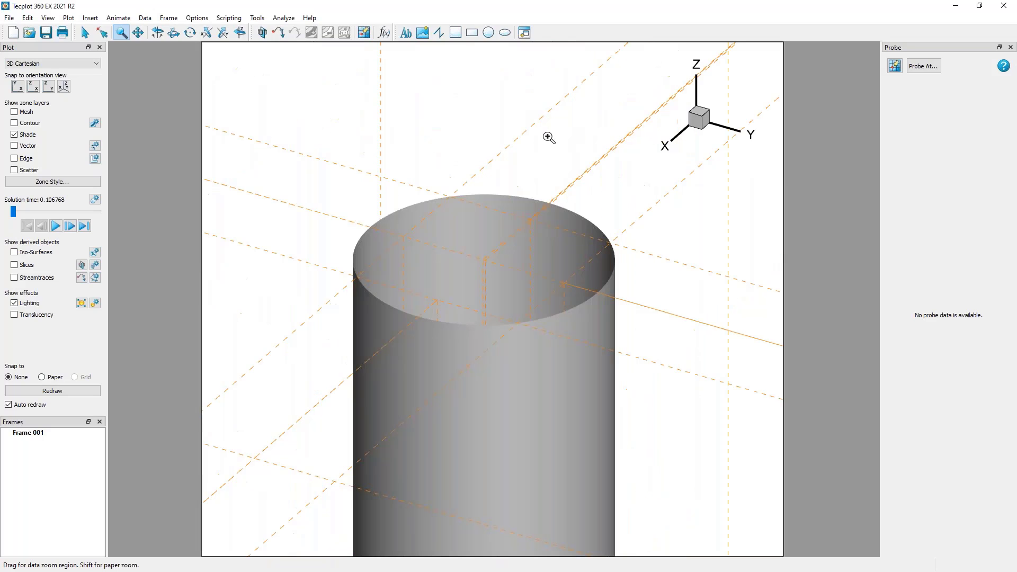
pyautogui.moveTo(306, 202); pyautogui.dragTo(523, 383)
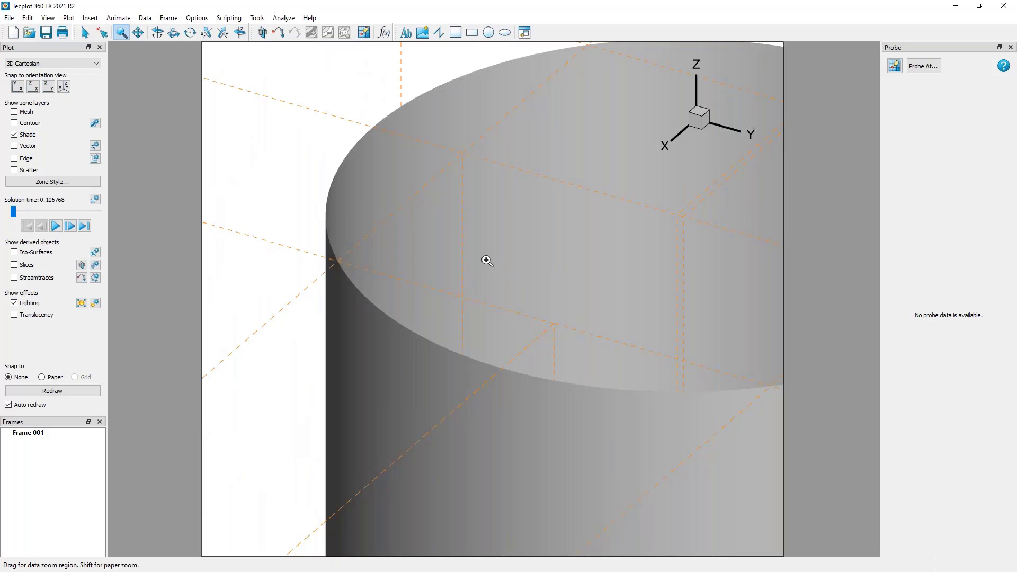
pyautogui.scroll(-2, 486, 262)
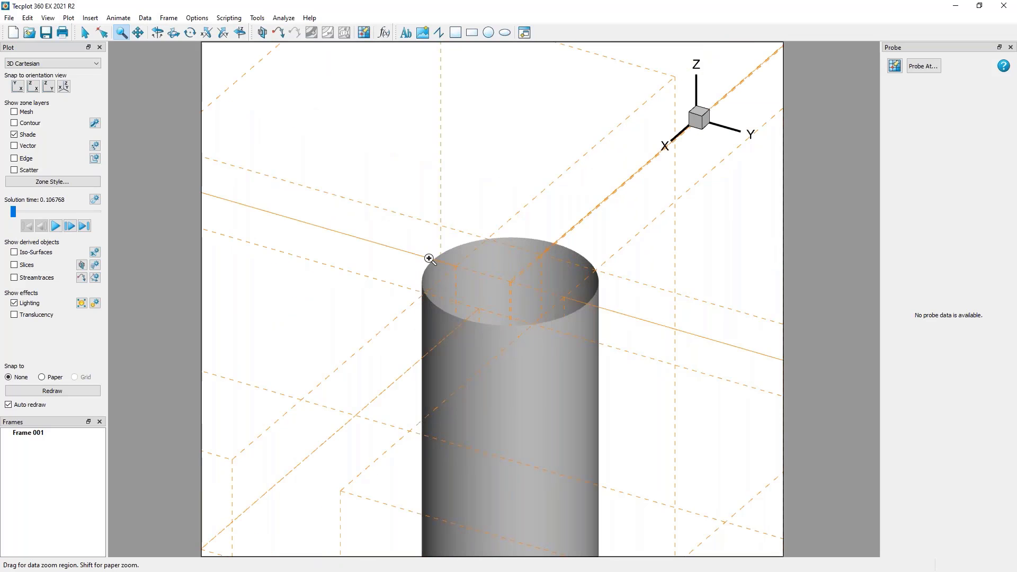
pyautogui.scroll(-3, 429, 259)
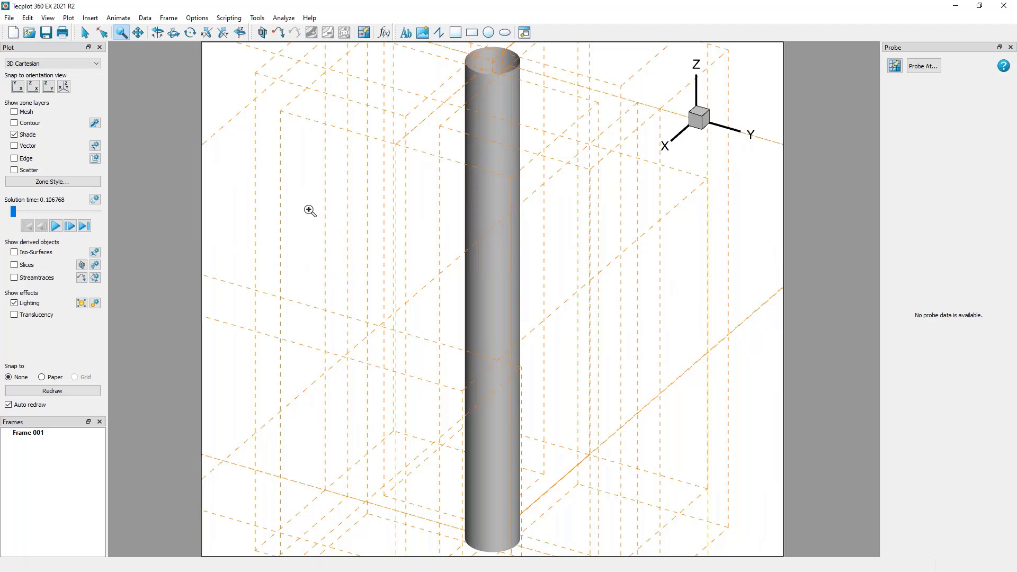
pyautogui.click(48, 17)
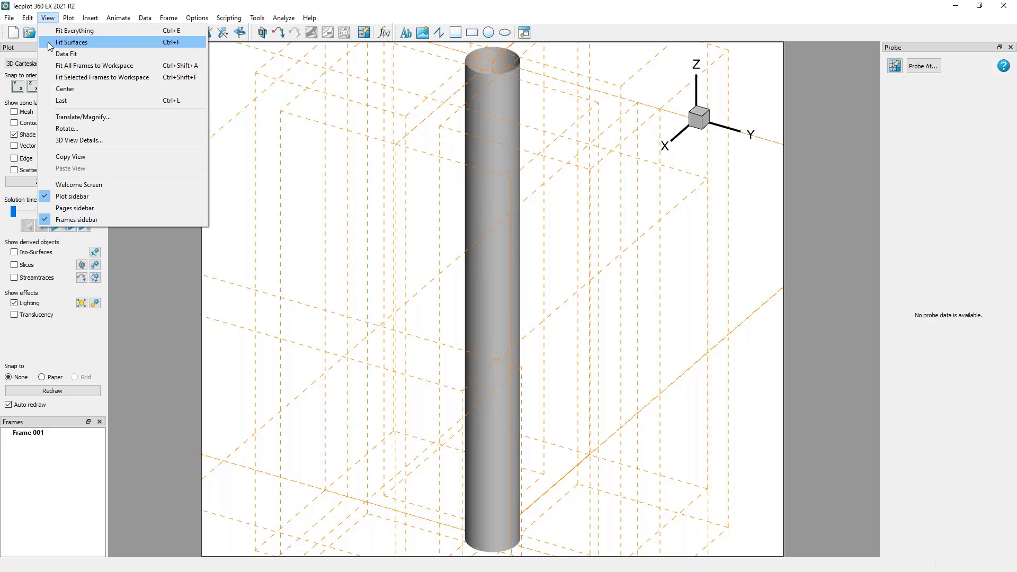
pyautogui.click(48, 42)
# Translate the cylinder towards the left side of the frame and rotate the 3D view, finally about the Z axis.
pyautogui.click(139, 33)
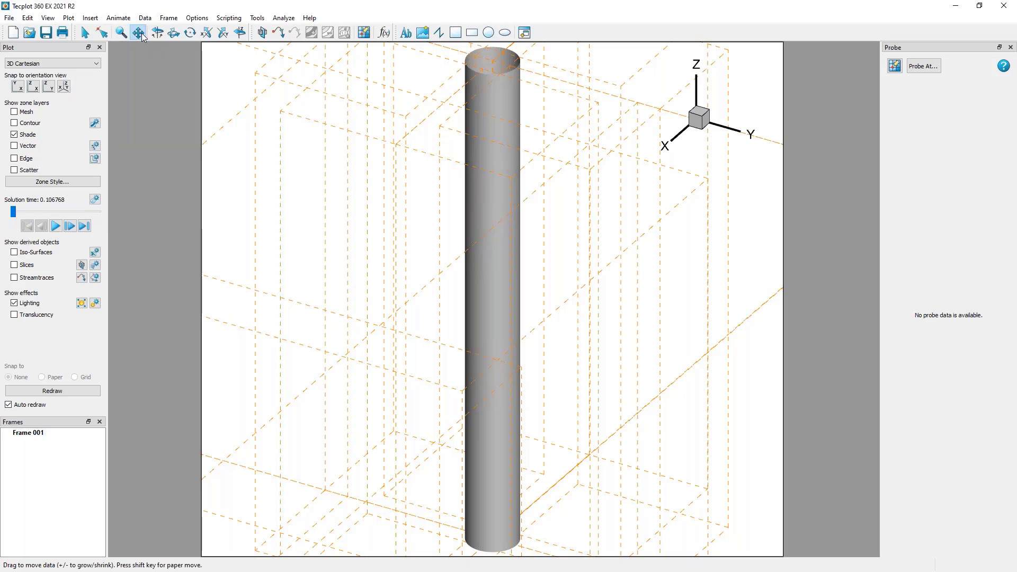
pyautogui.moveTo(585, 262); pyautogui.dragTo(520, 254)
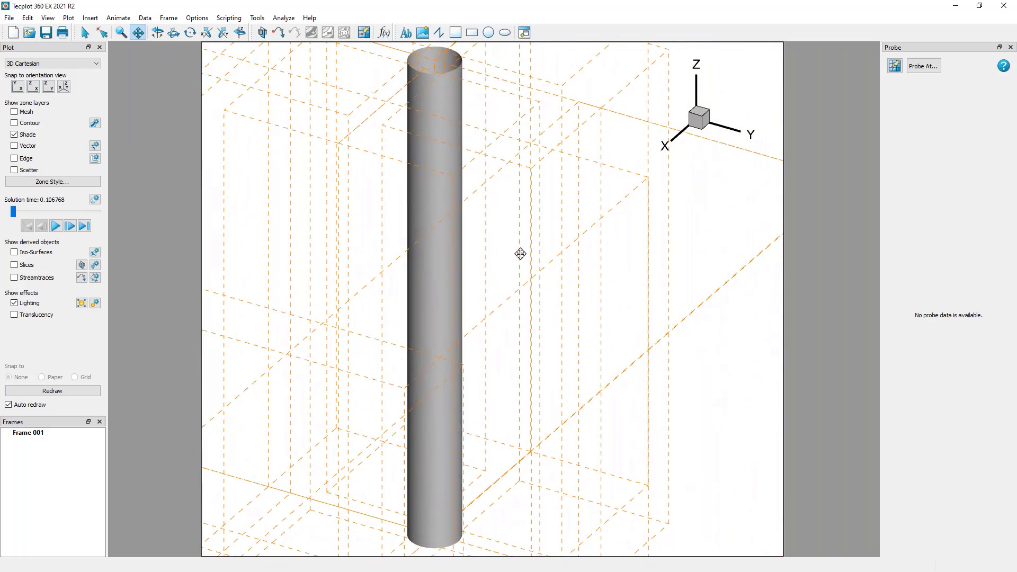
pyautogui.click(157, 32)
pyautogui.moveTo(477, 217); pyautogui.dragTo(574, 459)
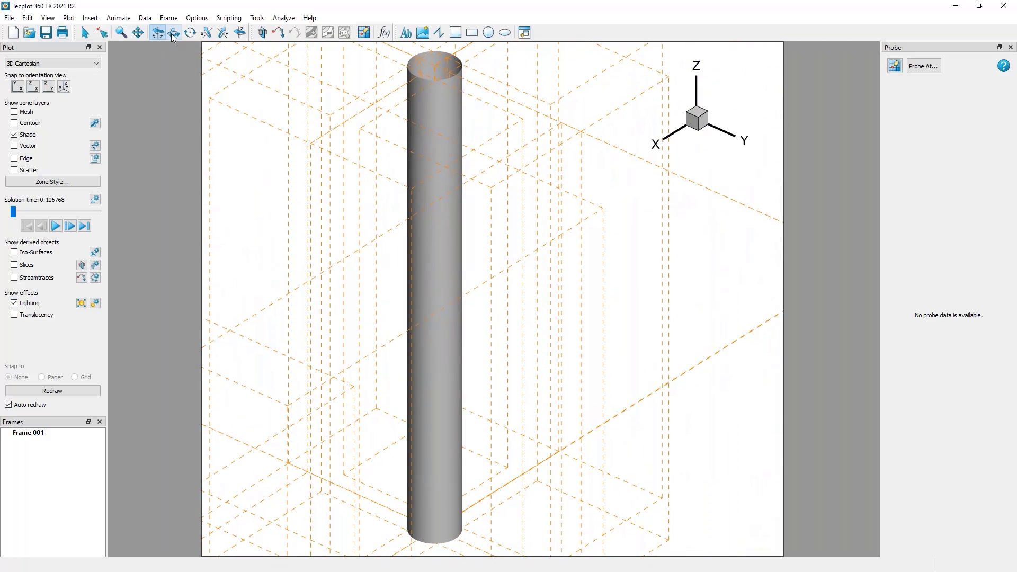
pyautogui.click(240, 34)
pyautogui.moveTo(534, 381); pyautogui.dragTo(648, 465)
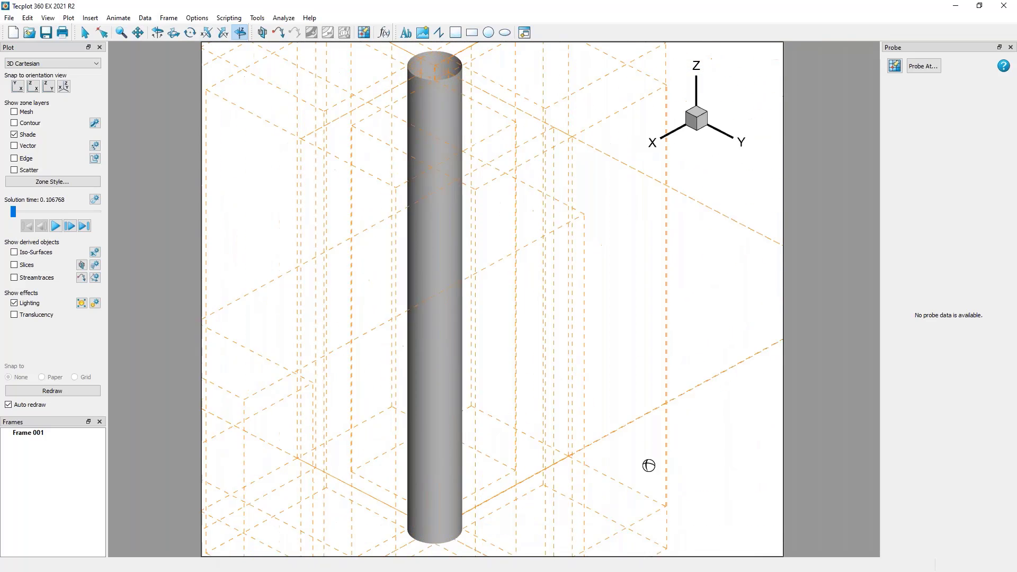
# Return to the Selector tool and reorient the cylinder plot freely, with the whole cylinder inside the frame.
pyautogui.click(84, 33)
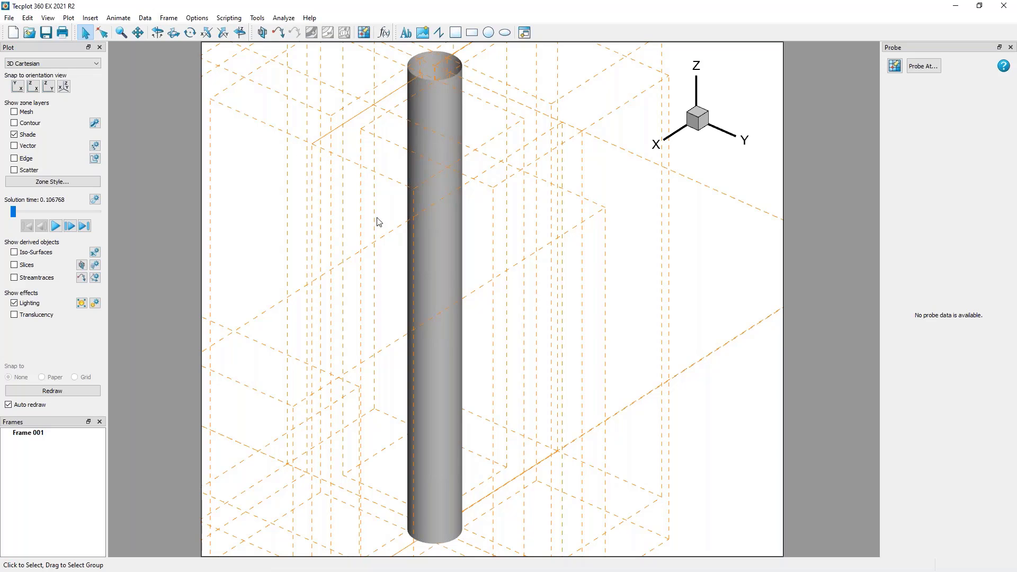
pyautogui.moveTo(433, 265); pyautogui.dragTo(621, 214, button='right')
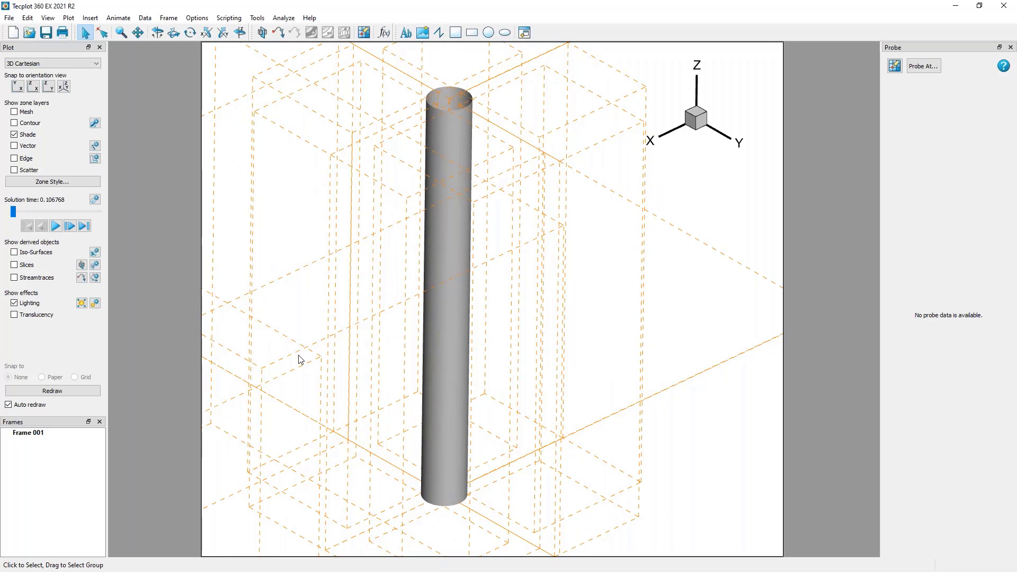
pyautogui.moveTo(570, 496); pyautogui.dragTo(361, 402, button='middle')
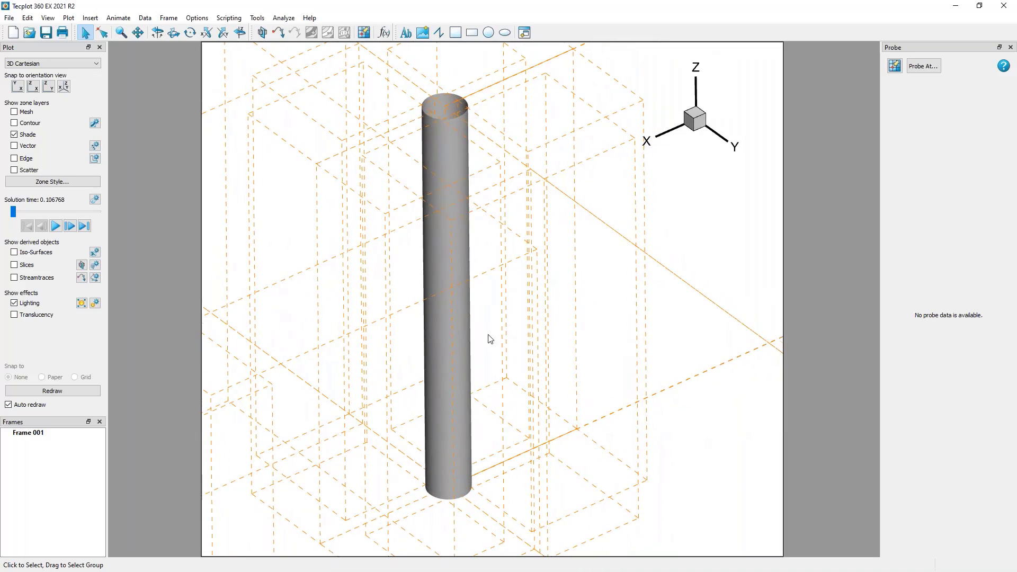
pyautogui.moveTo(489, 339); pyautogui.dragTo(627, 435, button='middle')
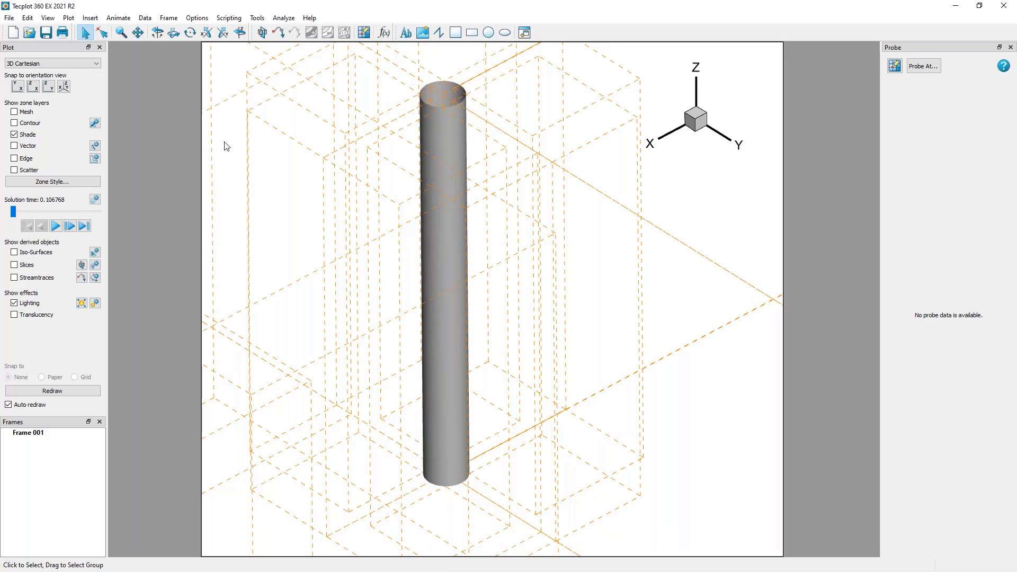
# Turn off the bounding boxes for enabled volume zones with no style and shift the cylinder slightly in the frame.
pyautogui.click(196, 21)
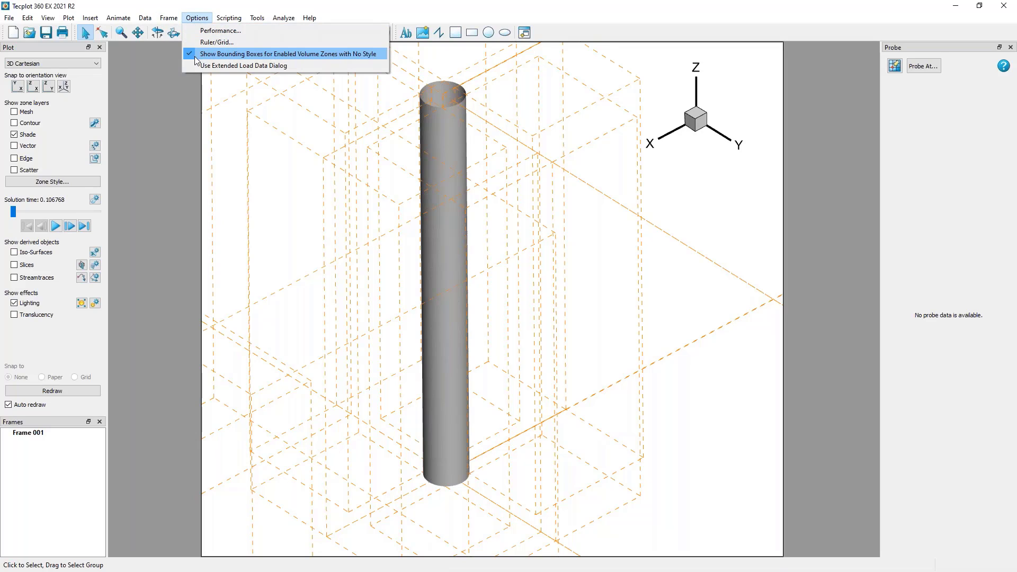
pyautogui.click(238, 53)
pyautogui.moveTo(598, 351); pyautogui.dragTo(585, 363, button='middle')
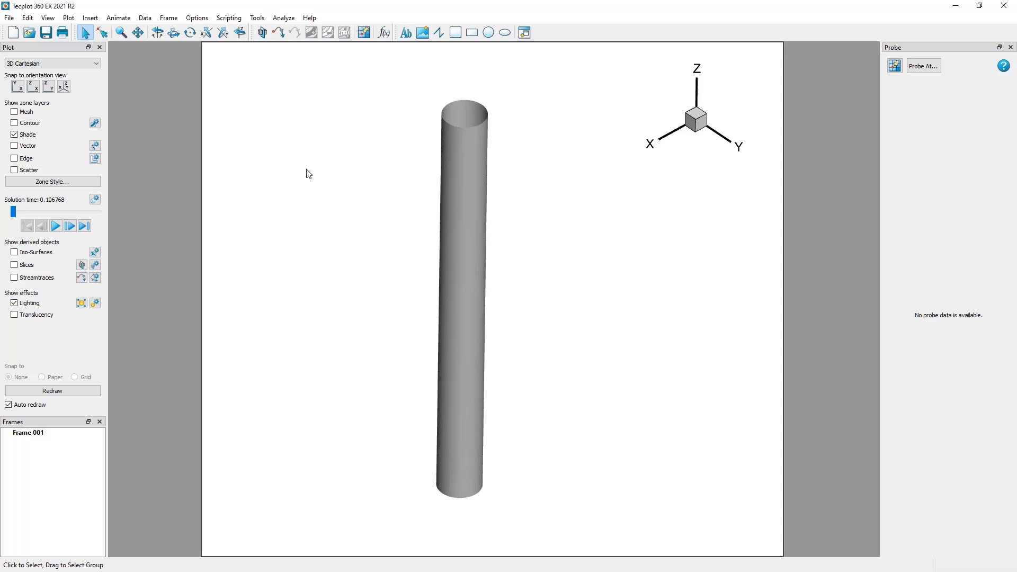
# Open the data set information, move it clear of the cylinder and enlarge it to show more zones and variables.
pyautogui.click(144, 18)
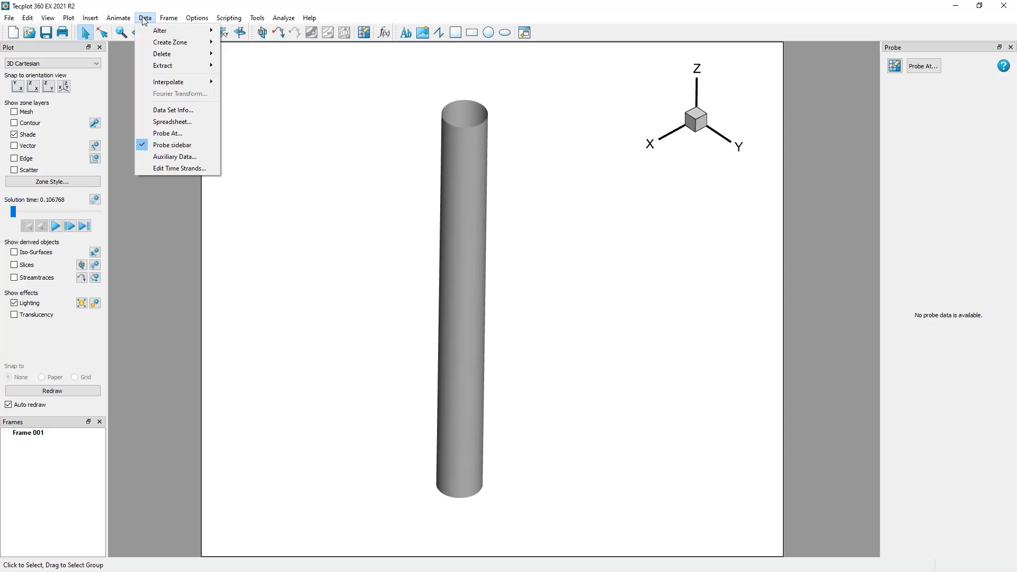
pyautogui.click(158, 109)
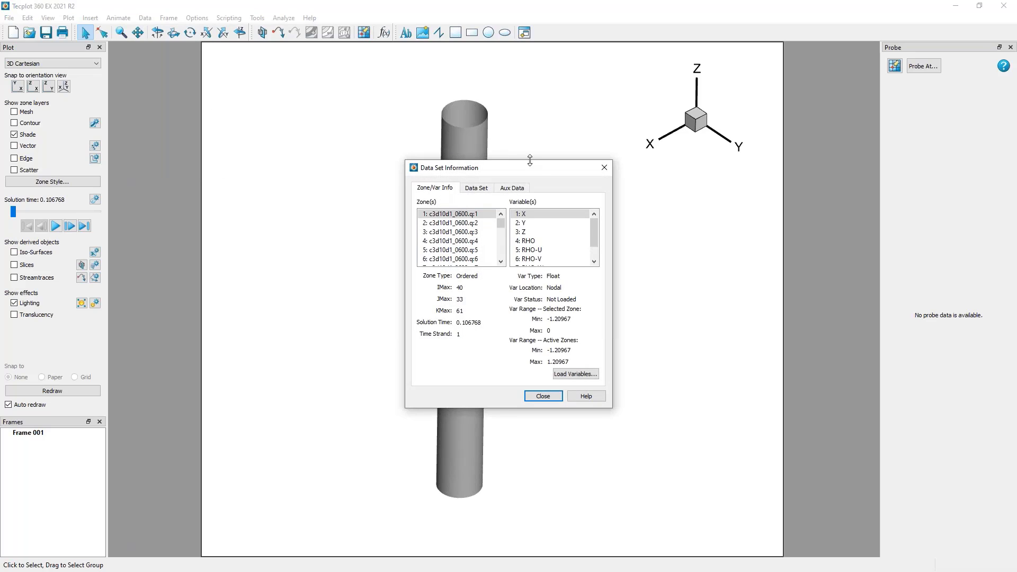
pyautogui.moveTo(535, 167); pyautogui.dragTo(253, 57)
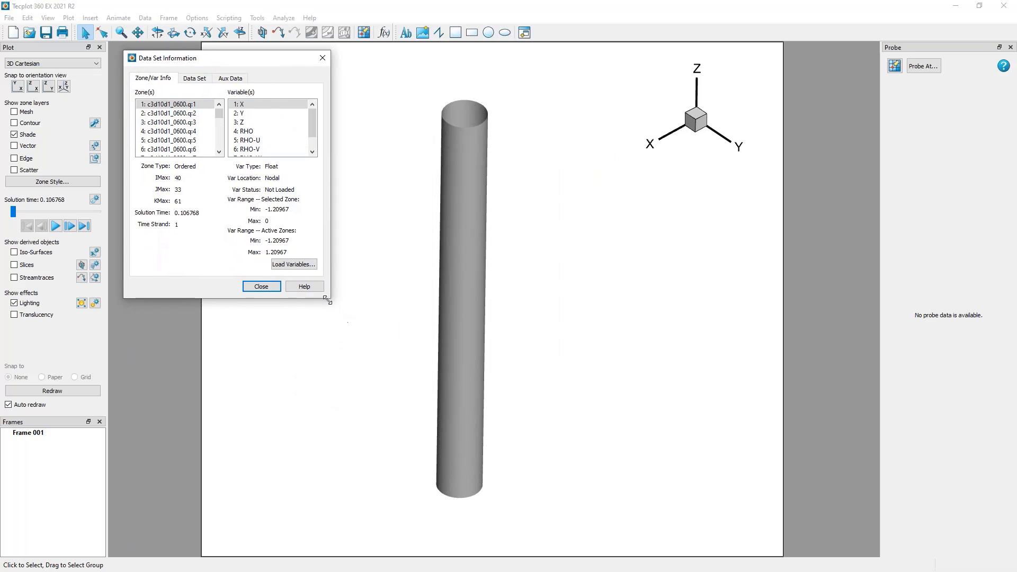
pyautogui.moveTo(327, 300); pyautogui.dragTo(356, 422)
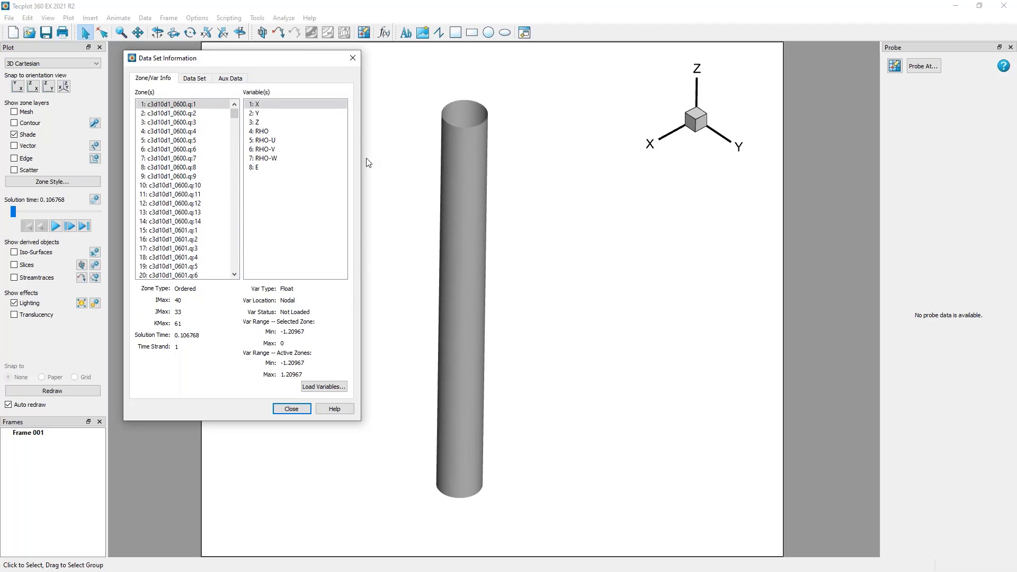
# Step through zones 1 to 15 and compare their type, I/J/K dimensions, solution time and time strand.
pyautogui.click(202, 102)
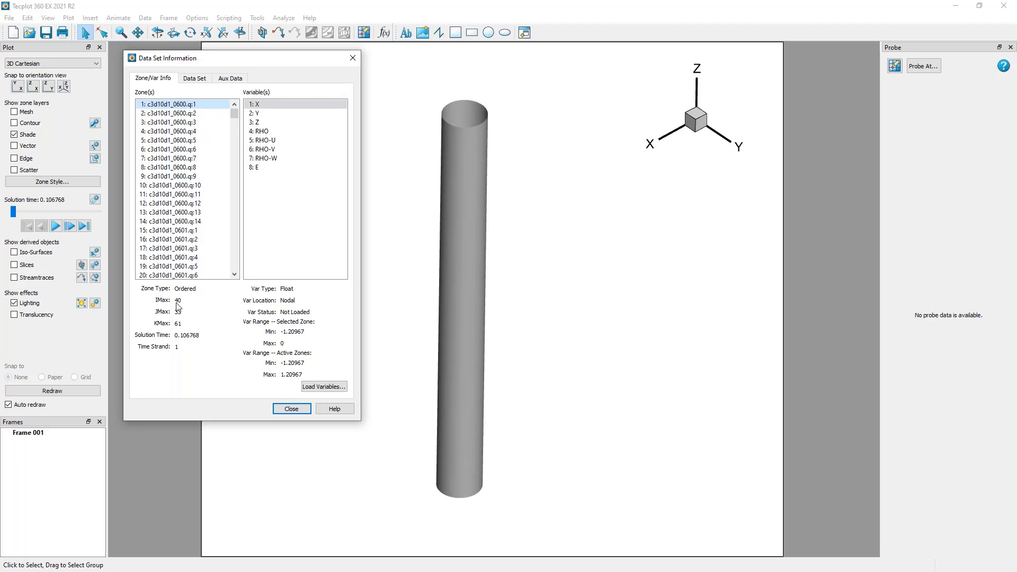
pyautogui.press('Down')
pyautogui.press('Down')
pyautogui.press('Down')
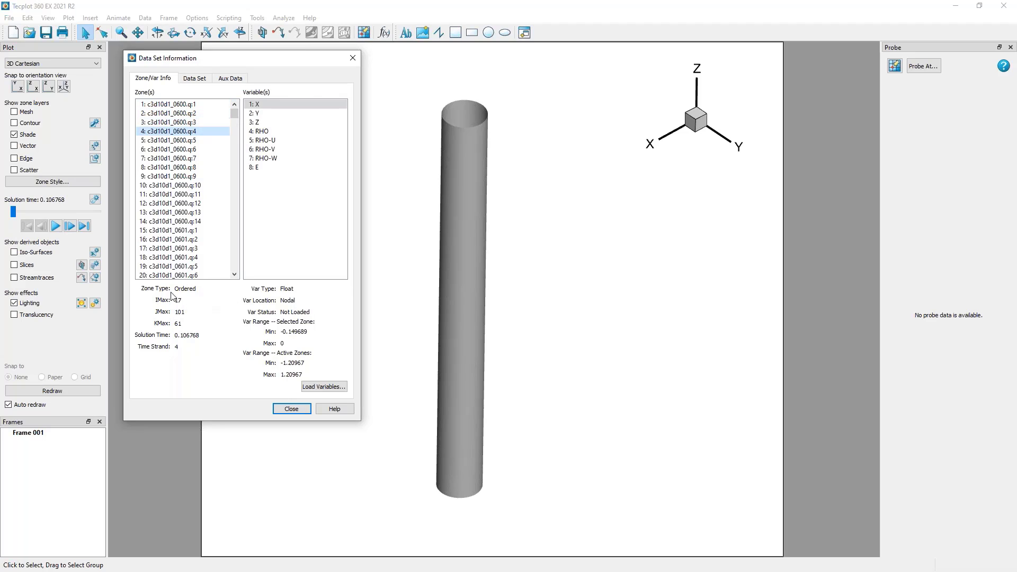
pyautogui.press('Down')
pyautogui.press('Down')
pyautogui.press('Down')
pyautogui.press('Down')
pyautogui.press('Down')
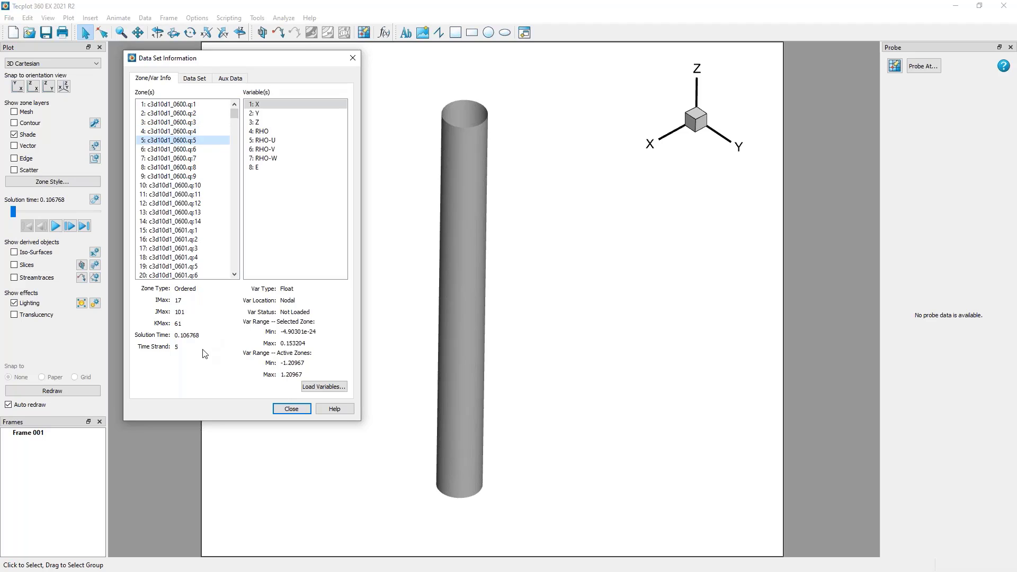
pyautogui.press('Down')
pyautogui.press('Down')
pyautogui.press('Down')
pyautogui.press('Down')
pyautogui.press('Down')
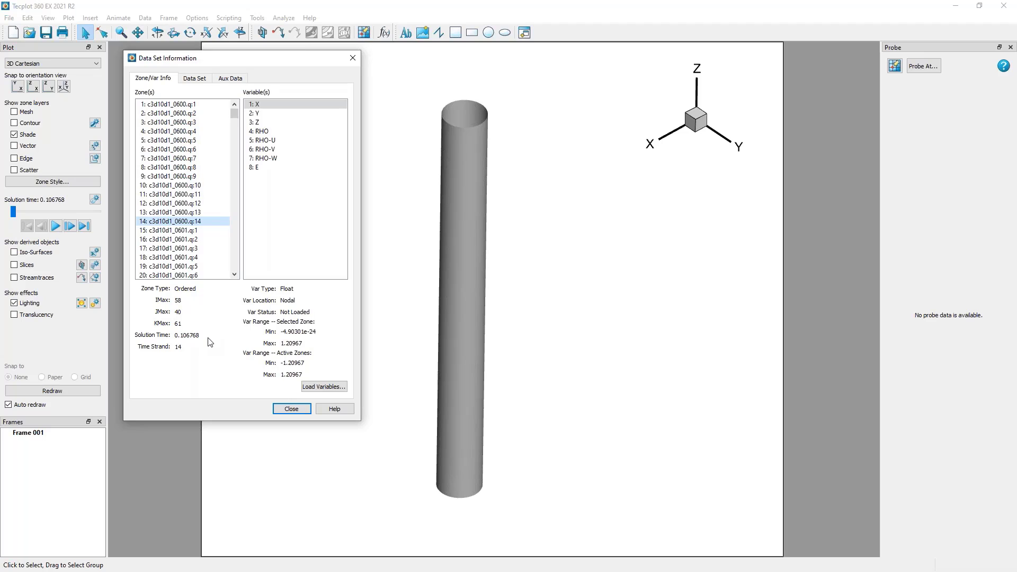
pyautogui.press('Down')
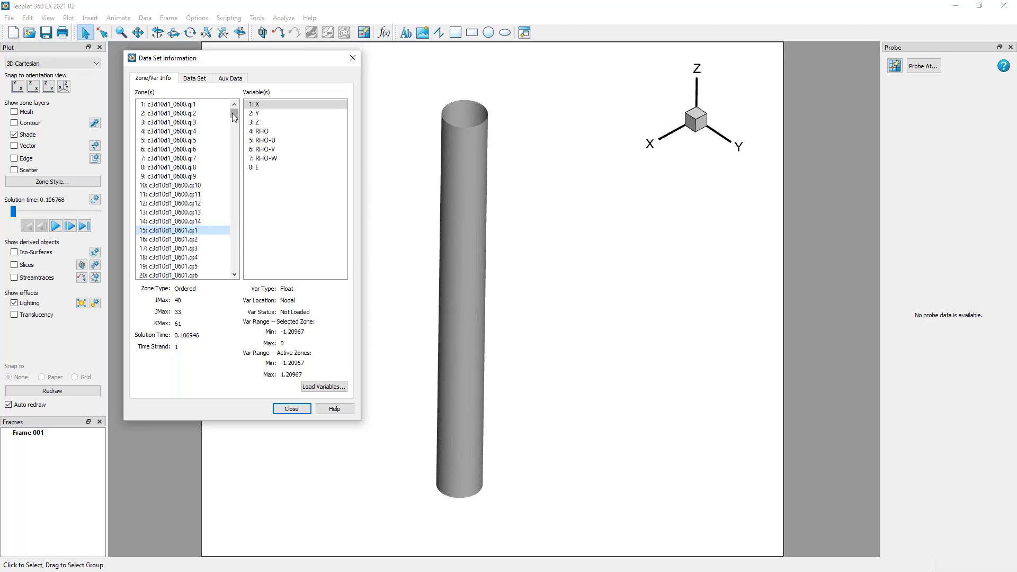
# Examine the surface zones from 701 to 709, comparing solution times and time strands, return to zone 701, and close the data set information.
pyautogui.moveTo(233, 114); pyautogui.dragTo(247, 210)
pyautogui.click(199, 212)
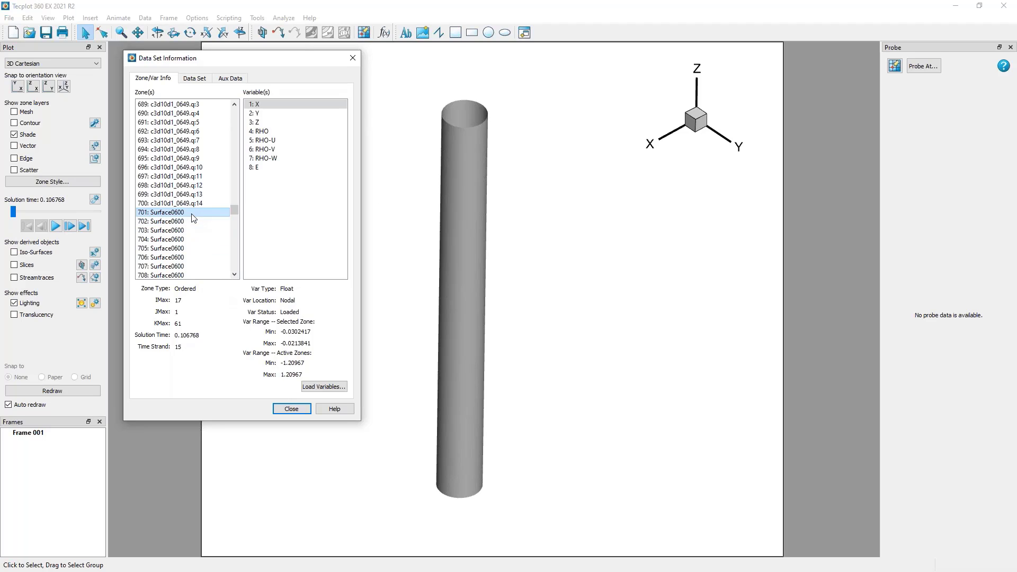
pyautogui.press('Down')
pyautogui.press('Down')
pyautogui.press('Down')
pyautogui.press('Down')
pyautogui.press('Down')
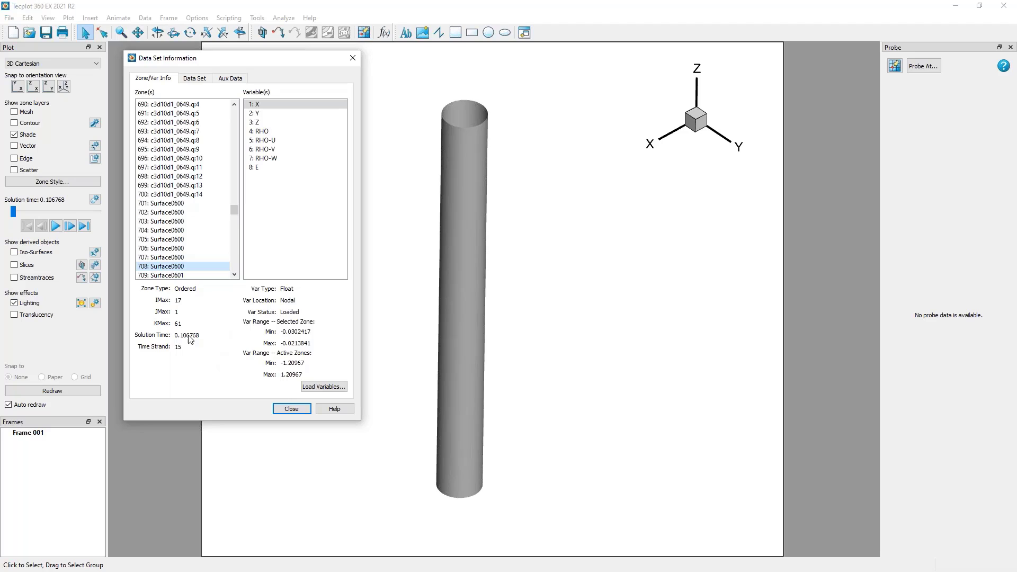
pyautogui.press('Down')
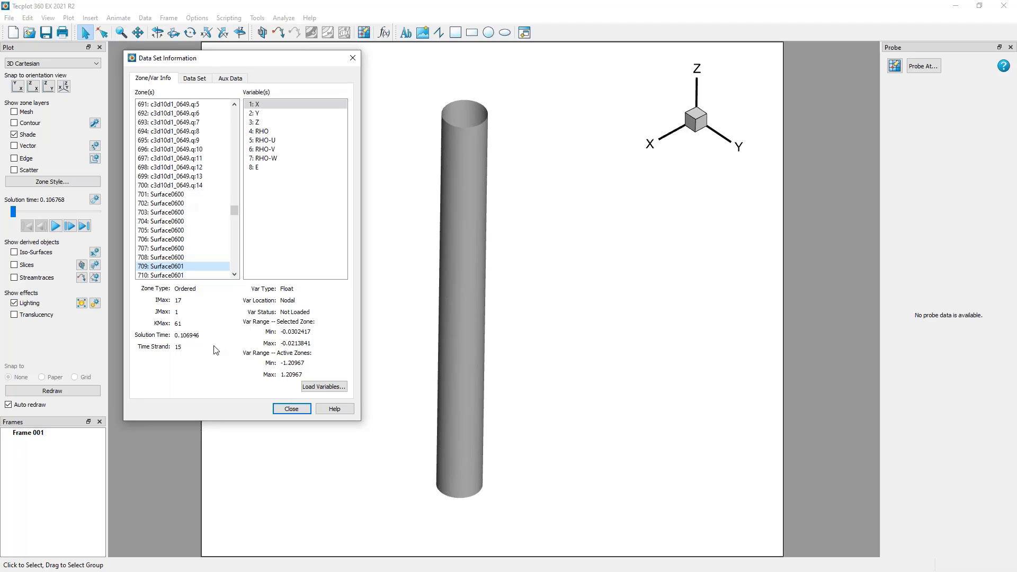
pyautogui.press('Up')
pyautogui.press('Up')
pyautogui.press('Up')
pyautogui.press('Up')
pyautogui.press('Up')
pyautogui.press('Up')
pyautogui.press('Up')
pyautogui.press('Up')
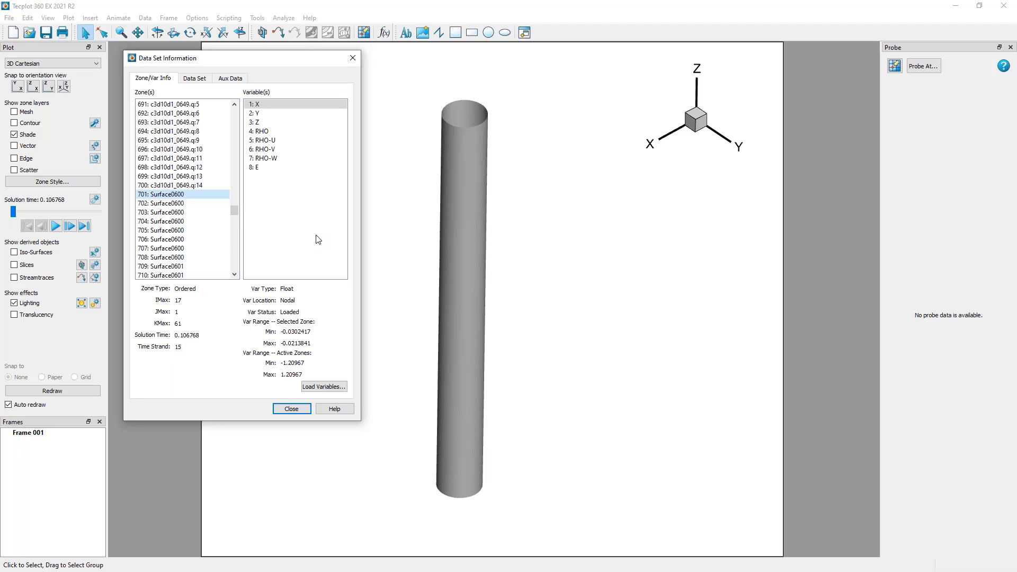
pyautogui.click(290, 410)
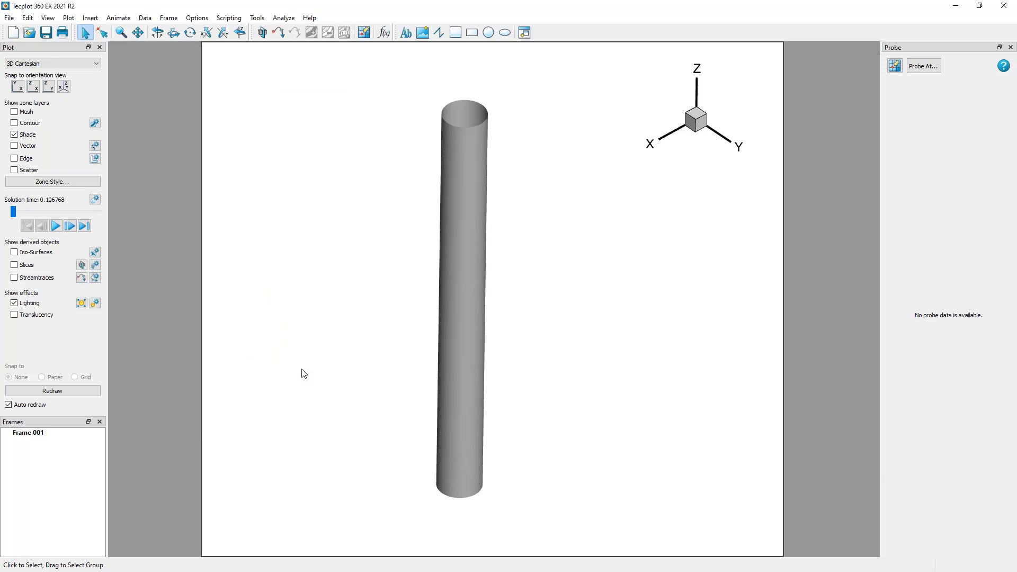
# Reopen the data set information and examine the data set's title, source file path and overall size.
pyautogui.click(145, 18)
pyautogui.click(171, 109)
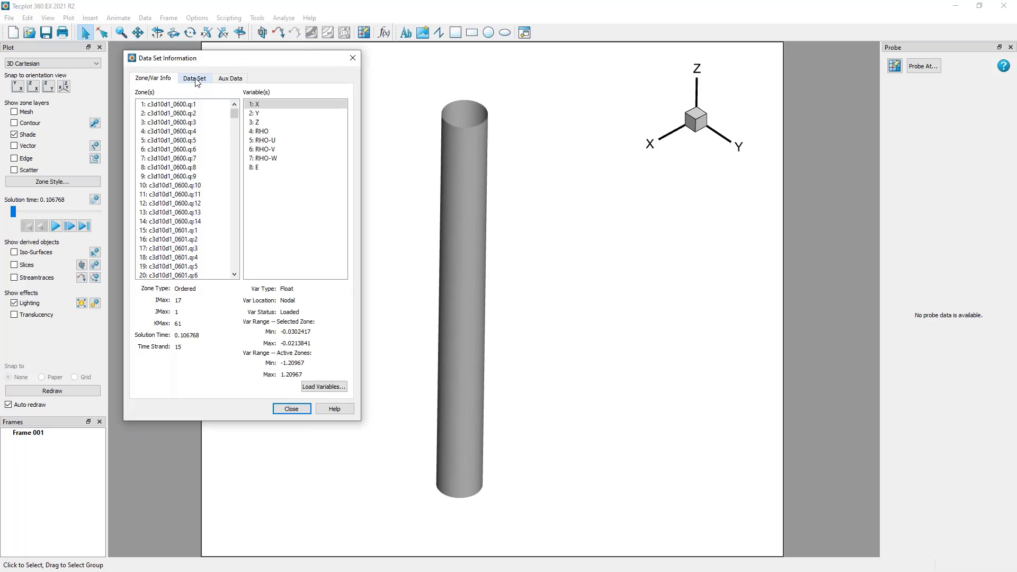
pyautogui.click(194, 79)
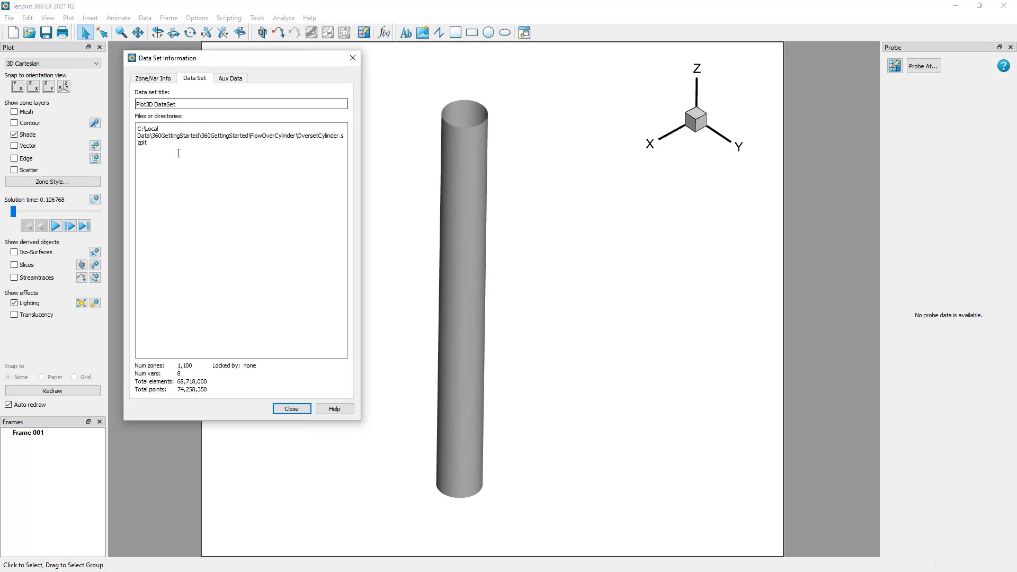
pyautogui.moveTo(179, 153); pyautogui.dragTo(116, 116)
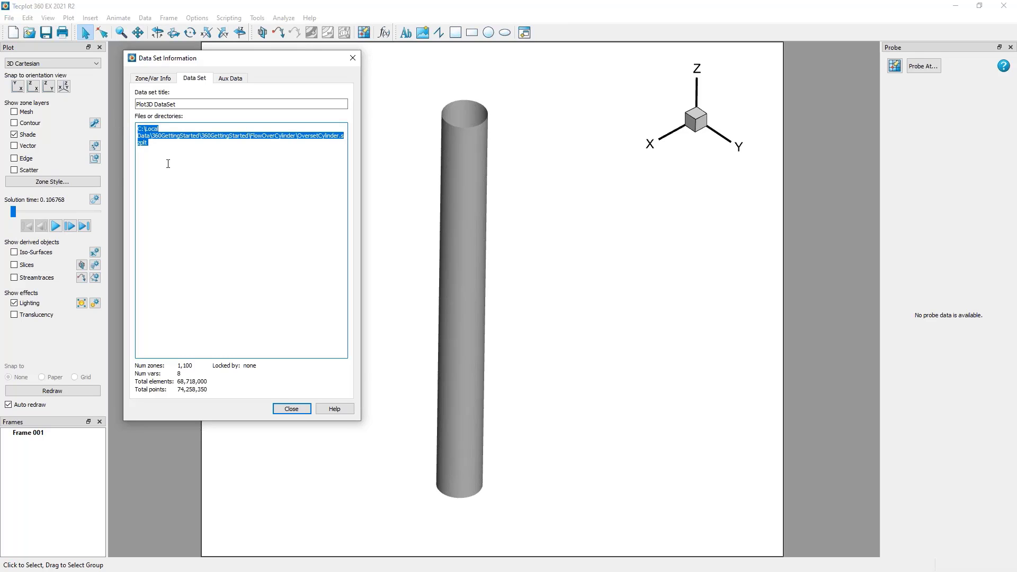
pyautogui.click(168, 164)
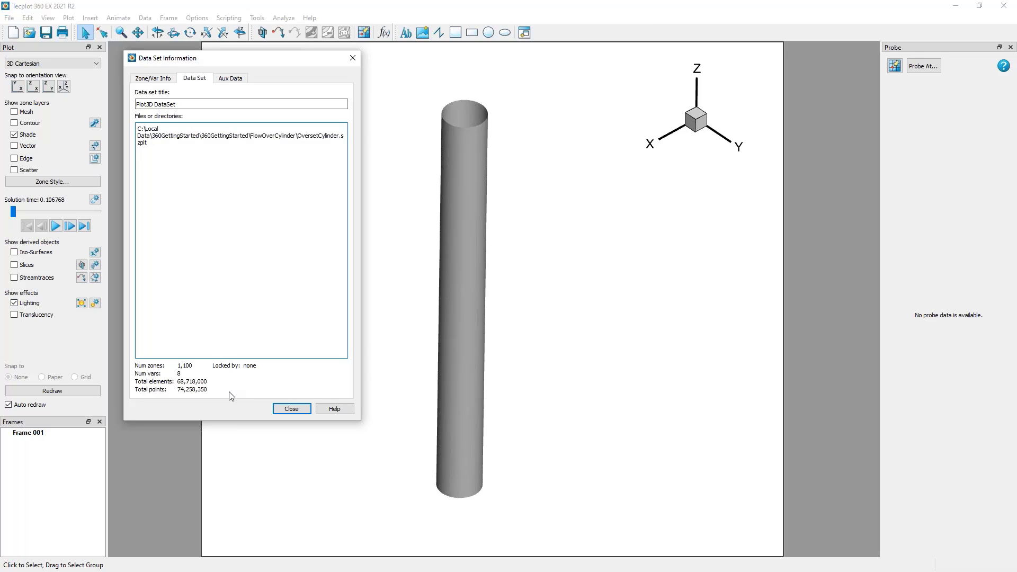
# Examine the auxiliary data for the zone and for the whole data set, and close the data set information.
pyautogui.click(230, 79)
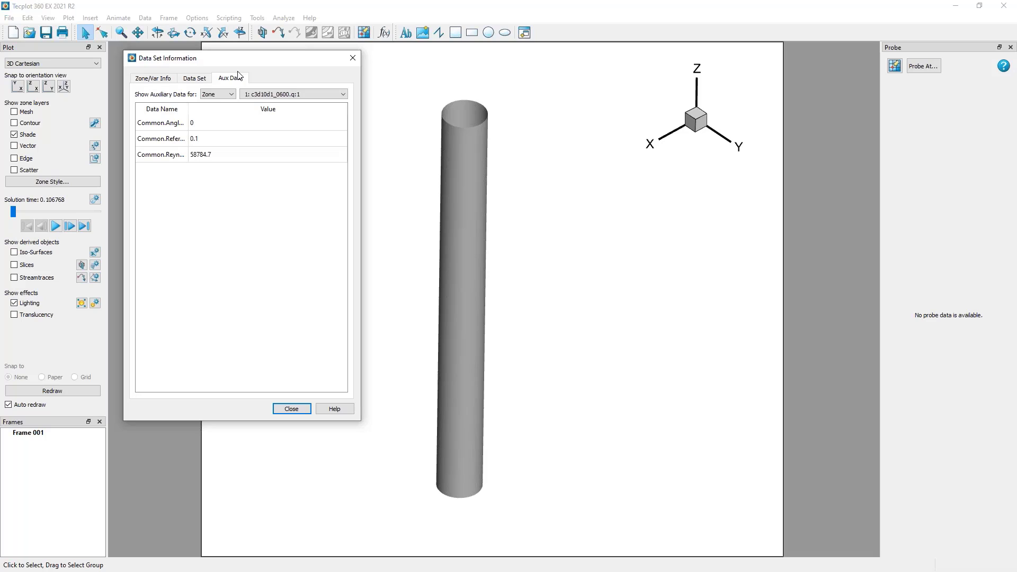
pyautogui.click(228, 95)
pyautogui.click(236, 136)
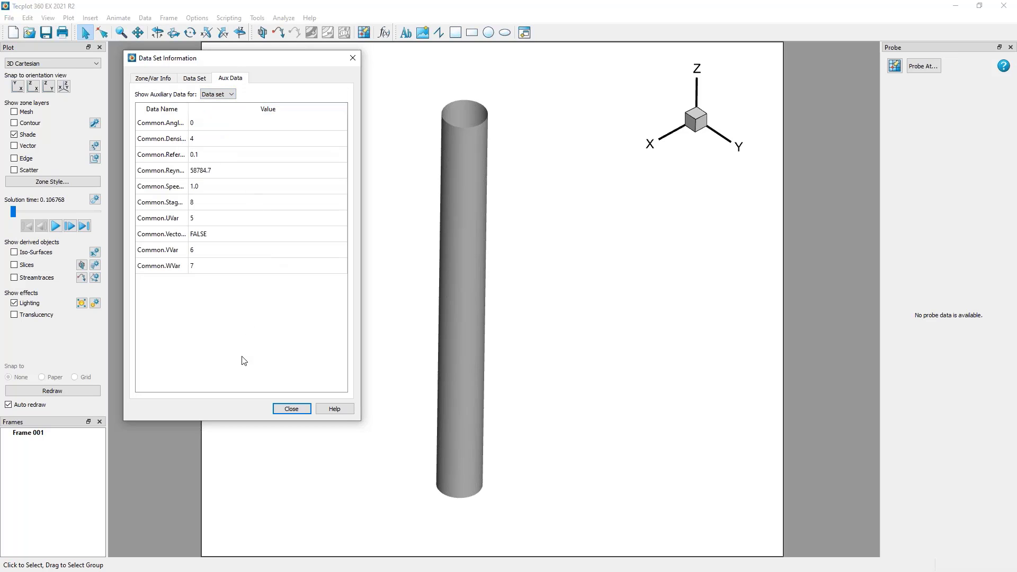
pyautogui.click(159, 80)
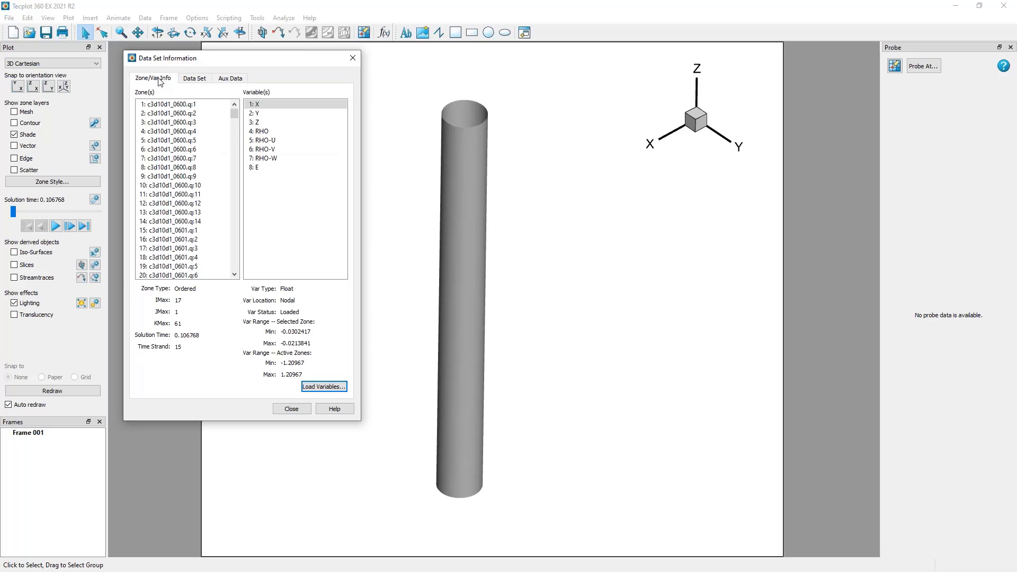
pyautogui.click(293, 408)
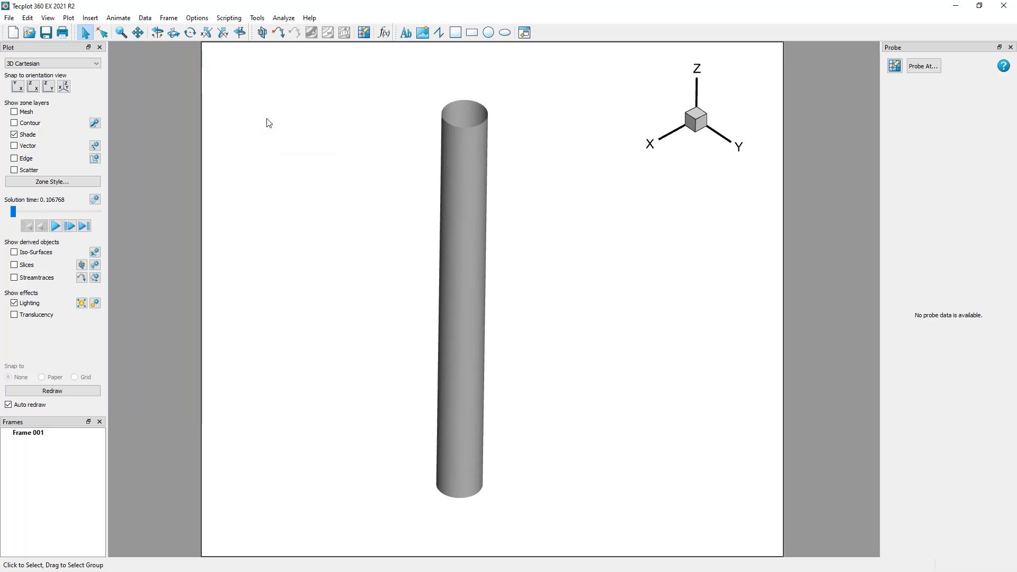
# Shift the cylinder slightly in the frame and review the available plot types, keeping 3D Cartesian.
pyautogui.moveTo(383, 146); pyautogui.dragTo(394, 152, button='right')
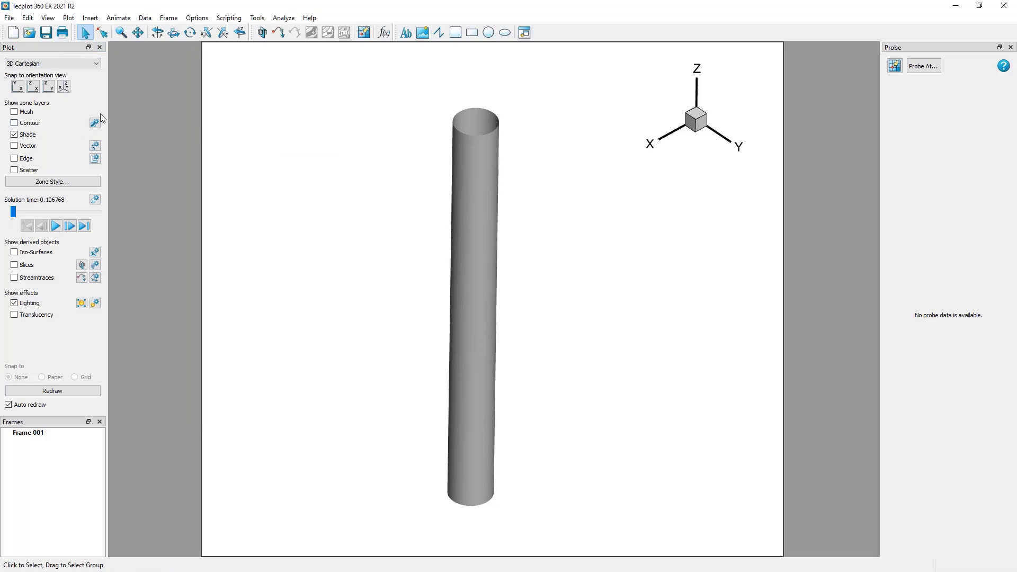
pyautogui.click(96, 64)
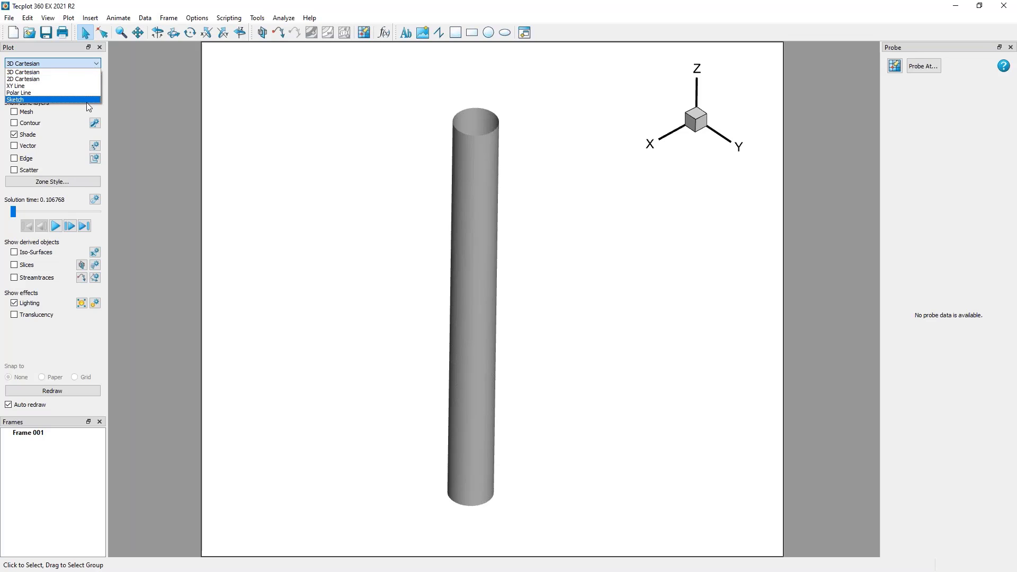
pyautogui.click(106, 60)
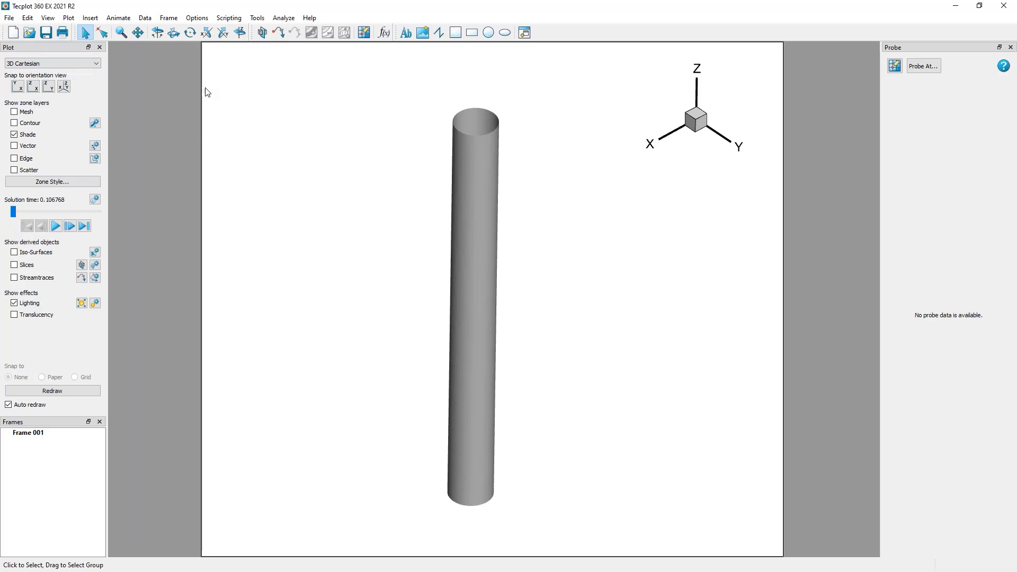
# Try the axis-plane preset orientations and snap the cylinder to the isometric preset view.
pyautogui.click(48, 86)
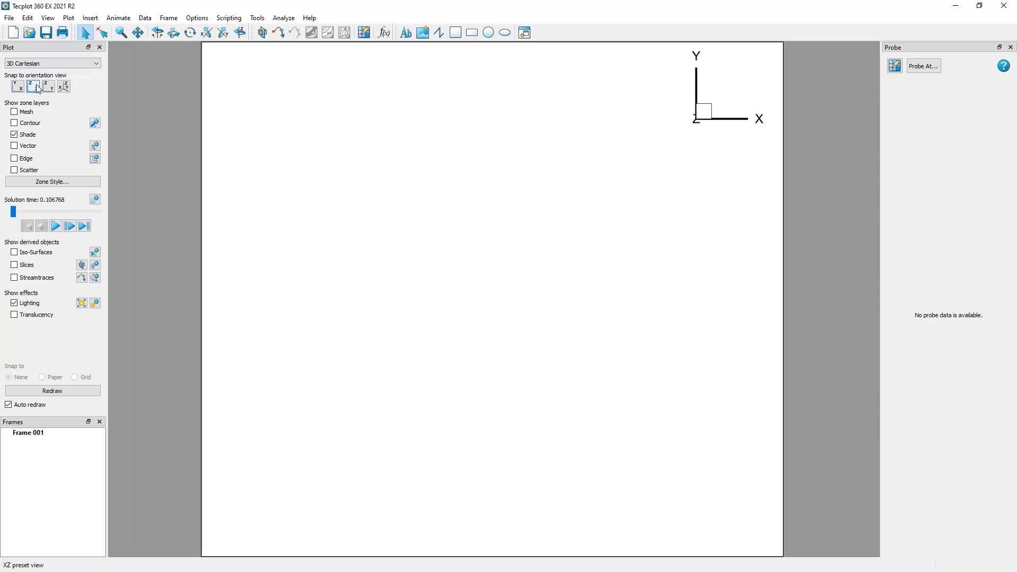
pyautogui.click(52, 87)
pyautogui.click(63, 86)
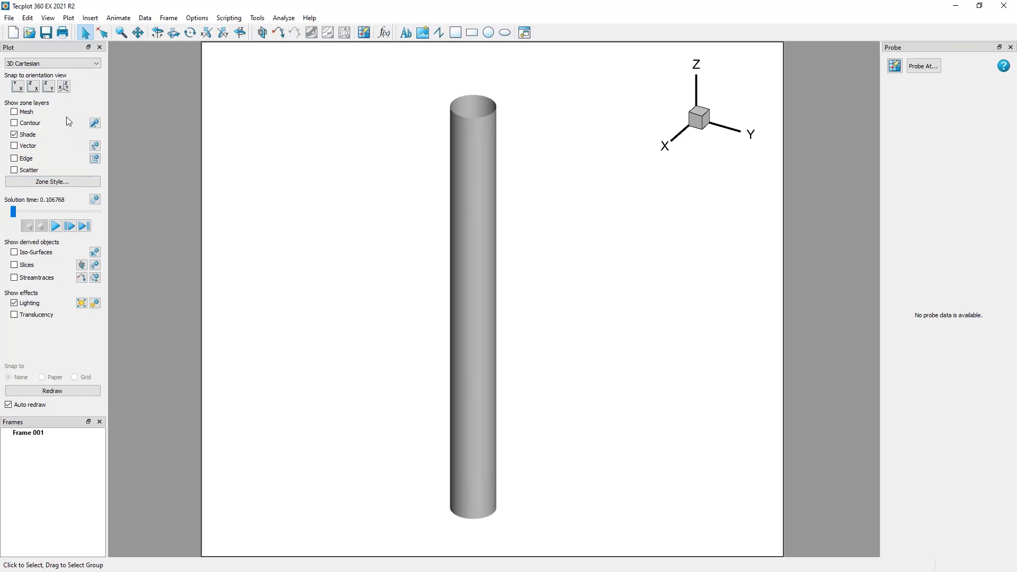
# Toggle the mesh layer on and back off for the whole cylinder plot.
pyautogui.click(25, 112)
pyautogui.click(14, 111)
pyautogui.click(15, 112)
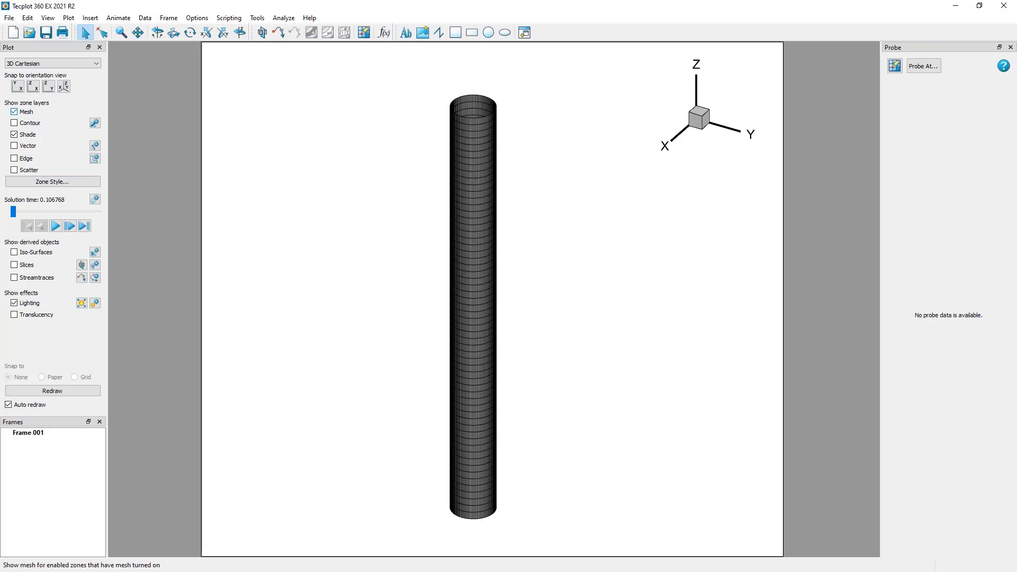
pyautogui.click(14, 112)
# Turn on the mesh directly from surface zone 705 on the cylinder.
pyautogui.rightClick(456, 129)
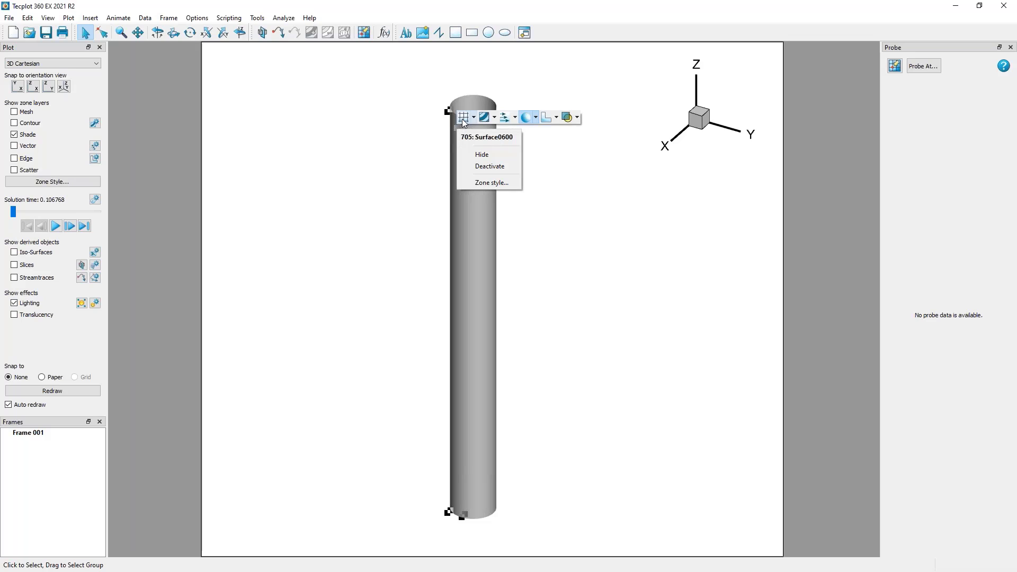
pyautogui.click(461, 118)
pyautogui.click(461, 119)
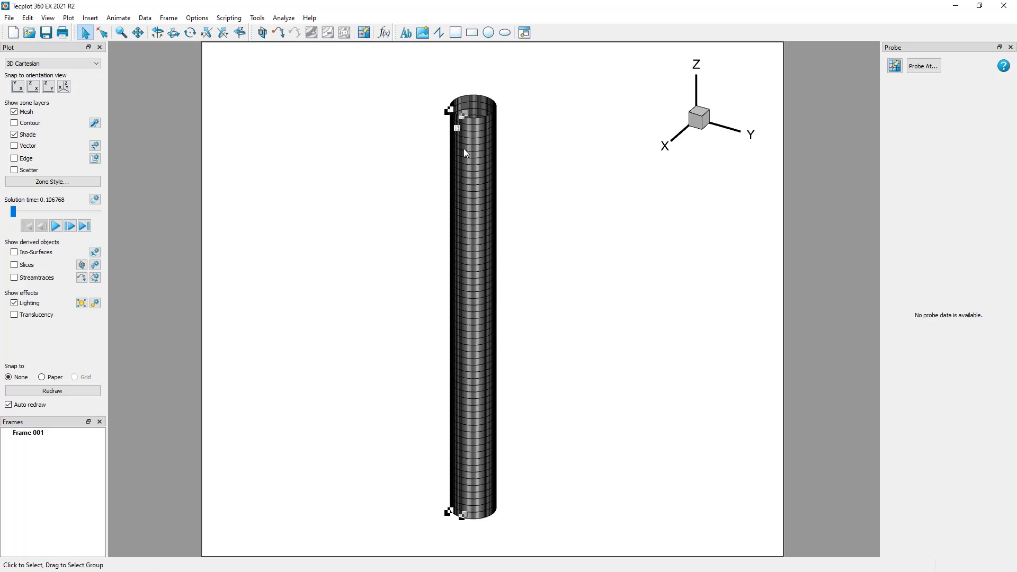
# Toggle the mesh off and on again from the neighbouring surface zone on the cylinder.
pyautogui.rightClick(468, 133)
pyautogui.click(475, 121)
pyautogui.click(476, 123)
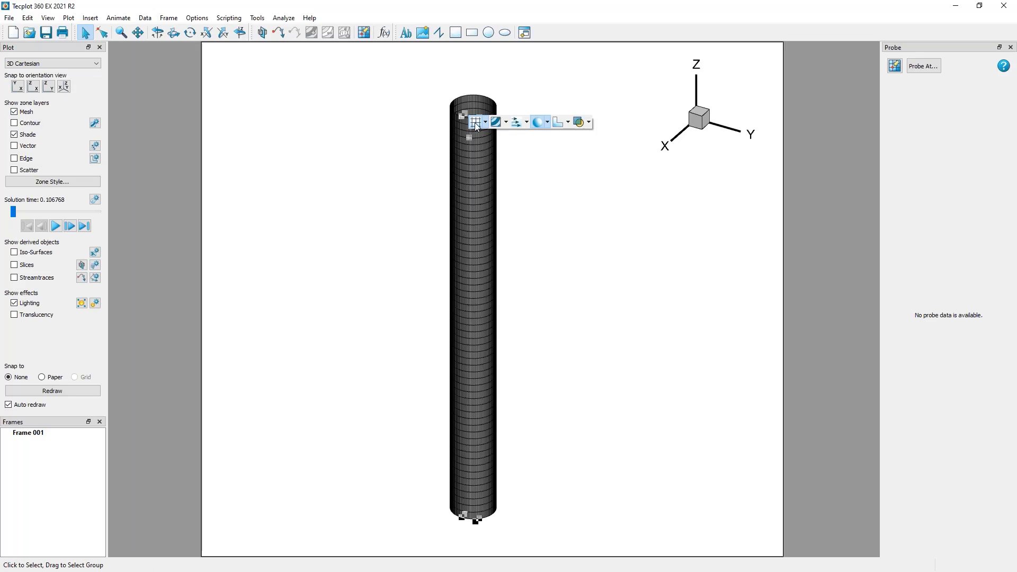
pyautogui.click(476, 122)
pyautogui.click(477, 123)
pyautogui.click(477, 122)
pyautogui.click(476, 123)
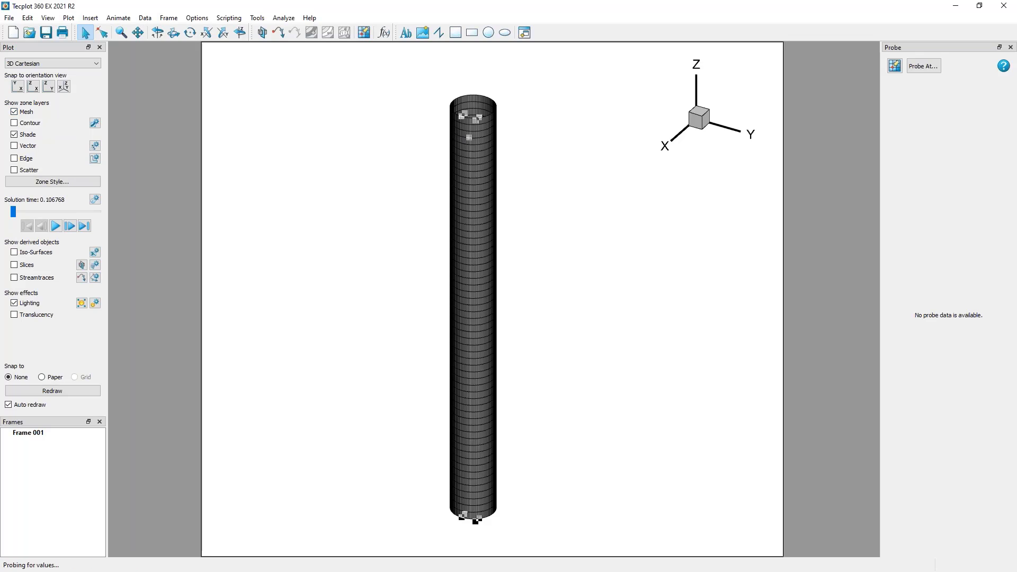
# Color the mesh of the cylinder's surface zone 705 red directly from the plot.
pyautogui.rightClick(466, 123)
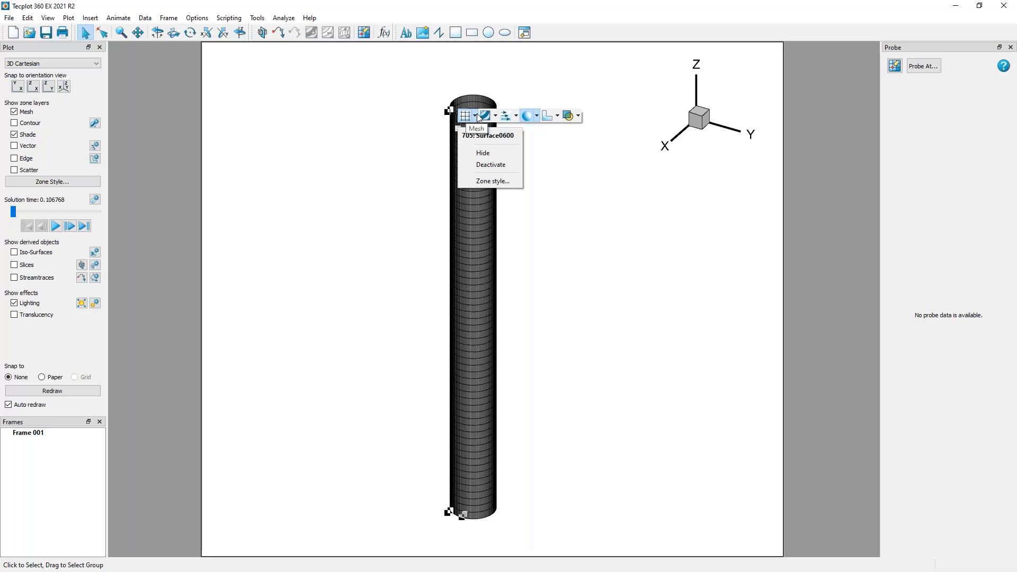
pyautogui.click(476, 117)
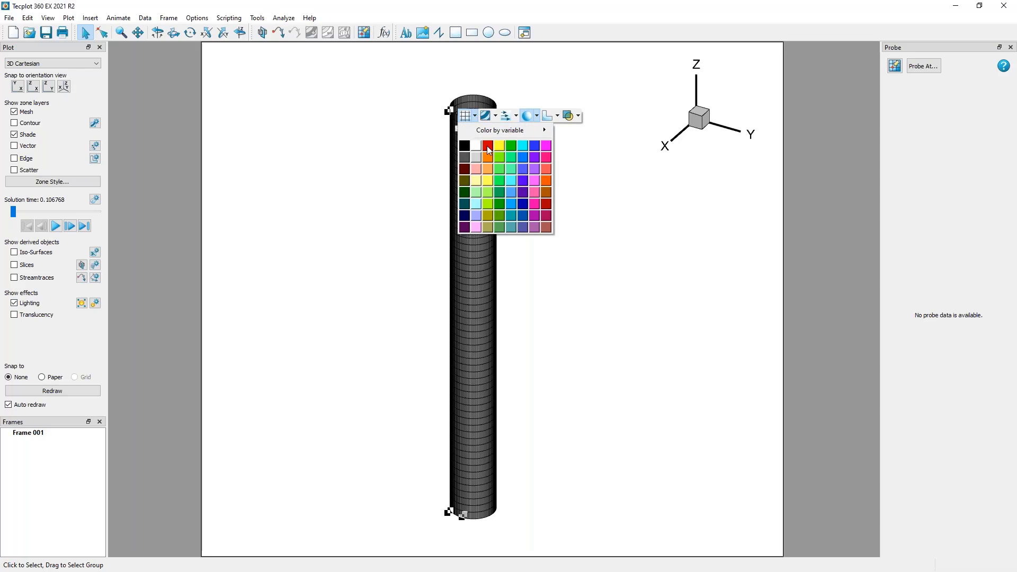
pyautogui.click(488, 150)
pyautogui.scroll(5, 480, 234)
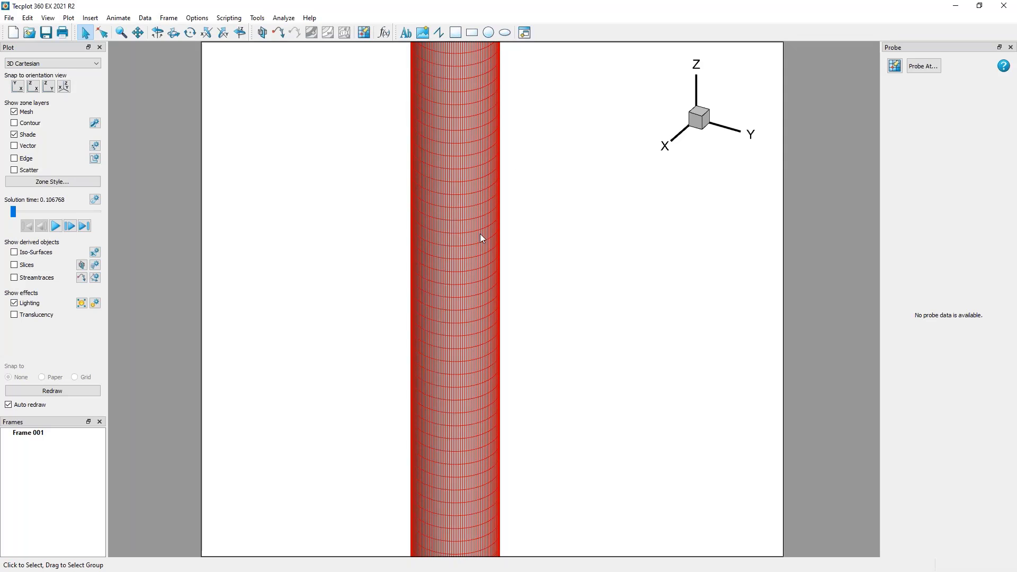
# Open the zone styling for the cylinder surface, enlarge the dialog, and look at the mesh color choices for Surface0600.
pyautogui.doubleClick(460, 141)
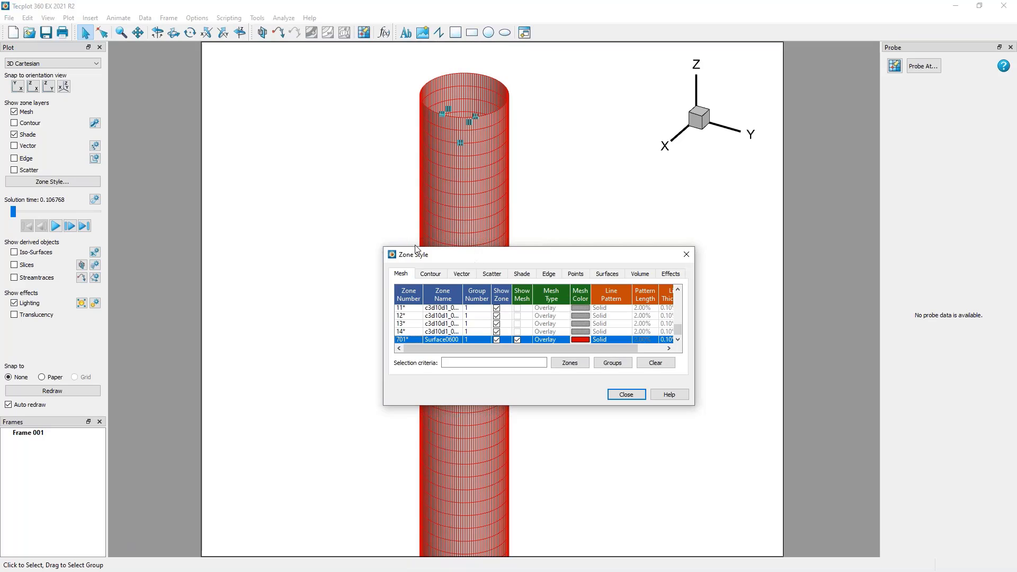
pyautogui.click(58, 183)
pyautogui.moveTo(383, 247); pyautogui.dragTo(226, 214)
pyautogui.click(421, 347)
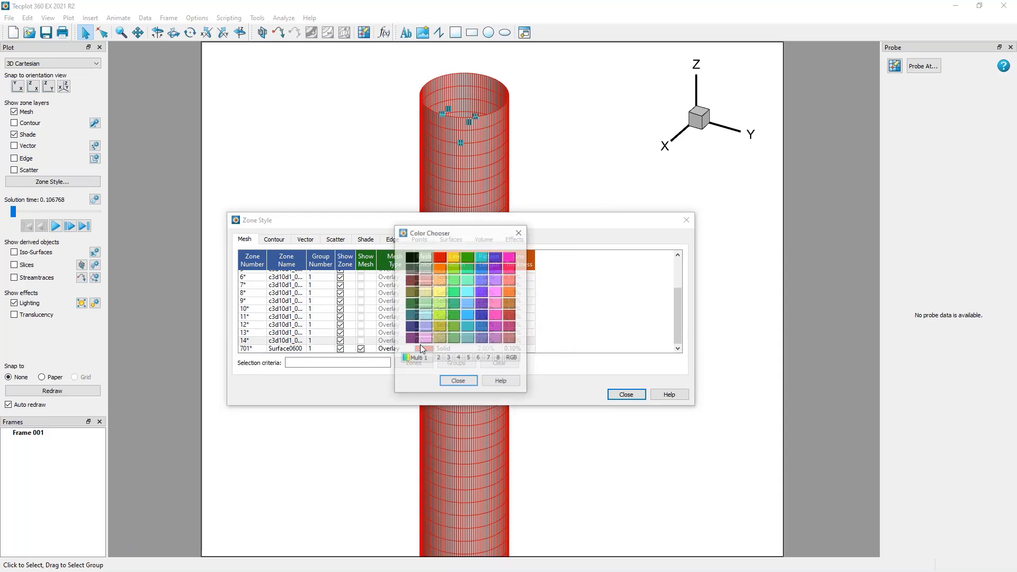
pyautogui.click(464, 379)
pyautogui.click(423, 347)
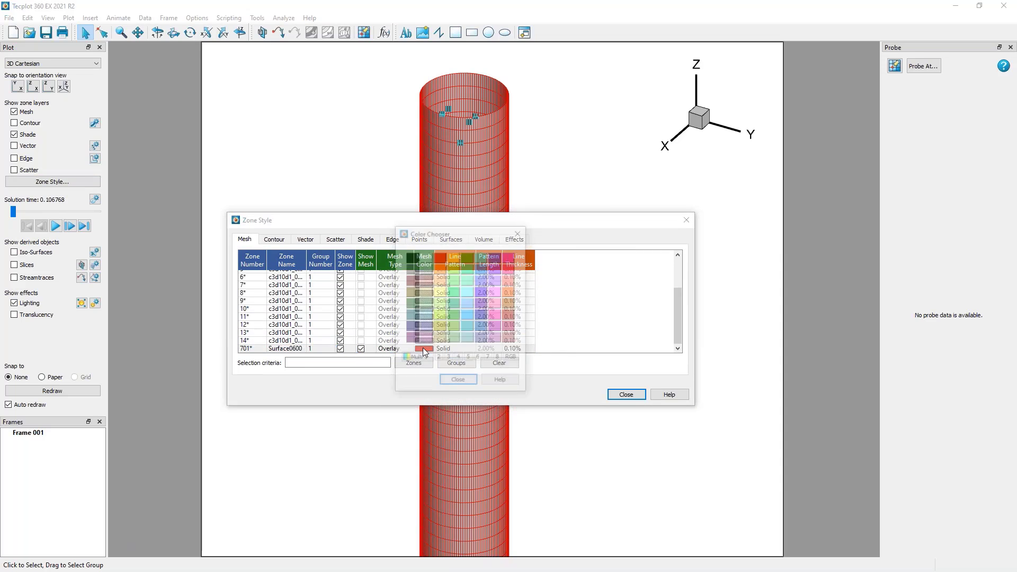
pyautogui.click(458, 381)
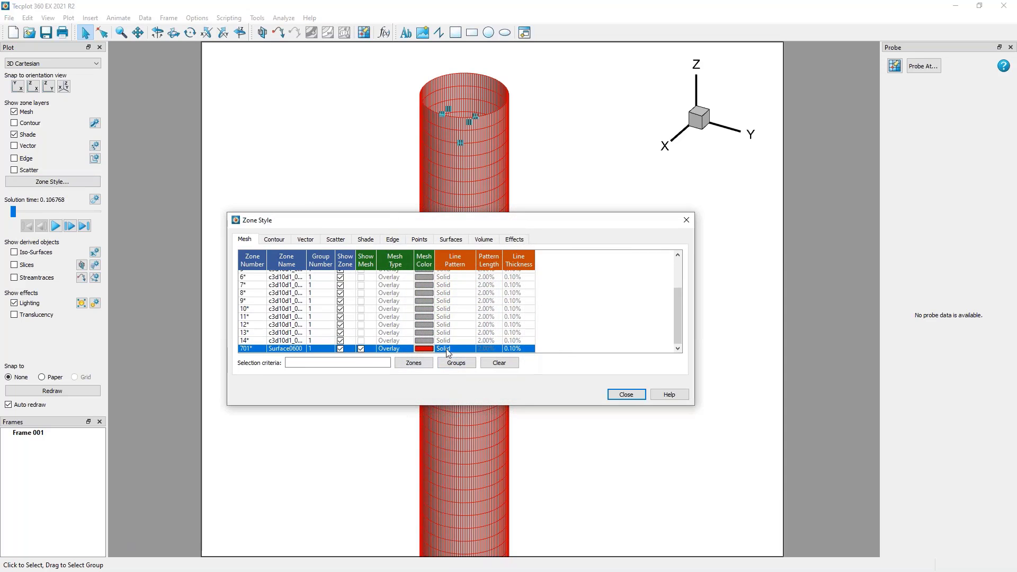
# Check the line pattern settings of the Surface0600 mesh and toggle its mesh off and back on.
pyautogui.click(446, 349)
pyautogui.click(495, 351)
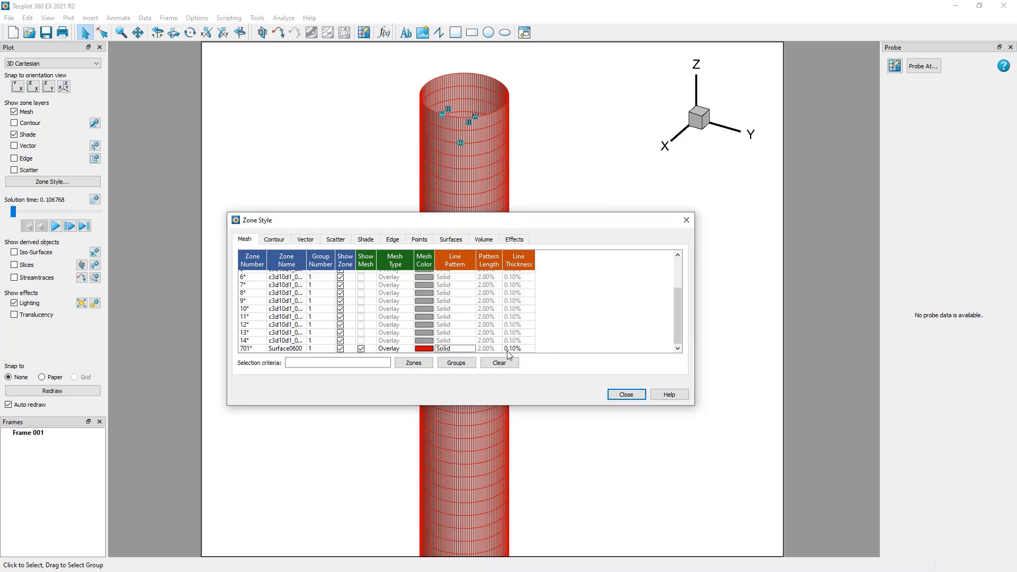
pyautogui.click(360, 349)
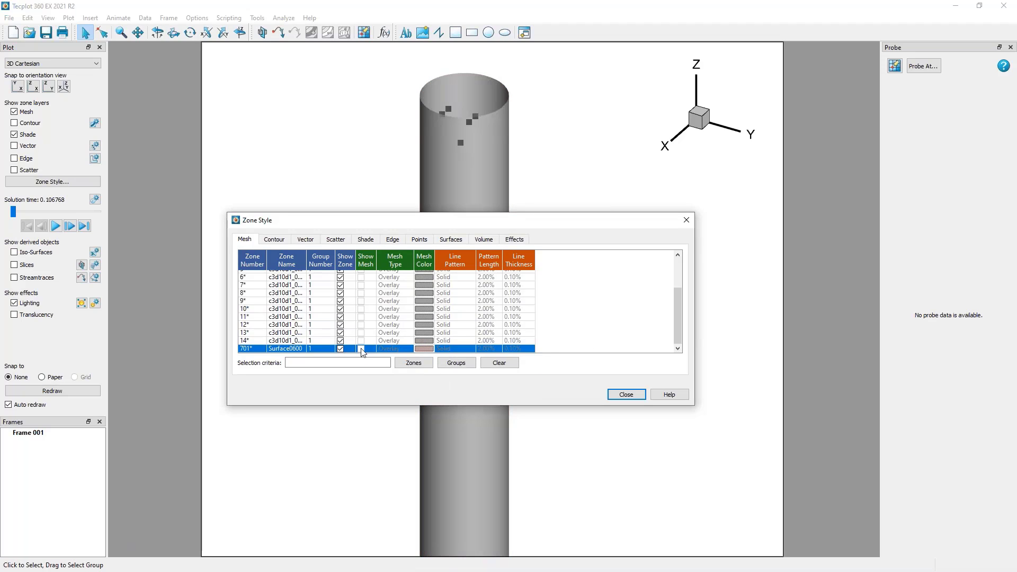
pyautogui.click(360, 348)
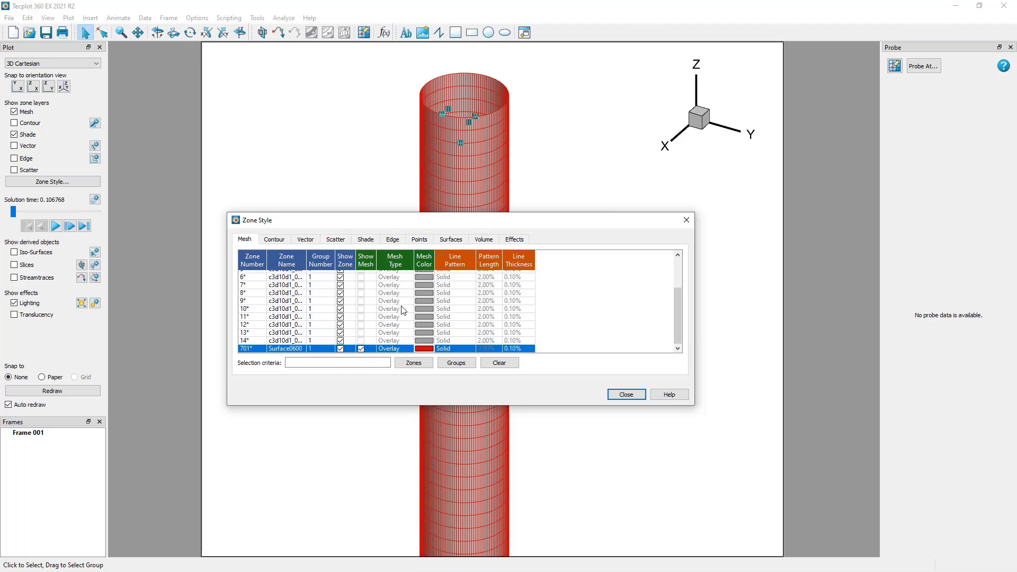
# Select several individual zones and then all zones in the Zone Style list, enlarge the dialog, and close it.
pyautogui.keyDown('ctrl'); pyautogui.click(396, 286); pyautogui.keyUp('ctrl')
pyautogui.keyDown('ctrl'); pyautogui.click(402, 310); pyautogui.keyUp('ctrl')
pyautogui.keyDown('ctrl'); pyautogui.click(404, 334); pyautogui.keyUp('ctrl')
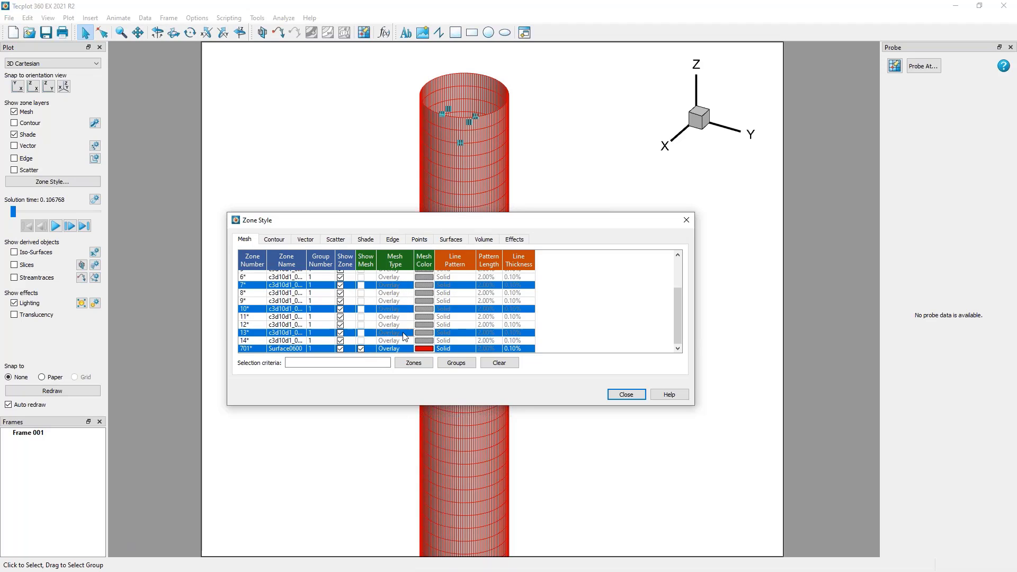
pyautogui.keyDown('ctrl'); pyautogui.click(399, 301); pyautogui.keyUp('ctrl')
pyautogui.keyDown('ctrl'); pyautogui.click(401, 293); pyautogui.keyUp('ctrl')
pyautogui.keyDown('ctrl'); pyautogui.click(398, 277); pyautogui.keyUp('ctrl')
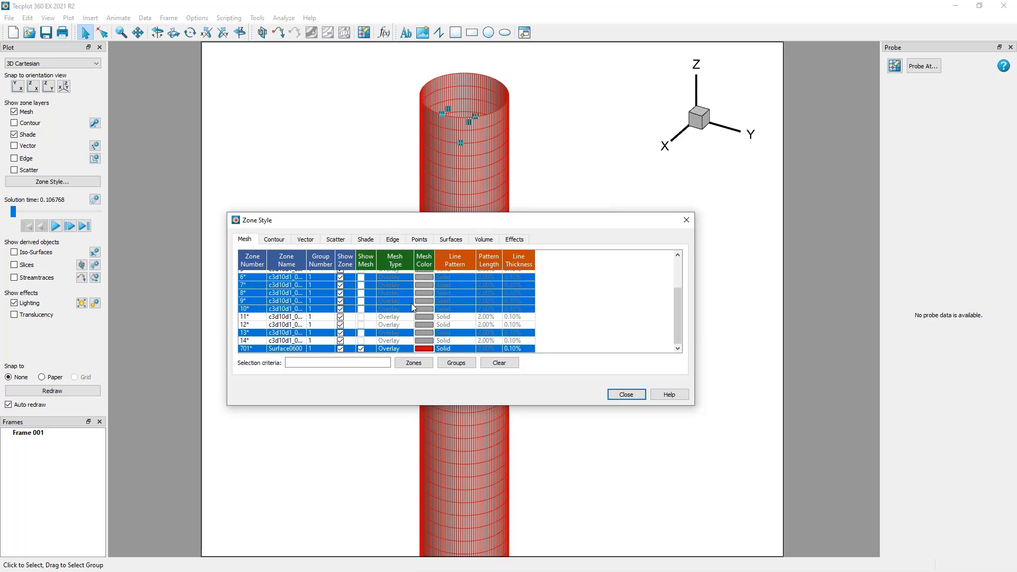
pyautogui.hotkey('ctrl', 'a')
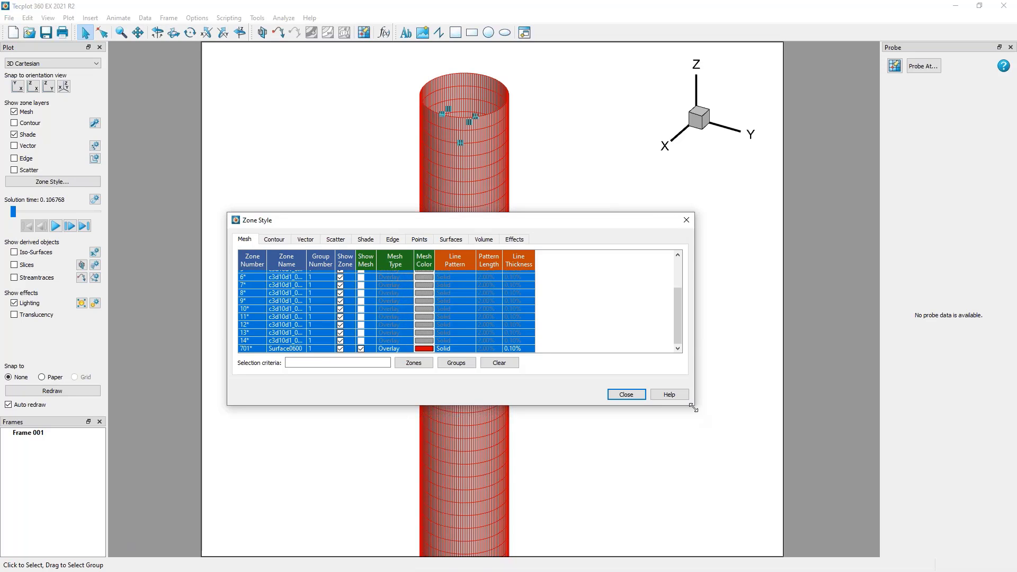
pyautogui.moveTo(695, 407); pyautogui.dragTo(725, 475)
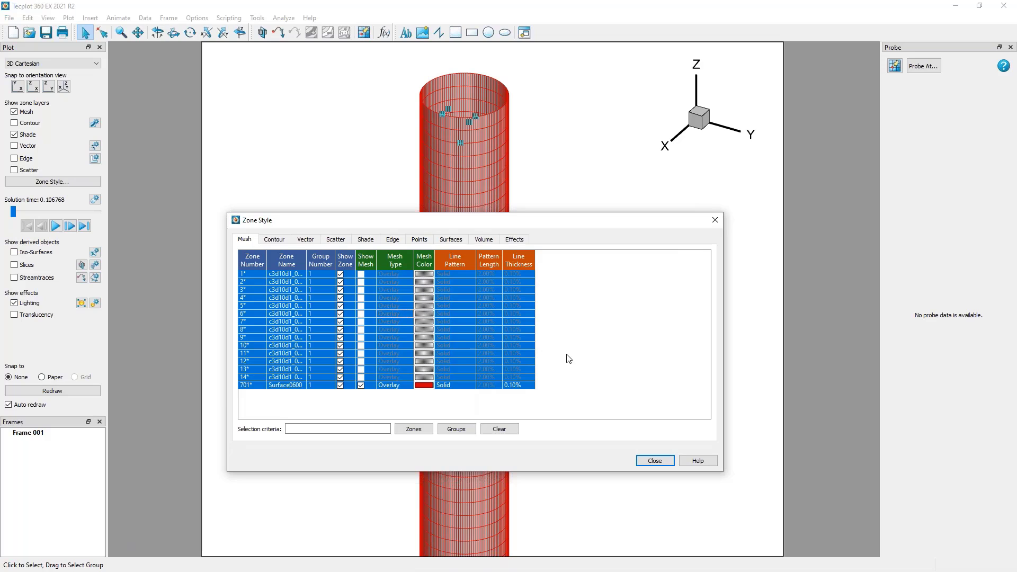
pyautogui.click(648, 460)
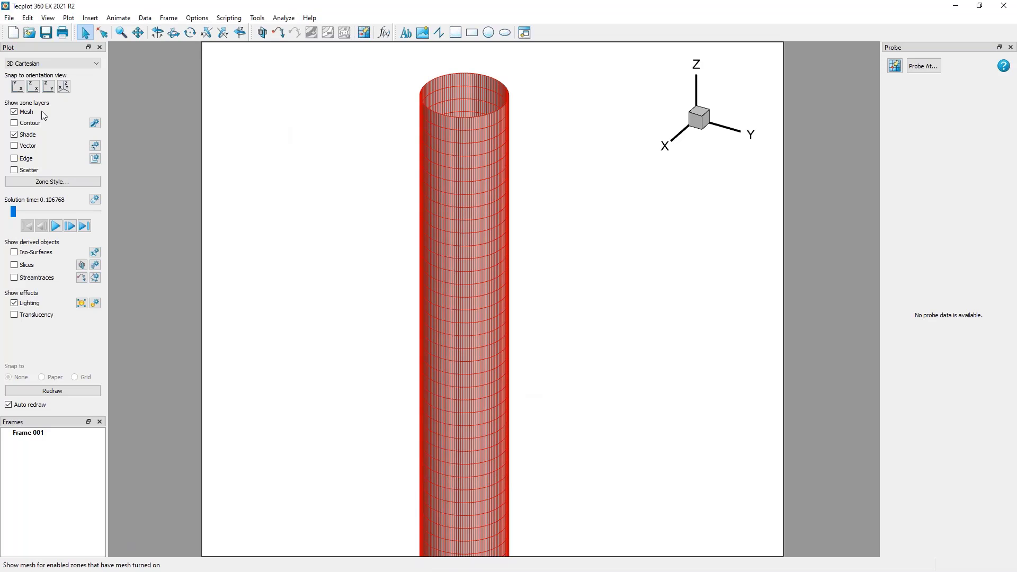
# Hide the mesh layer and show the contour layer on the cylinder.
pyautogui.click(14, 112)
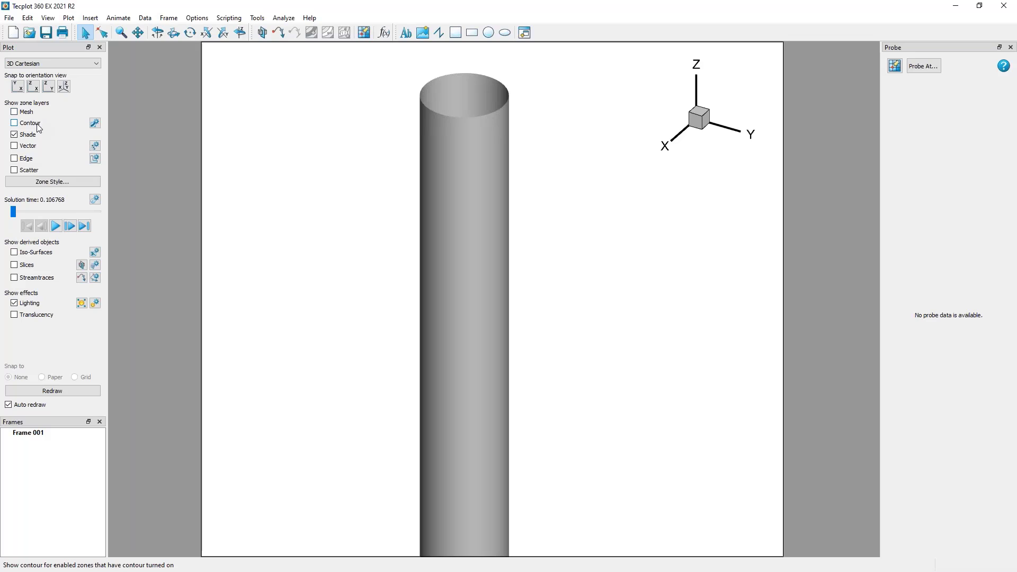
pyautogui.click(38, 127)
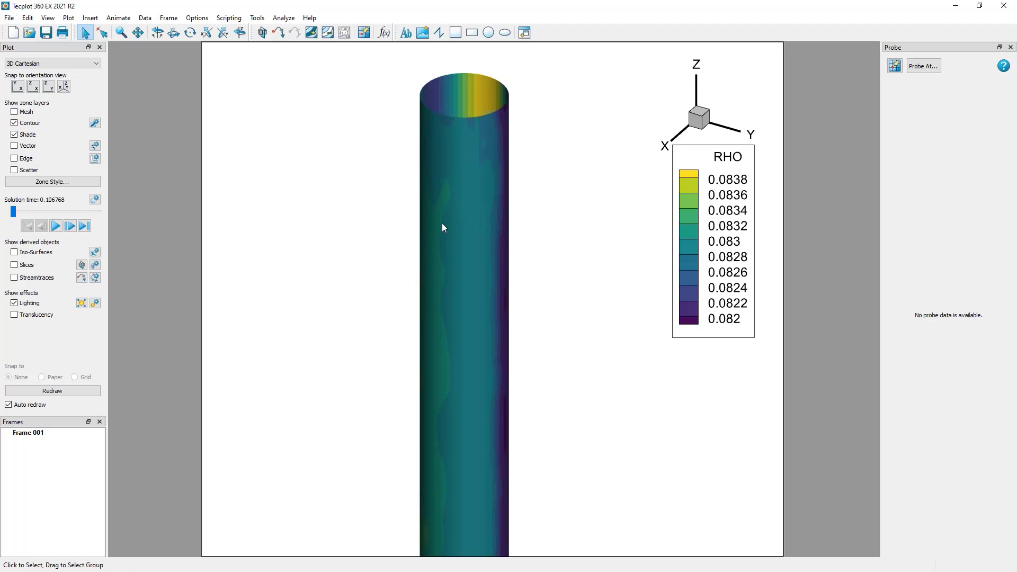
pyautogui.scroll(-2, 493, 191)
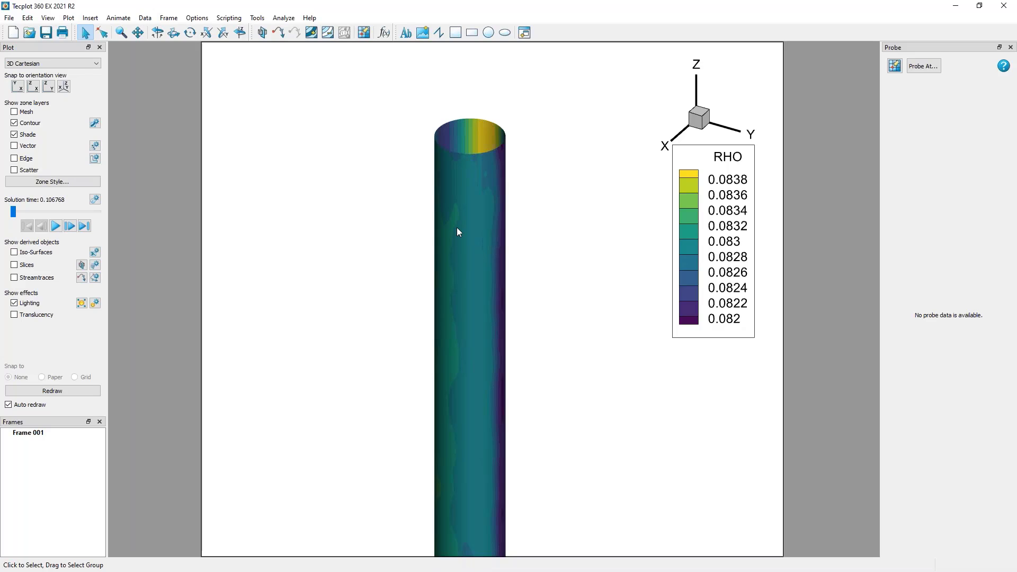
# Open the contour details, set the contour variable to RHO-U, and bring the whole cylinder into view beside the dialog.
pyautogui.click(98, 122)
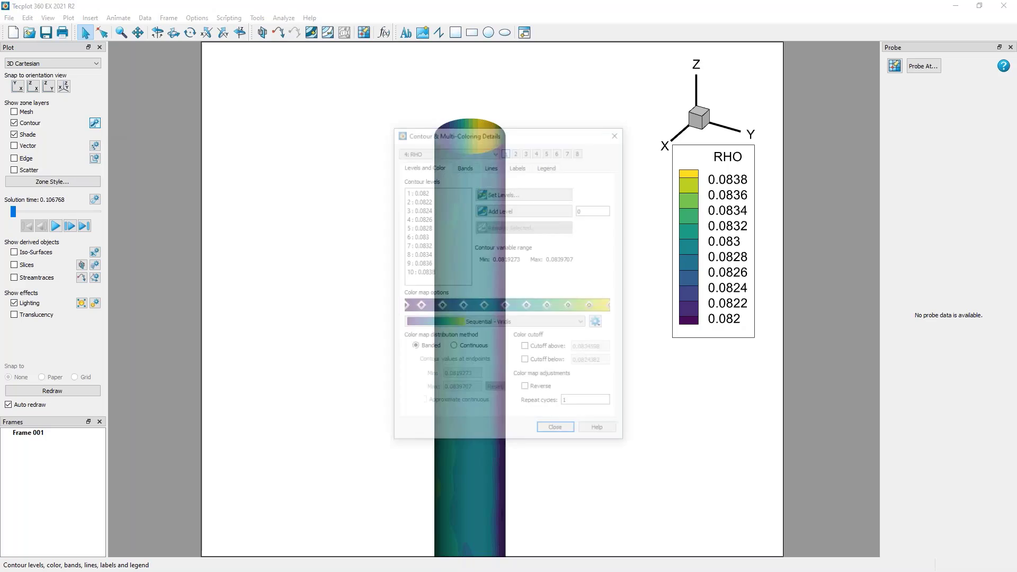
pyautogui.moveTo(484, 127); pyautogui.dragTo(215, 55)
pyautogui.click(214, 79)
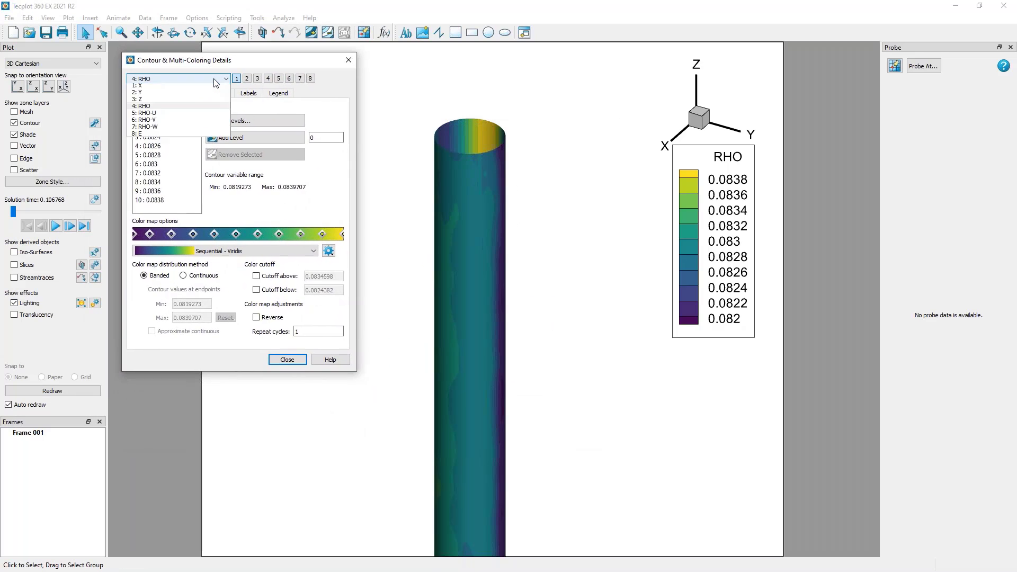
pyautogui.click(215, 114)
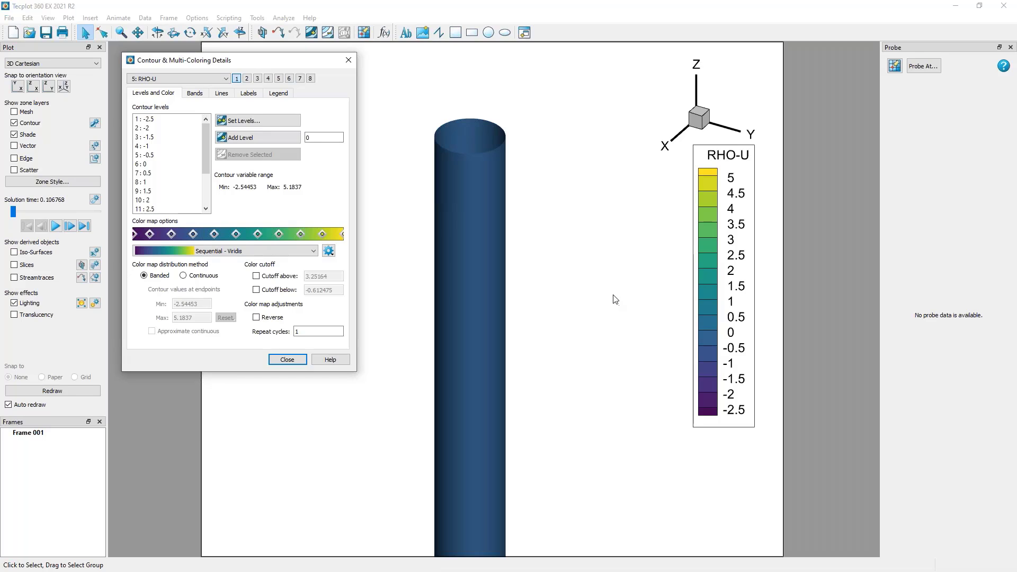
pyautogui.scroll(-3, 540, 307)
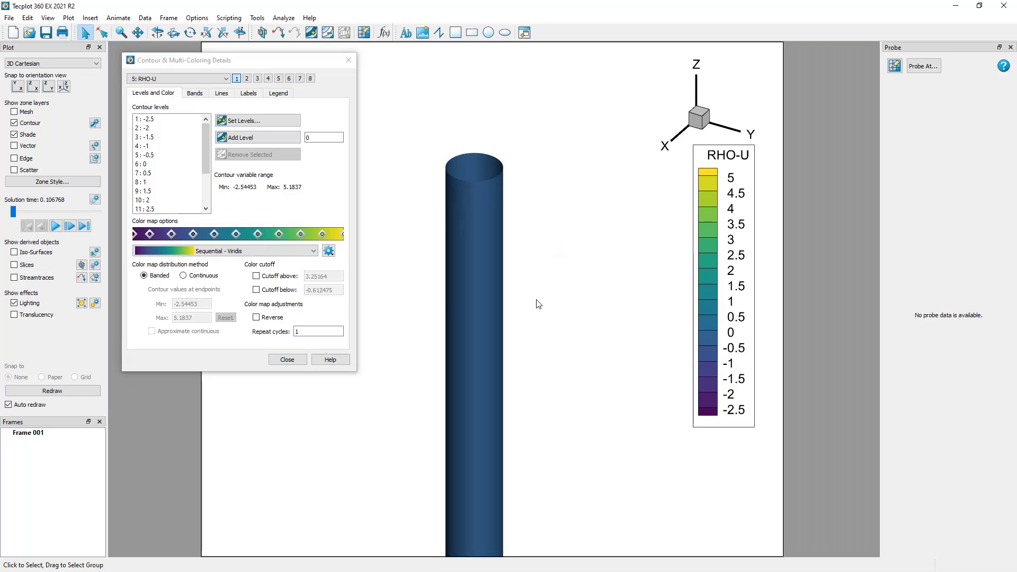
pyautogui.moveTo(535, 300); pyautogui.dragTo(518, 205, button='right')
pyautogui.scroll(-2, 500, 225)
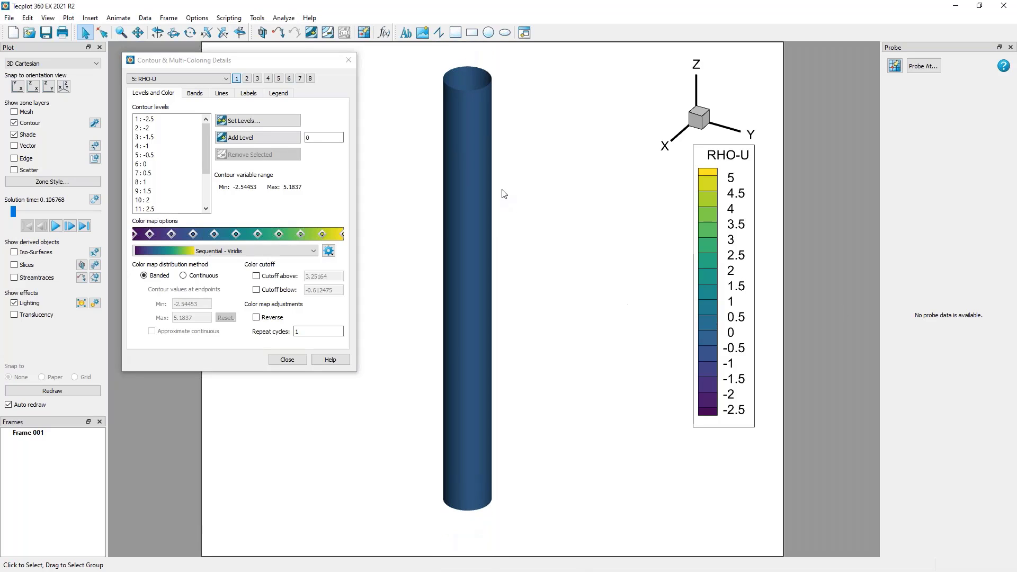
pyautogui.moveTo(503, 195); pyautogui.dragTo(512, 220, button='right')
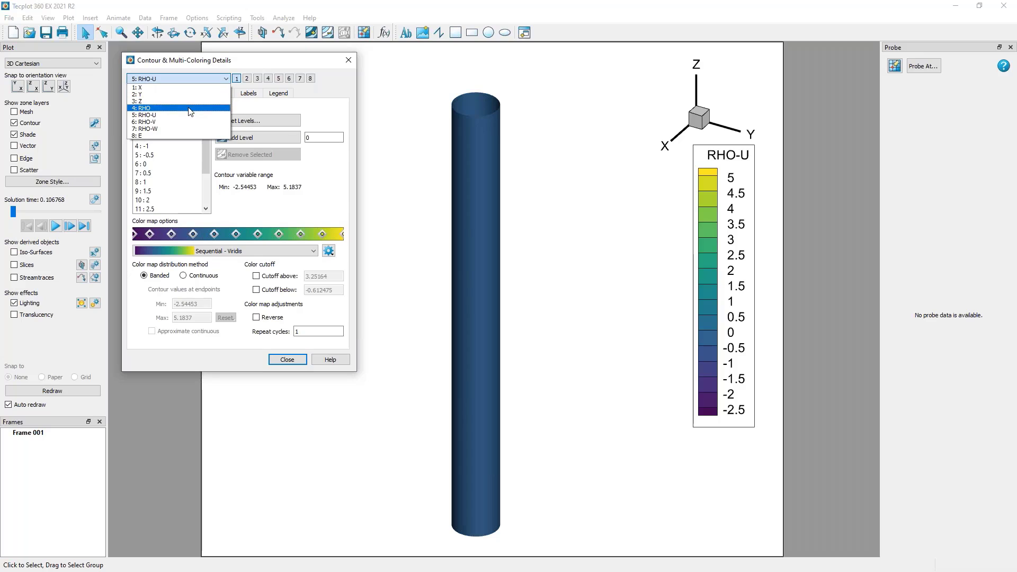
# Set the contour variable to RHO for contour group 1 and look at the settings of contour group 2.
pyautogui.click(192, 108)
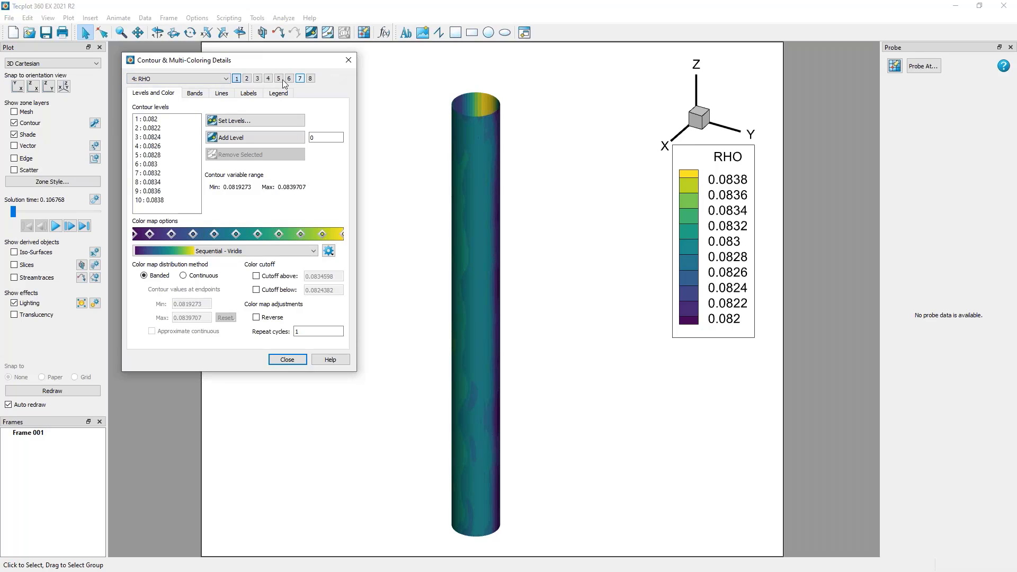
pyautogui.click(247, 78)
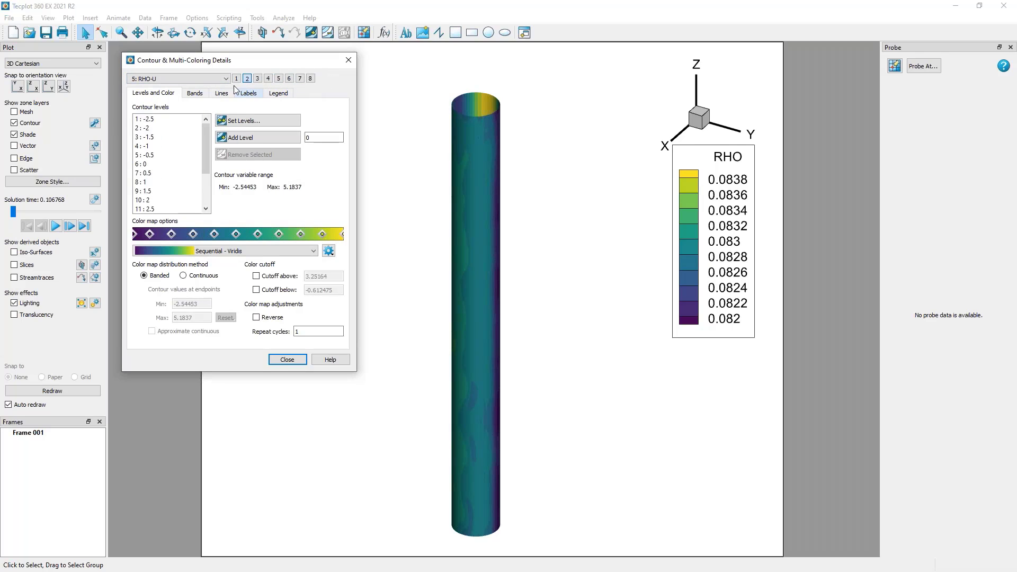
pyautogui.click(236, 79)
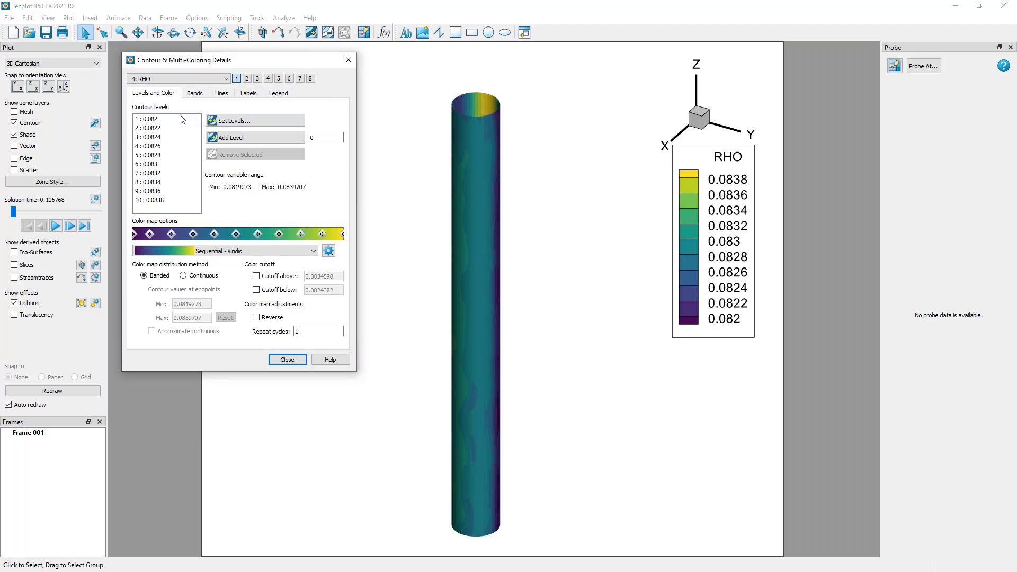
# Set the RHO contour to 12 exact levels from 0.082 to 0.0838.
pyautogui.moveTo(180, 119); pyautogui.dragTo(187, 168)
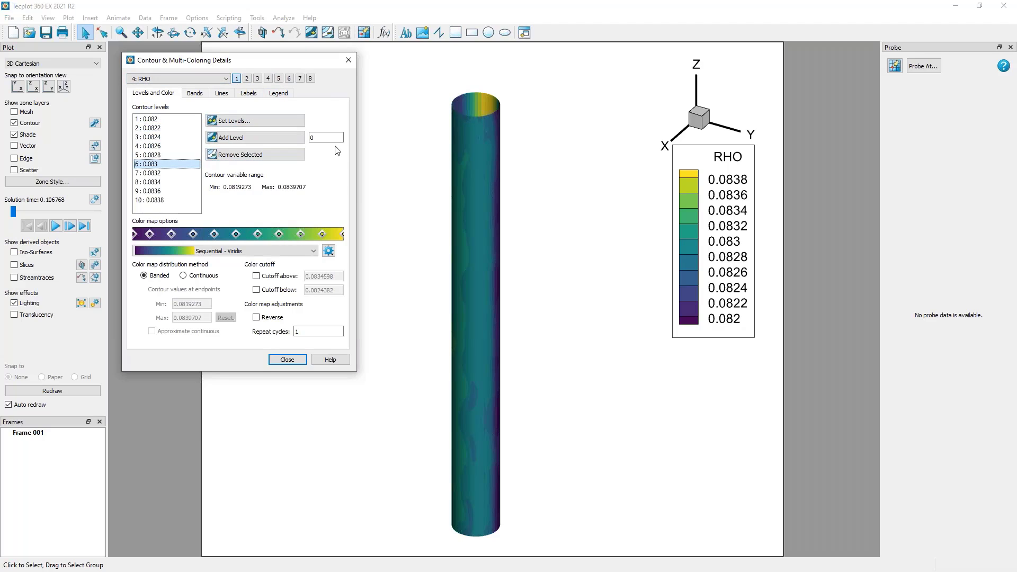
pyautogui.moveTo(324, 138); pyautogui.dragTo(304, 138)
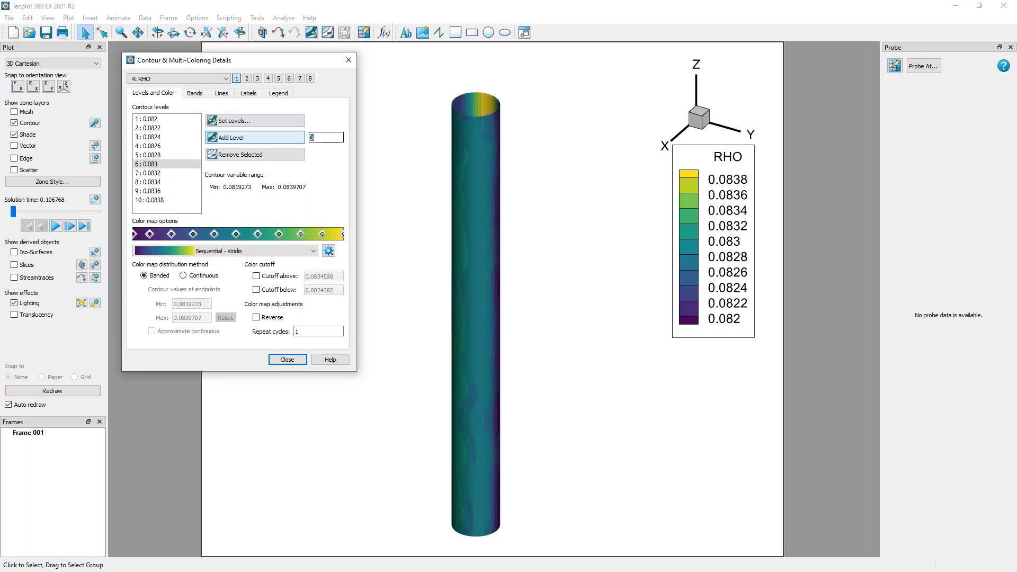
pyautogui.click(249, 120)
pyautogui.write('12')
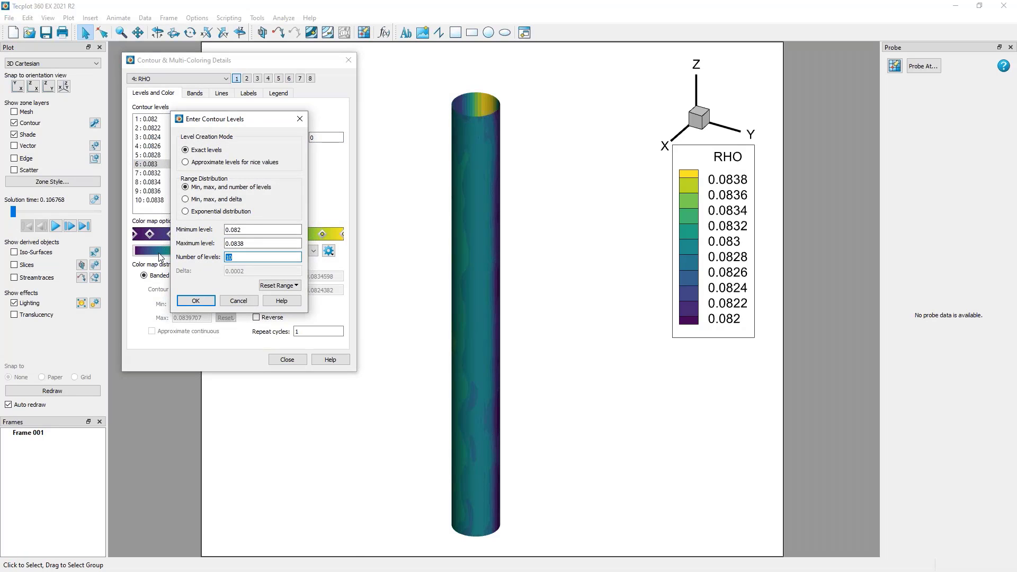
pyautogui.click(196, 300)
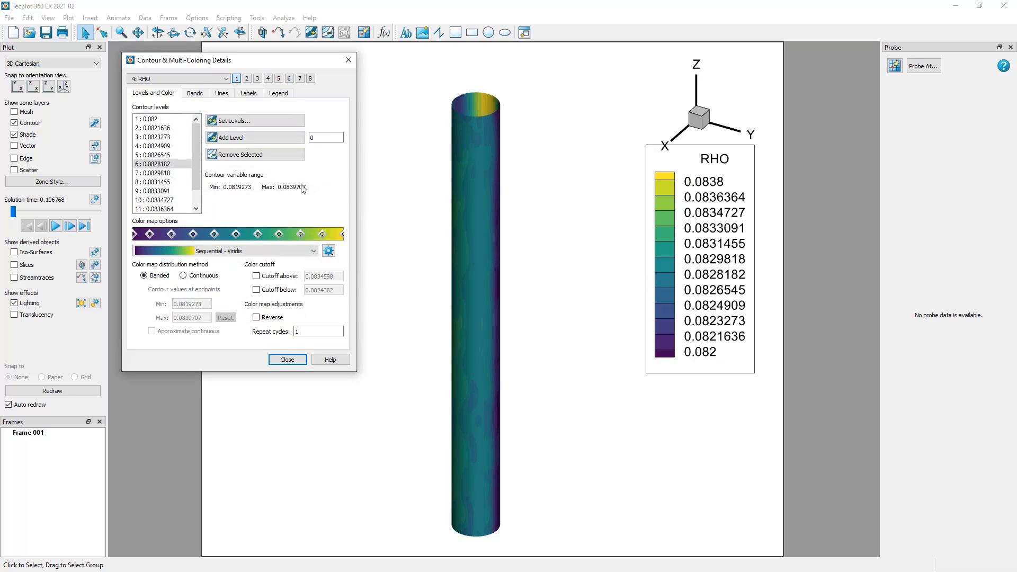
# Try shifting the control points along the color map and change the color map to Sequential - Green.
pyautogui.moveTo(258, 233); pyautogui.dragTo(331, 234)
pyautogui.moveTo(193, 233); pyautogui.dragTo(185, 234)
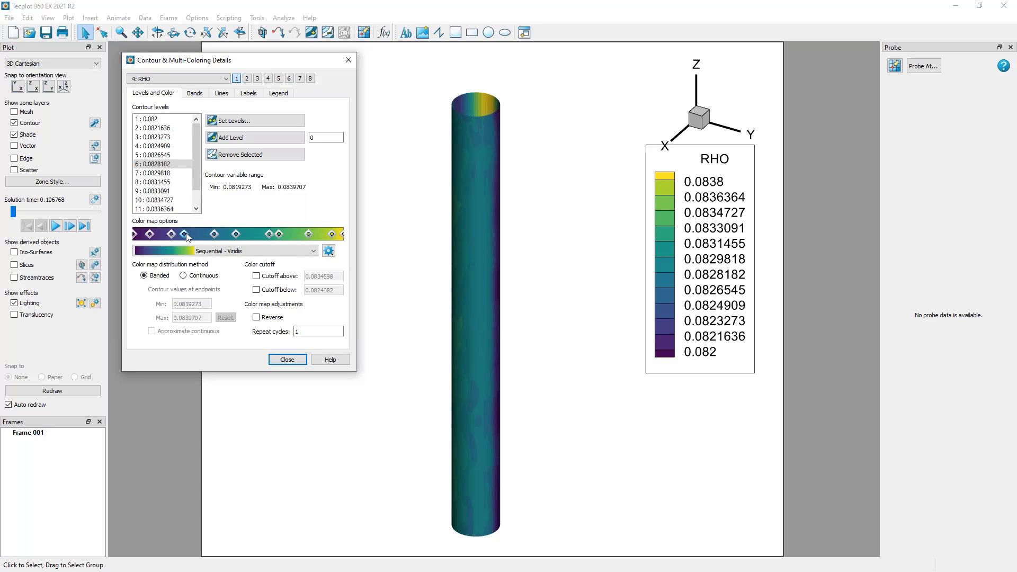
pyautogui.click(292, 251)
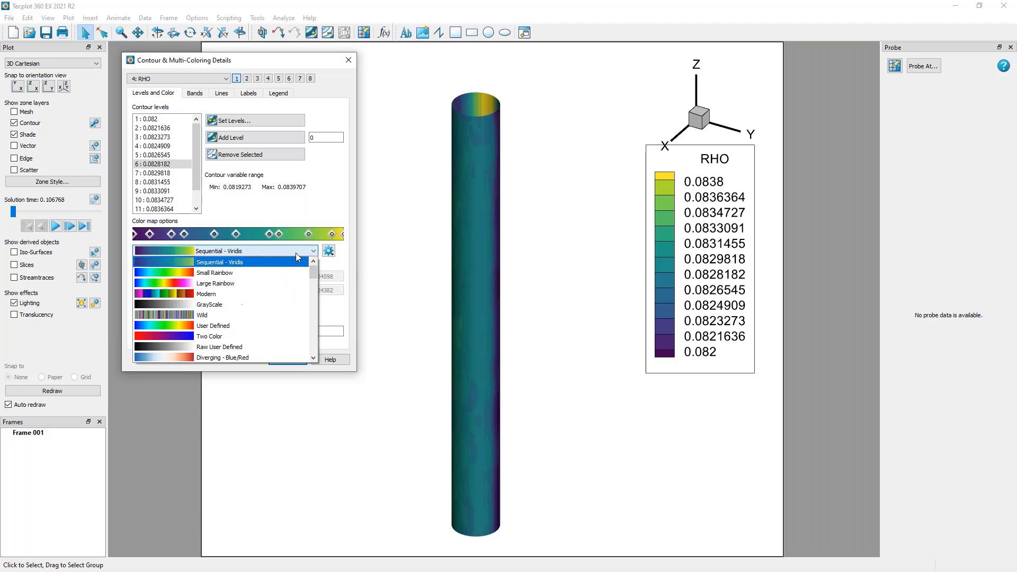
pyautogui.scroll(-7, 291, 288)
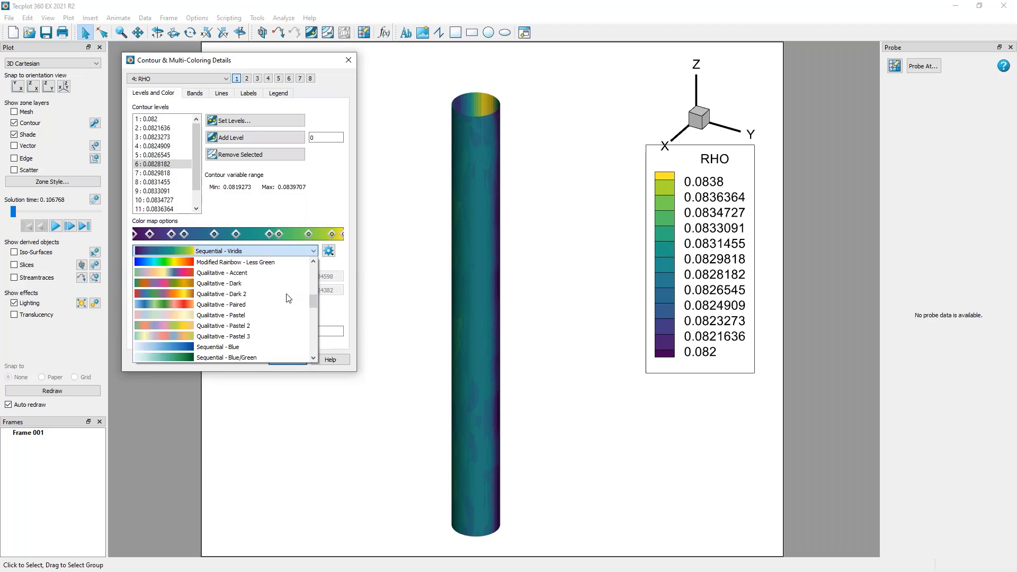
pyautogui.click(262, 348)
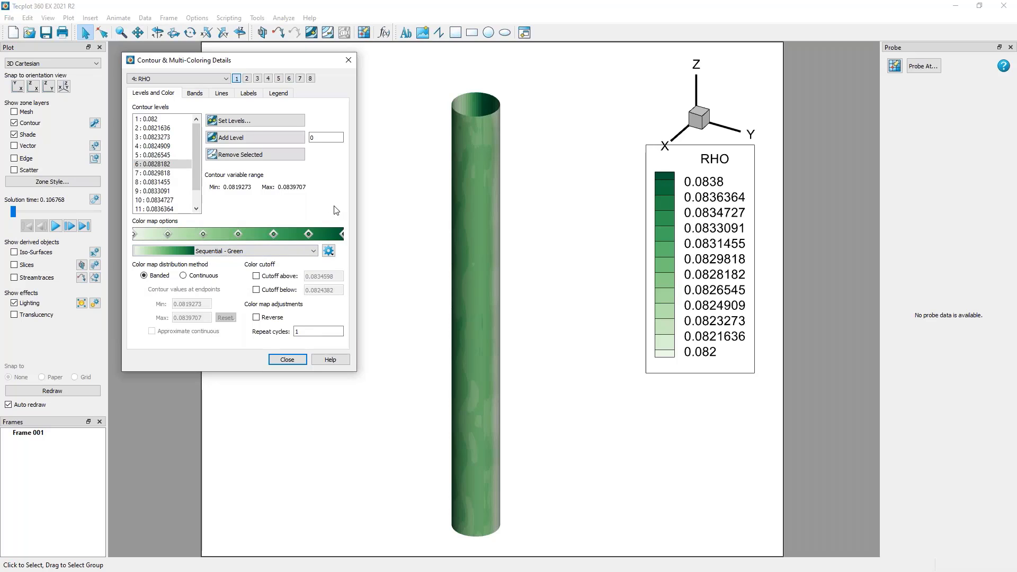
# Look at the color map's control point options and the options for importing and exporting color maps.
pyautogui.rightClick(237, 234)
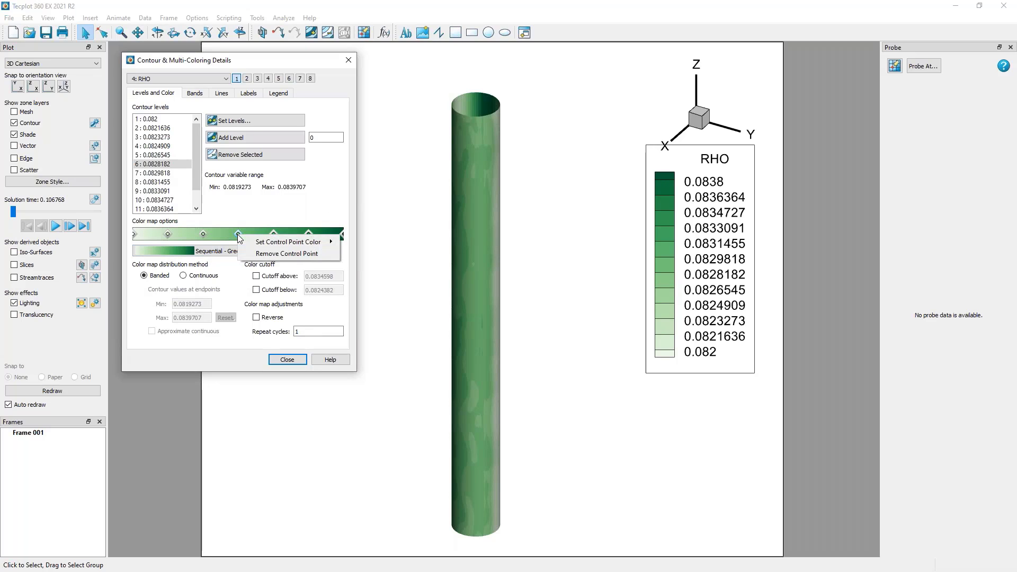
pyautogui.moveTo(257, 242)
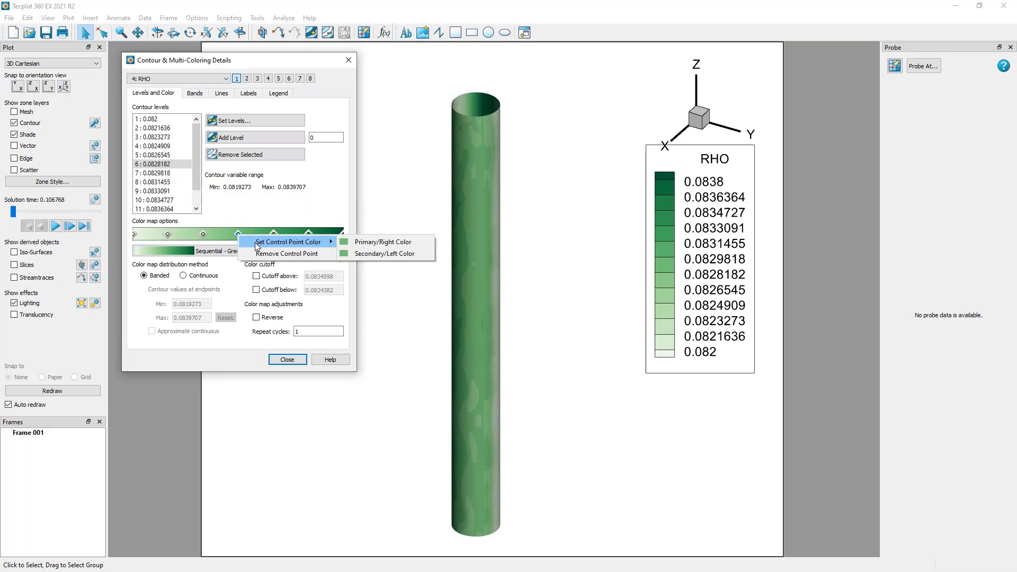
pyautogui.rightClick(219, 234)
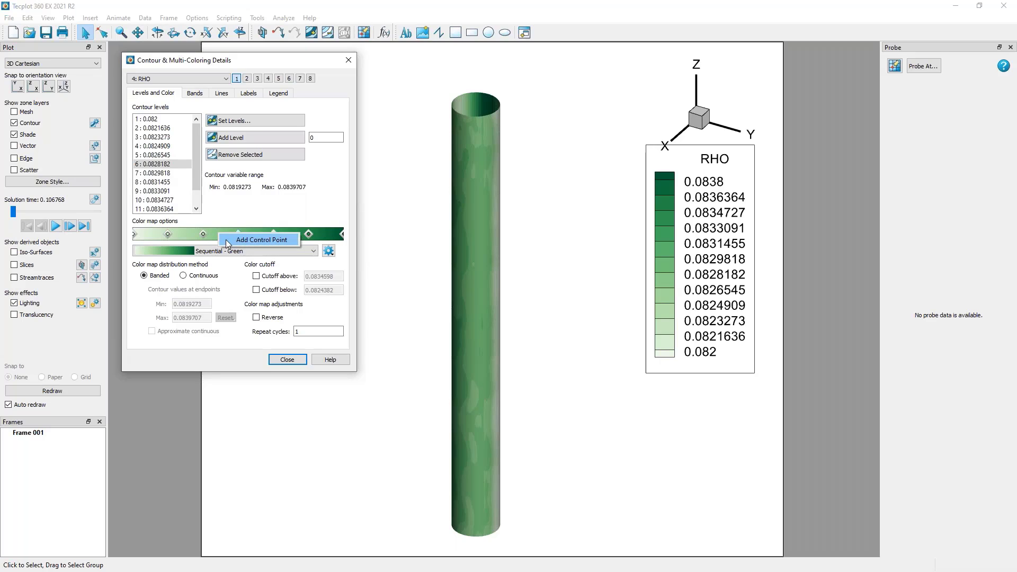
pyautogui.click(253, 214)
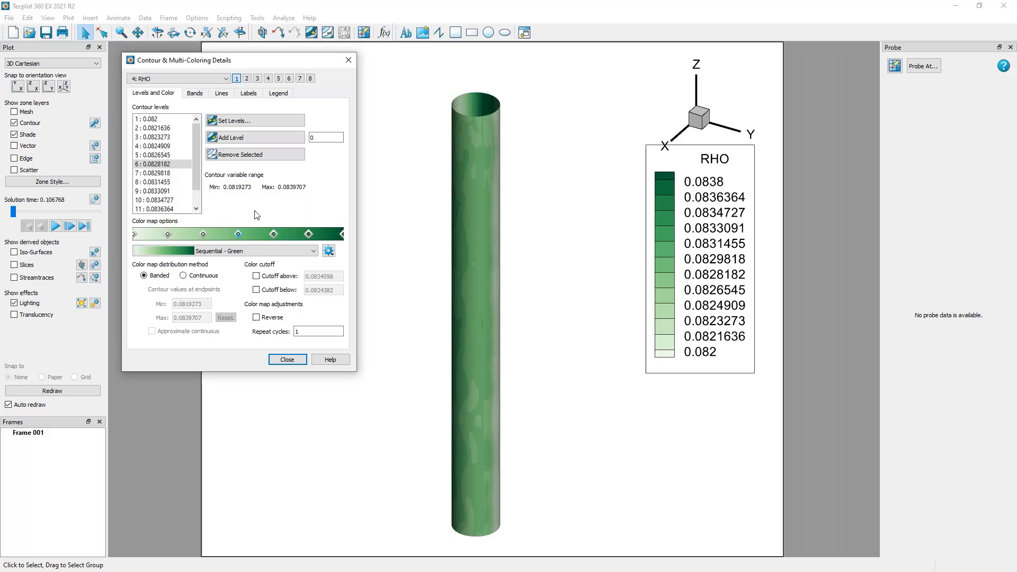
pyautogui.click(331, 252)
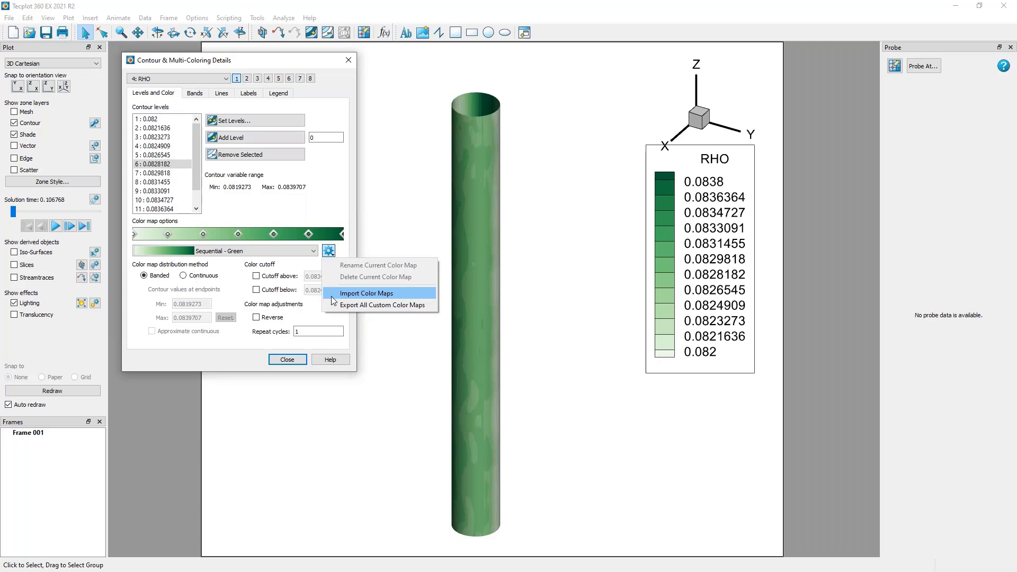
pyautogui.click(318, 216)
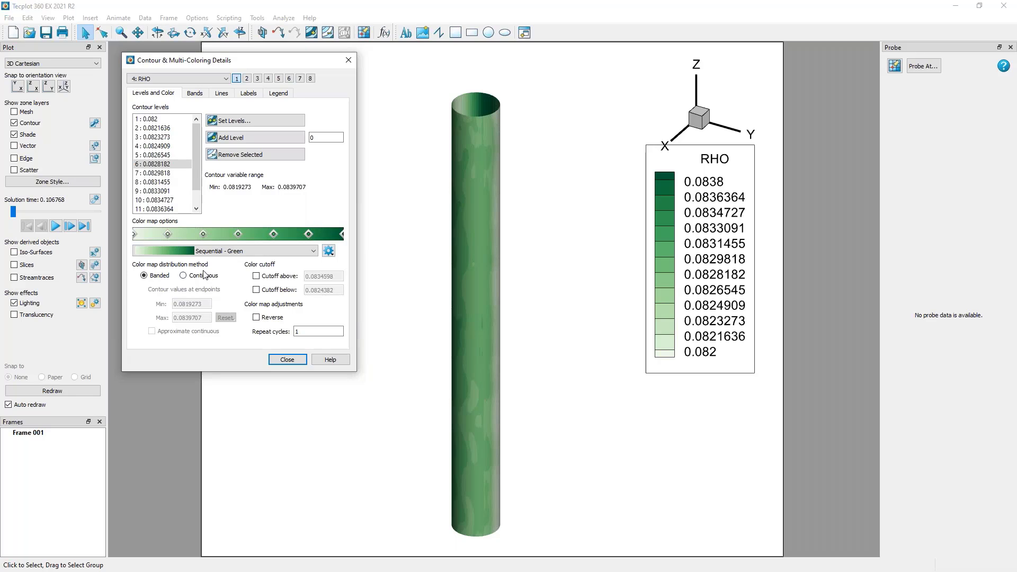
# Try the continuous color distribution, the upper and lower color cutoffs, and the reversed color map, reverting each one.
pyautogui.click(183, 276)
pyautogui.click(154, 276)
pyautogui.click(257, 276)
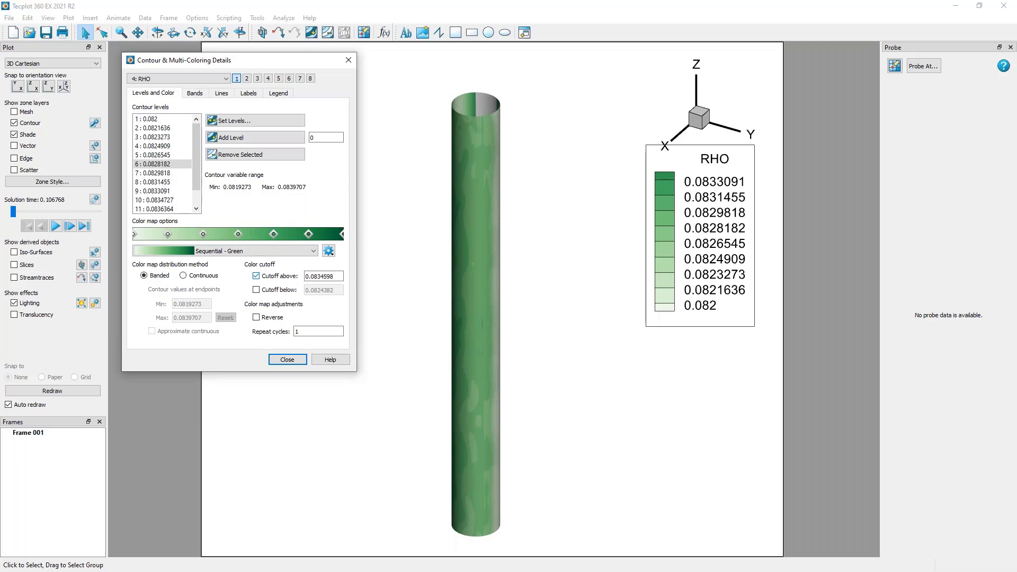
pyautogui.click(257, 275)
pyautogui.click(256, 289)
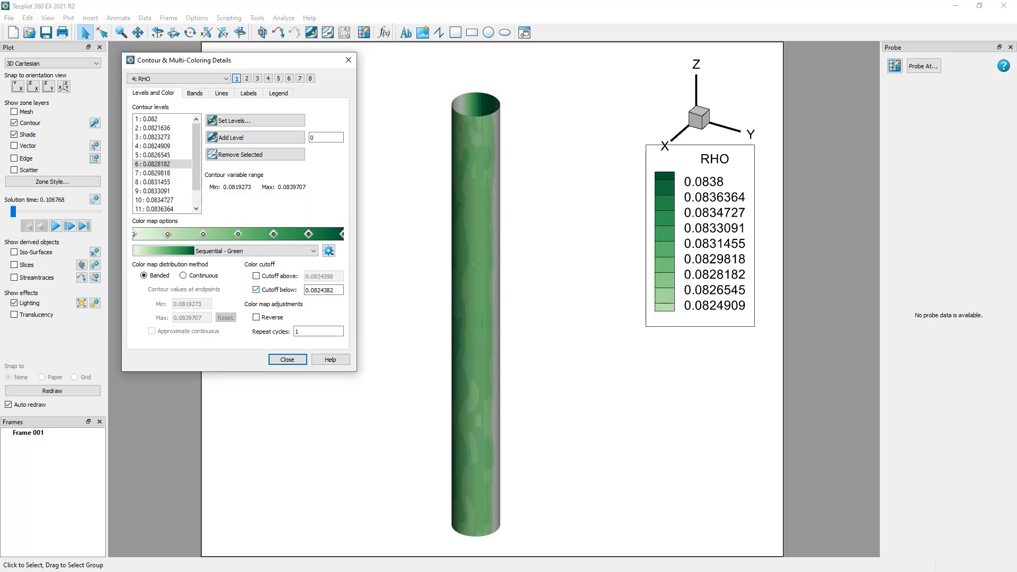
pyautogui.click(257, 289)
pyautogui.click(256, 317)
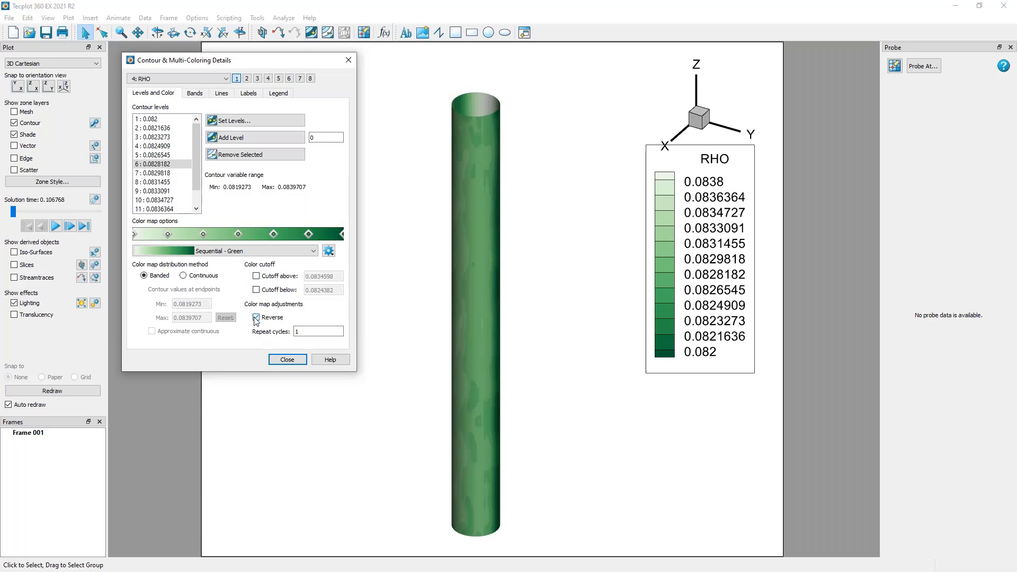
pyautogui.click(257, 317)
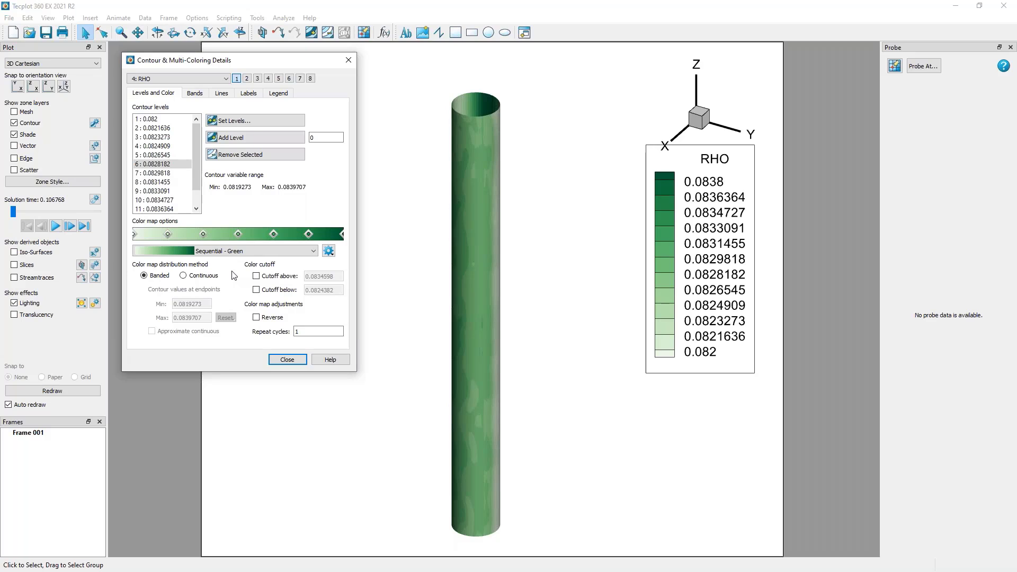
# Close the contour details, hide the contour layer, and toggle the shade layer off and on.
pyautogui.click(287, 360)
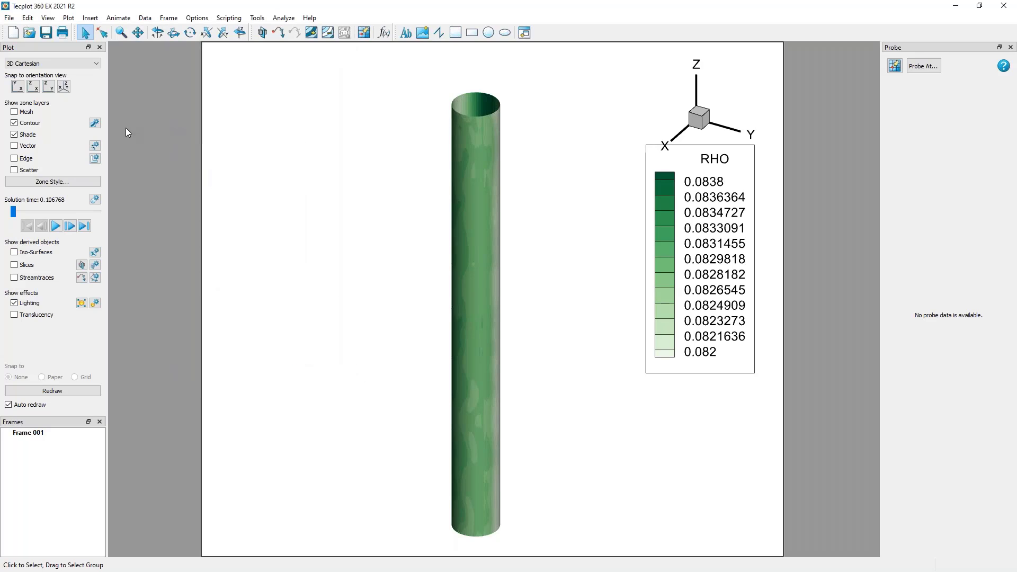
pyautogui.click(30, 124)
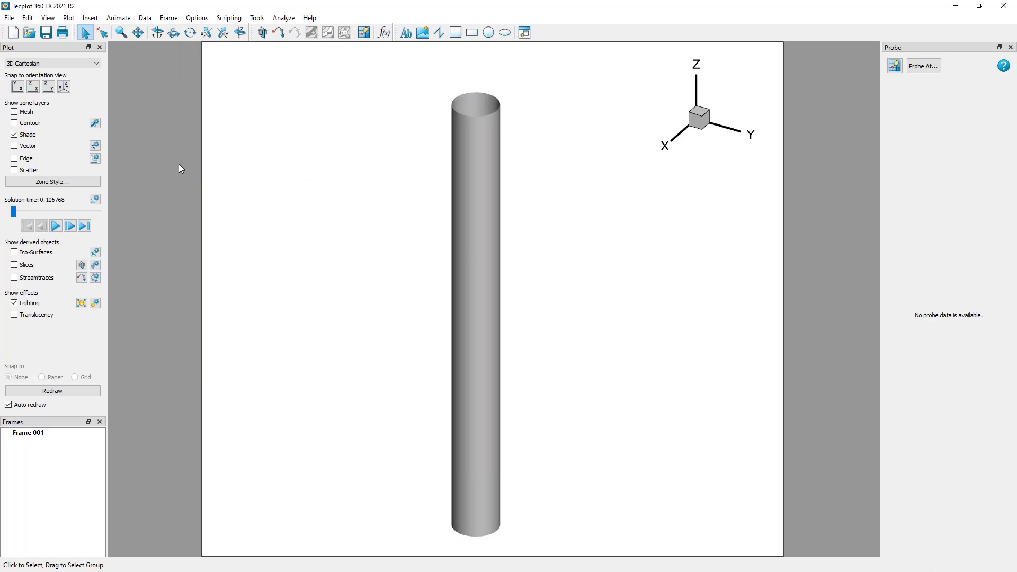
pyautogui.click(14, 135)
pyautogui.click(14, 134)
# Set the cylinder surface's shade color to dark gray and show the contour layer again.
pyautogui.rightClick(459, 132)
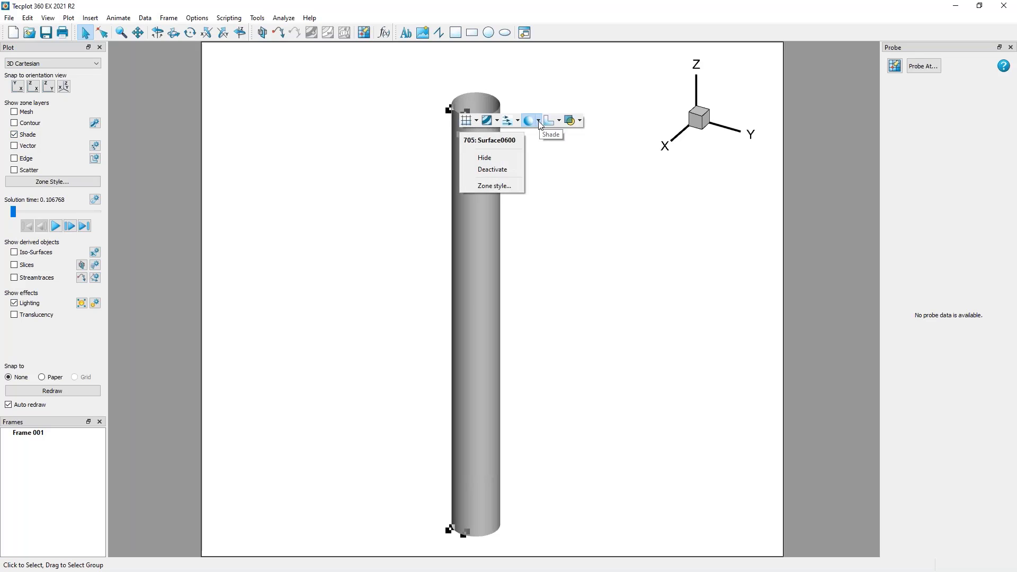
pyautogui.click(539, 122)
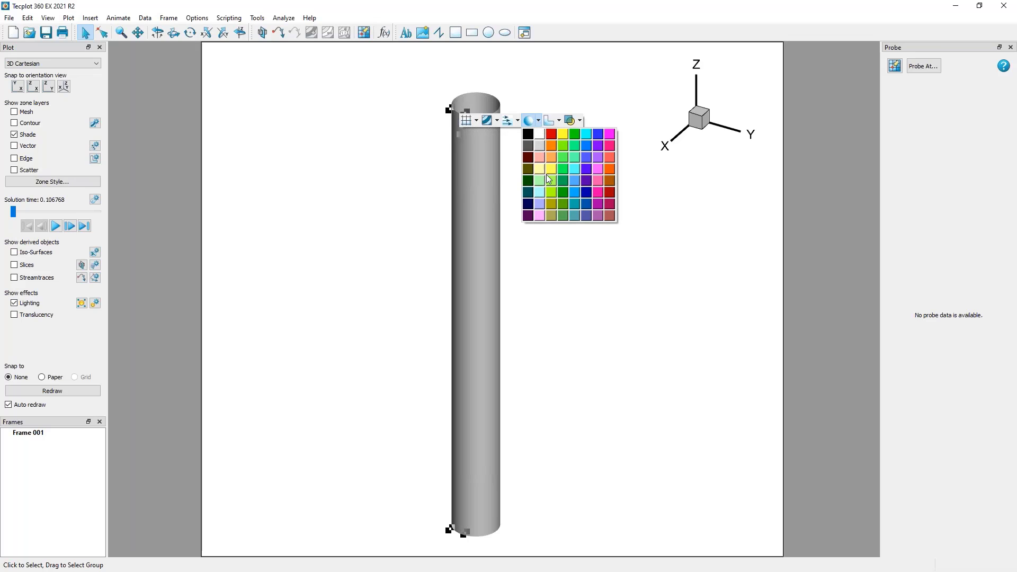
pyautogui.click(540, 150)
pyautogui.click(538, 121)
pyautogui.click(528, 145)
pyautogui.click(370, 97)
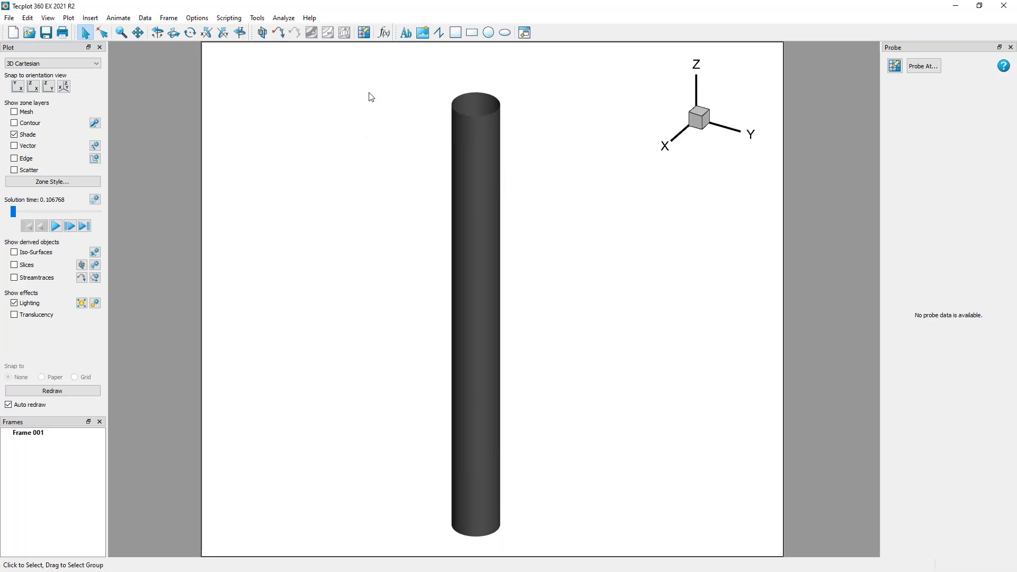
pyautogui.click(37, 124)
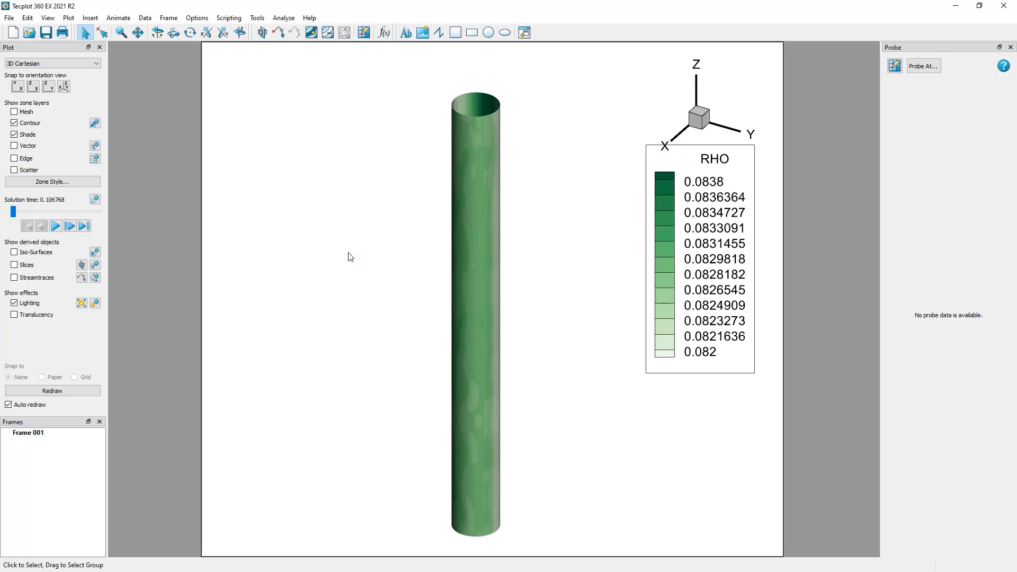
pyautogui.moveTo(411, 286); pyautogui.dragTo(393, 270, button='right')
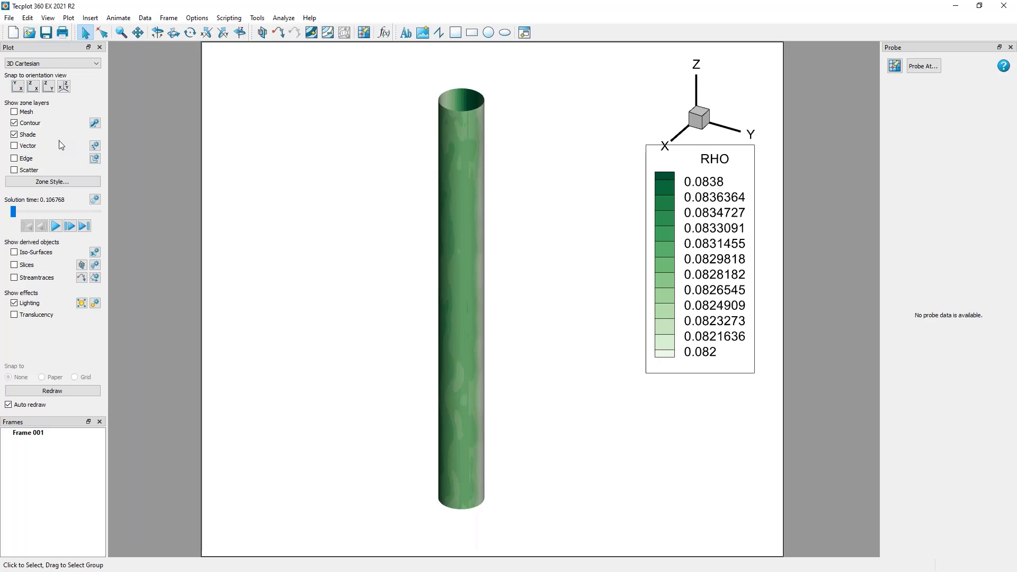
# Show the edge layer, examine the zone edges around the cylinder, and hide the layer again.
pyautogui.click(28, 160)
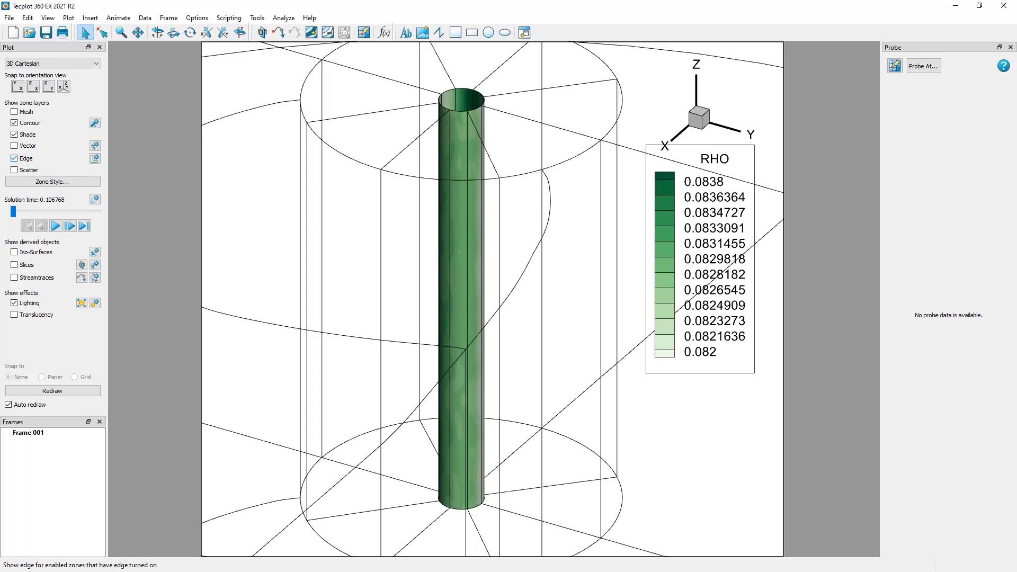
pyautogui.scroll(-8, 463, 402)
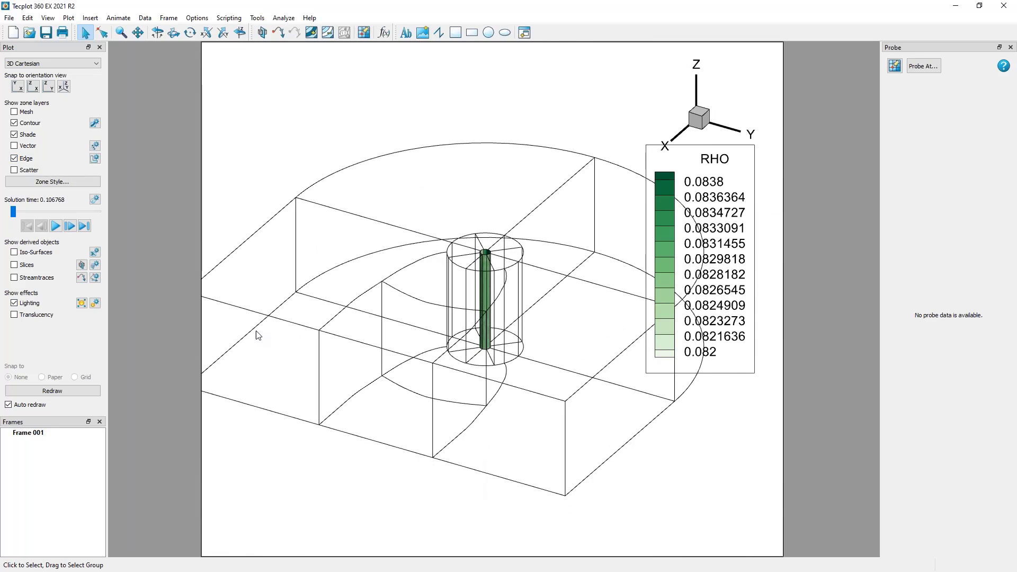
pyautogui.scroll(-2, 508, 241)
pyautogui.moveTo(506, 236); pyautogui.dragTo(497, 235, button='middle')
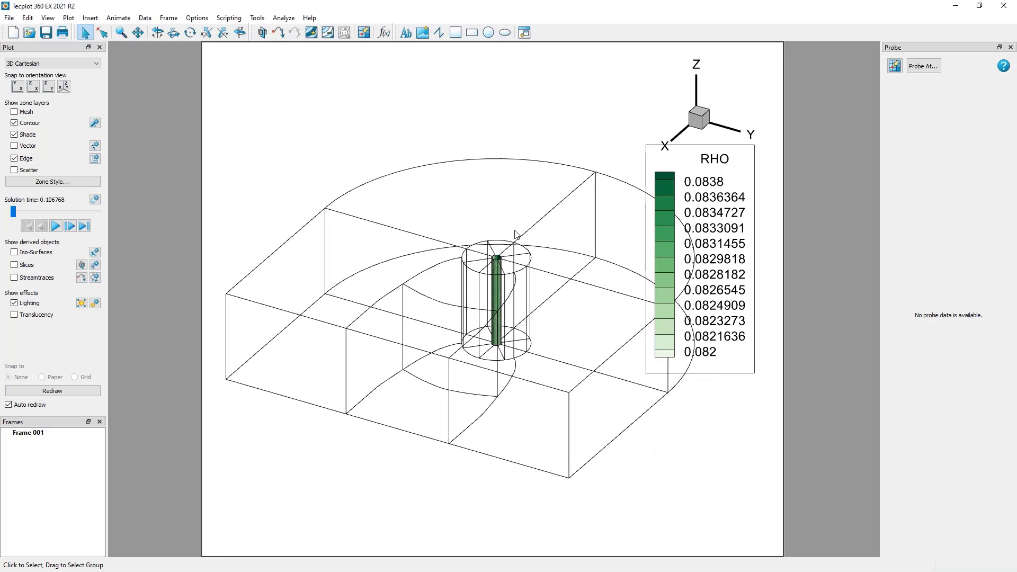
pyautogui.scroll(5, 504, 260)
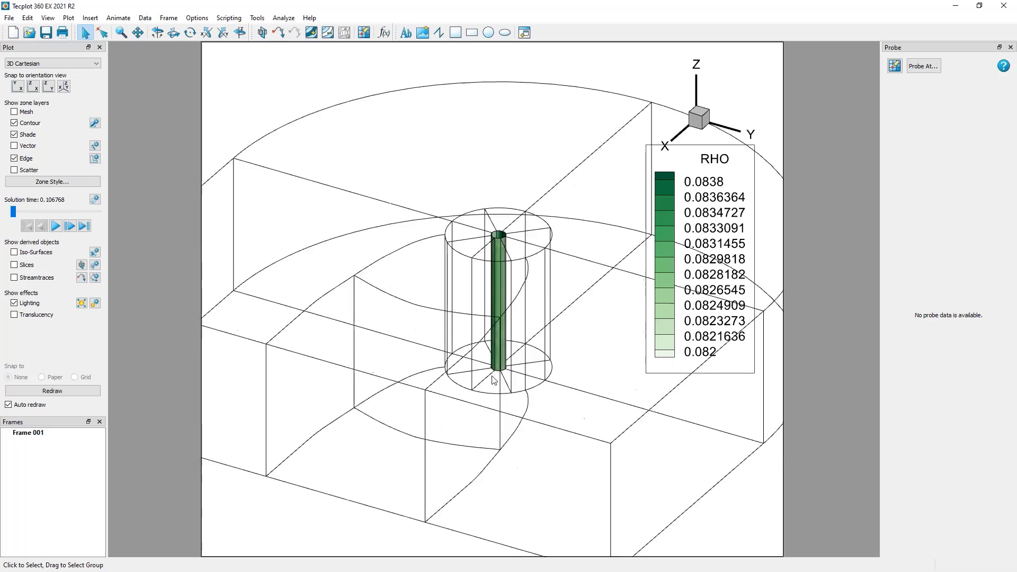
pyautogui.moveTo(498, 170); pyautogui.dragTo(497, 413, button='middle')
pyautogui.moveTo(556, 98); pyautogui.dragTo(533, 409, button='right')
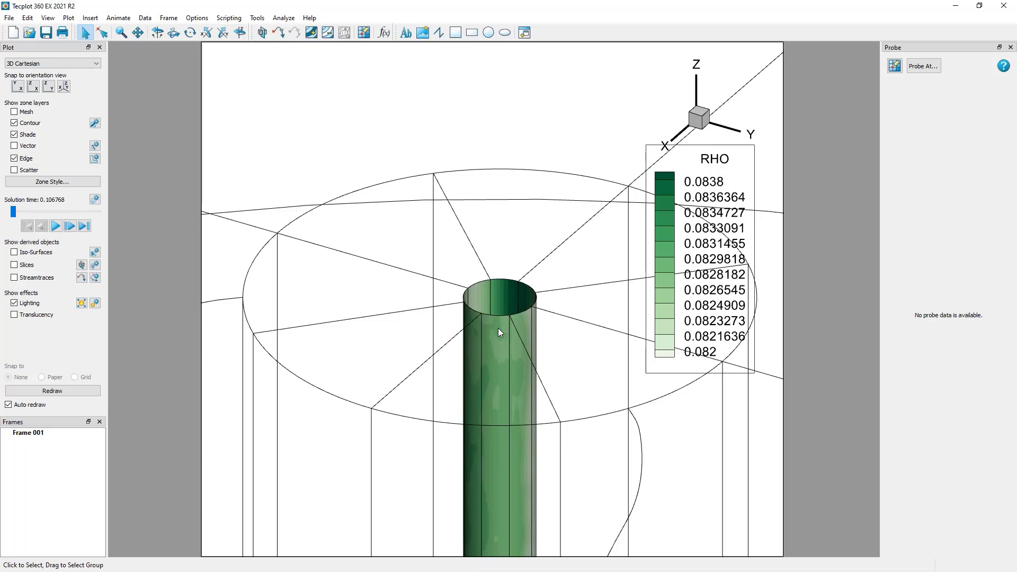
pyautogui.moveTo(429, 375); pyautogui.dragTo(406, 305, button='right')
pyautogui.moveTo(455, 212); pyautogui.dragTo(453, 275, button='middle')
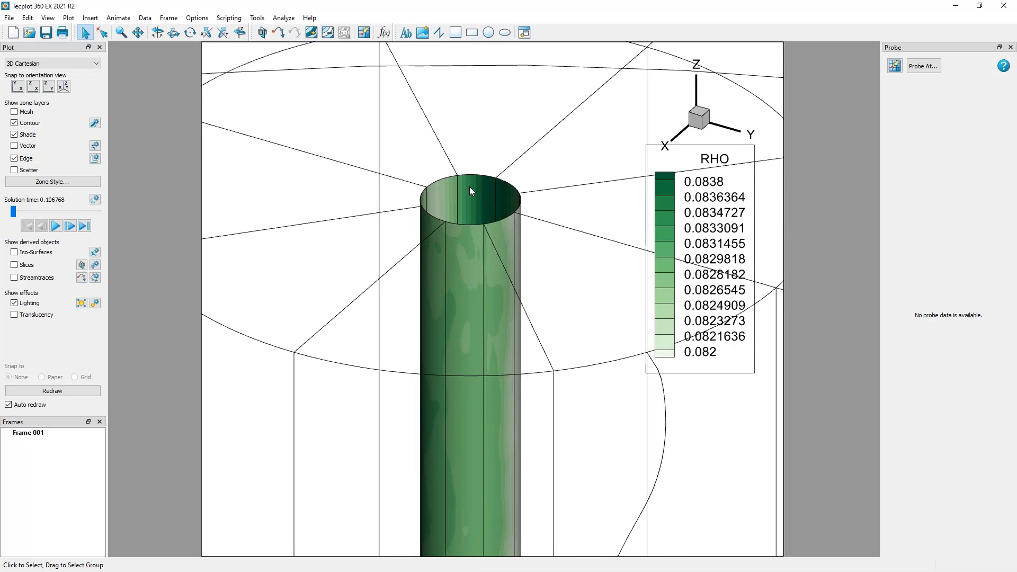
pyautogui.moveTo(504, 370); pyautogui.dragTo(493, 291, button='middle')
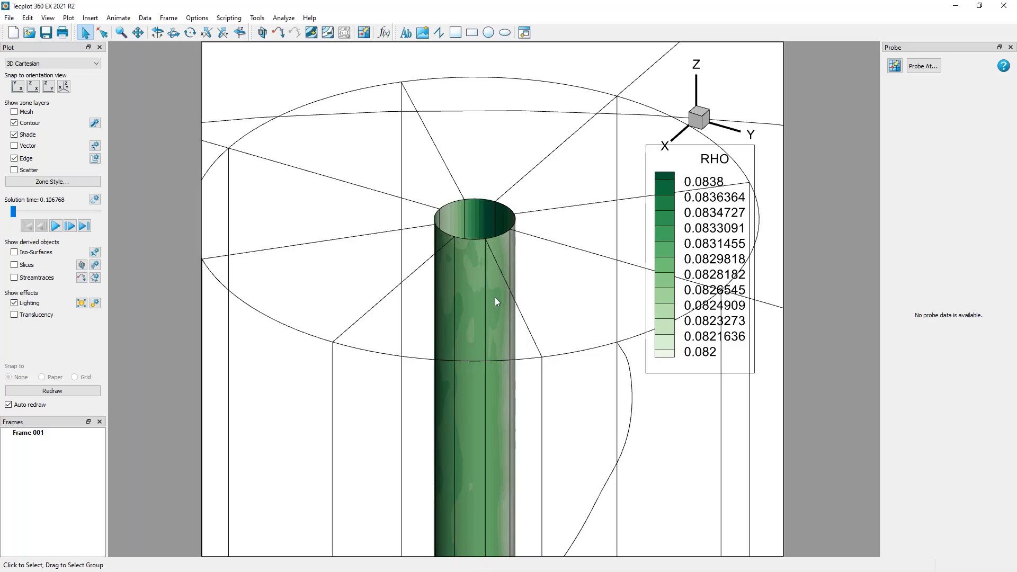
pyautogui.click(25, 161)
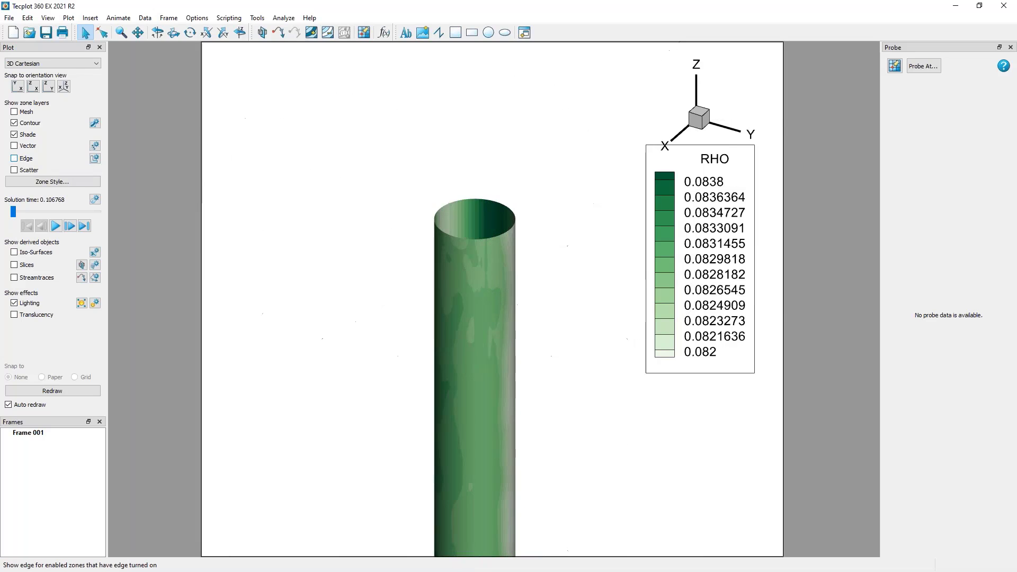
# Turn on the scatter layer and overlay the mesh layer to compare symbols and grid lines on the cylinder surface.
pyautogui.moveTo(494, 229); pyautogui.dragTo(480, 405, button='middle')
pyautogui.moveTo(478, 400); pyautogui.dragTo(499, 355, button='right')
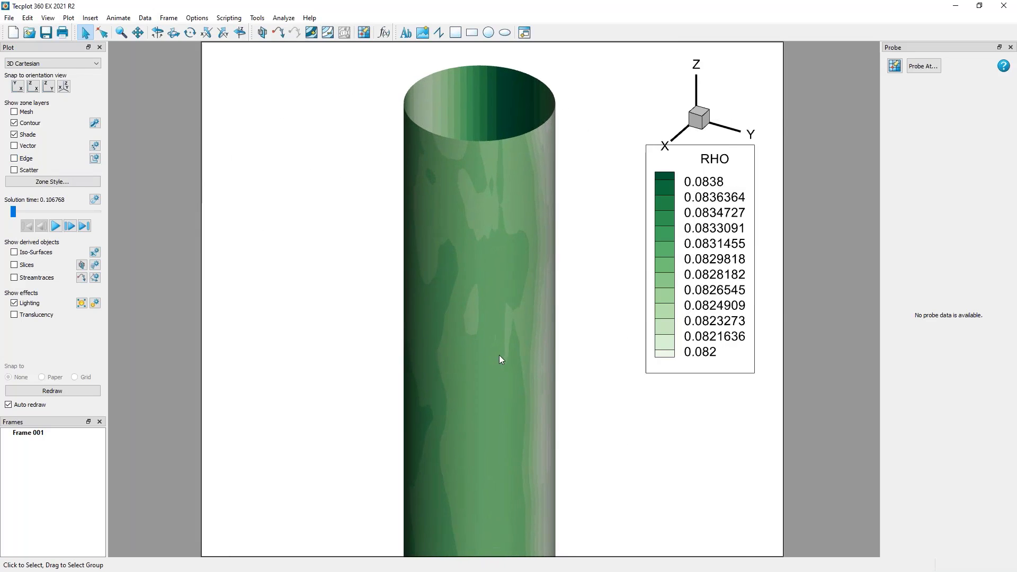
pyautogui.click(33, 172)
pyautogui.moveTo(457, 141); pyautogui.dragTo(501, 407, button='middle')
pyautogui.moveTo(409, 147); pyautogui.dragTo(439, 185, button='right')
pyautogui.moveTo(444, 212); pyautogui.dragTo(508, 313, button='middle')
pyautogui.moveTo(513, 318); pyautogui.dragTo(485, 332, button='right')
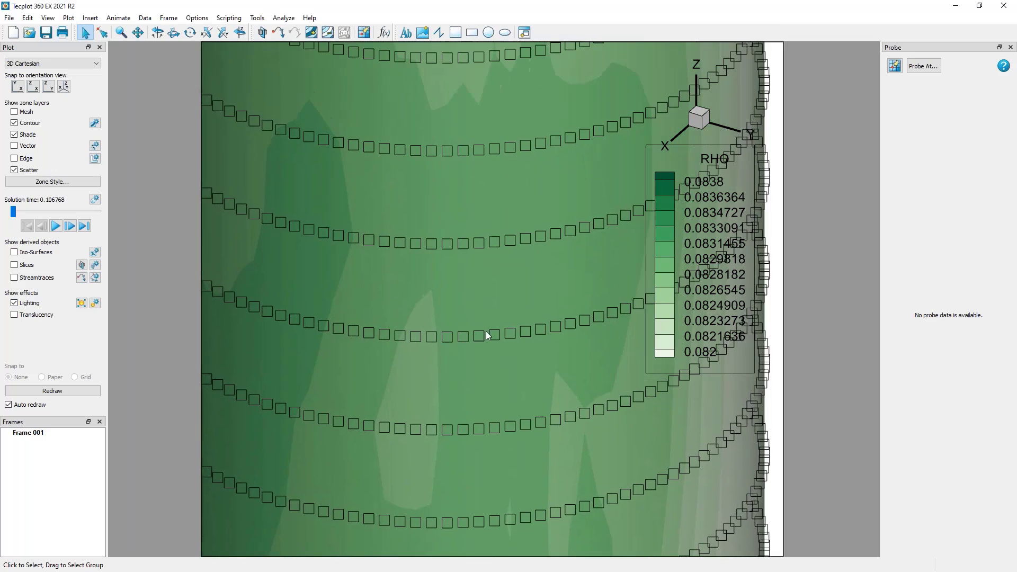
pyautogui.click(14, 112)
pyautogui.moveTo(517, 275); pyautogui.dragTo(408, 213, button='middle')
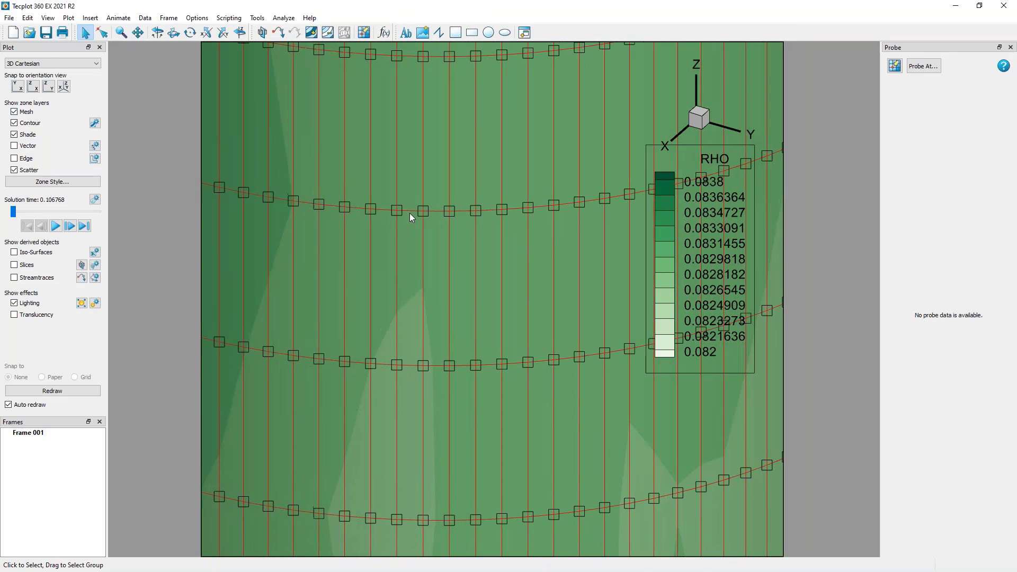
pyautogui.moveTo(409, 213); pyautogui.dragTo(443, 196, button='right')
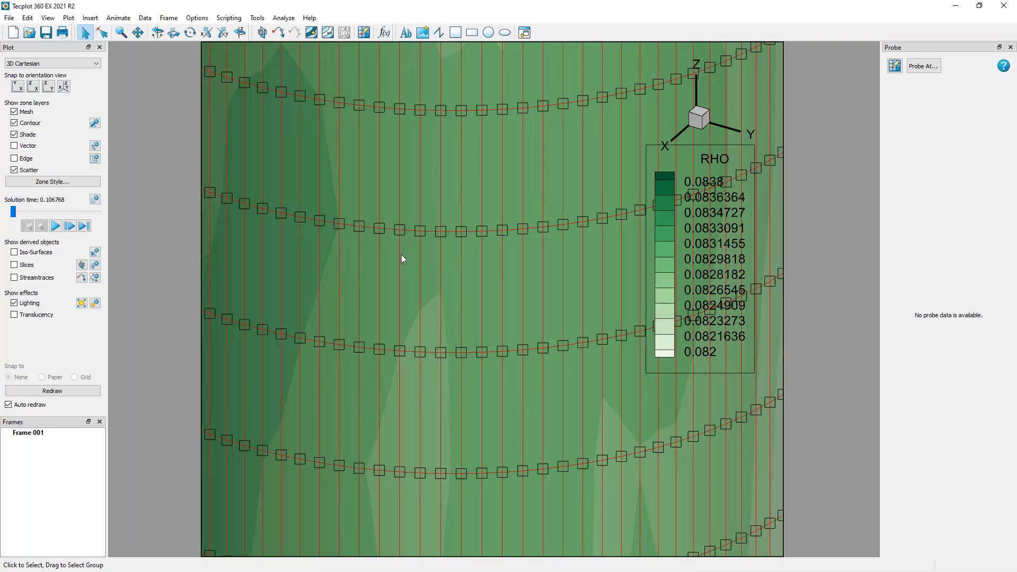
# Open the zone style's scatter settings beside the plot and set the Surface0600 zone's symbol shape to Sphere.
pyautogui.click(69, 183)
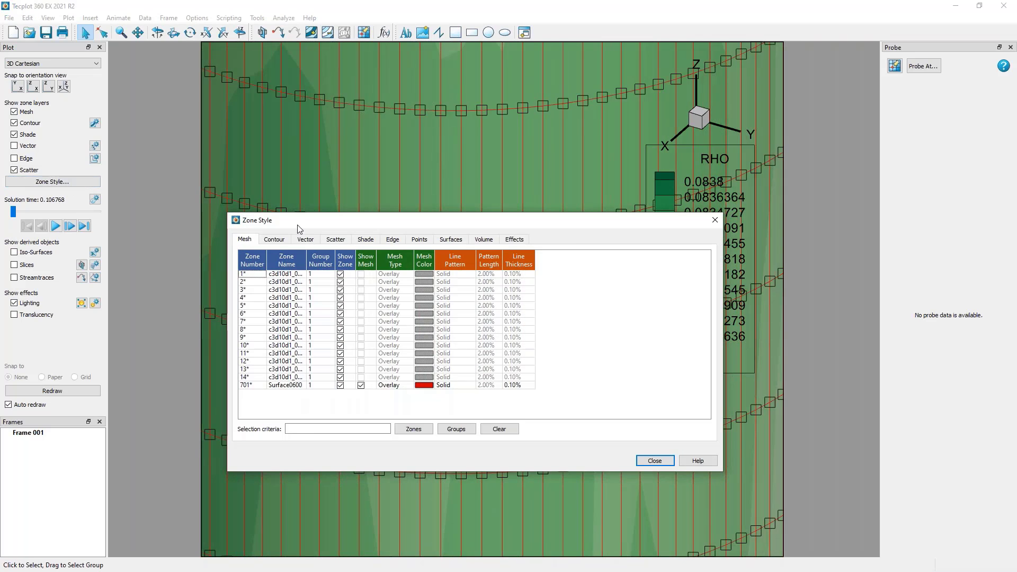
pyautogui.moveTo(373, 225); pyautogui.dragTo(720, 247)
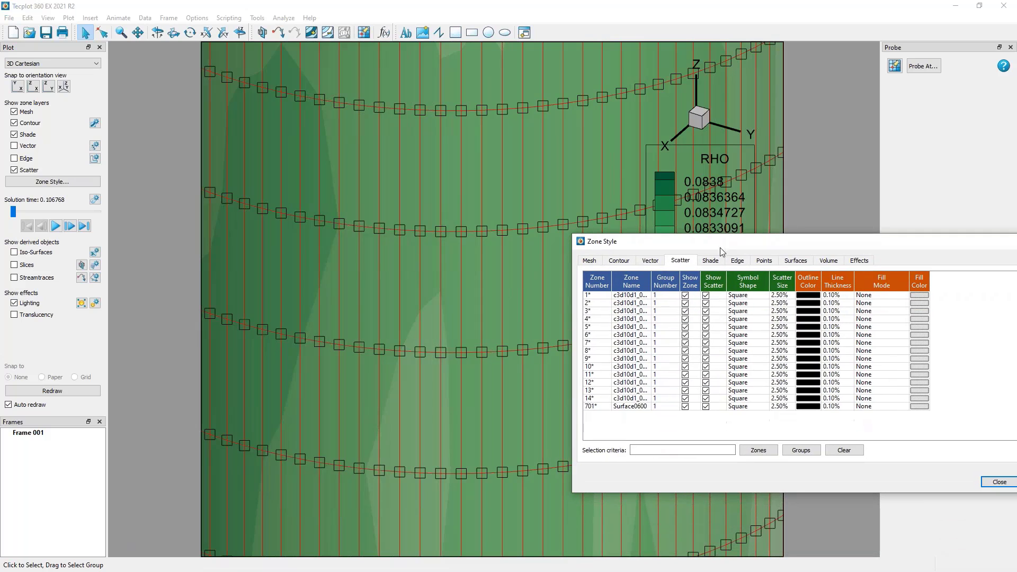
pyautogui.click(736, 407)
pyautogui.rightClick(736, 407)
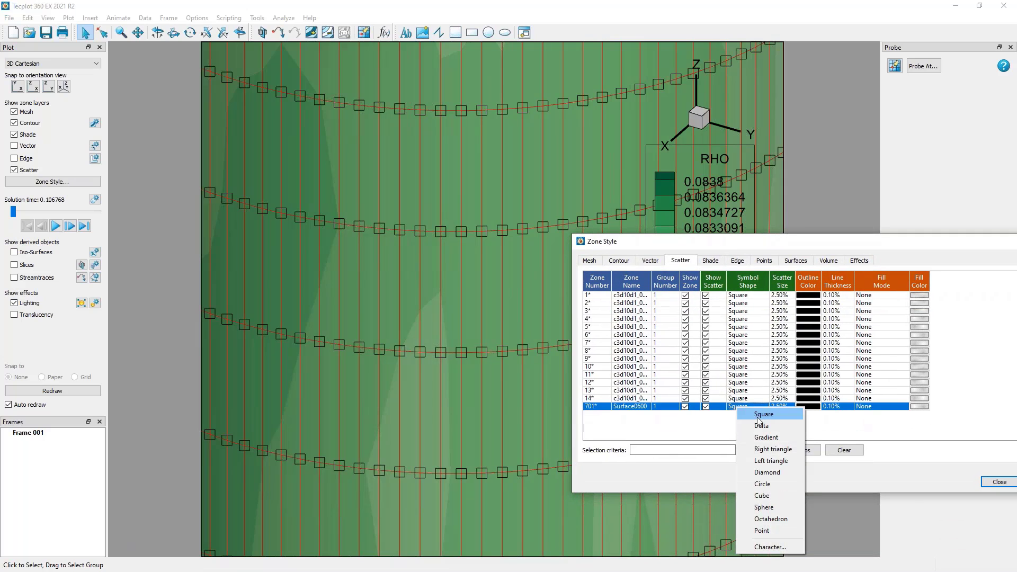
pyautogui.click(771, 510)
# Set the Surface0600 zone's scatter size to 1.00%.
pyautogui.rightClick(782, 407)
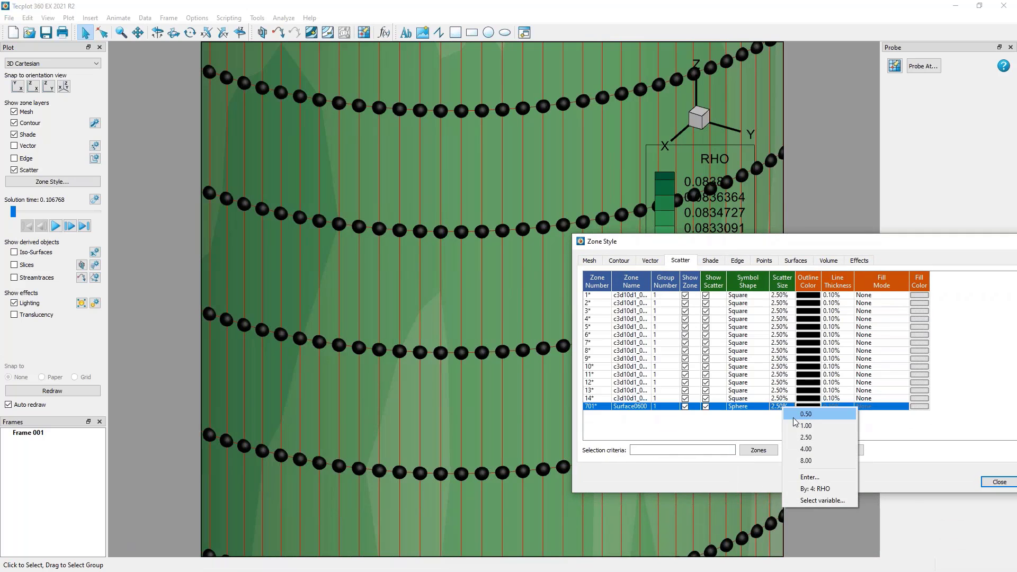
pyautogui.click(797, 426)
pyautogui.click(784, 434)
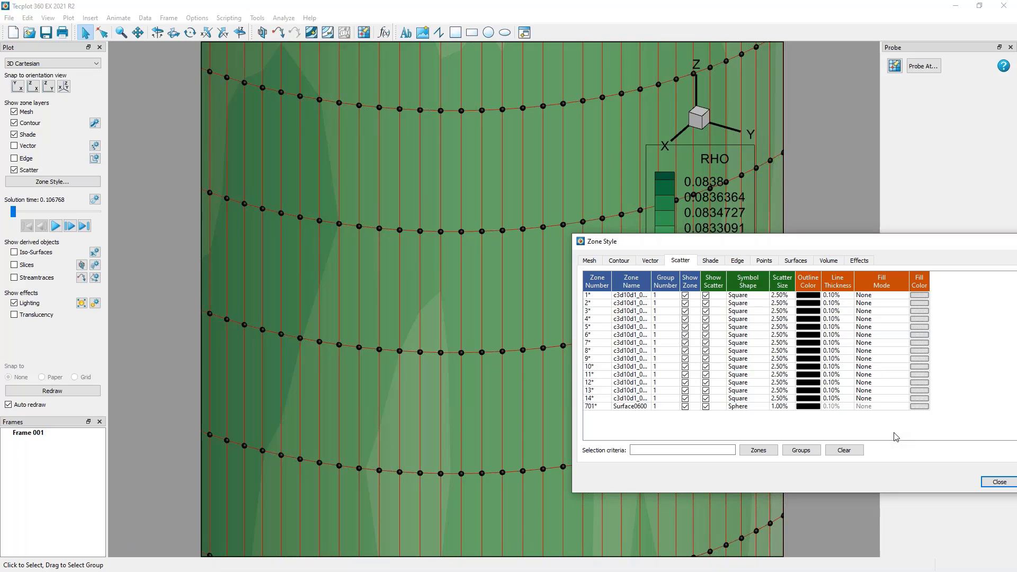
# Review the scatter size and outline color choices for the Surface0600 zone, and close the zone style settings.
pyautogui.click(779, 407)
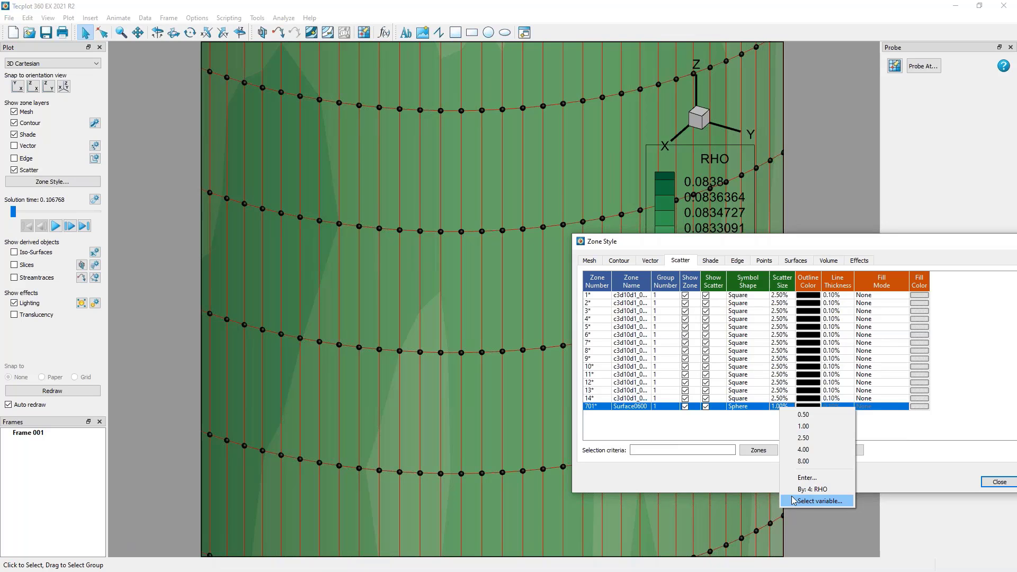
pyautogui.click(906, 423)
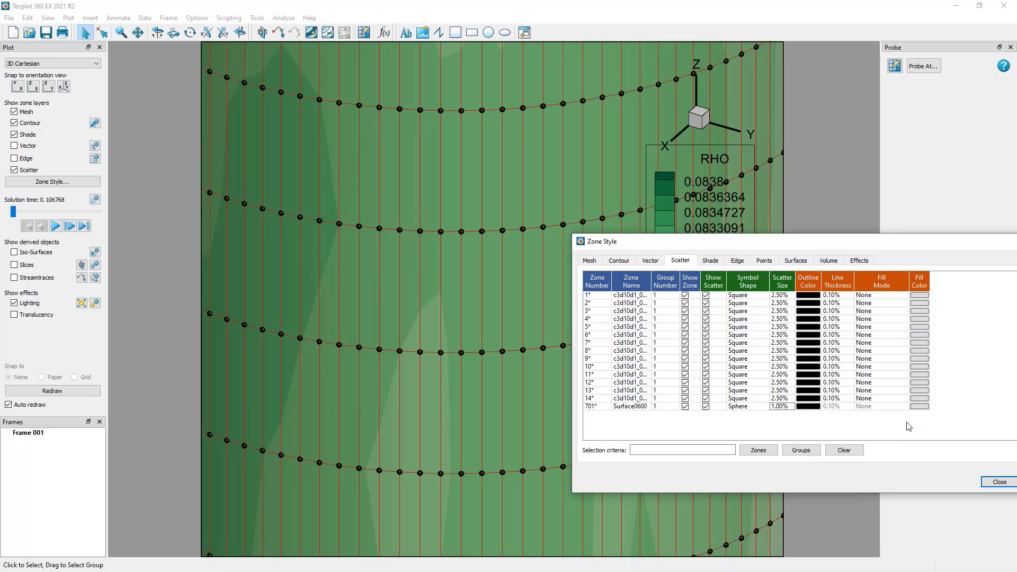
pyautogui.click(810, 402)
pyautogui.click(818, 435)
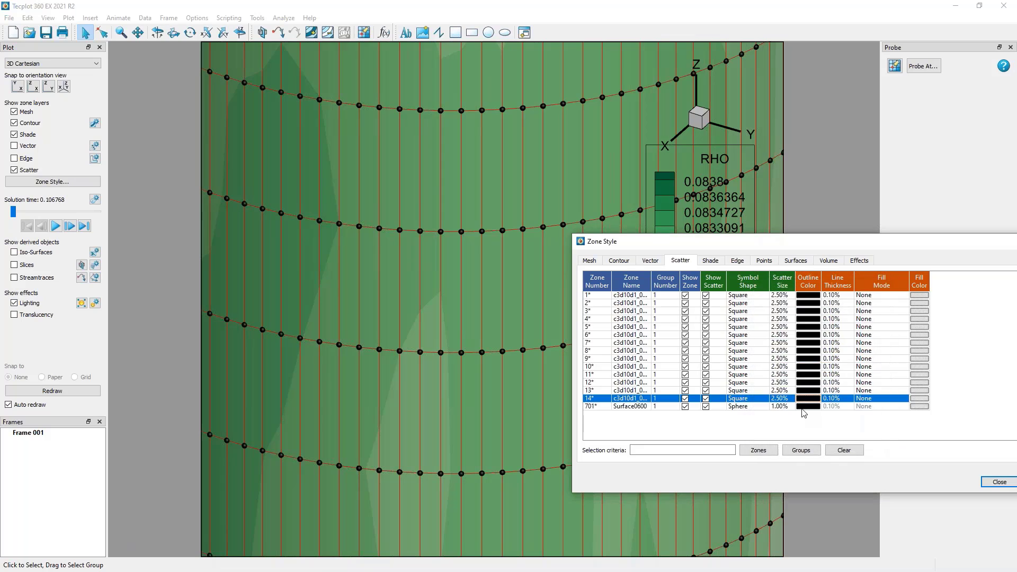
pyautogui.click(802, 408)
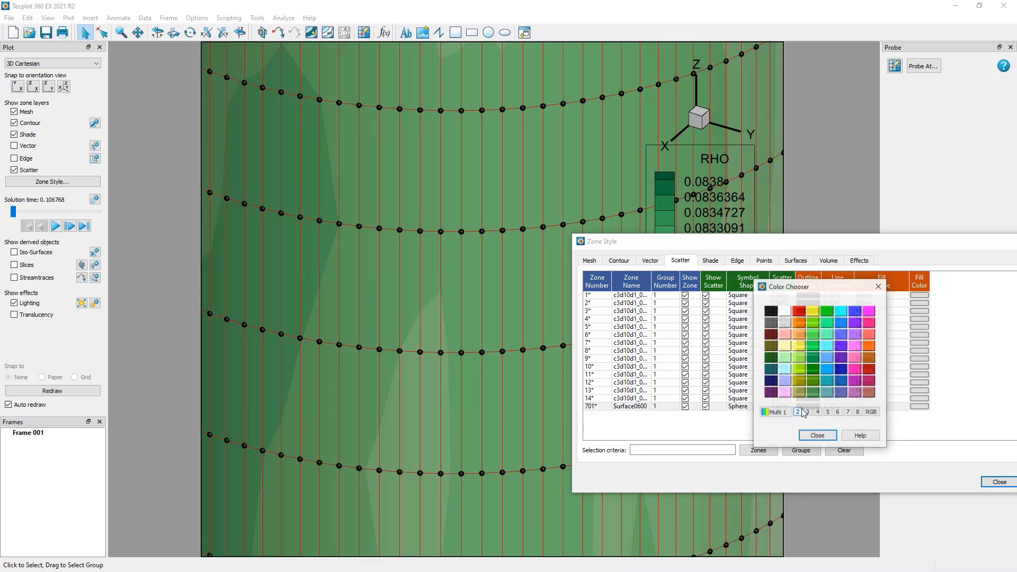
pyautogui.click(817, 435)
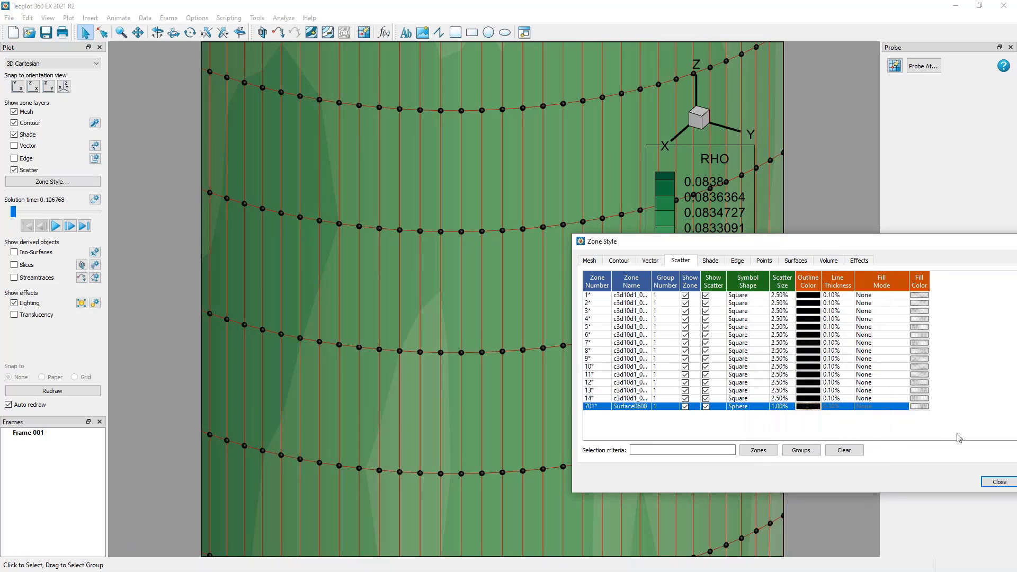
pyautogui.click(986, 482)
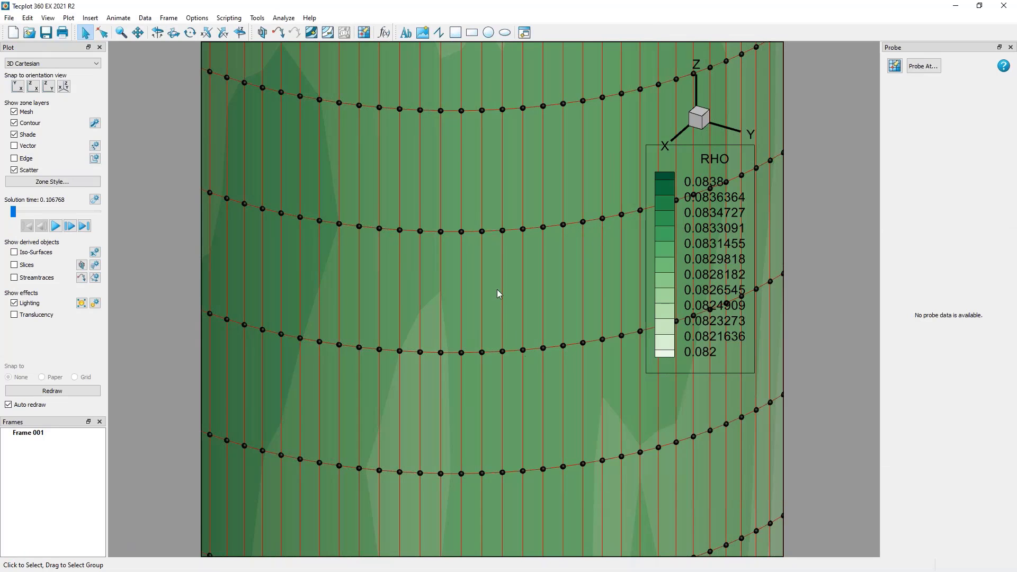
# Hide the scatter and mesh layers so the whole cylinder shows only contour and shade.
pyautogui.scroll(-3, 497, 290)
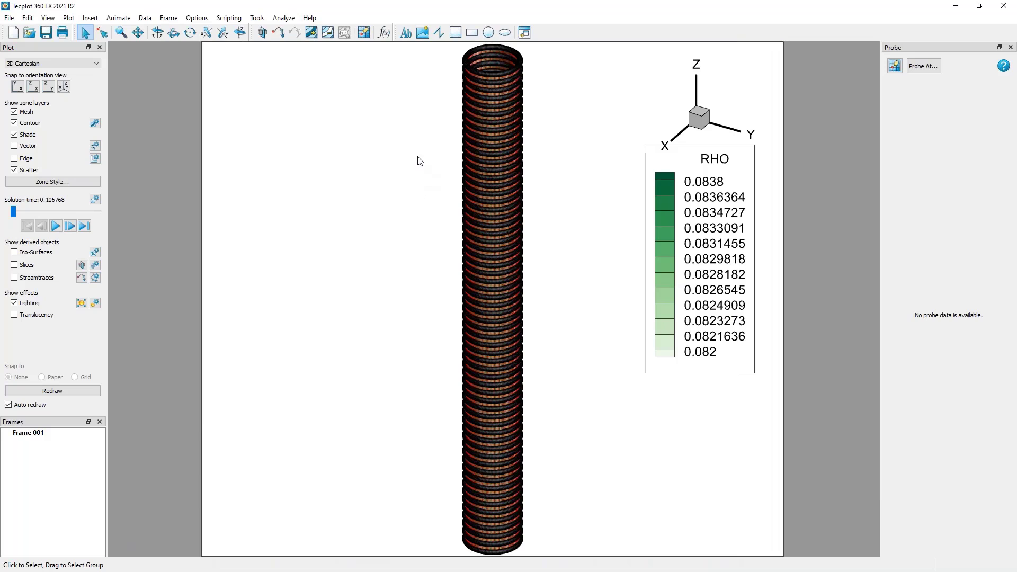
pyautogui.click(24, 170)
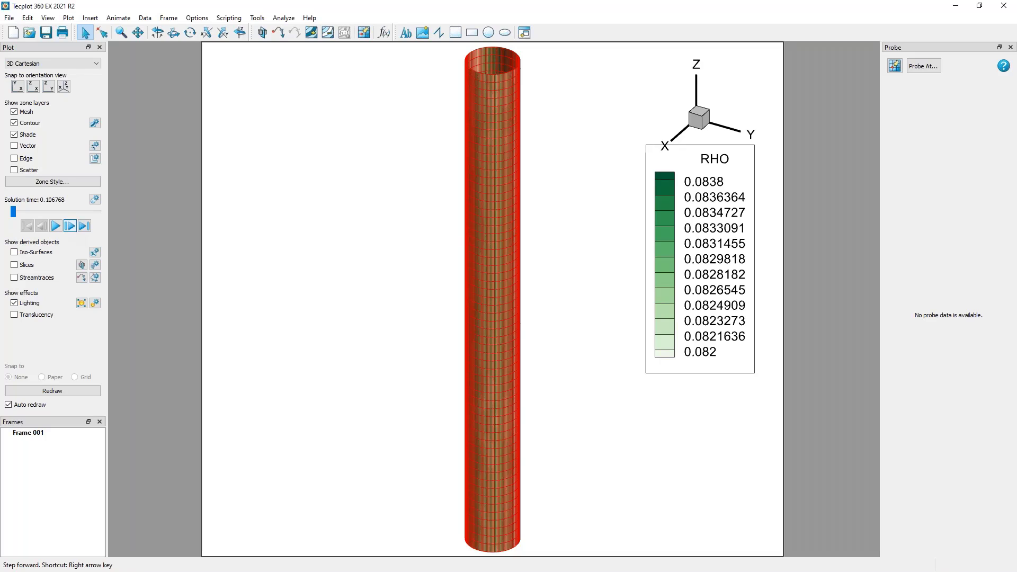
pyautogui.click(69, 225)
pyautogui.click(15, 112)
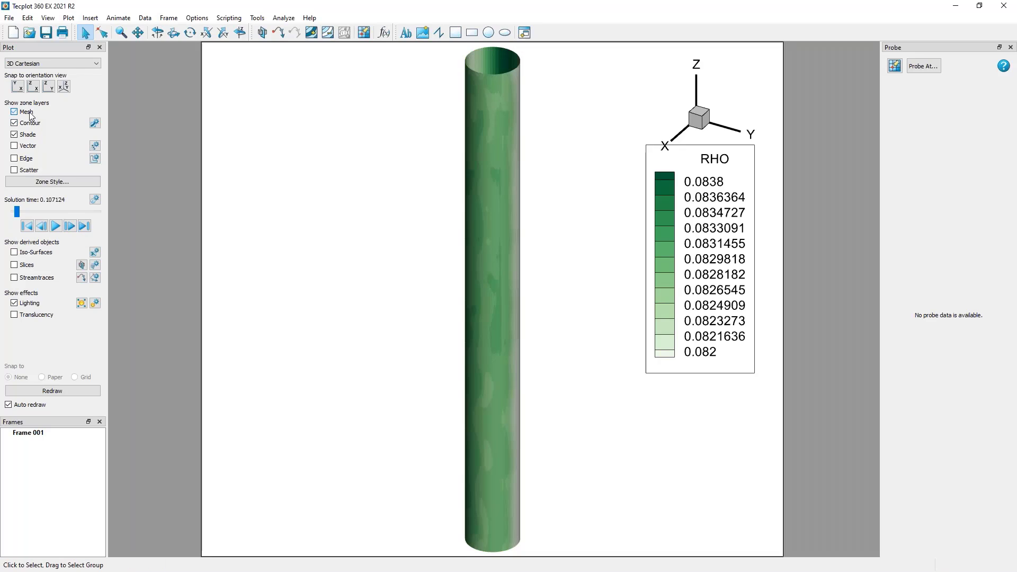
# Advance the solution time several steps and play the time animation through to the last time step.
pyautogui.click(70, 226)
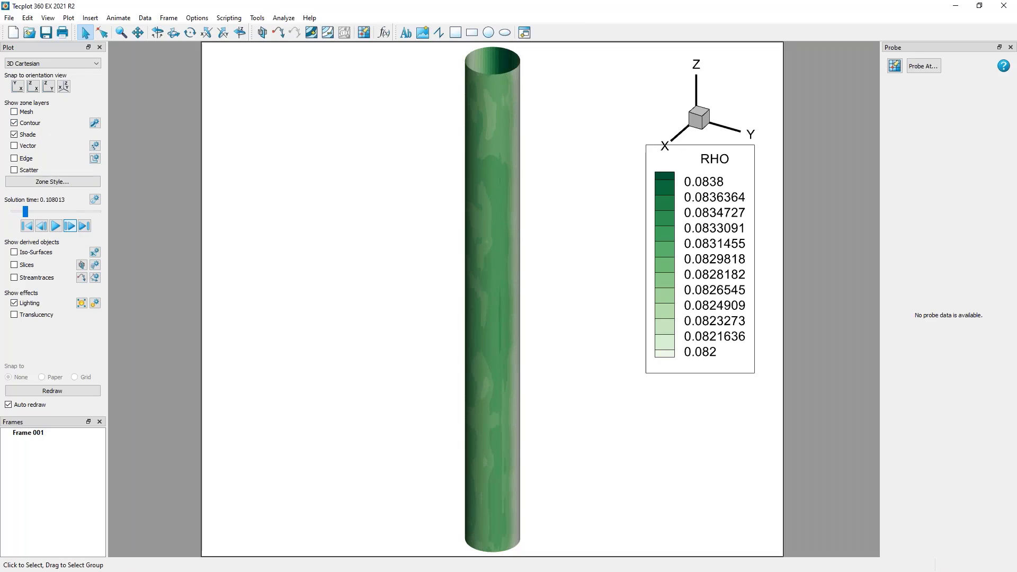
pyautogui.click(69, 225)
pyautogui.click(70, 226)
pyautogui.click(69, 226)
pyautogui.click(70, 226)
pyautogui.click(69, 226)
pyautogui.click(70, 226)
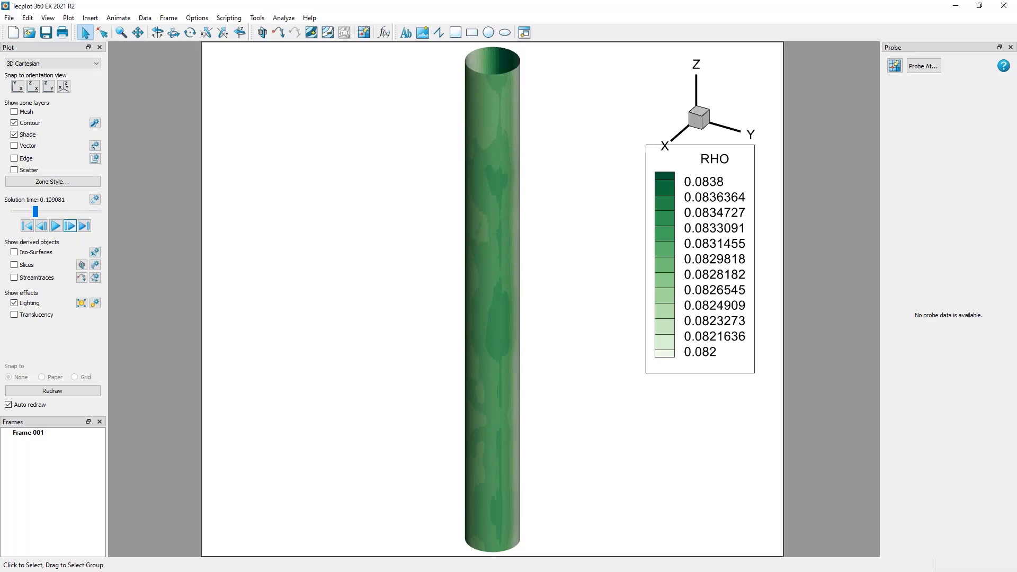
pyautogui.click(69, 226)
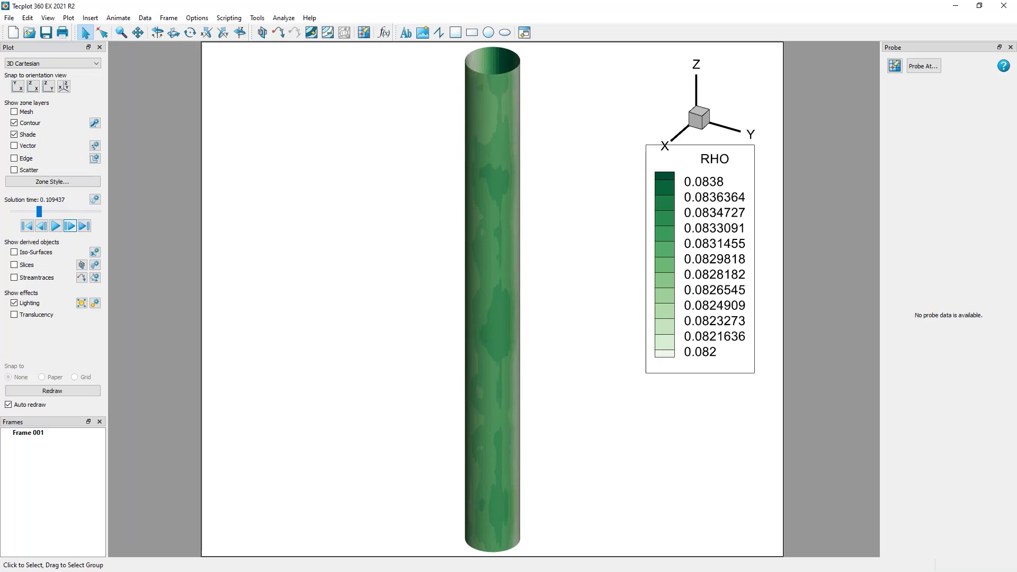
pyautogui.click(55, 226)
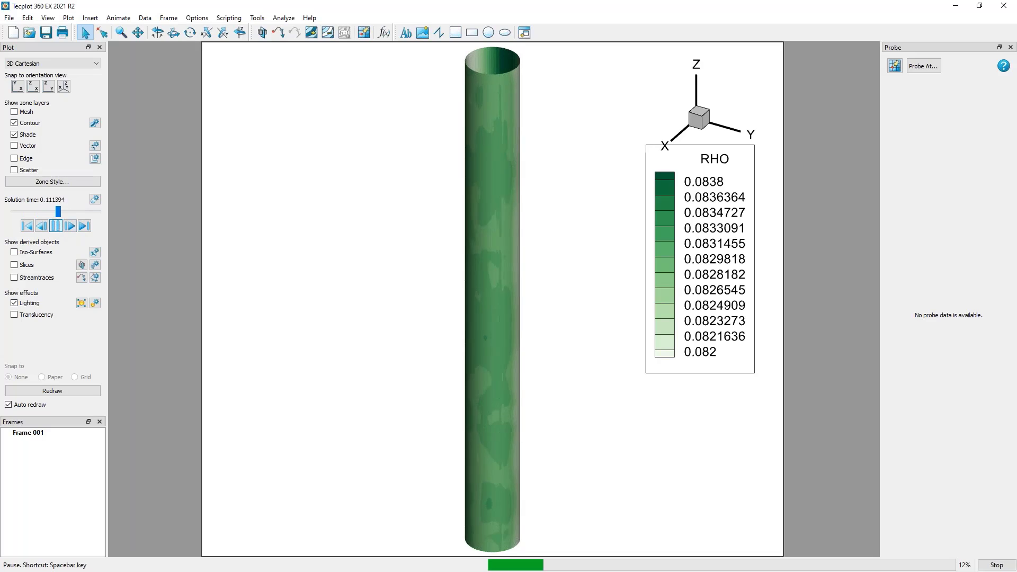
# Limit the time animation speed to 12 frames/second in its details, replay the animation, and close the details.
pyautogui.click(95, 199)
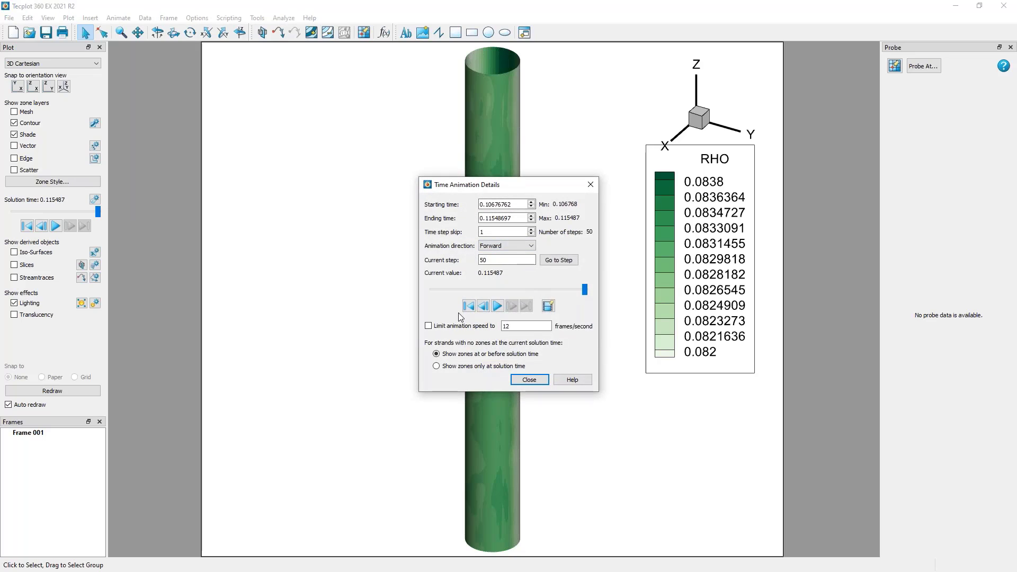
pyautogui.moveTo(477, 185); pyautogui.dragTo(187, 259)
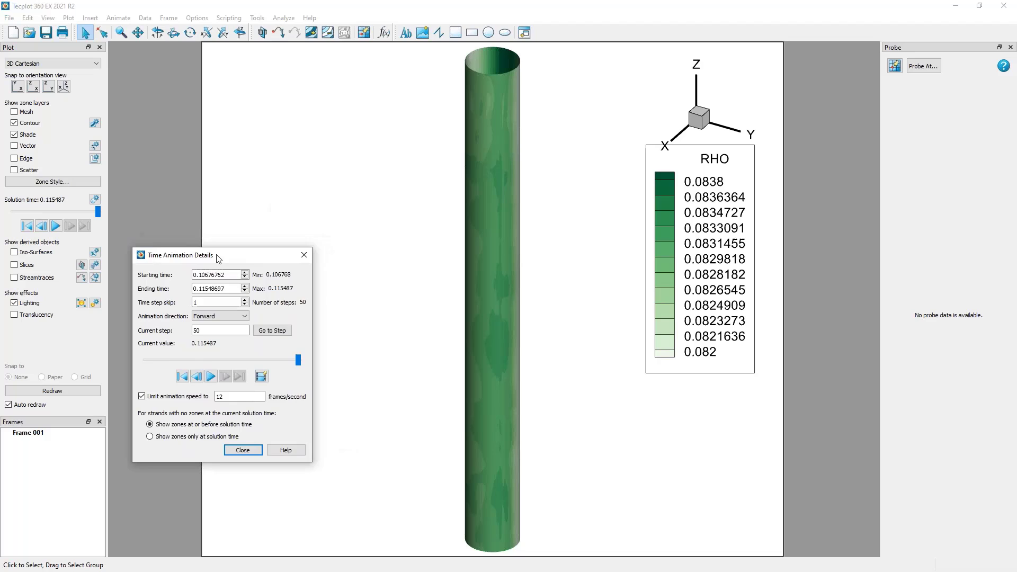
pyautogui.click(207, 381)
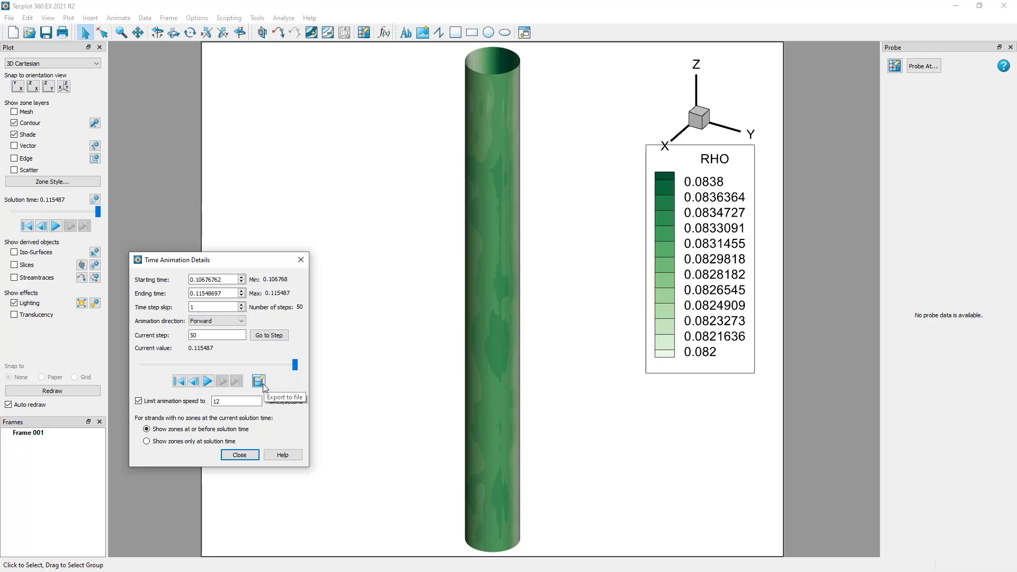
pyautogui.click(301, 259)
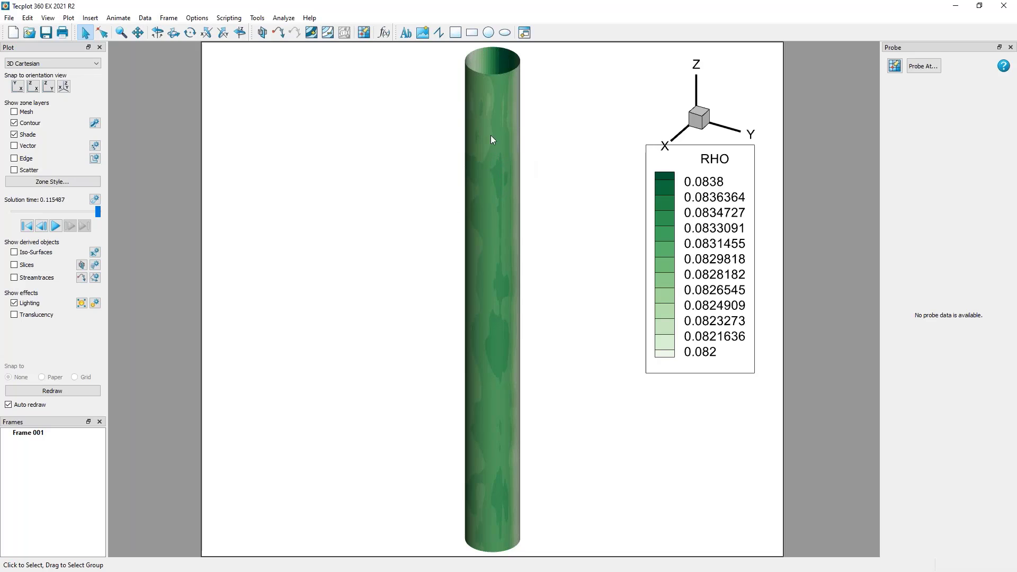
# Probe a point on the cylinder surface up close to read its variable values.
pyautogui.click(364, 33)
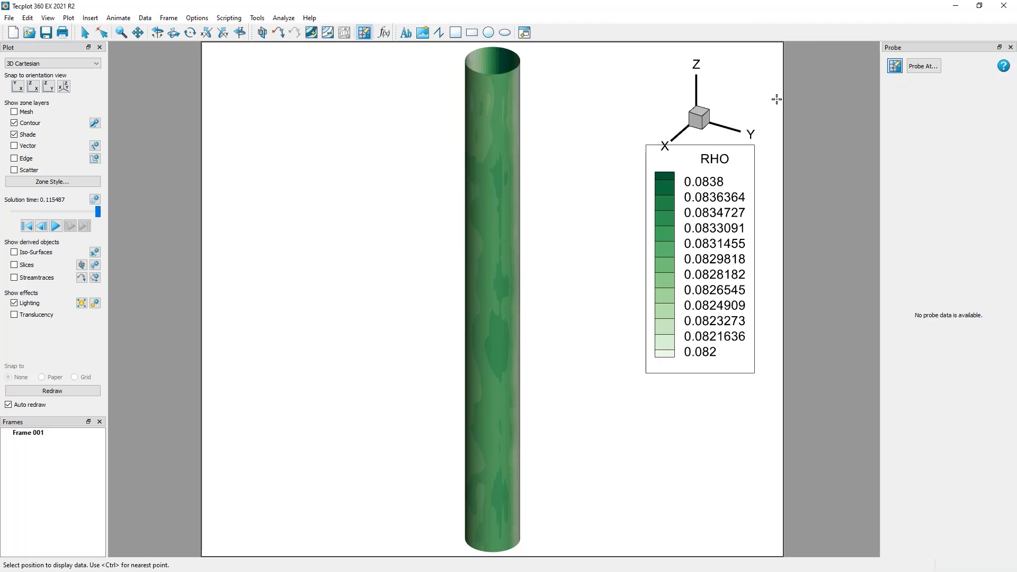
pyautogui.moveTo(501, 112); pyautogui.dragTo(538, 280, button='middle')
pyautogui.moveTo(542, 205); pyautogui.dragTo(540, 389, button='right')
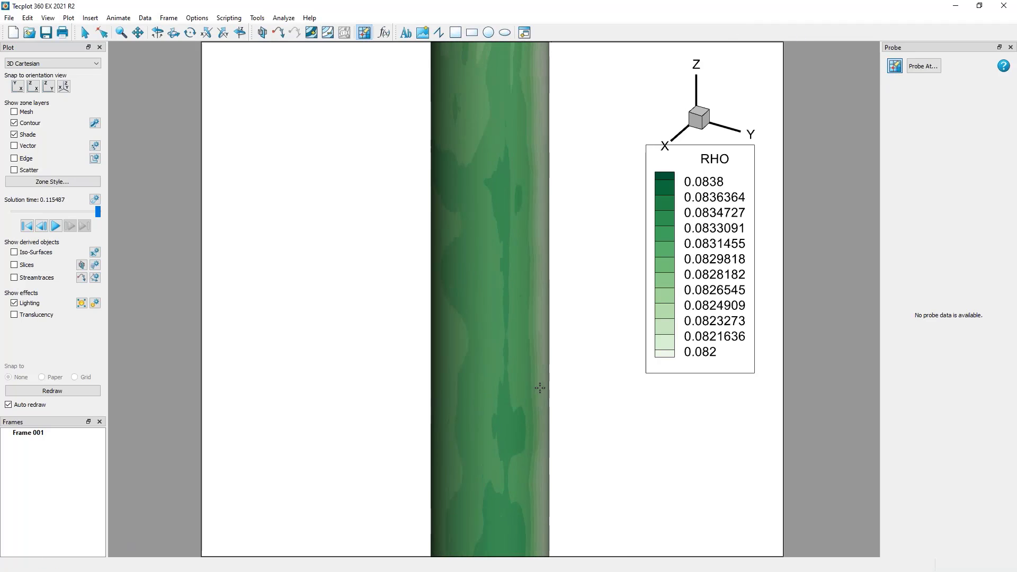
pyautogui.click(492, 210)
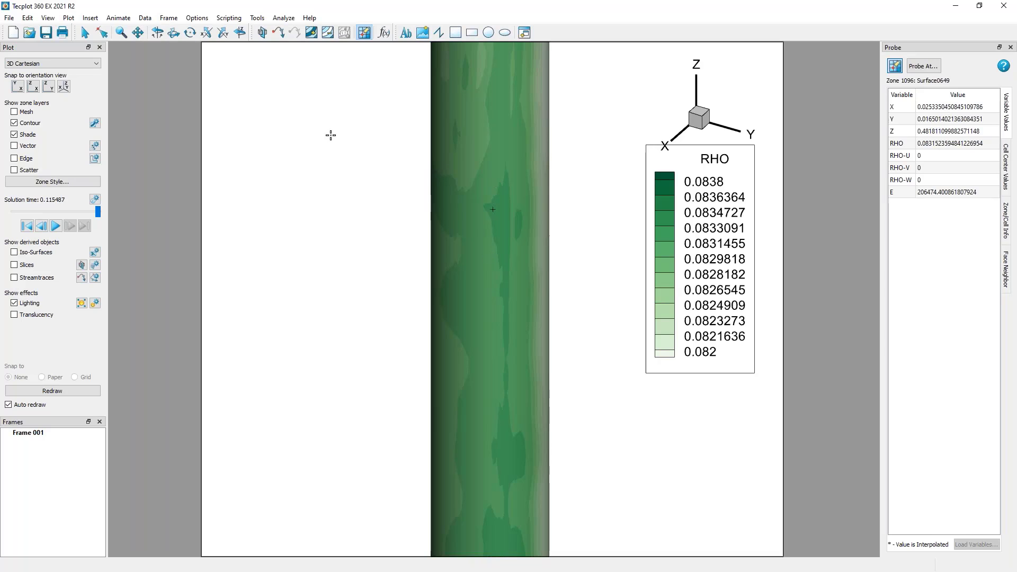
# Show the mesh layer and probe several points inside one grid cell and at a mesh node to compare variable values.
pyautogui.click(14, 112)
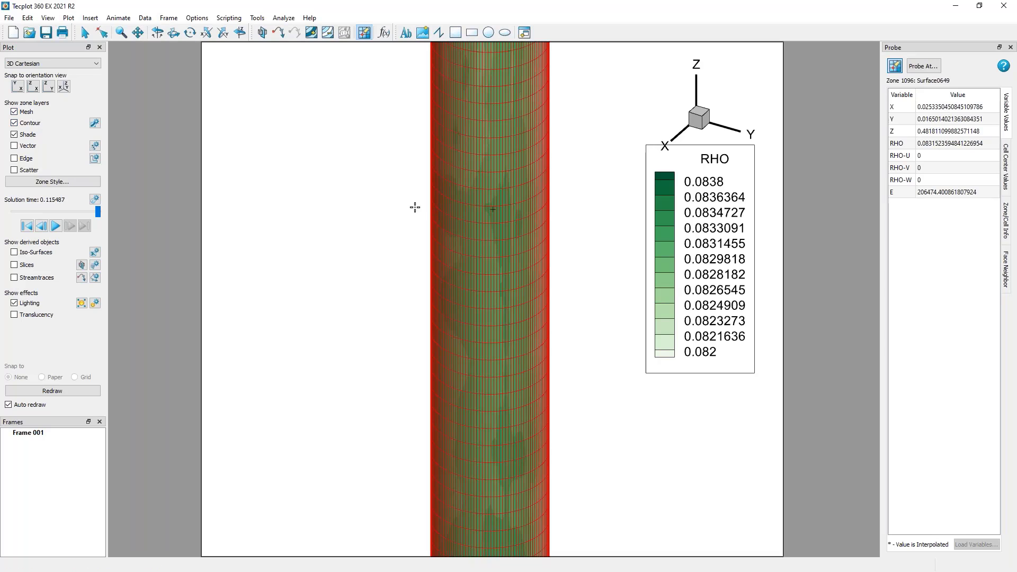
pyautogui.scroll(8, 485, 173)
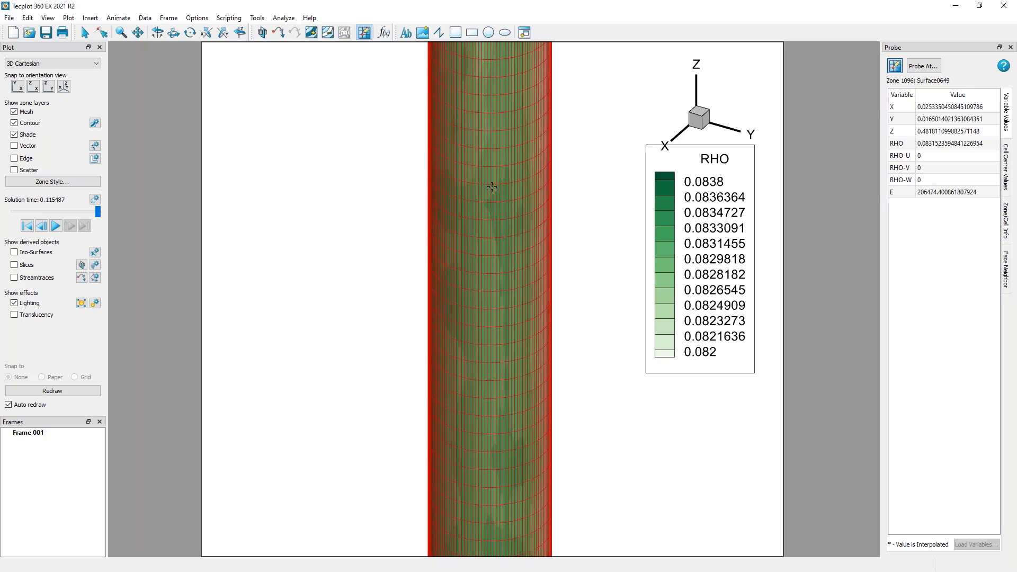
pyautogui.scroll(2, 501, 318)
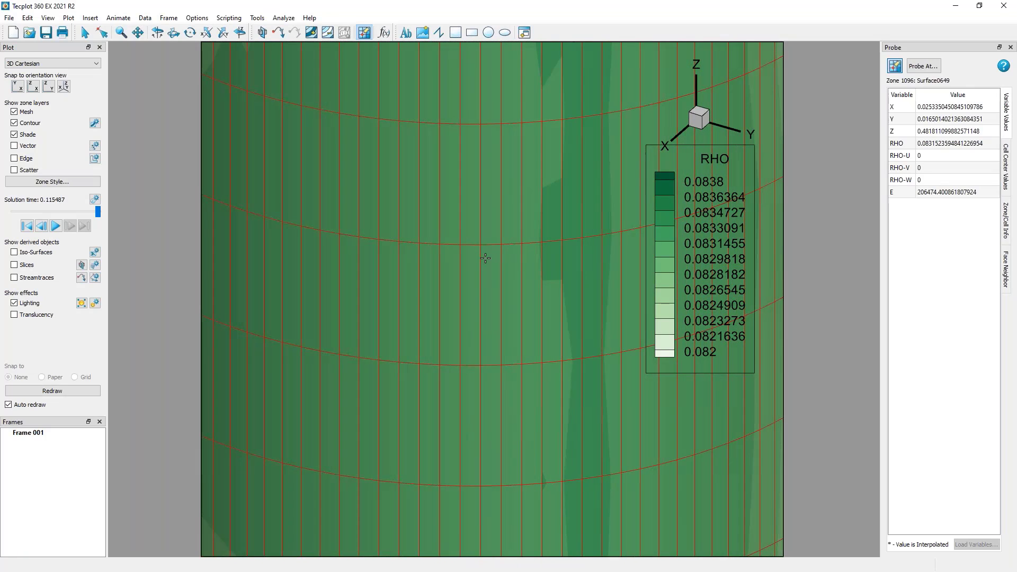
pyautogui.click(489, 259)
pyautogui.click(491, 282)
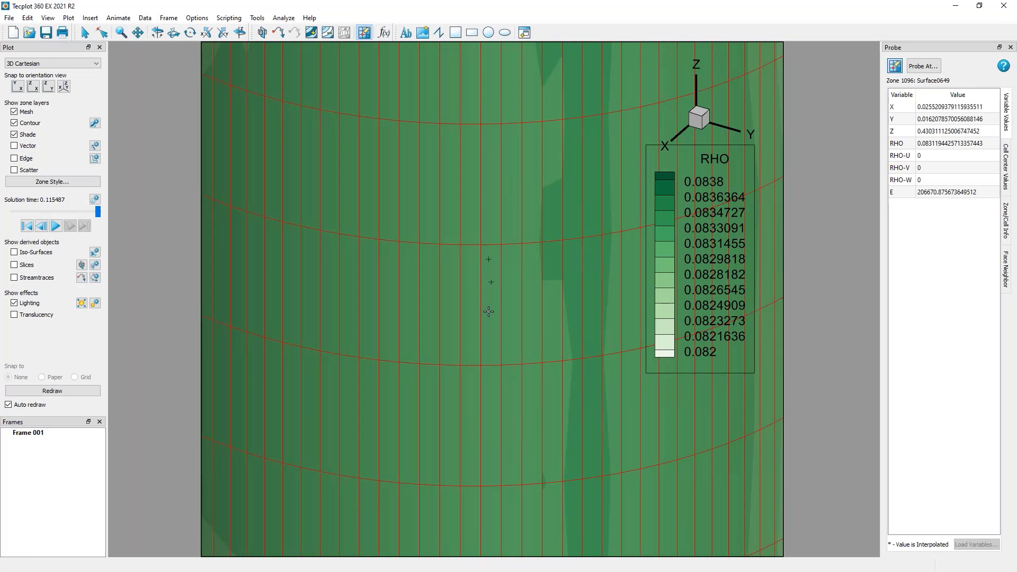
pyautogui.click(488, 310)
pyautogui.click(490, 302)
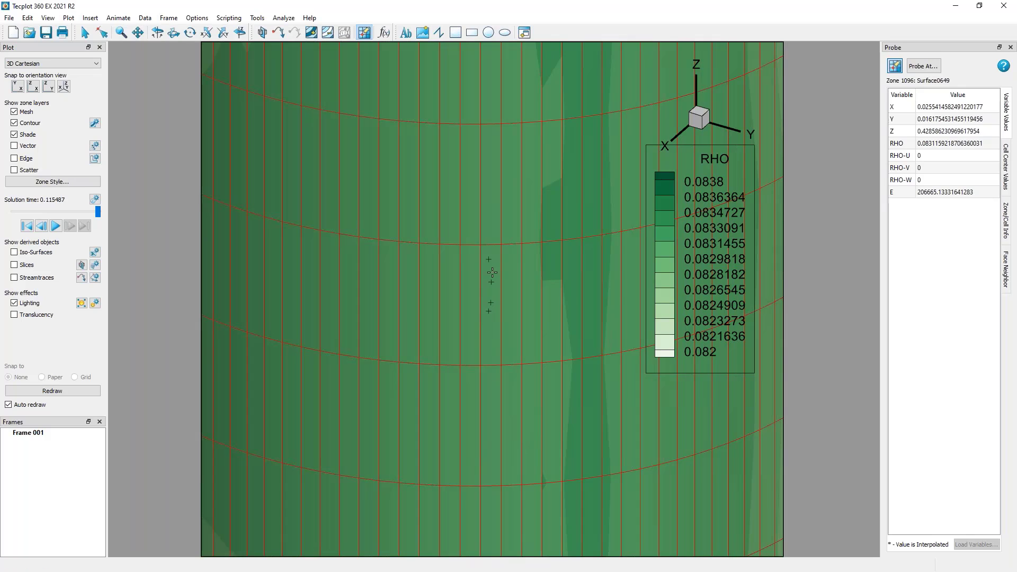
pyautogui.click(480, 244)
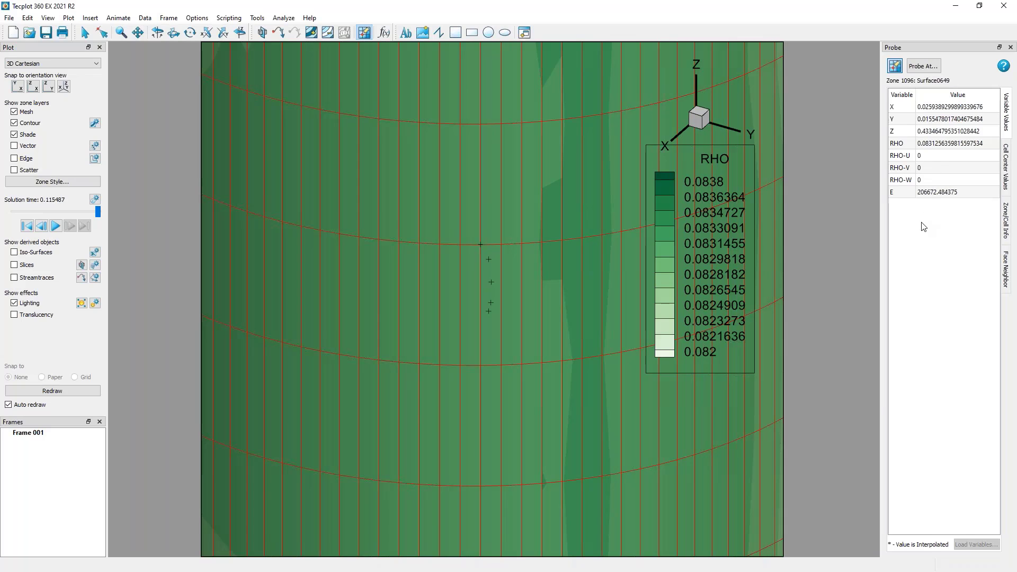
# Switch the probe to cell center values and probe several points within a single grid cell.
pyautogui.click(1010, 164)
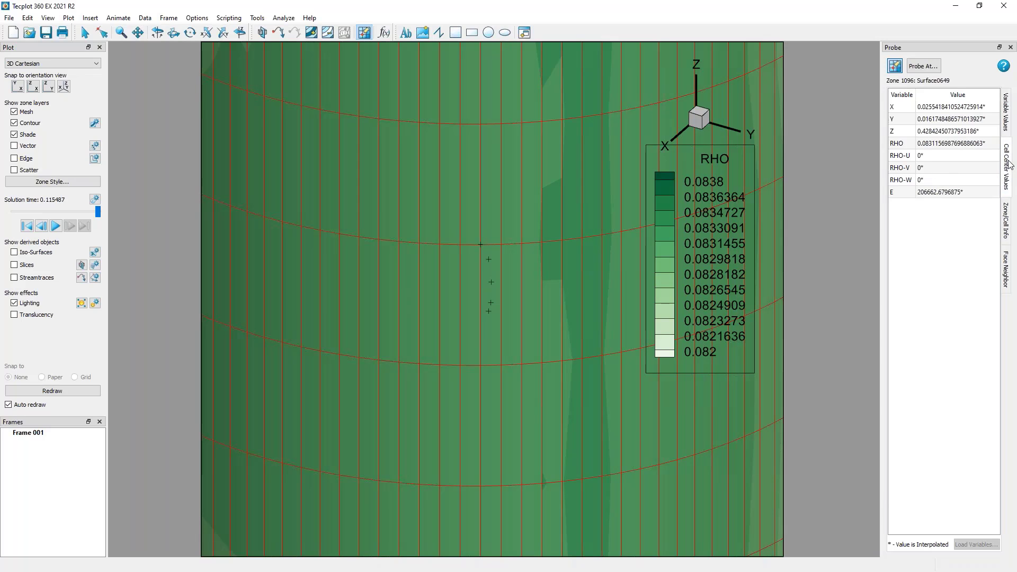
pyautogui.click(531, 262)
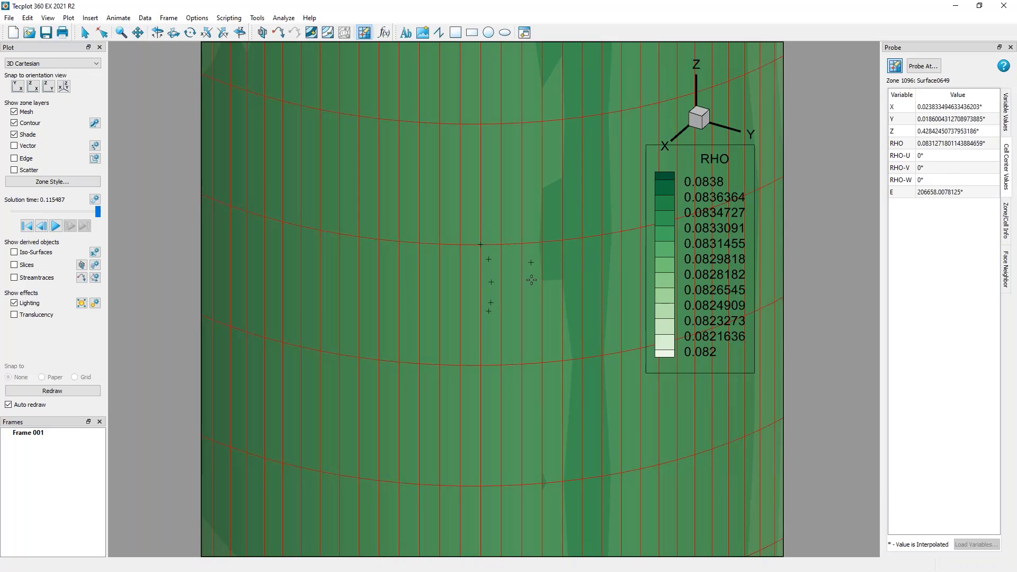
pyautogui.click(531, 280)
pyautogui.click(532, 299)
pyautogui.click(532, 316)
pyautogui.click(529, 330)
# Display the probe's zone and cell information and probe cells in the darker contour band.
pyautogui.click(1005, 221)
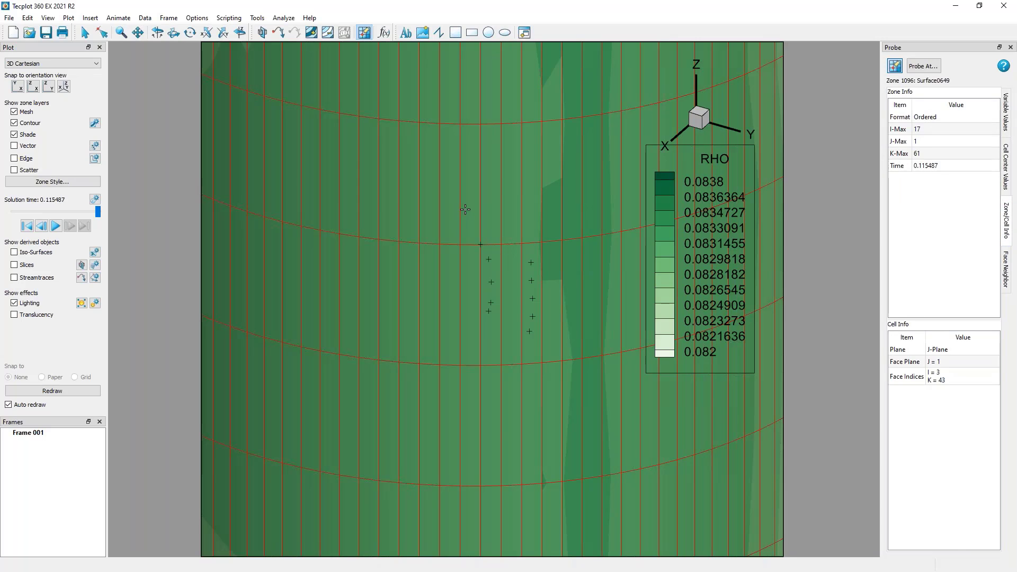
pyautogui.click(572, 198)
pyautogui.click(616, 153)
# Display the probe's face neighbor information and probe points in a cell lower on the cylinder.
pyautogui.click(1005, 269)
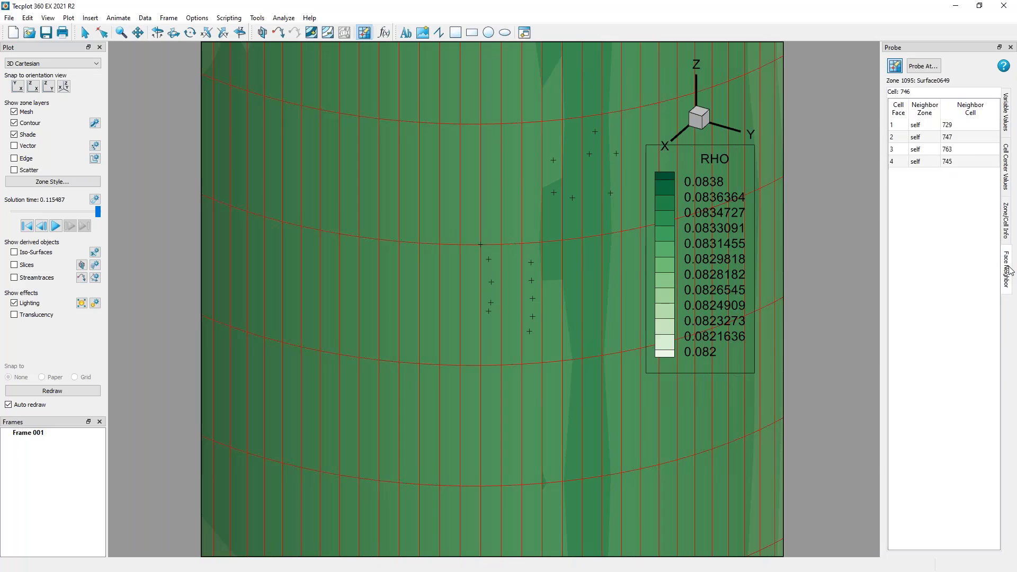
pyautogui.click(528, 385)
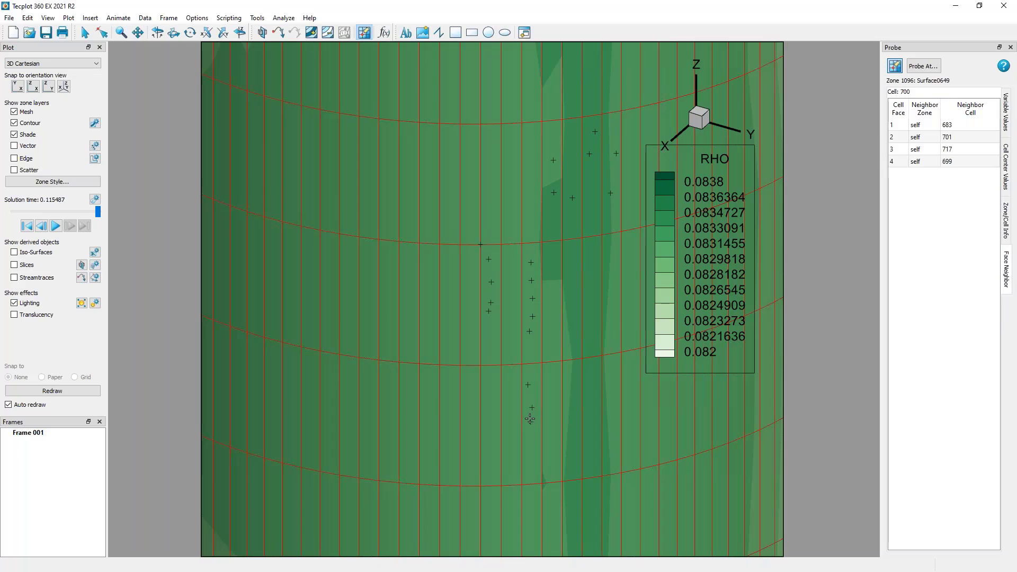
pyautogui.click(530, 421)
# Return the probe to variable values, leave probing for the selection tool, and hide the mesh layer on the full cylinder.
pyautogui.click(1006, 108)
pyautogui.click(86, 37)
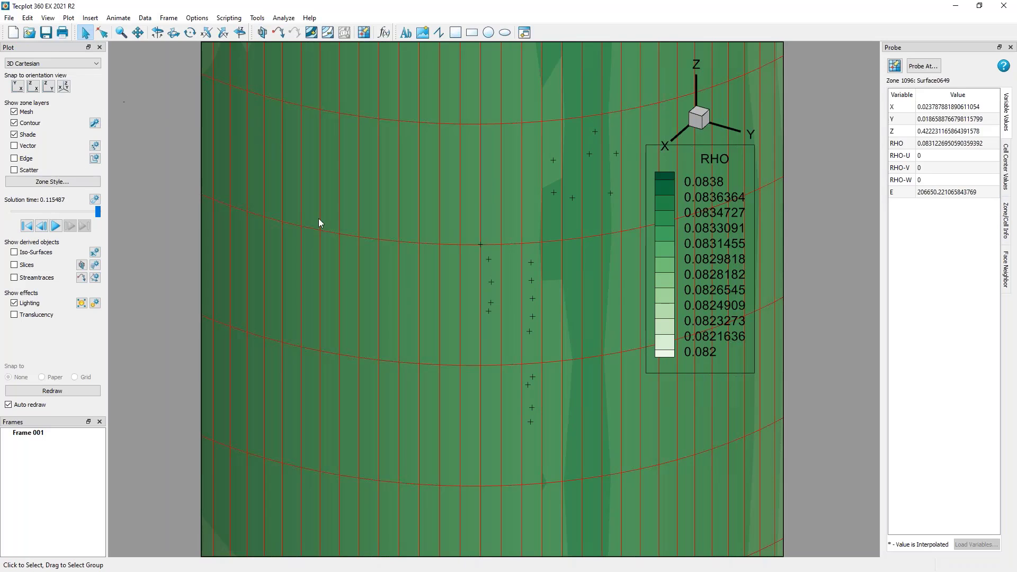
pyautogui.hotkey('ctrl', 'f')
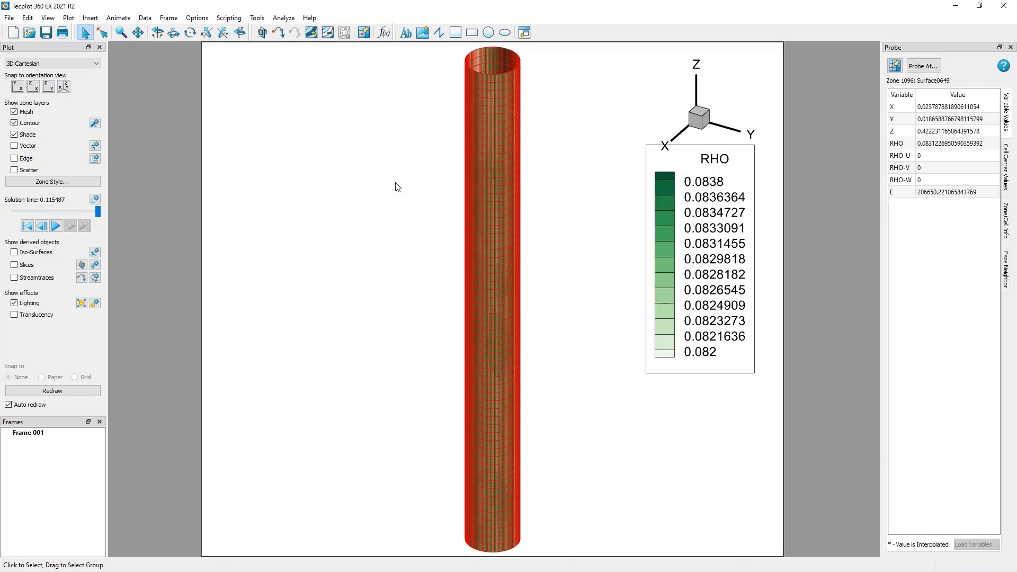
pyautogui.click(24, 112)
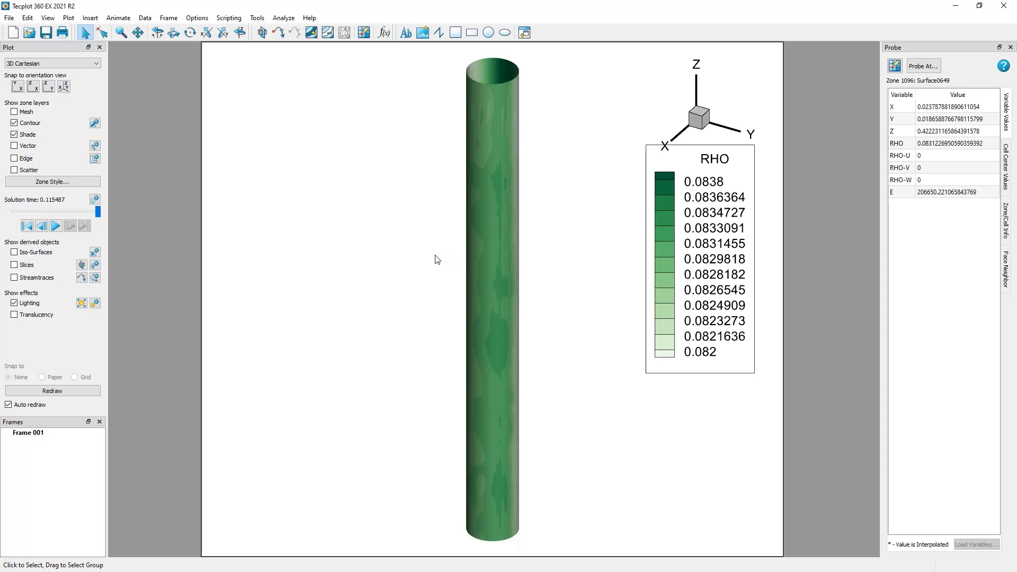
# Add a slice through the top rim of the cylinder with the slice tool.
pyautogui.click(82, 266)
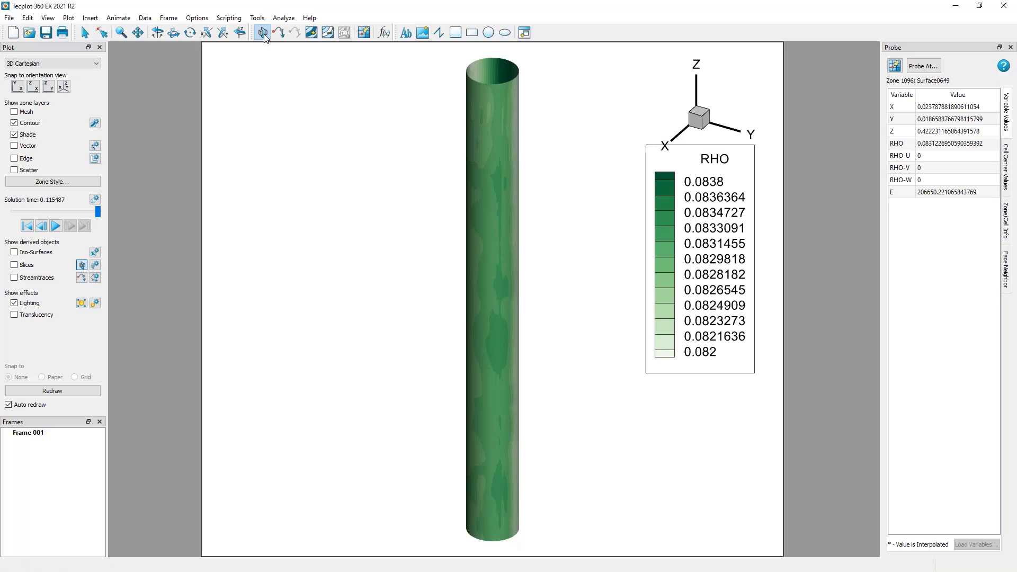
pyautogui.click(476, 74)
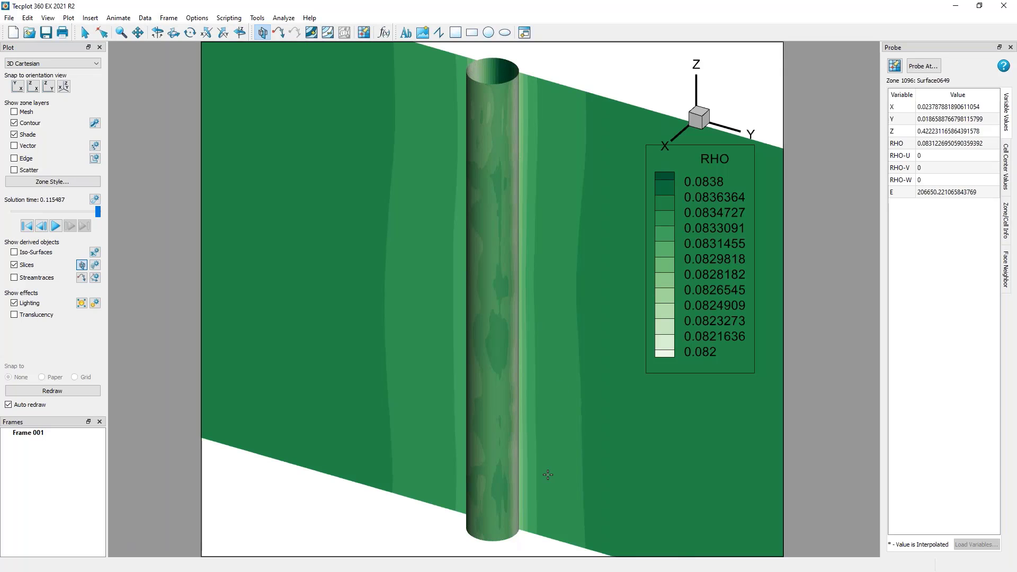
pyautogui.scroll(-6, 548, 474)
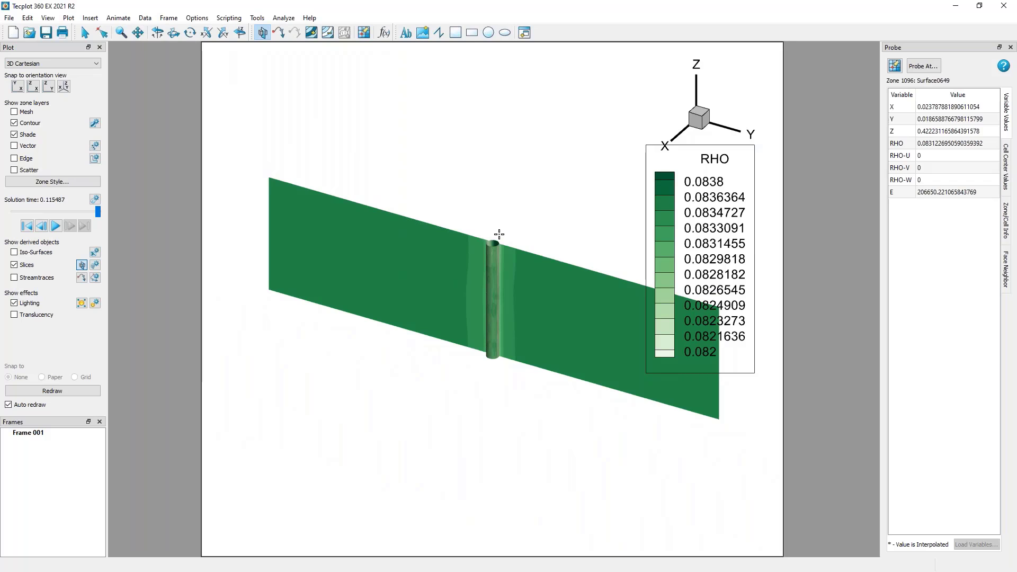
pyautogui.scroll(5, 499, 233)
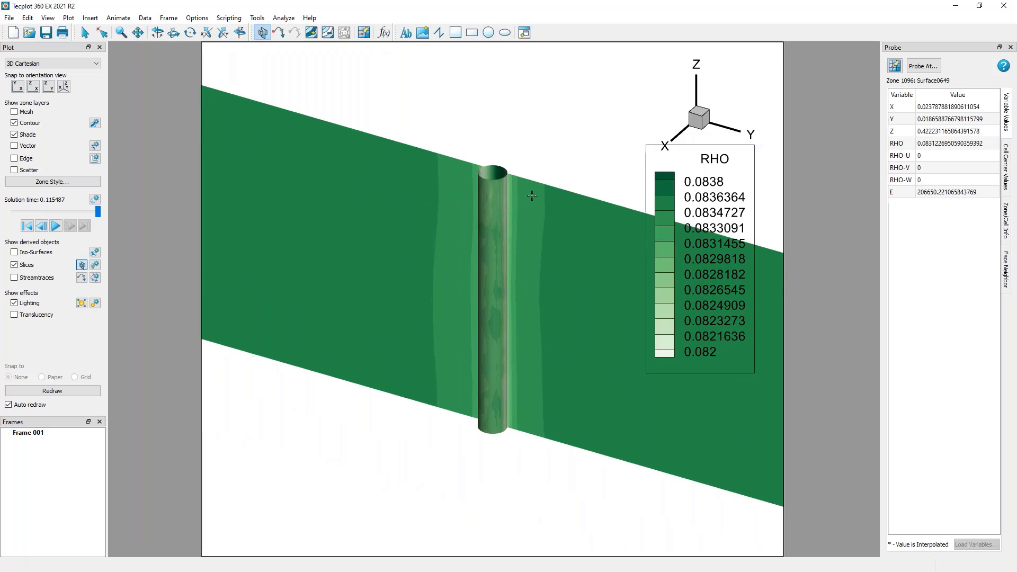
pyautogui.scroll(2, 503, 165)
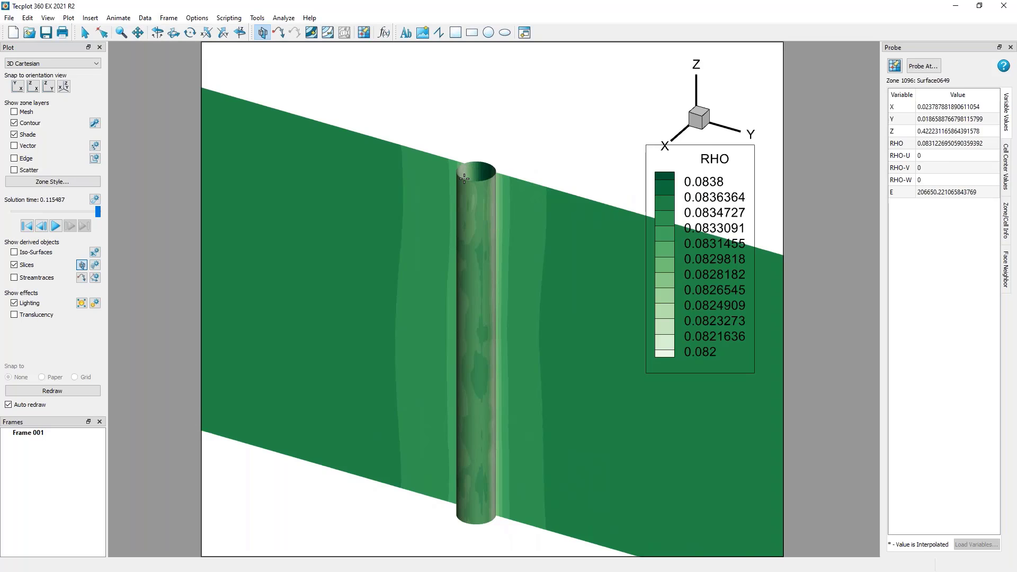
# Switch the slice orientation to constant Y, then constant Z, and back to constant X.
pyautogui.press('y')
pyautogui.press('z')
pyautogui.moveTo(512, 435); pyautogui.dragTo(485, 442)
pyautogui.scroll(-3, 479, 302)
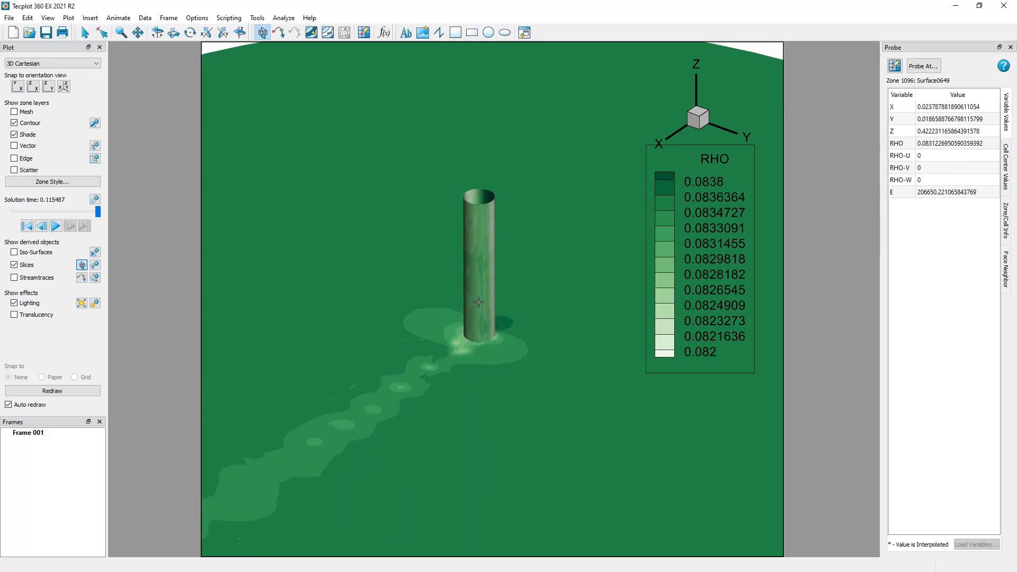
pyautogui.press('x')
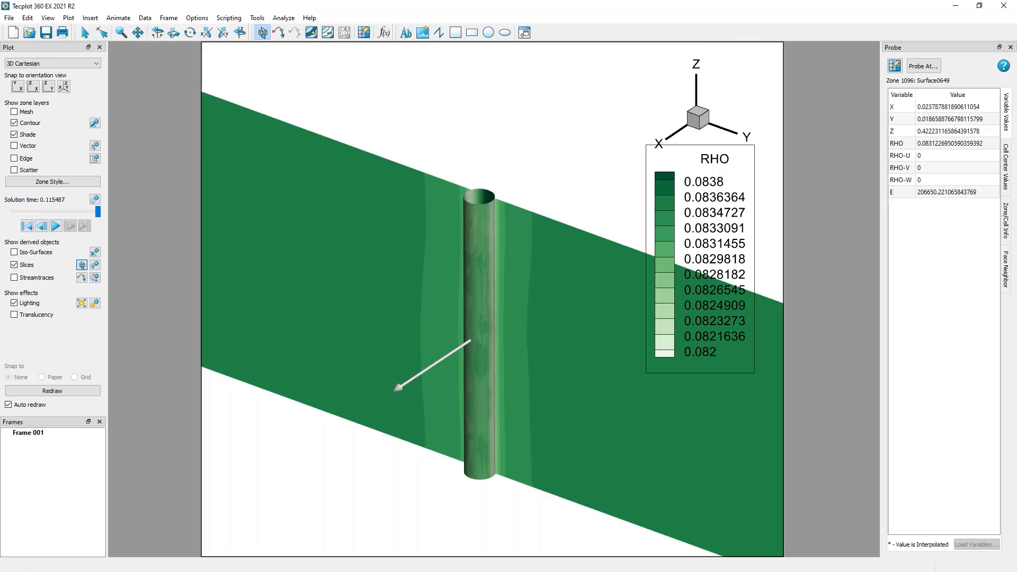
# Shift the slice along its normal using its handle and tilt it to arbitrary angles around the cylinder.
pyautogui.moveTo(441, 360); pyautogui.dragTo(421, 372)
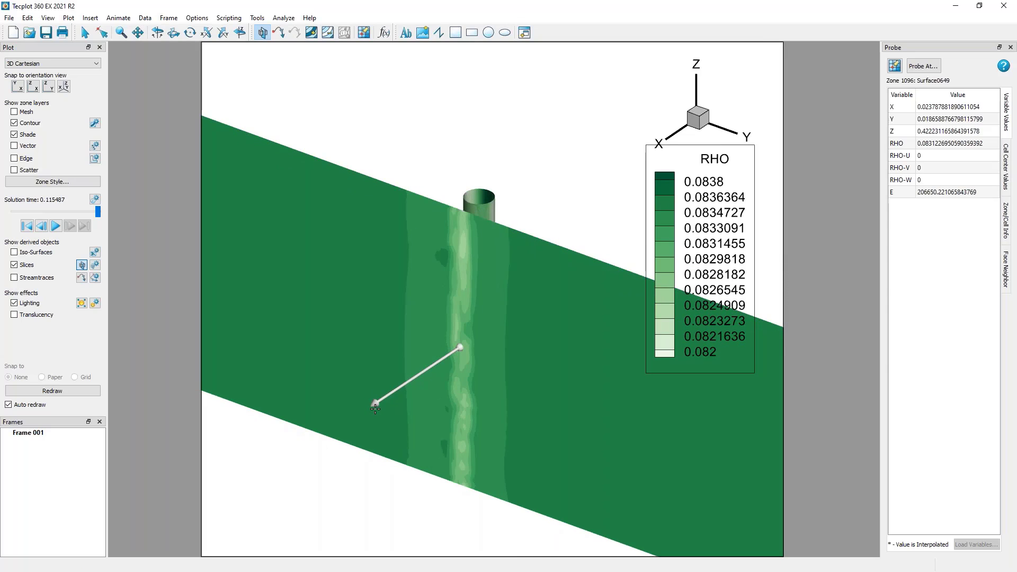
pyautogui.moveTo(375, 407); pyautogui.dragTo(561, 291)
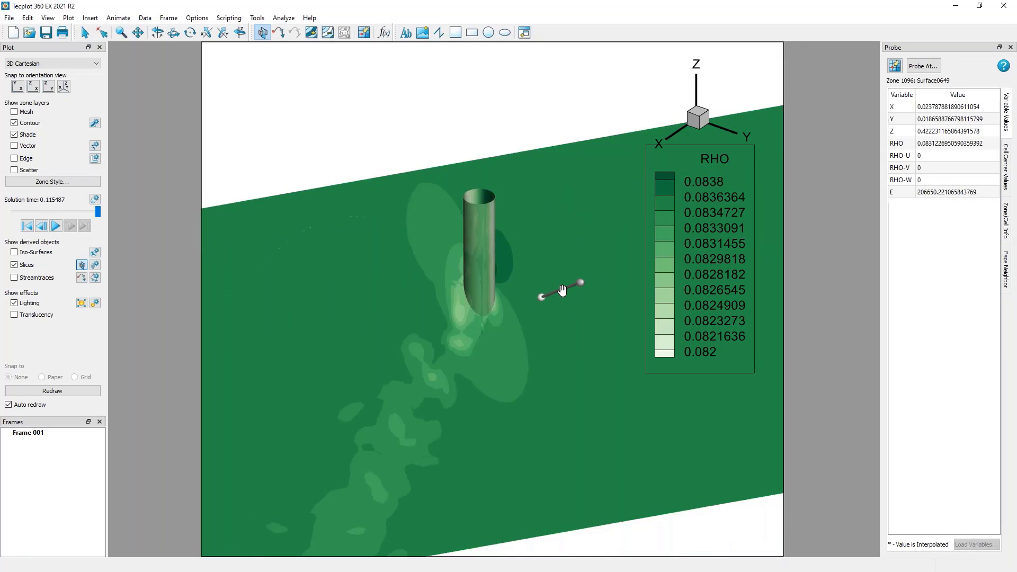
pyautogui.moveTo(561, 293); pyautogui.dragTo(455, 313)
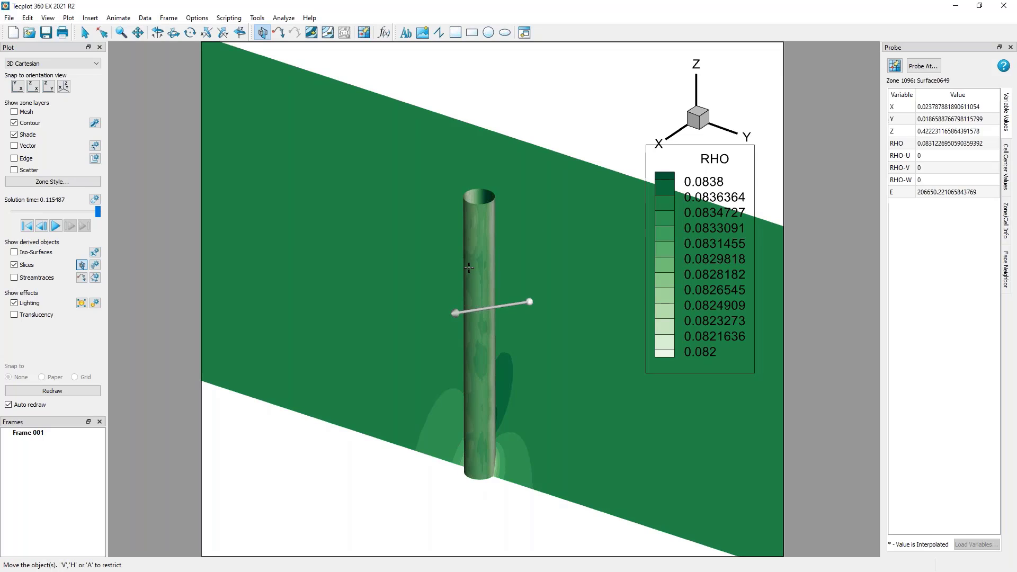
# Set the slice to a constant Y plane through the cylinder and return to the selection tool.
pyautogui.press('y')
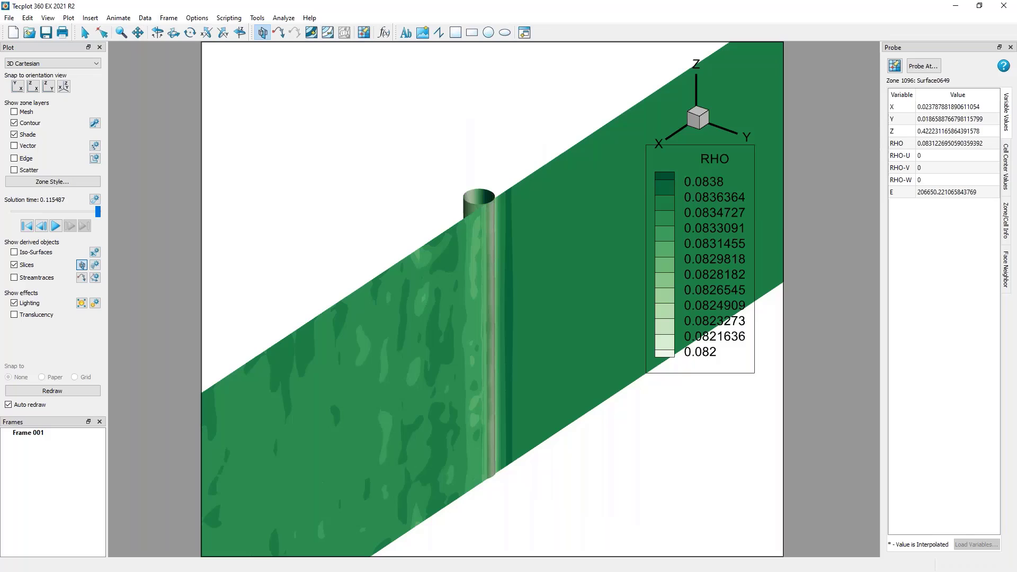
pyautogui.click(468, 210)
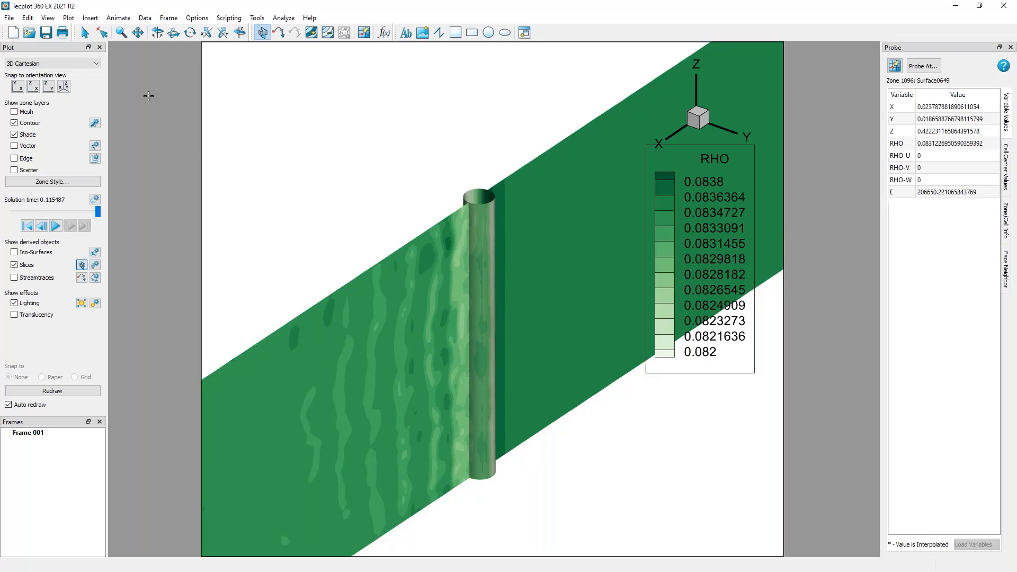
pyautogui.click(84, 32)
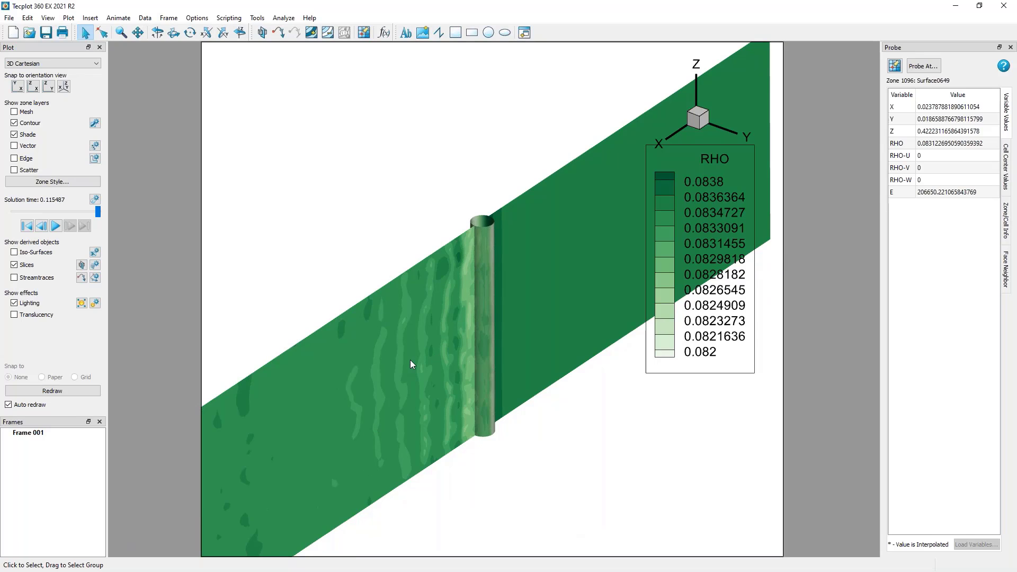
# Show vectors on the slice with RHO-U, RHO-V and RHO-W as the U, V and W vector variables.
pyautogui.rightClick(384, 318)
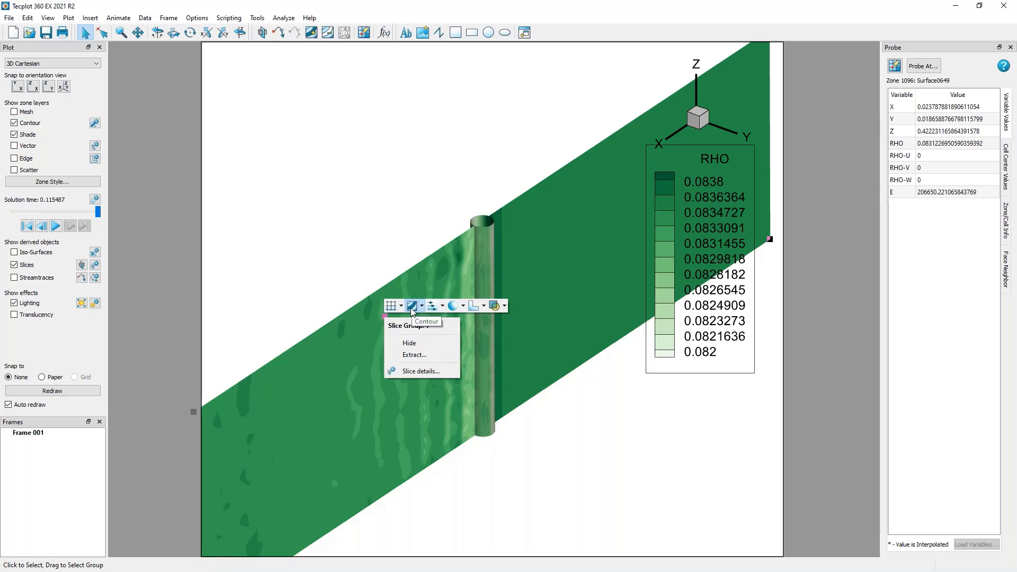
pyautogui.click(432, 306)
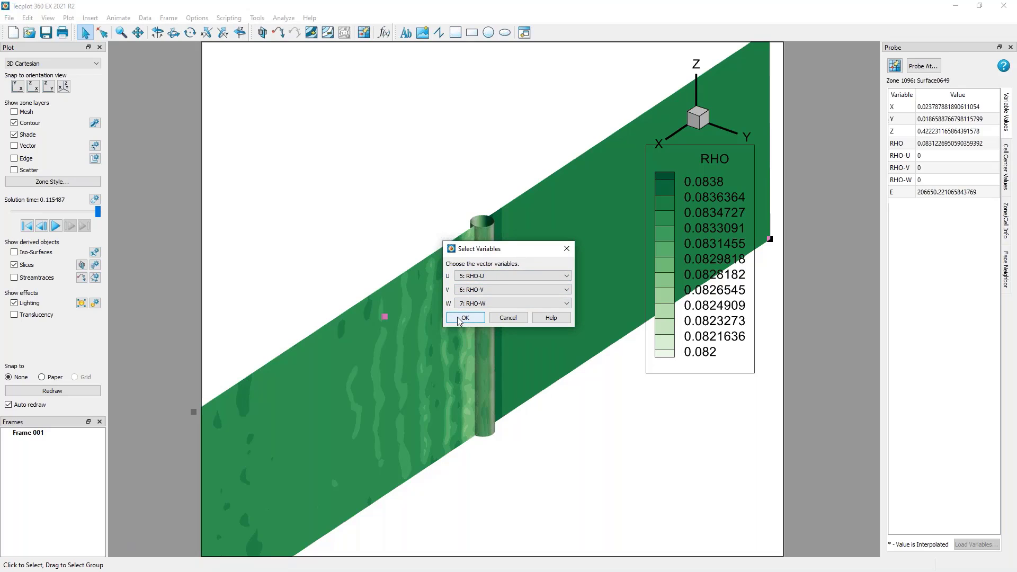
pyautogui.click(512, 276)
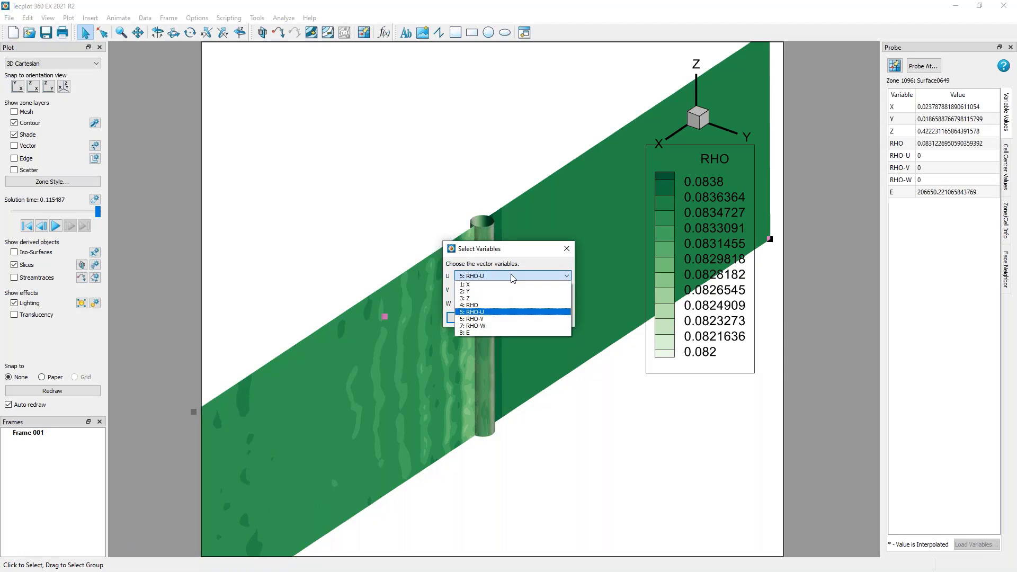
pyautogui.click(512, 276)
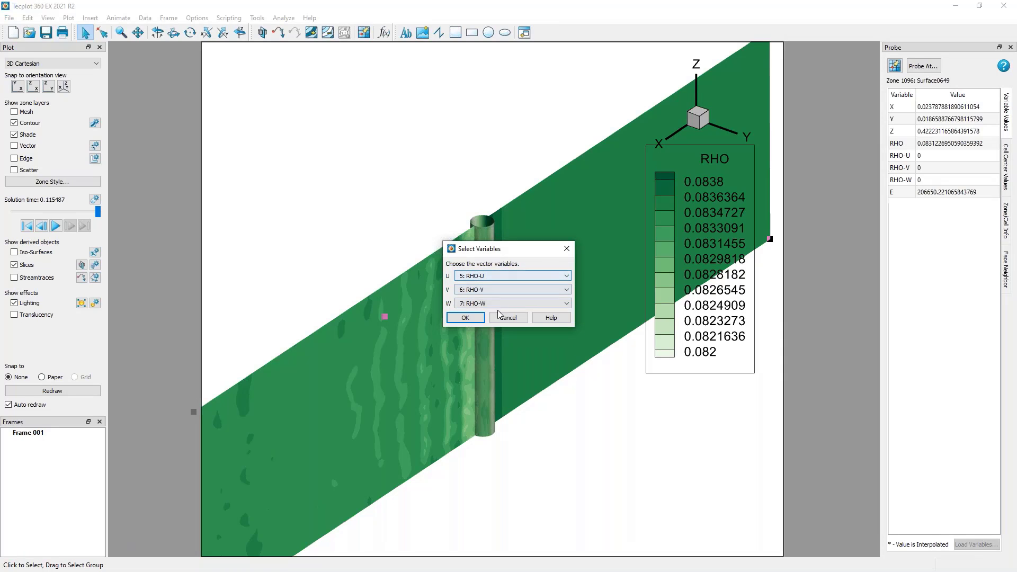
pyautogui.click(465, 316)
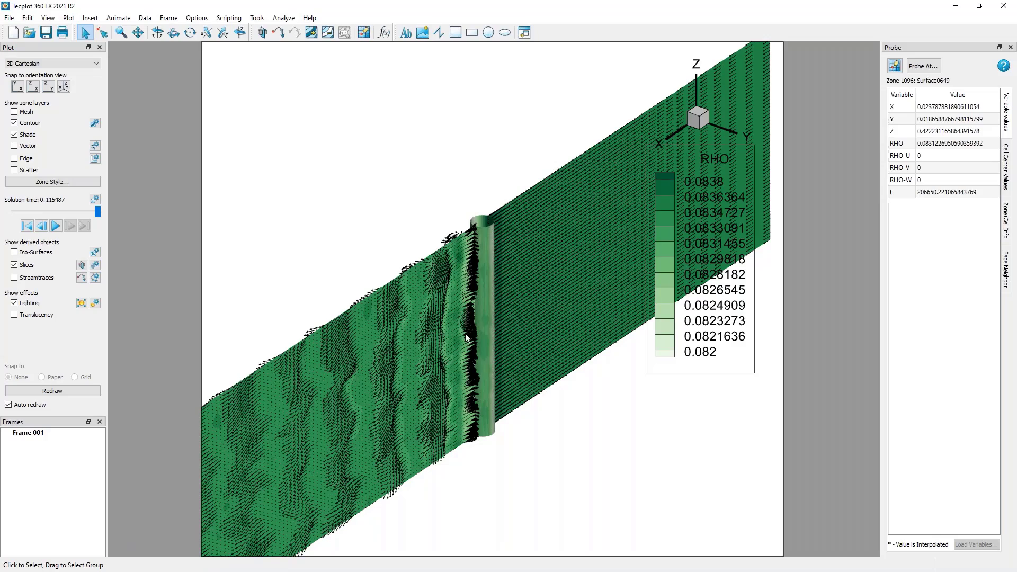
# Show the mesh layer on the slice to compare the vectors with the grid near the cylinder.
pyautogui.moveTo(470, 333); pyautogui.dragTo(501, 399, button='middle')
pyautogui.moveTo(402, 314); pyautogui.dragTo(503, 275, button='right')
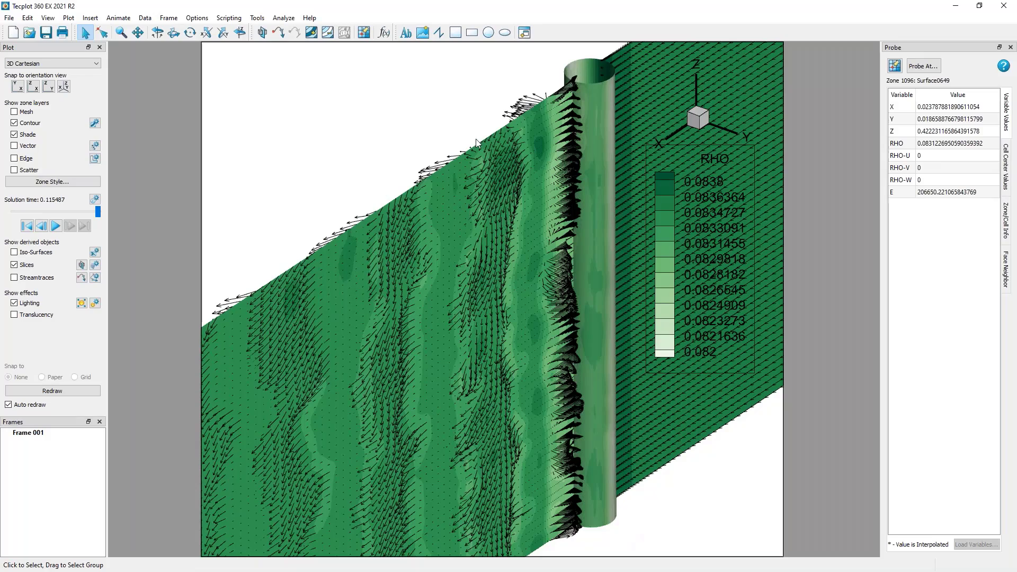
pyautogui.moveTo(475, 143); pyautogui.dragTo(478, 264, button='middle')
pyautogui.moveTo(477, 265); pyautogui.dragTo(352, 392, button='right')
pyautogui.moveTo(421, 218); pyautogui.dragTo(425, 305, button='middle')
pyautogui.moveTo(424, 305); pyautogui.dragTo(540, 274, button='right')
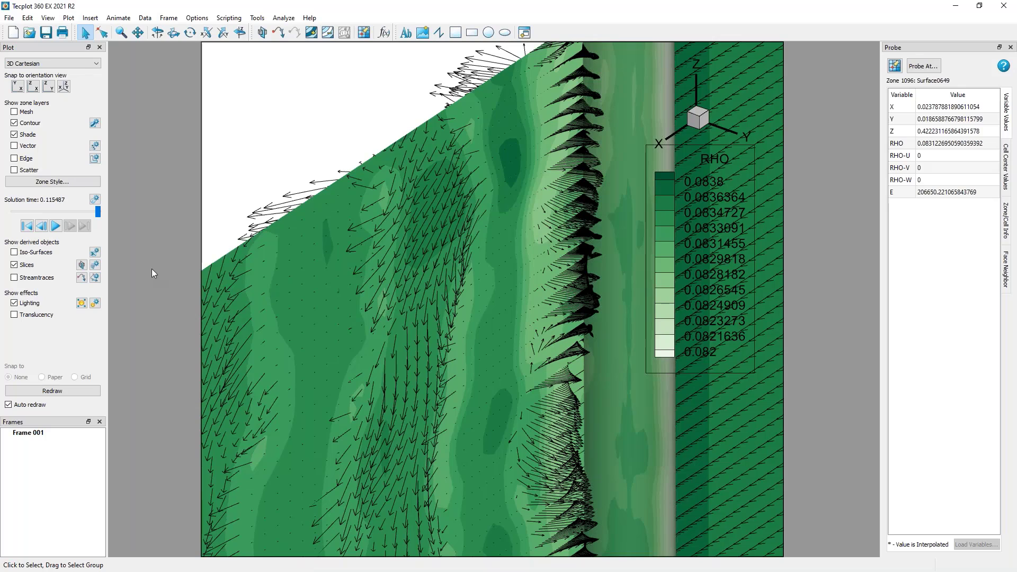
pyautogui.rightClick(328, 233)
pyautogui.click(335, 223)
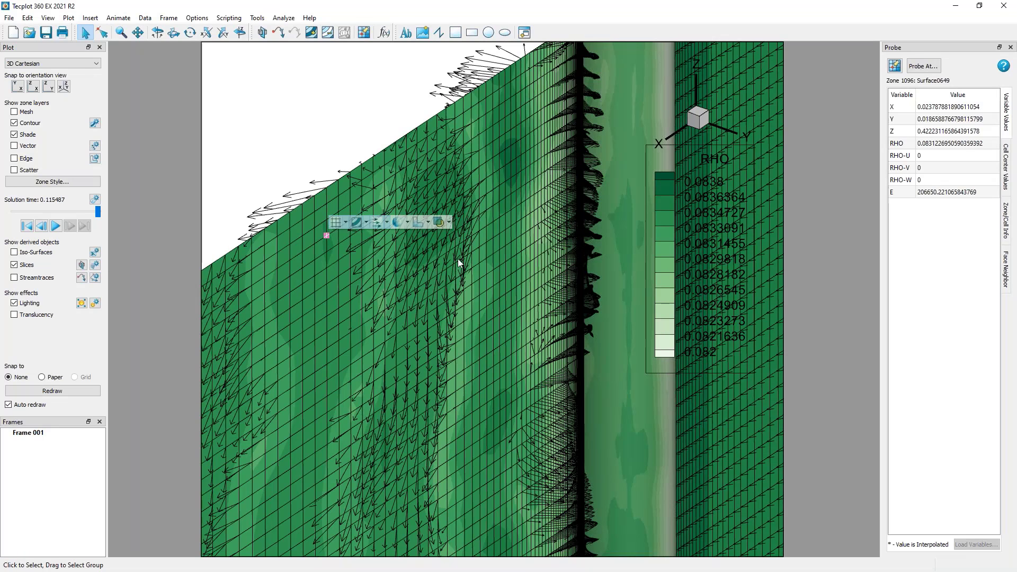
pyautogui.click(304, 57)
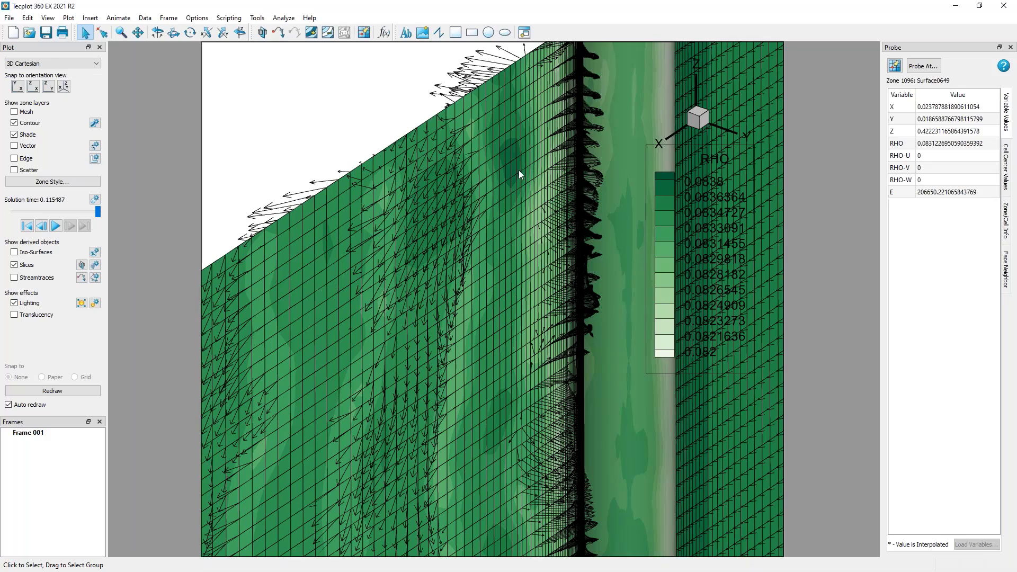
# Turn on even vector spacing in the vector details.
pyautogui.moveTo(519, 170); pyautogui.dragTo(496, 266, button='right')
pyautogui.scroll(3, 500, 277)
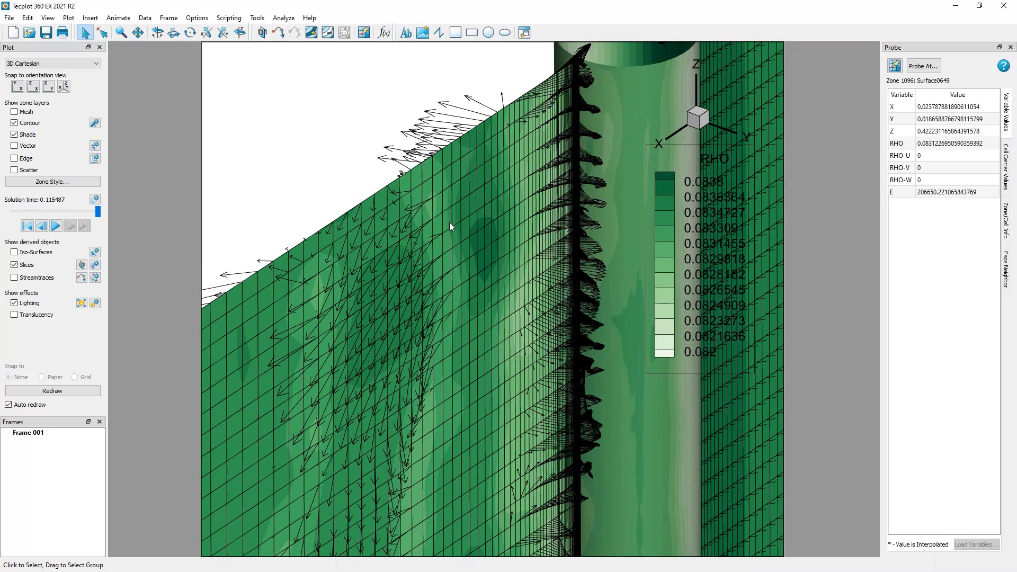
pyautogui.scroll(4, 461, 258)
pyautogui.moveTo(518, 169); pyautogui.dragTo(512, 212, button='right')
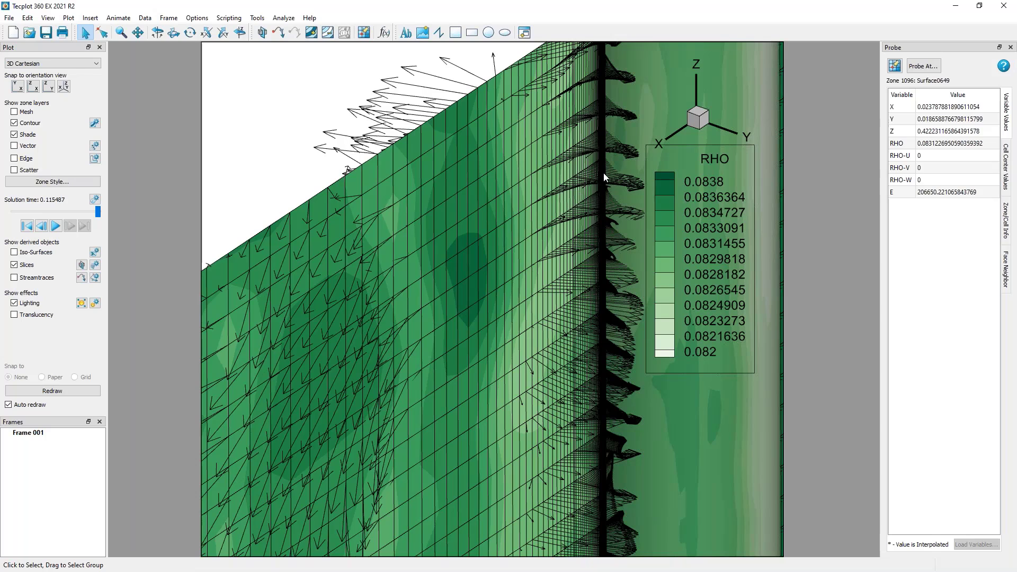
pyautogui.moveTo(482, 317); pyautogui.dragTo(409, 403, button='right')
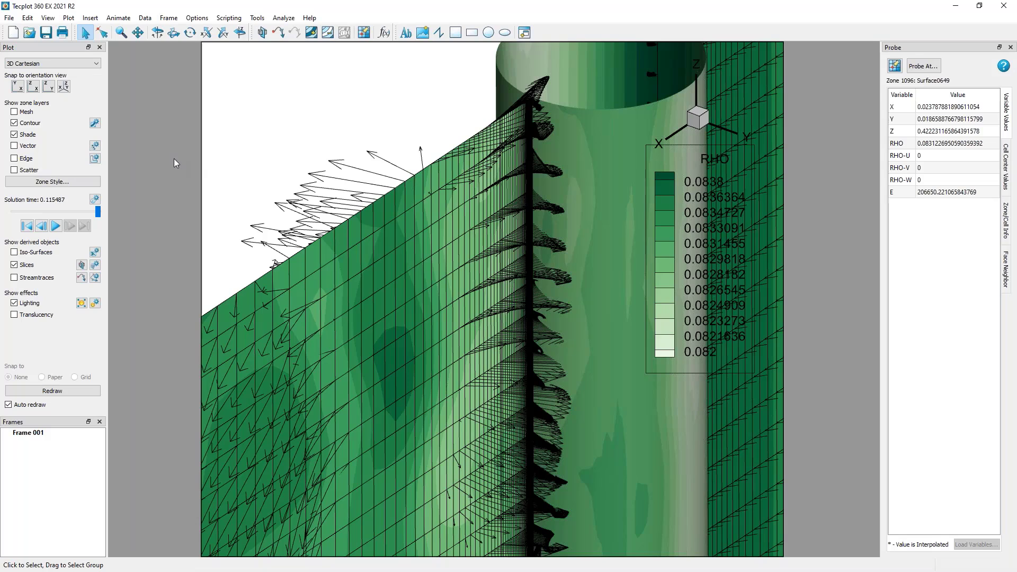
pyautogui.click(95, 146)
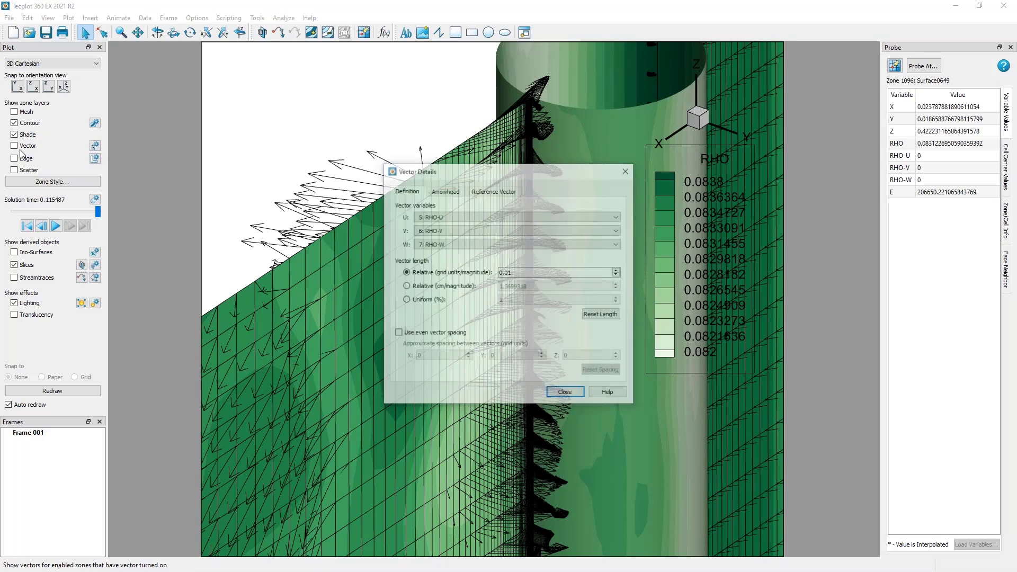
pyautogui.moveTo(573, 169); pyautogui.dragTo(313, 73)
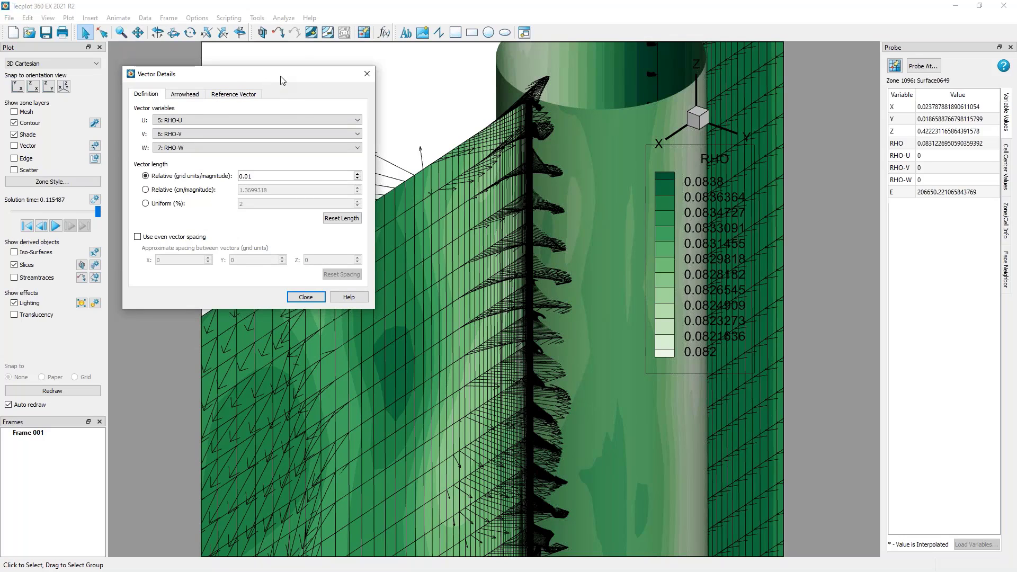
pyautogui.click(275, 120)
pyautogui.click(311, 121)
pyautogui.click(165, 205)
pyautogui.click(169, 176)
pyautogui.click(190, 239)
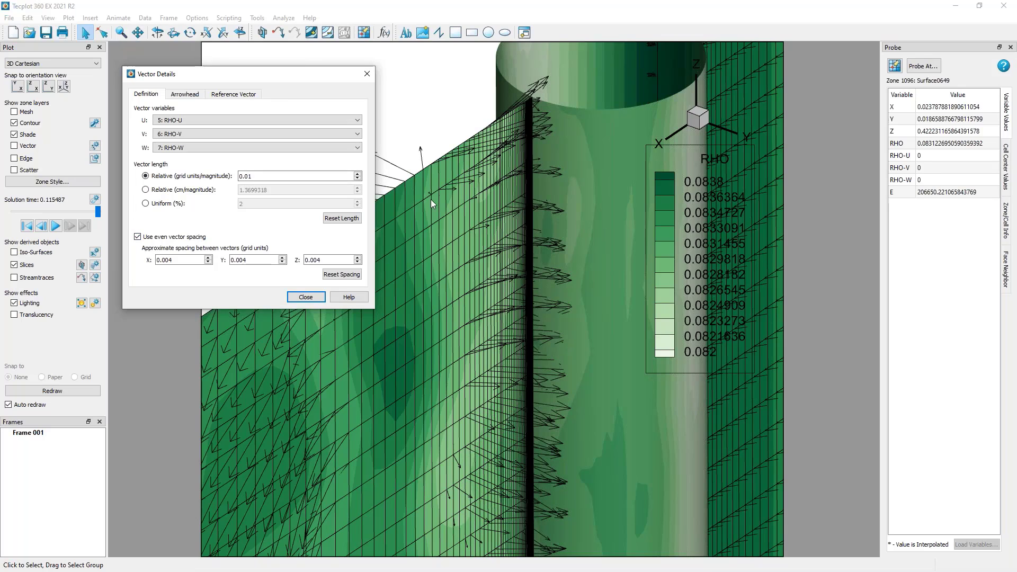
# Hide the mesh layer on the slice.
pyautogui.rightClick(417, 267)
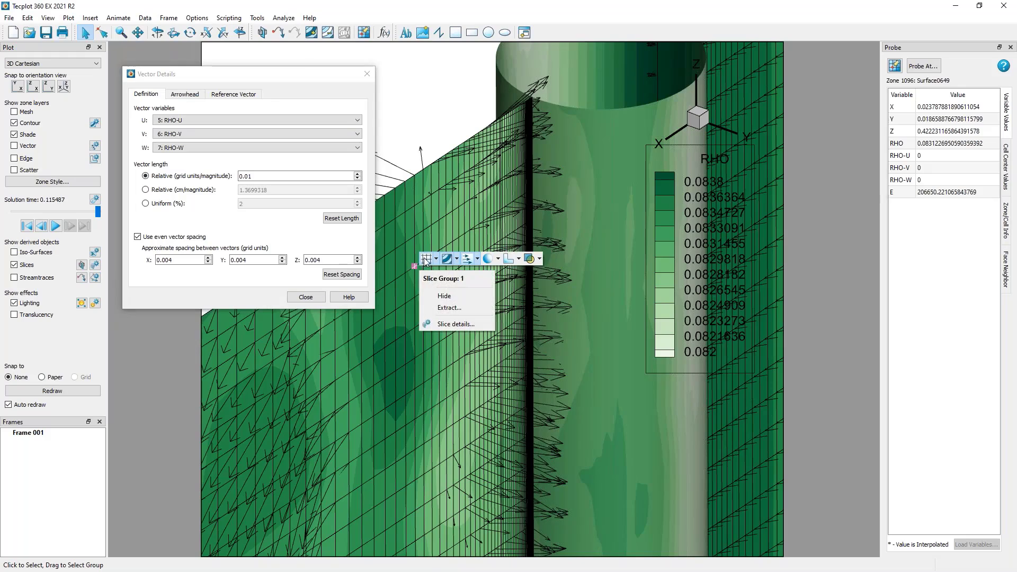
pyautogui.click(426, 261)
pyautogui.click(407, 109)
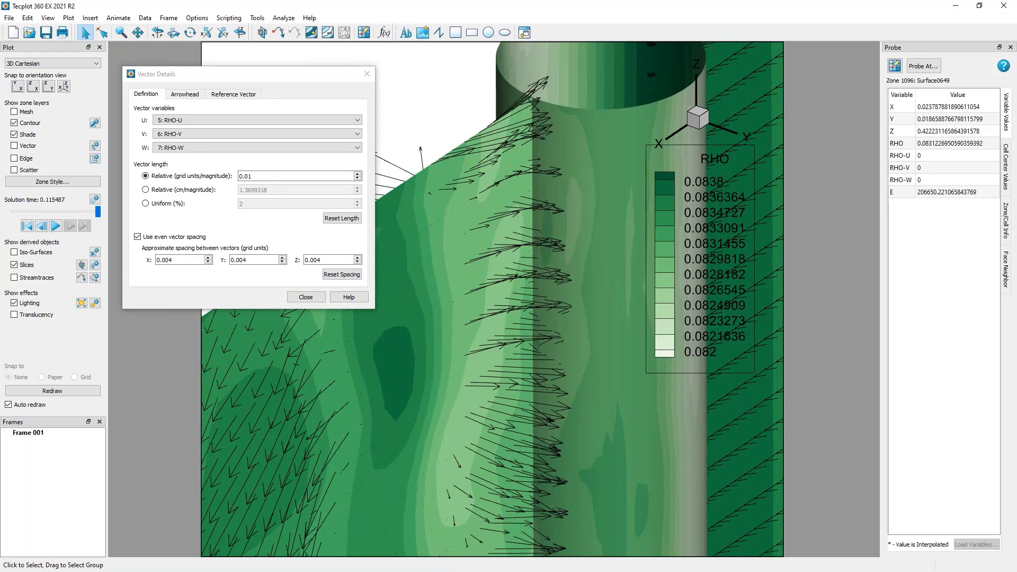
# Reset the even vector spacing twice to suit progressively wider views of the slice, and close the vector details.
pyautogui.scroll(-5, 510, 440)
pyautogui.moveTo(510, 440); pyautogui.dragTo(500, 367, button='right')
pyautogui.scroll(-2, 500, 365)
pyautogui.scroll(1, 501, 361)
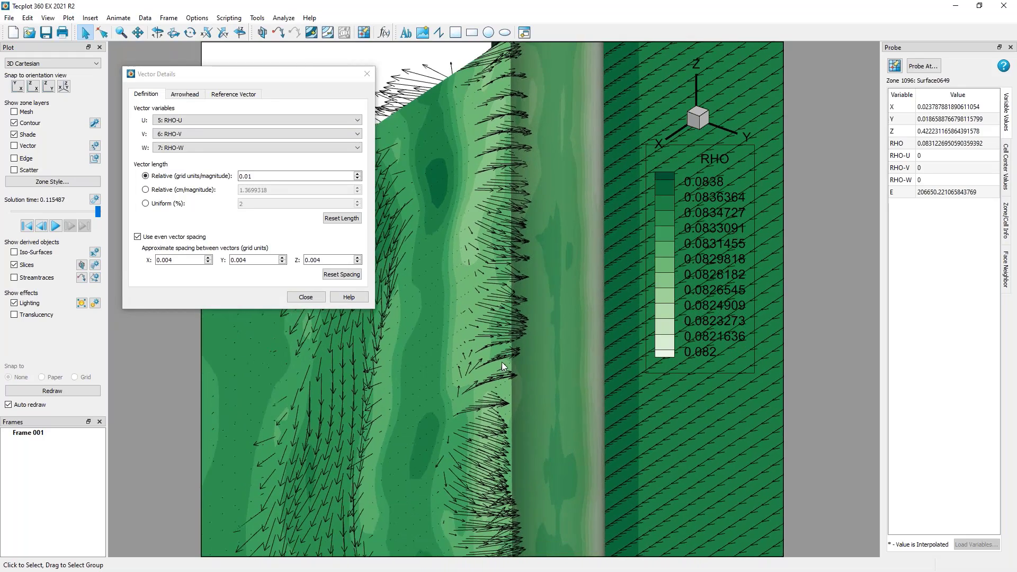
pyautogui.click(358, 280)
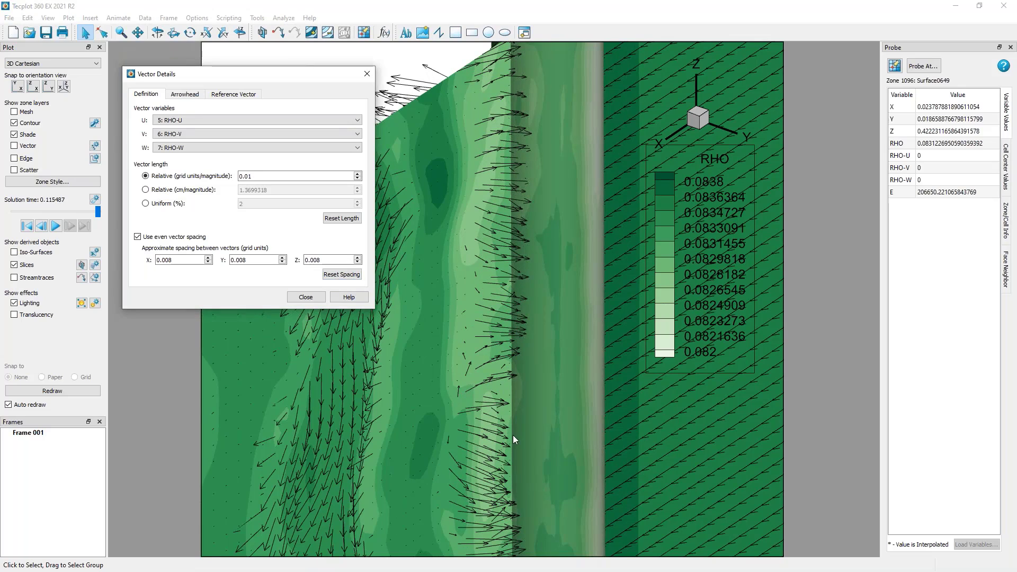
pyautogui.scroll(-1, 513, 434)
pyautogui.moveTo(488, 391); pyautogui.dragTo(488, 355, button='right')
pyautogui.click(342, 275)
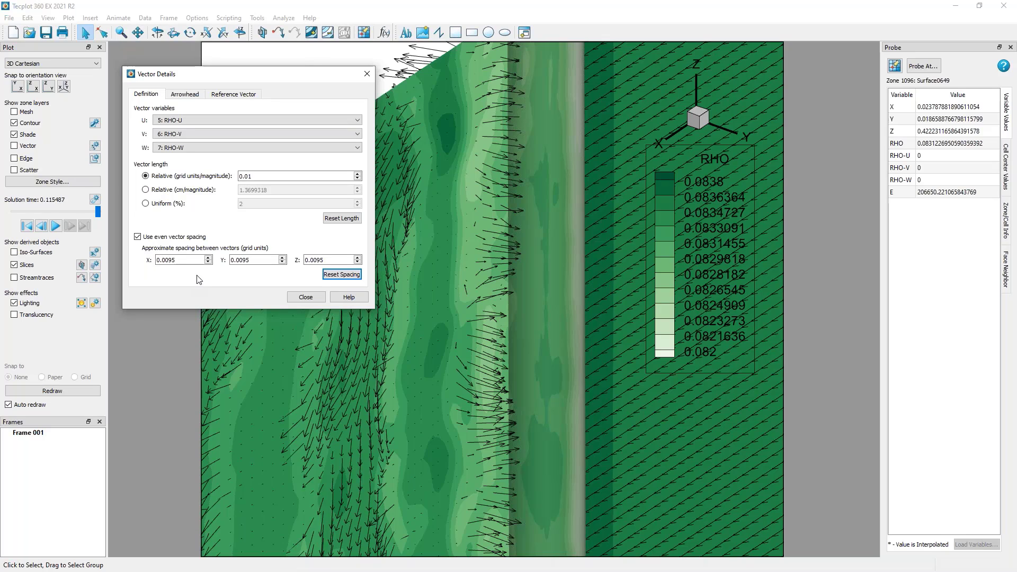
pyautogui.click(305, 297)
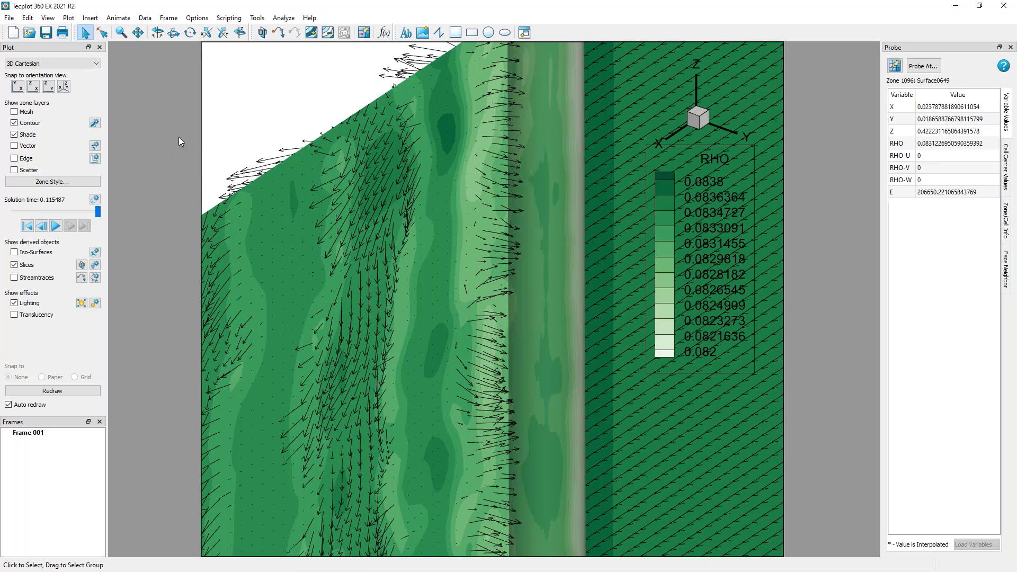
pyautogui.moveTo(456, 360); pyautogui.dragTo(497, 423, button='middle')
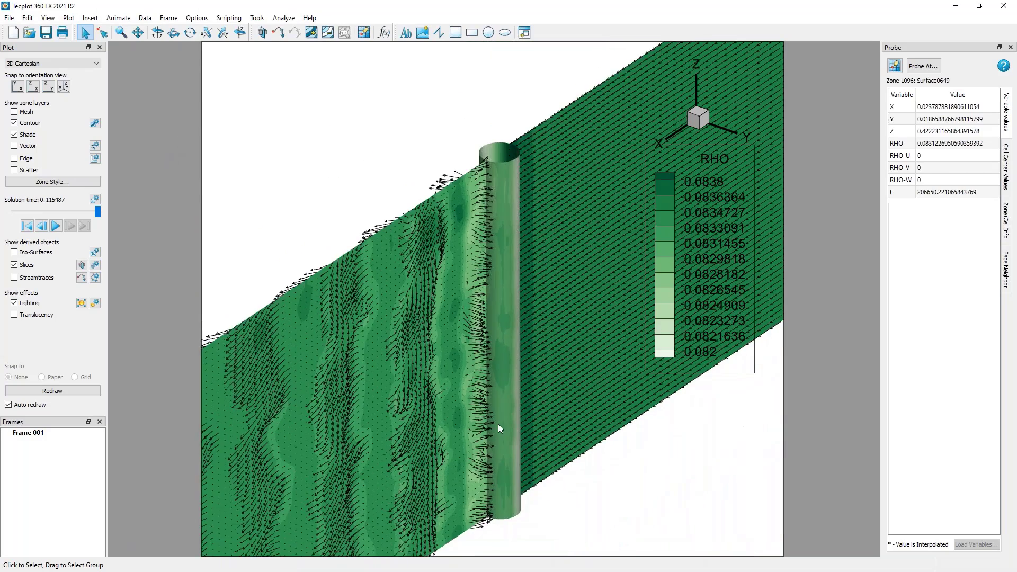
# Open the slice details, shift the primary Y-plane slice of group 1 slightly, and set its position to exactly 0.
pyautogui.moveTo(456, 195); pyautogui.dragTo(411, 164, button='right')
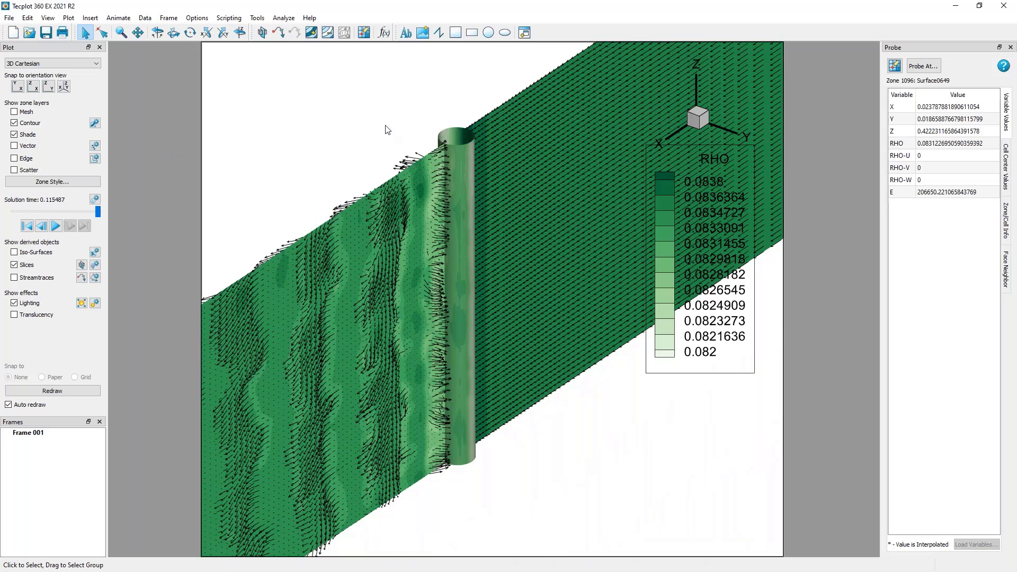
pyautogui.click(95, 267)
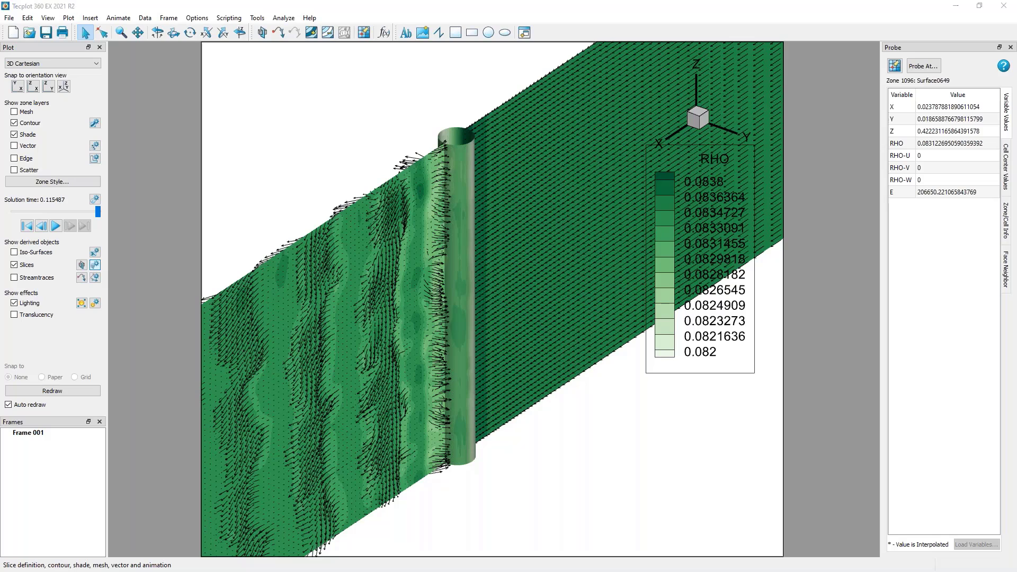
pyautogui.moveTo(446, 166); pyautogui.dragTo(168, 67)
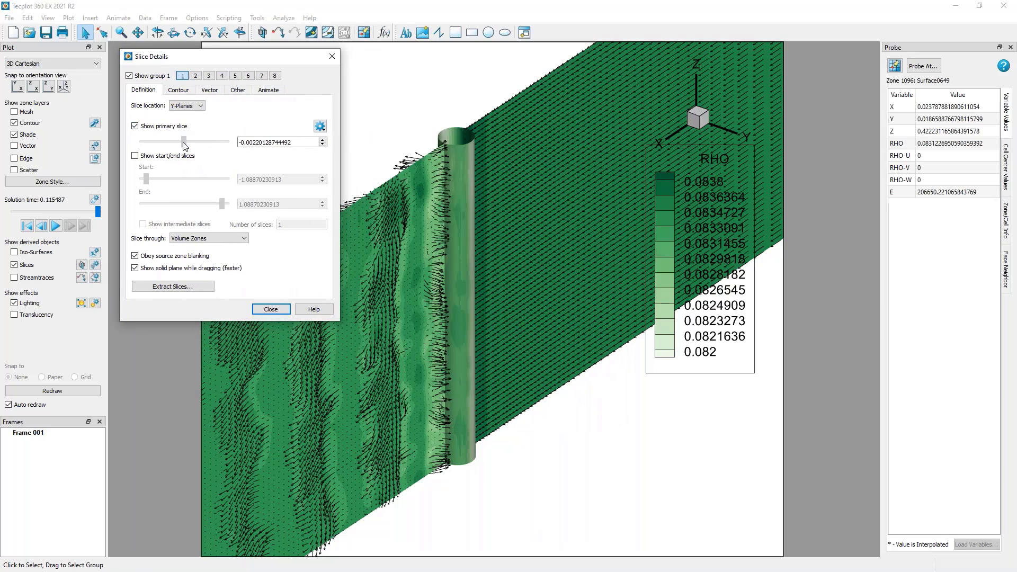
pyautogui.moveTo(184, 142); pyautogui.dragTo(185, 142)
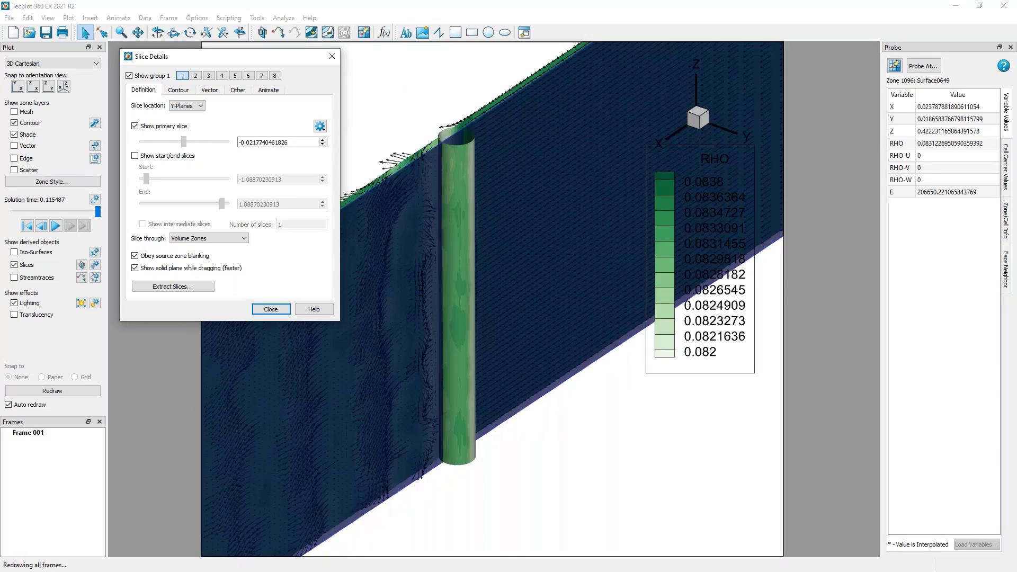
pyautogui.doubleClick(304, 143)
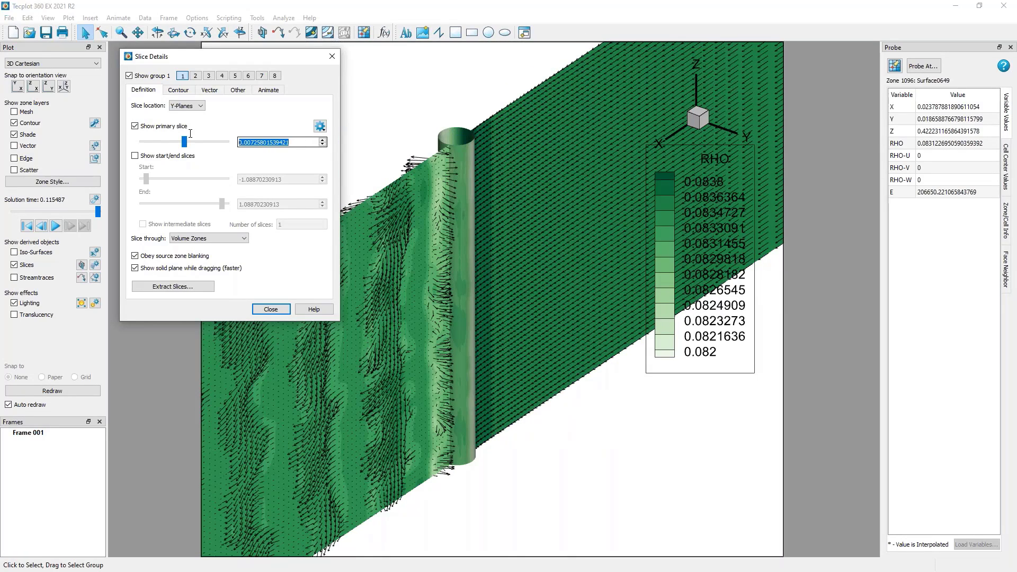
pyautogui.write('0')
pyautogui.press('Tab')
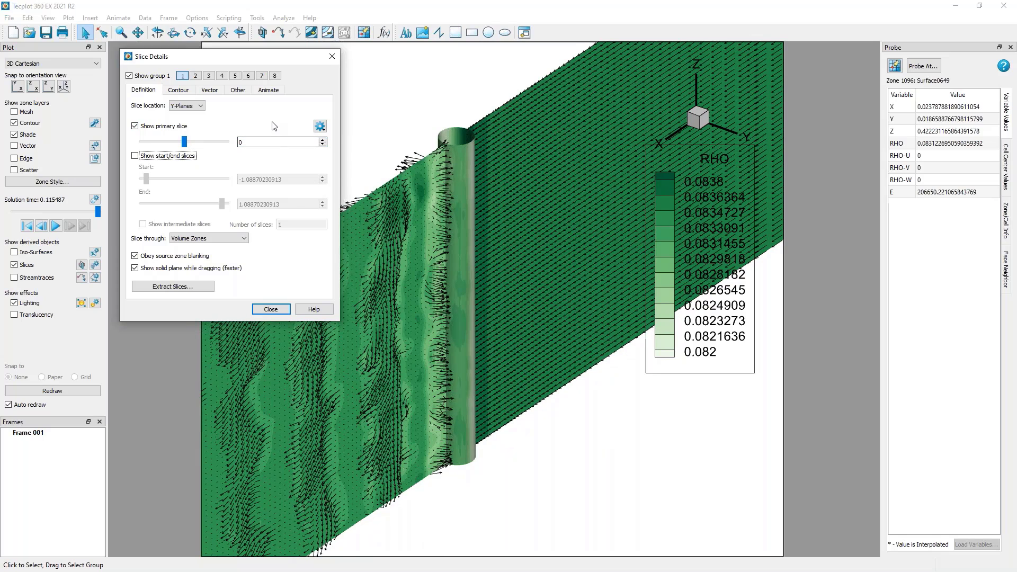
# Show the start and end slices of slice group 1 to compare them with the primary slice, and hide them again.
pyautogui.click(136, 156)
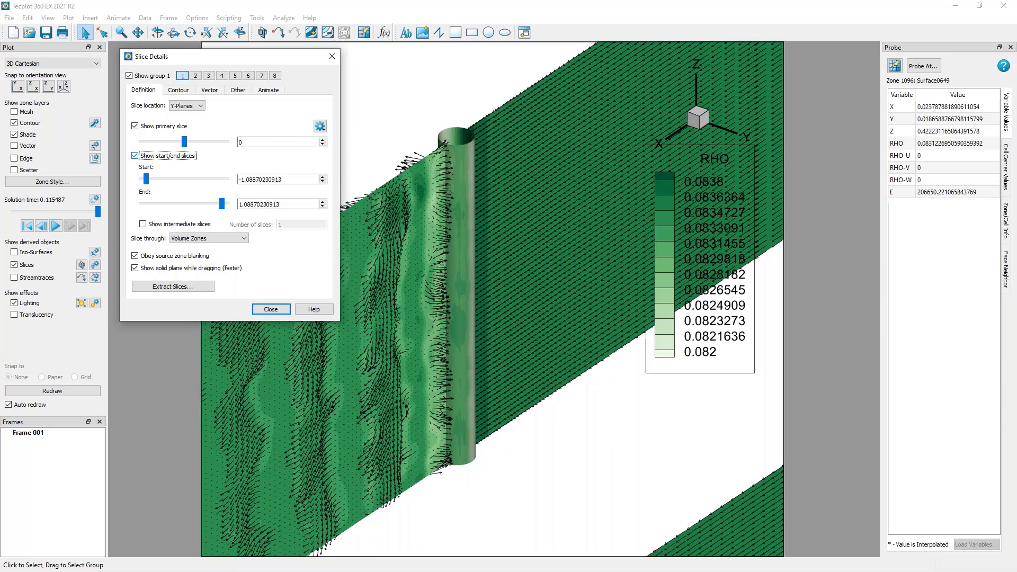
pyautogui.scroll(-6, 467, 344)
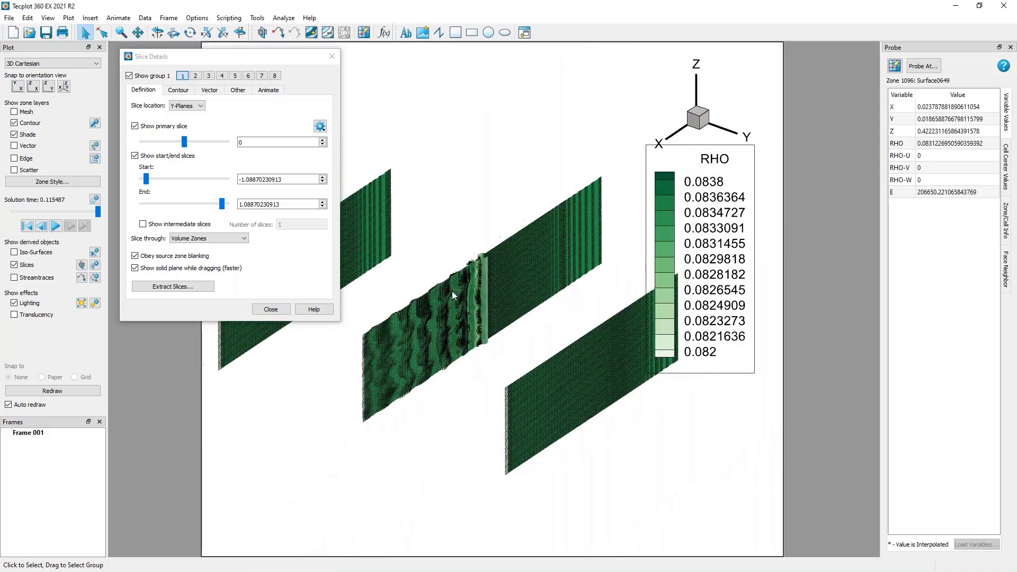
pyautogui.moveTo(448, 333); pyautogui.dragTo(491, 366, button='right')
pyautogui.scroll(9, 460, 376)
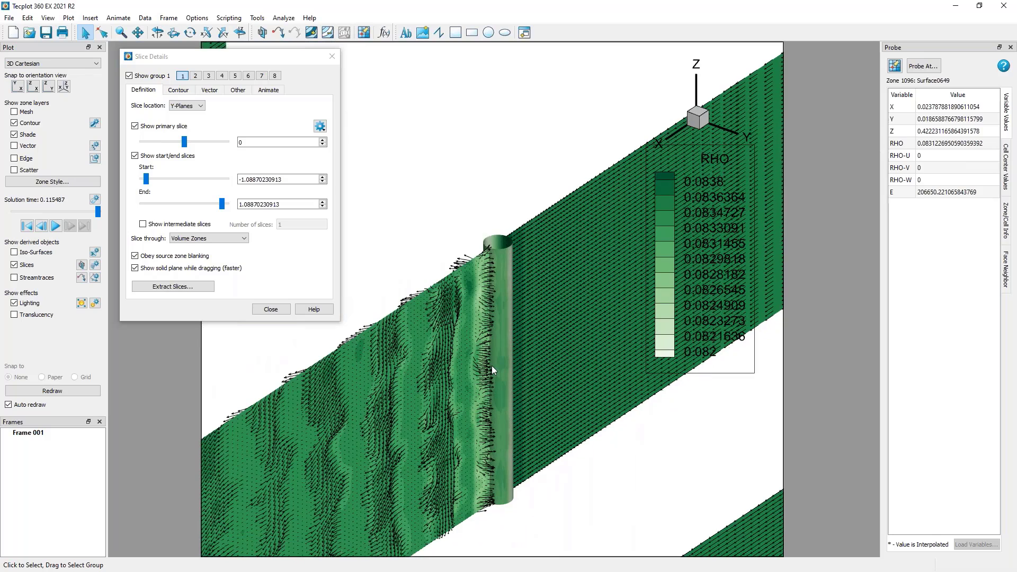
pyautogui.click(162, 157)
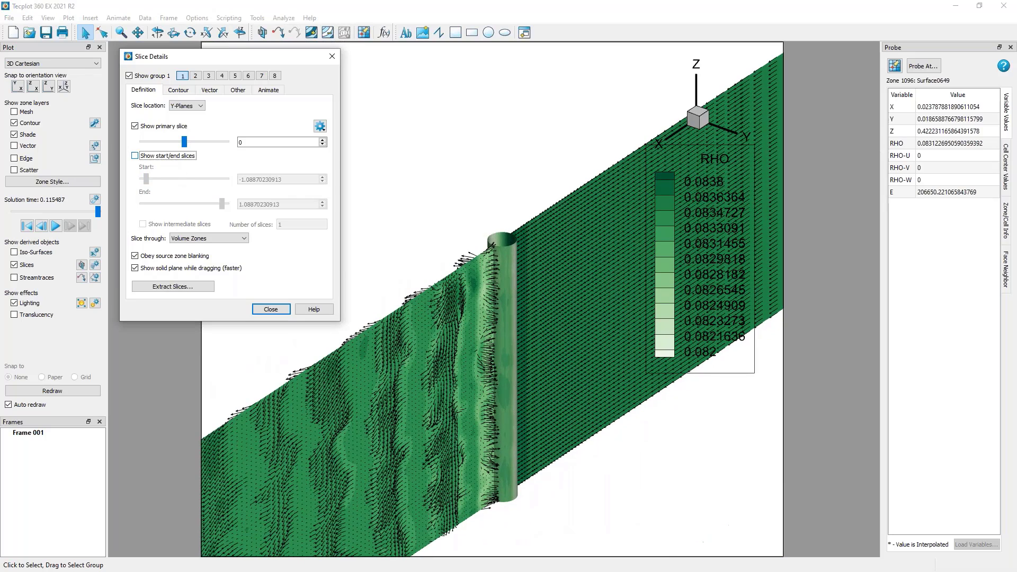
# Set slice group 2 to X-Planes and show the group across the cylinder.
pyautogui.click(195, 76)
pyautogui.moveTo(551, 226); pyautogui.dragTo(543, 291, button='middle')
pyautogui.click(187, 106)
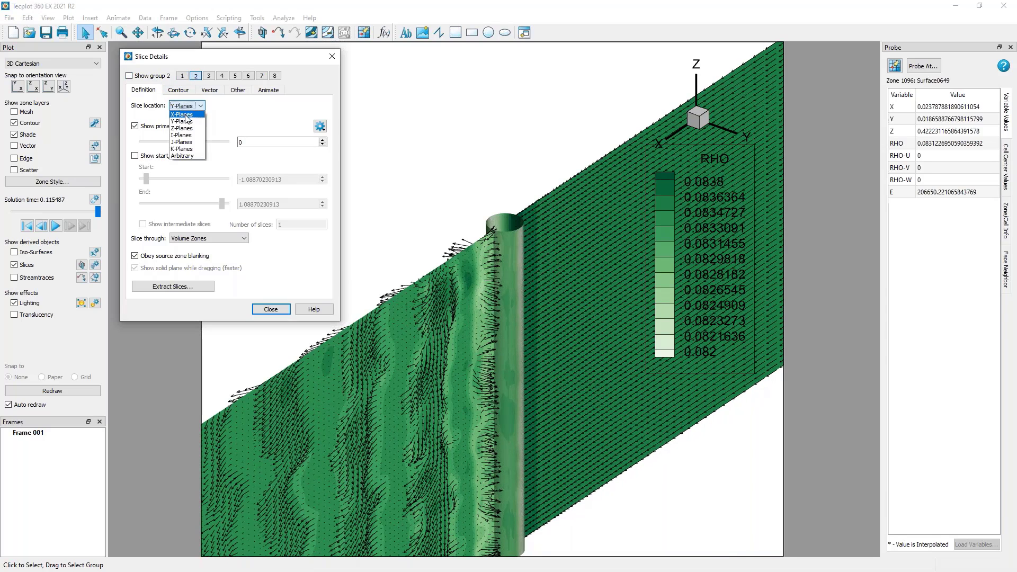
pyautogui.click(183, 115)
pyautogui.click(130, 76)
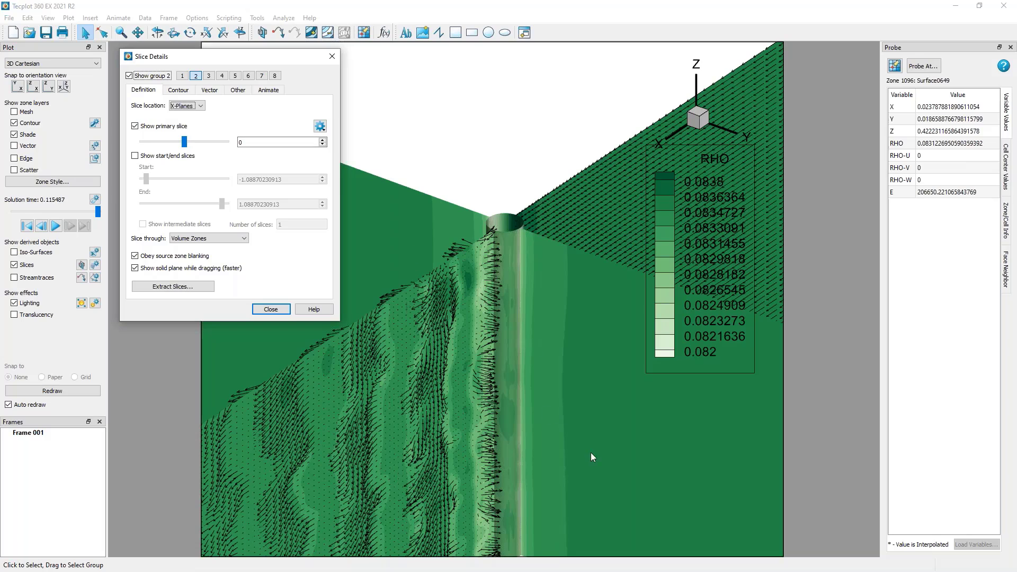
pyautogui.moveTo(556, 398); pyautogui.dragTo(575, 458, button='middle')
pyautogui.moveTo(575, 457)
pyautogui.mouseDown(button='right')
pyautogui.moveTo(546, 413)
pyautogui.moveTo(561, 449)
pyautogui.mouseUp(button='right')
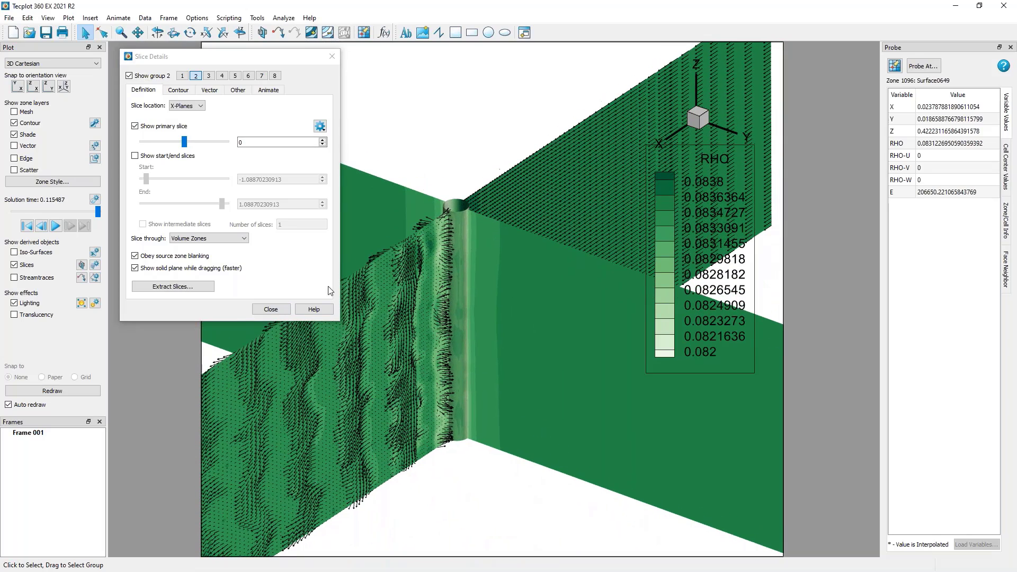
# Replace group 2's primary slice with start and end slices, placing the start at -0.1 and the end at 0.3.
pyautogui.click(135, 126)
pyautogui.click(135, 155)
pyautogui.moveTo(290, 180); pyautogui.dragTo(144, 170)
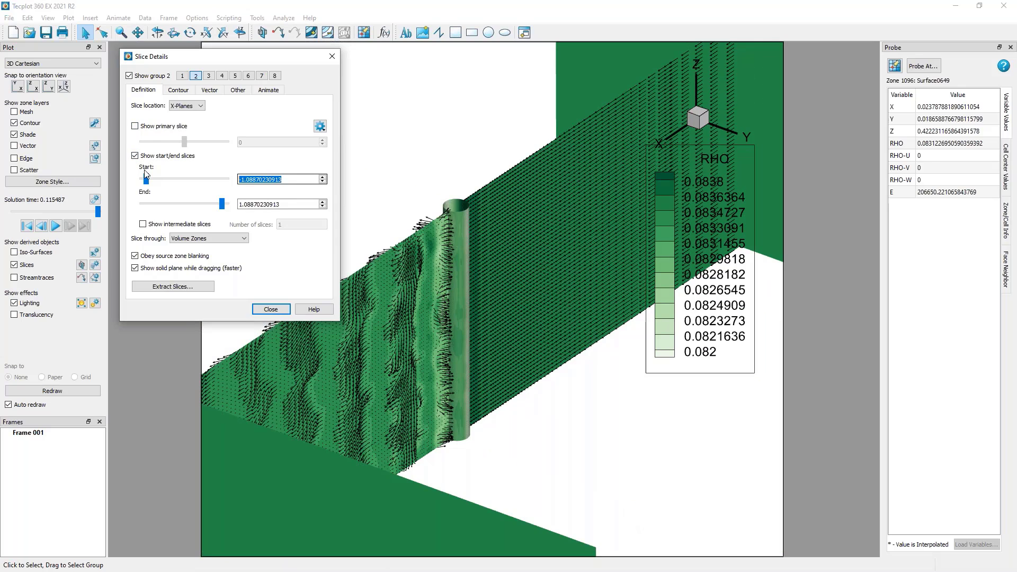
pyautogui.write('-0.1')
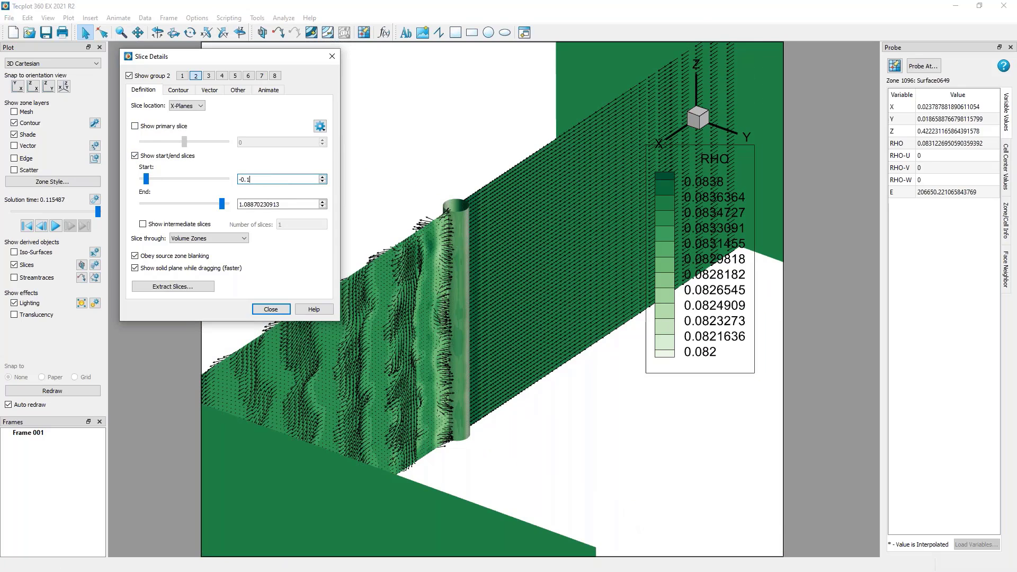
pyautogui.press('Tab')
pyautogui.press('Tab')
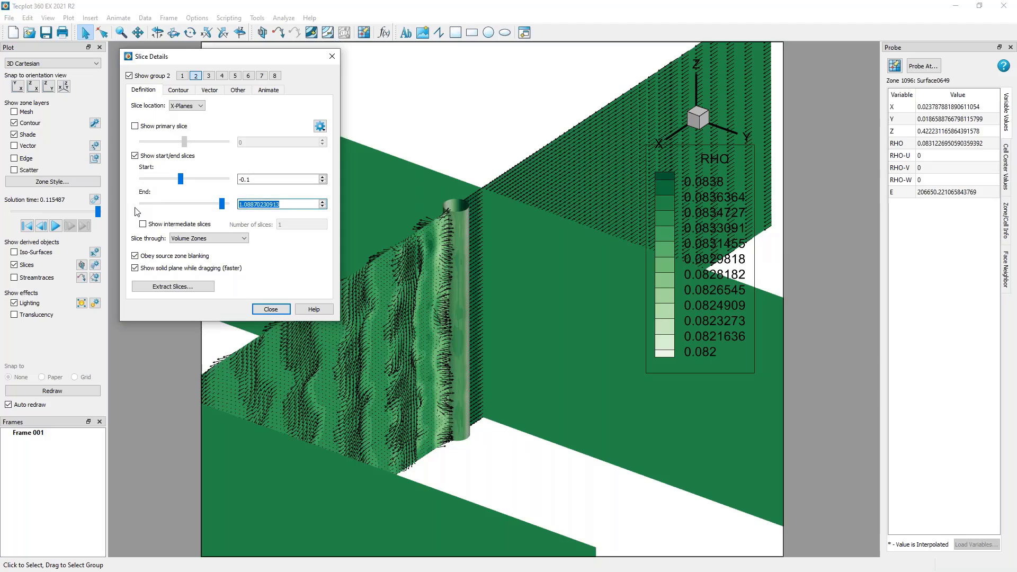
pyautogui.write('0.3')
pyautogui.press('Tab')
# Show one intermediate slice between the start and end slices of group 2.
pyautogui.keyDown('ctrl'); pyautogui.moveTo(601, 446); pyautogui.dragTo(507, 450, button='right'); pyautogui.keyUp('ctrl')
pyautogui.click(176, 224)
pyautogui.keyDown('ctrl'); pyautogui.moveTo(558, 403); pyautogui.dragTo(519, 331, button='right'); pyautogui.keyUp('ctrl')
pyautogui.moveTo(475, 219); pyautogui.dragTo(478, 242, button='right')
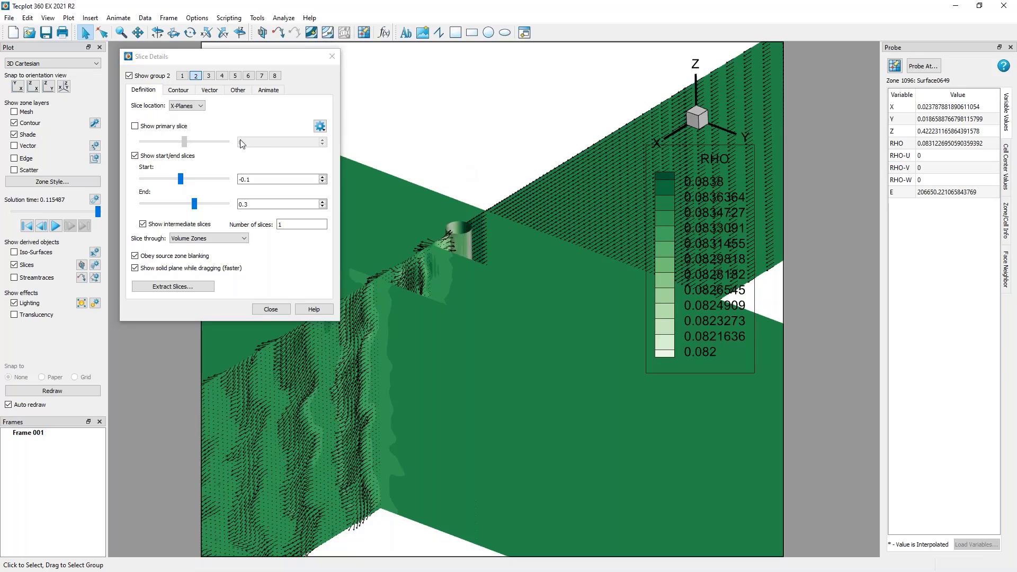
# Try slicing group 2 through Surface Zones and through Surfaces of Volume Zones, and return to Volume Zones.
pyautogui.click(243, 239)
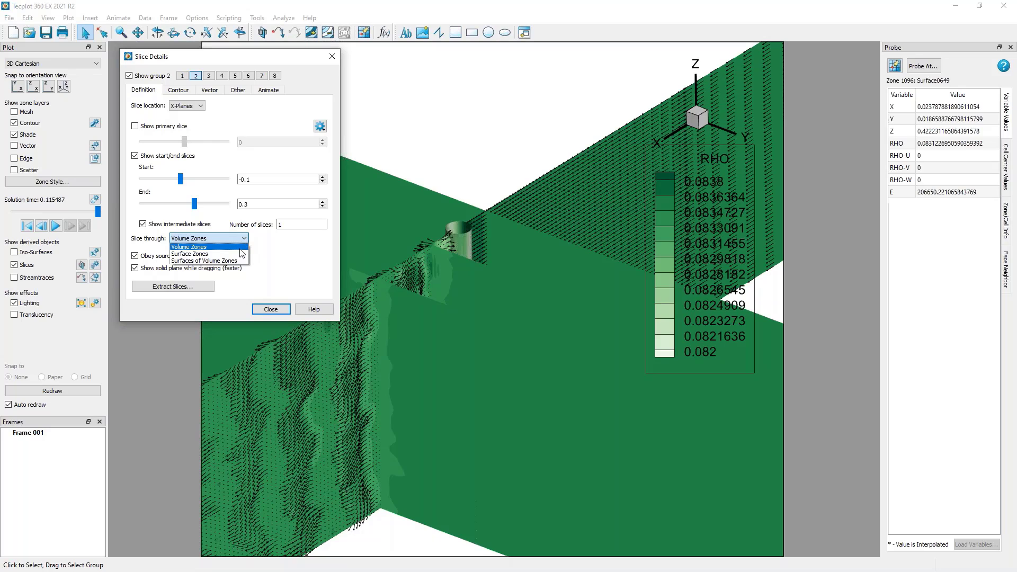
pyautogui.click(239, 254)
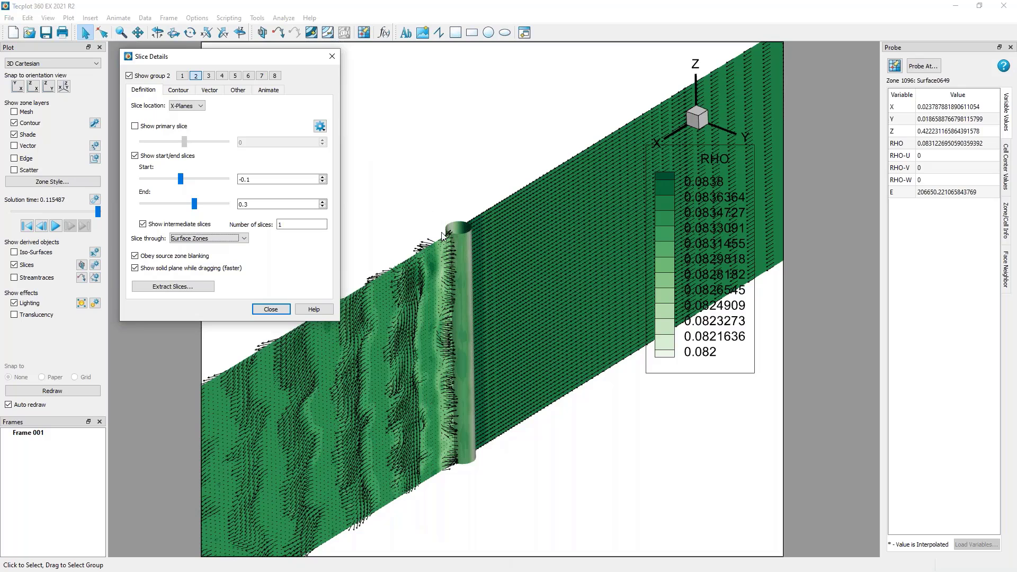
pyautogui.click(244, 238)
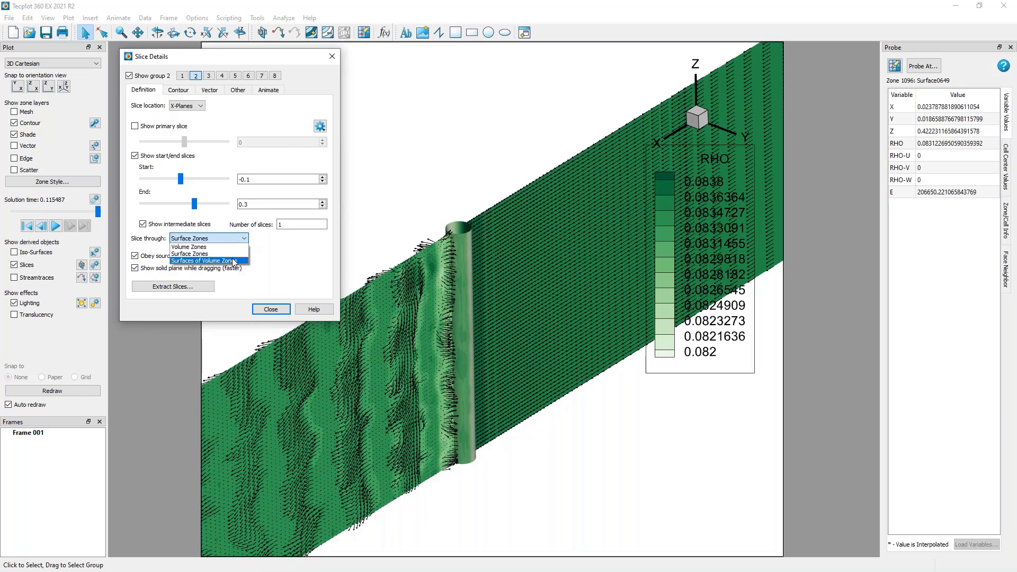
pyautogui.click(234, 261)
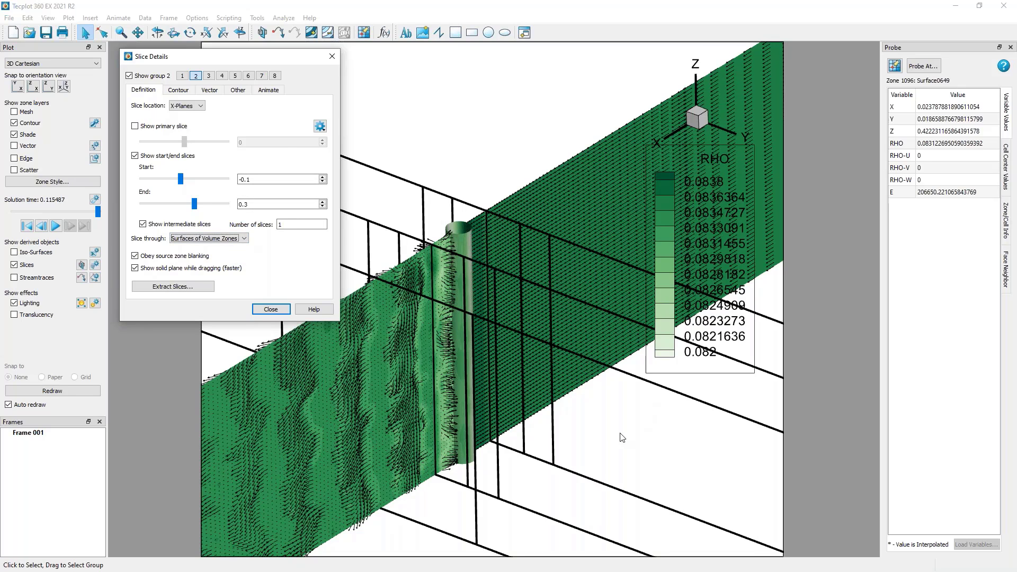
pyautogui.moveTo(623, 437); pyautogui.dragTo(579, 438, button='middle')
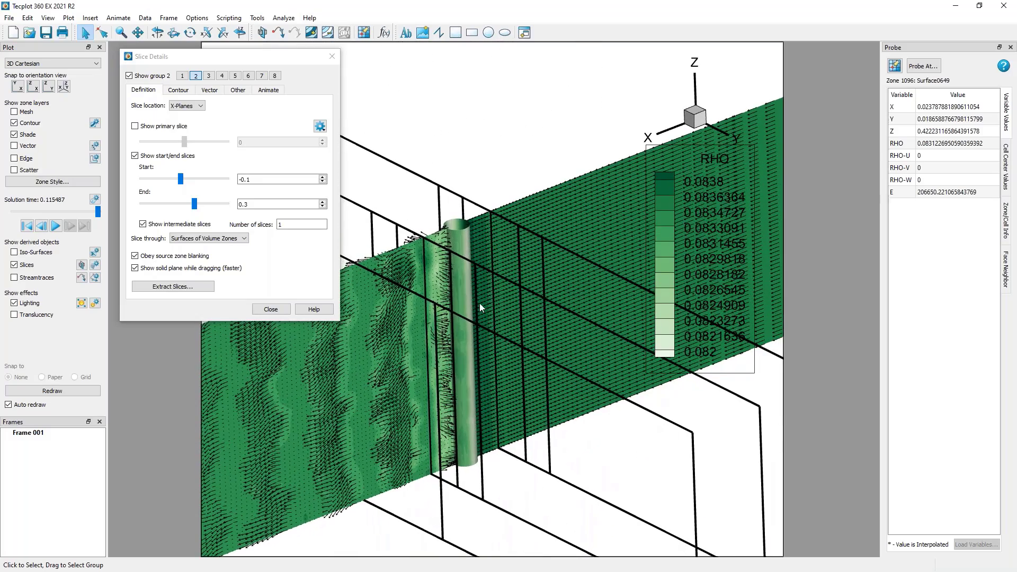
pyautogui.moveTo(480, 307); pyautogui.dragTo(477, 318, button='middle')
pyautogui.click(215, 238)
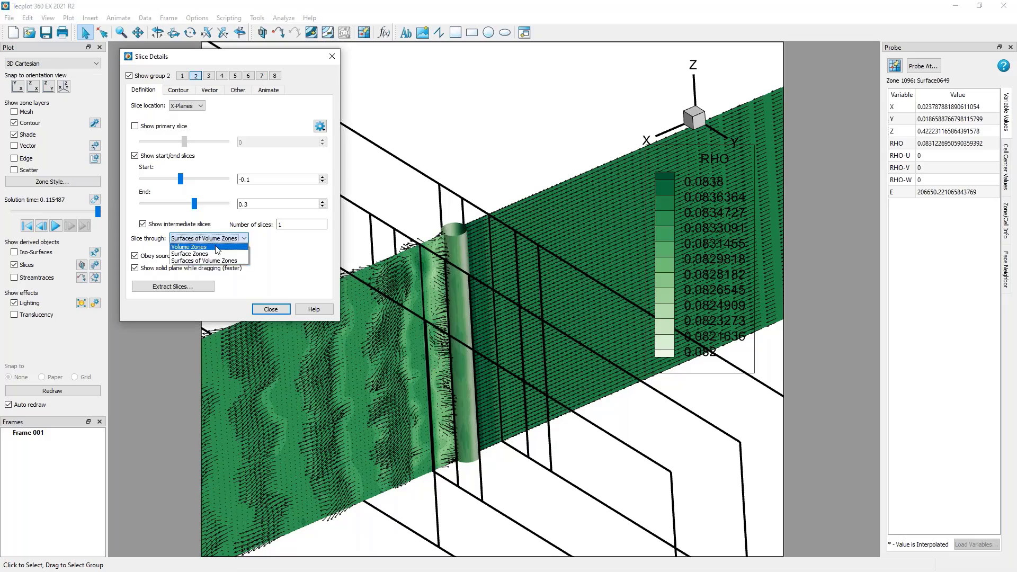
pyautogui.click(217, 247)
pyautogui.moveTo(472, 360); pyautogui.dragTo(524, 423, button='middle')
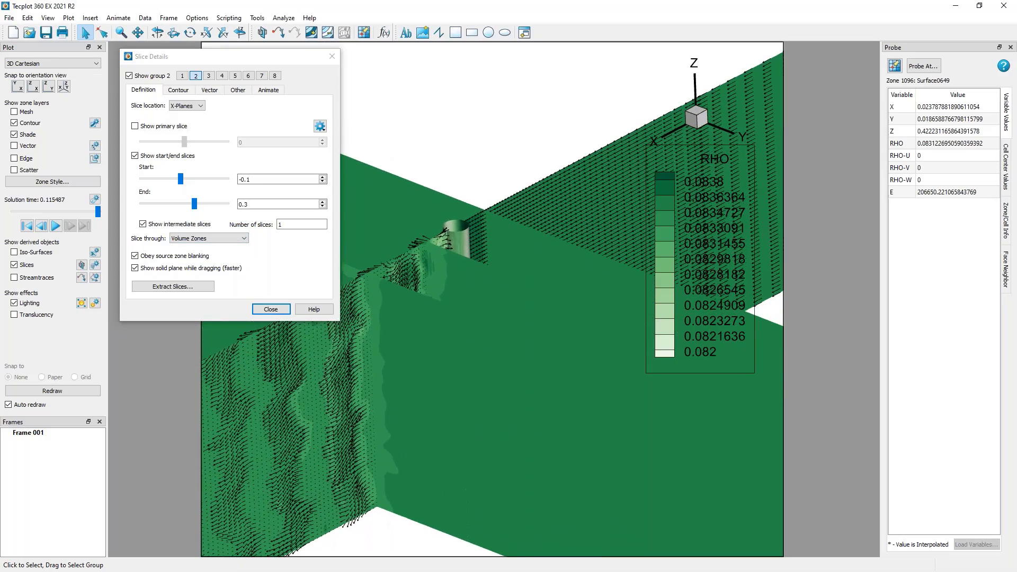
# Hide slice group 2, switch back to group 1, and close the slice details.
pyautogui.click(291, 256)
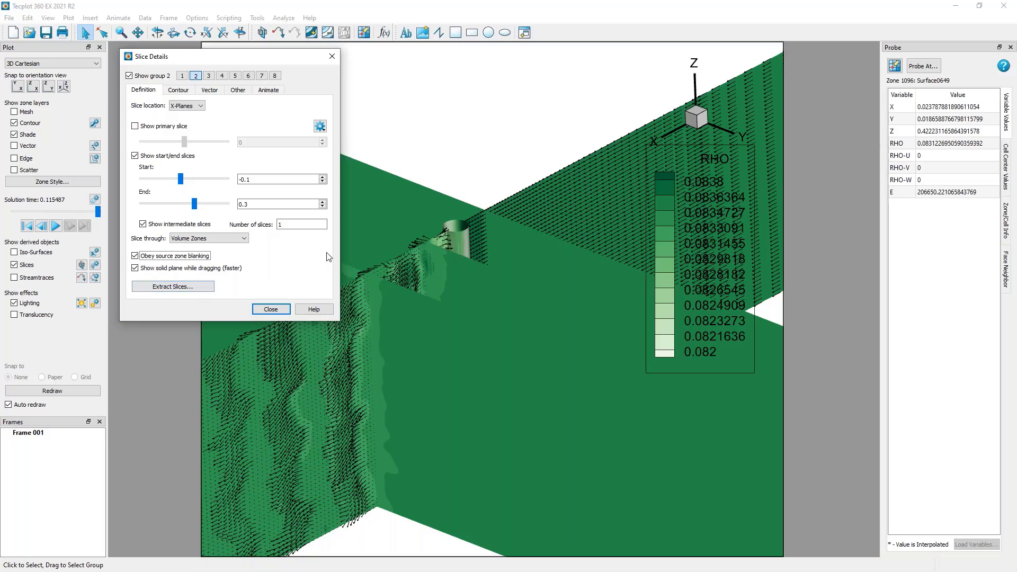
pyautogui.moveTo(523, 313)
pyautogui.mouseDown(button='middle')
pyautogui.moveTo(391, 357)
pyautogui.moveTo(335, 360)
pyautogui.moveTo(559, 287)
pyautogui.moveTo(530, 302)
pyautogui.mouseUp(button='middle')
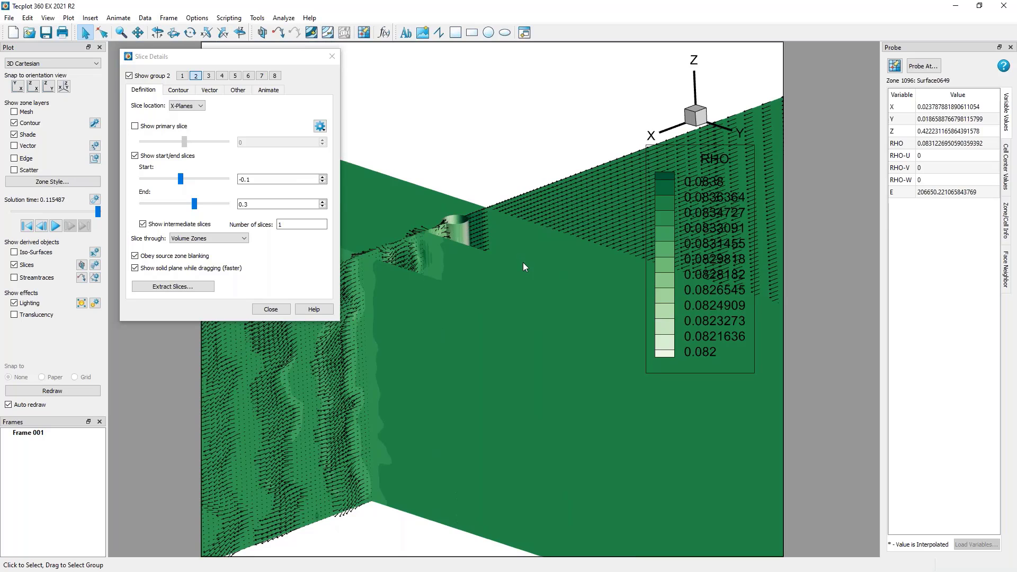
pyautogui.click(153, 77)
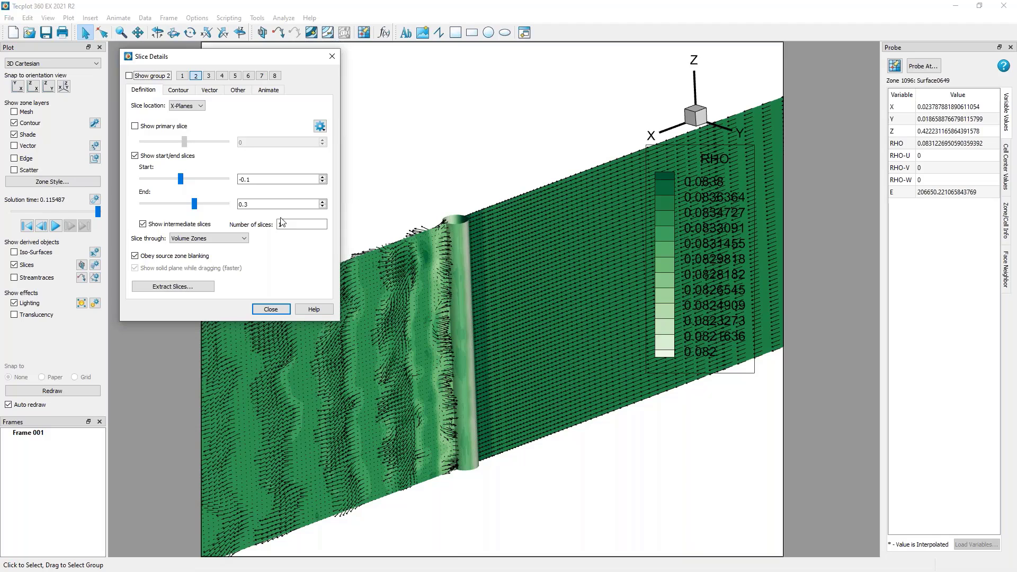
pyautogui.click(181, 76)
pyautogui.click(331, 57)
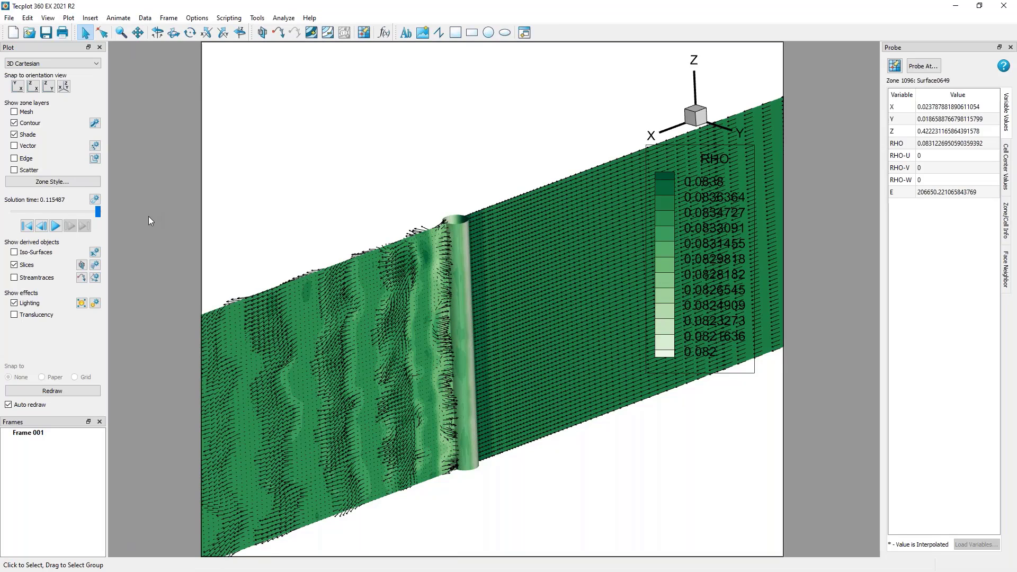
# Examine the evenly spaced vectors on the Y-plane slice in the wake beside the cylinder.
pyautogui.scroll(5, 404, 289)
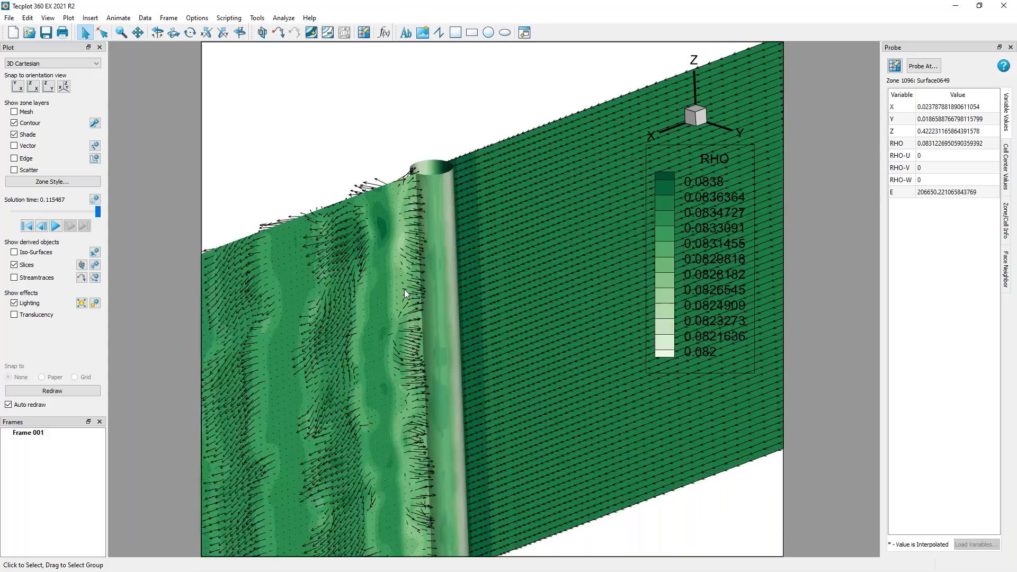
pyautogui.scroll(3, 498, 250)
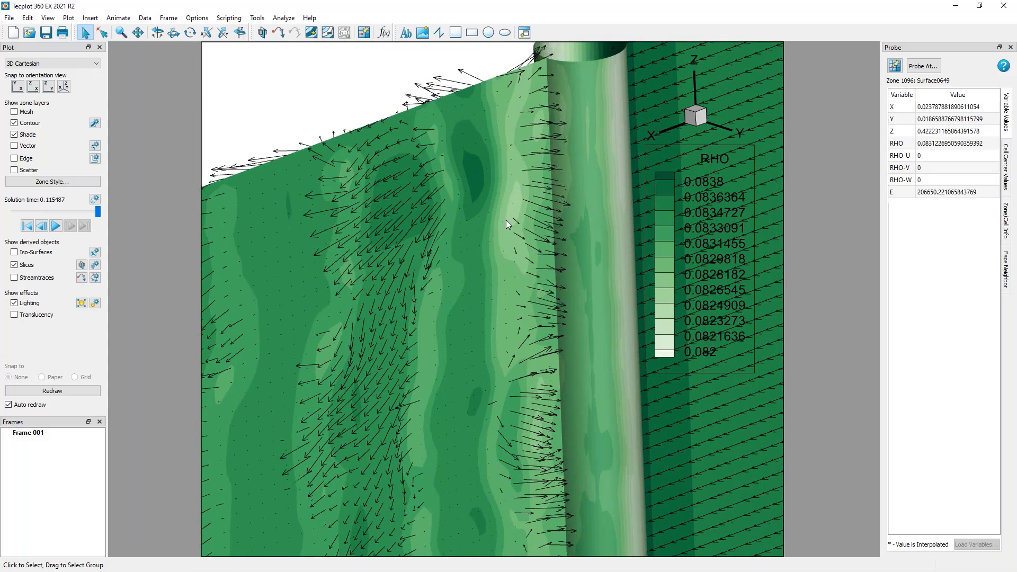
pyautogui.moveTo(506, 221); pyautogui.dragTo(484, 211, button='right')
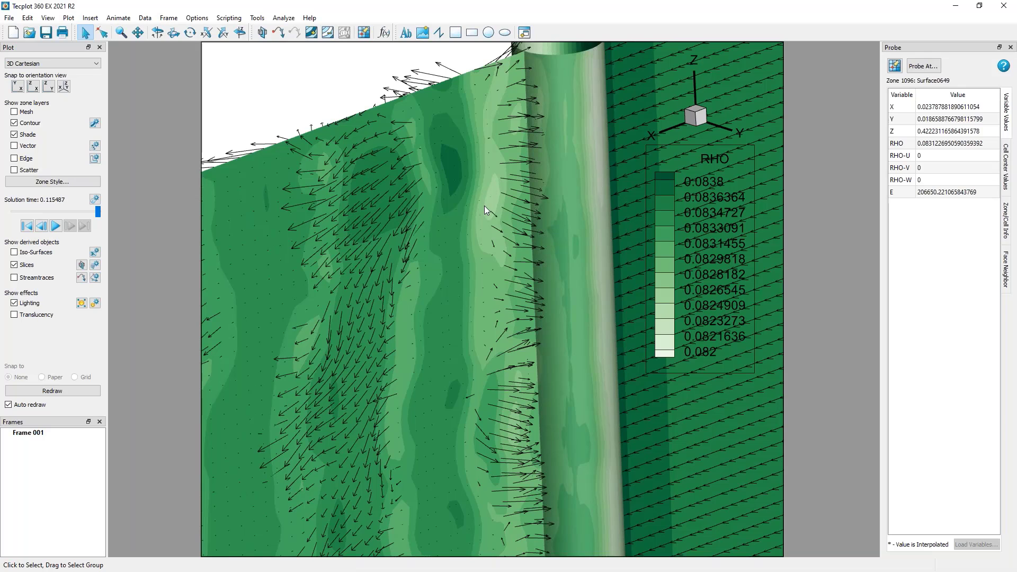
pyautogui.scroll(-2, 478, 343)
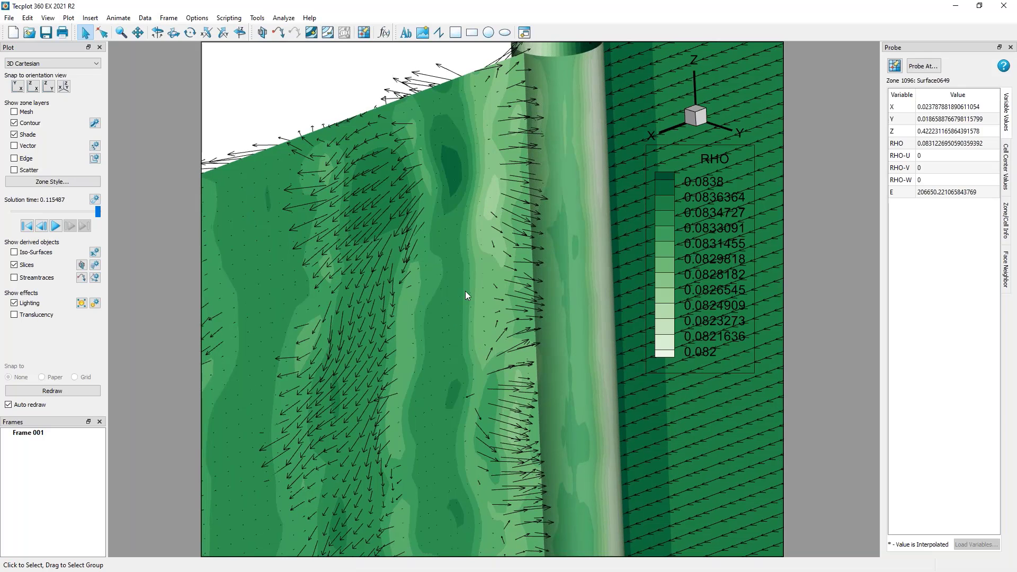
pyautogui.scroll(-2, 485, 319)
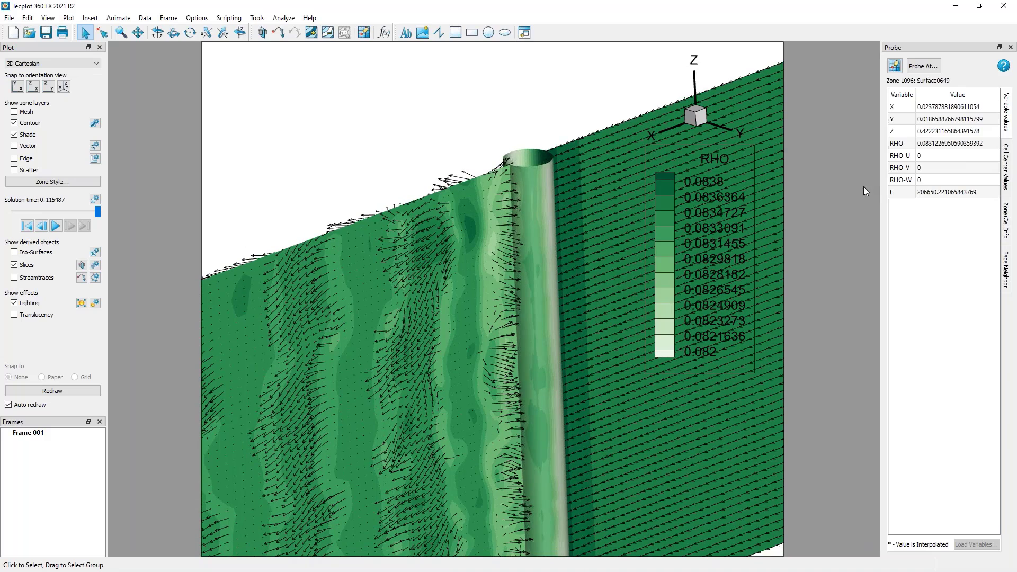
pyautogui.scroll(3, 495, 335)
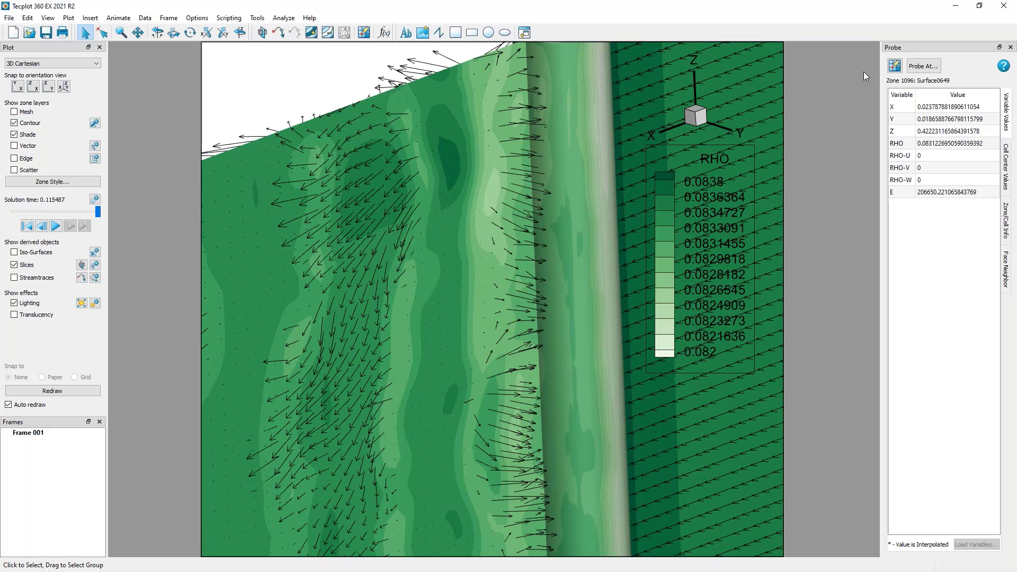
# Probe several points on the Y slice in the wake beside the cylinder and copy the RHO value of the last point.
pyautogui.click(893, 65)
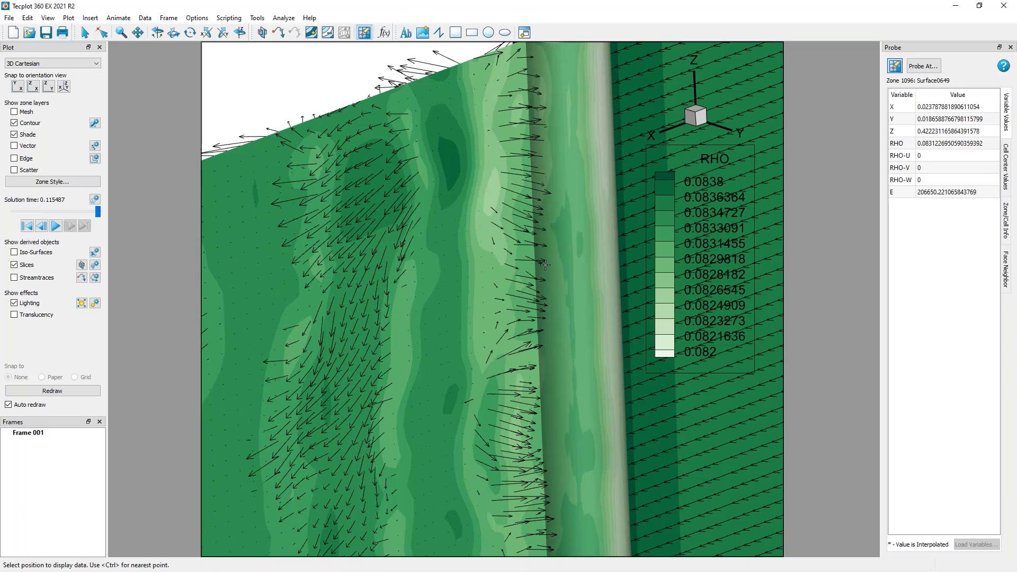
pyautogui.click(485, 233)
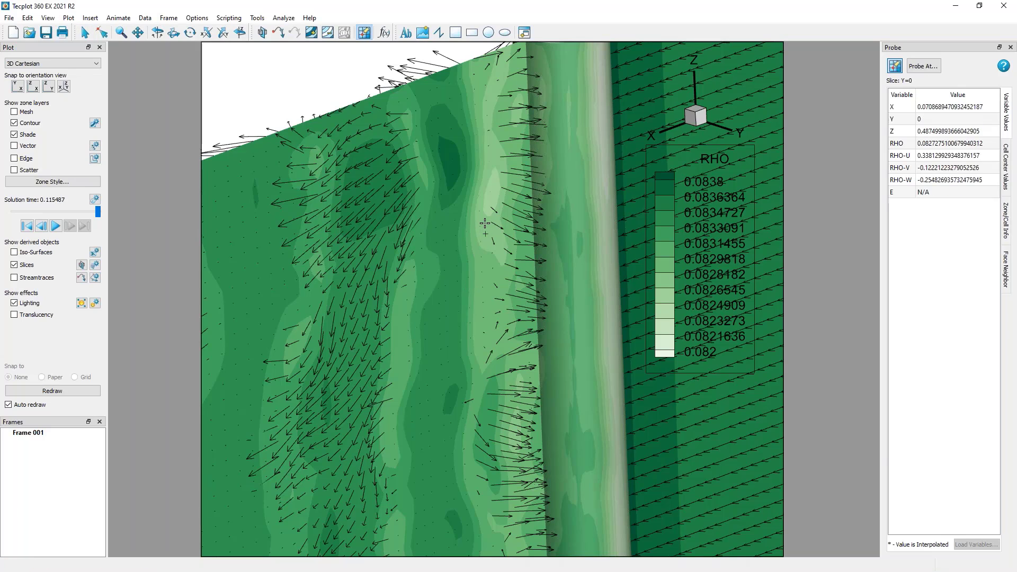
pyautogui.click(485, 223)
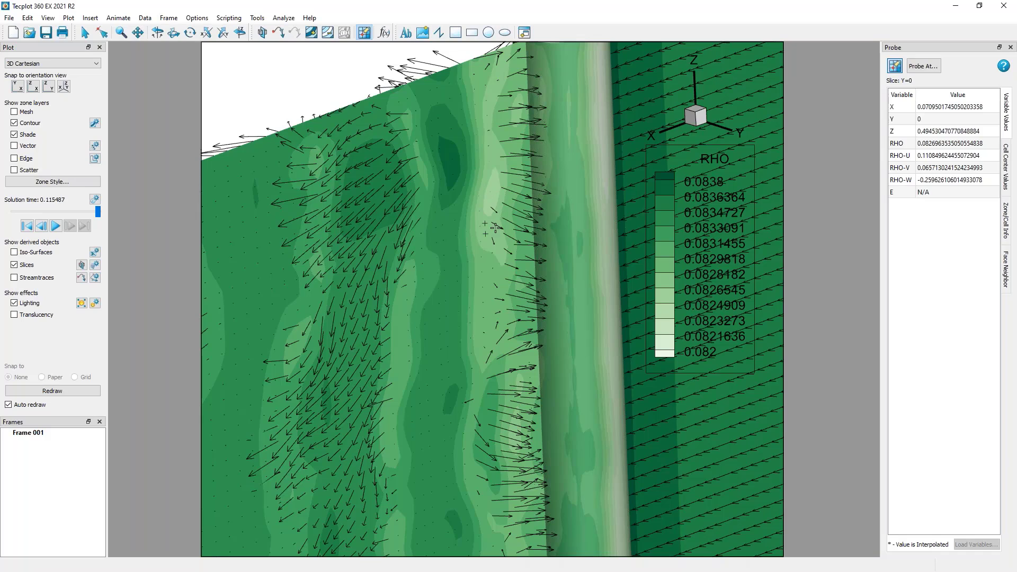
pyautogui.click(485, 260)
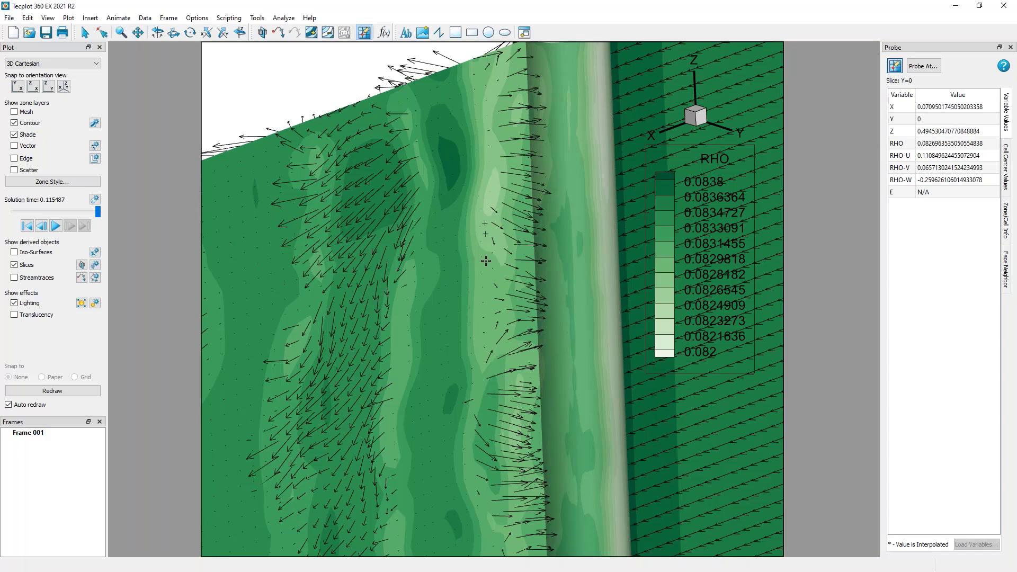
pyautogui.click(953, 144)
pyautogui.rightClick(953, 144)
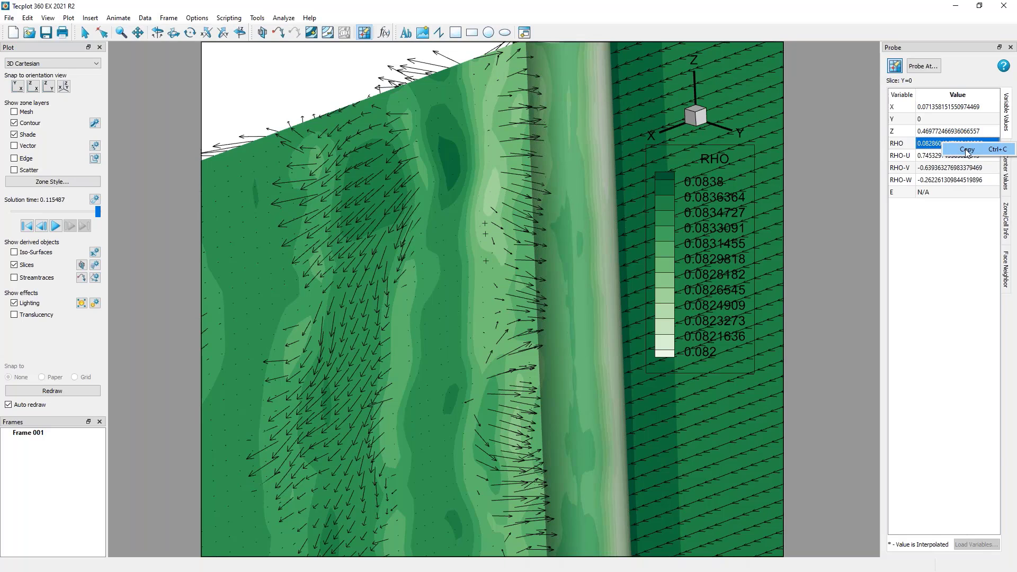
pyautogui.click(967, 151)
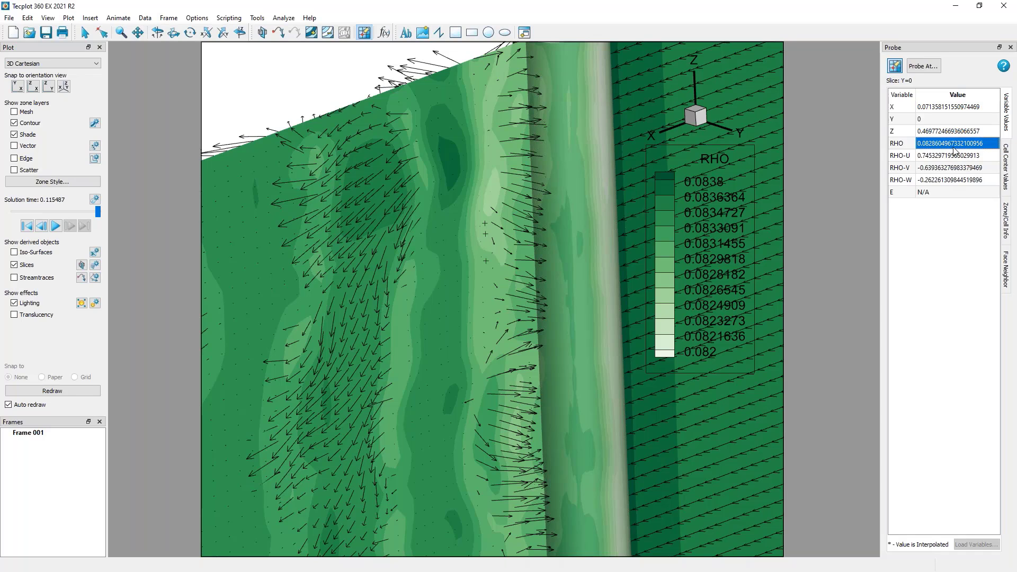
# Set Value 1 of iso-surface group 1, defined by RHO, to the copied value 0.0828604967332.
pyautogui.click(95, 252)
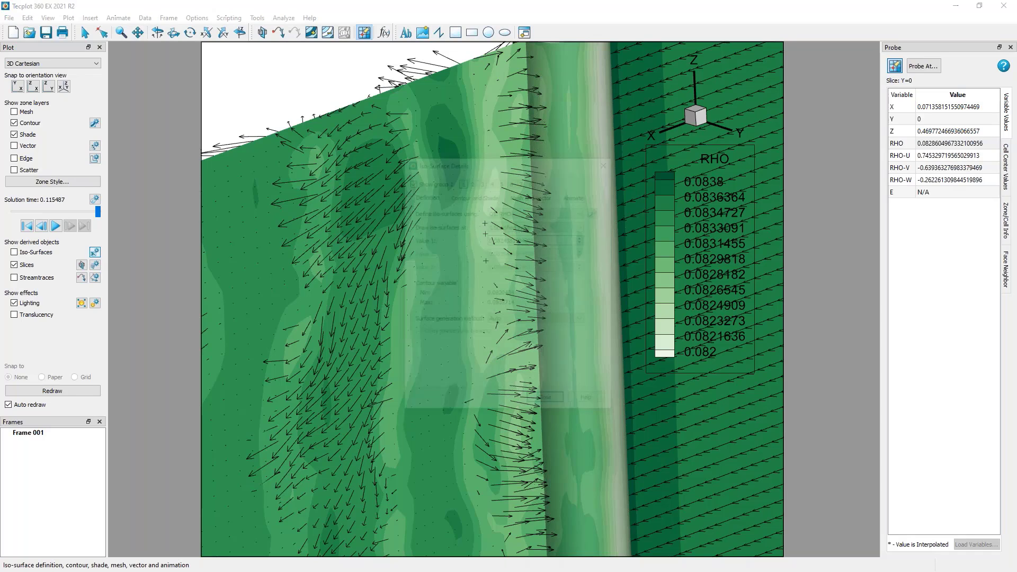
pyautogui.moveTo(523, 162); pyautogui.dragTo(231, 142)
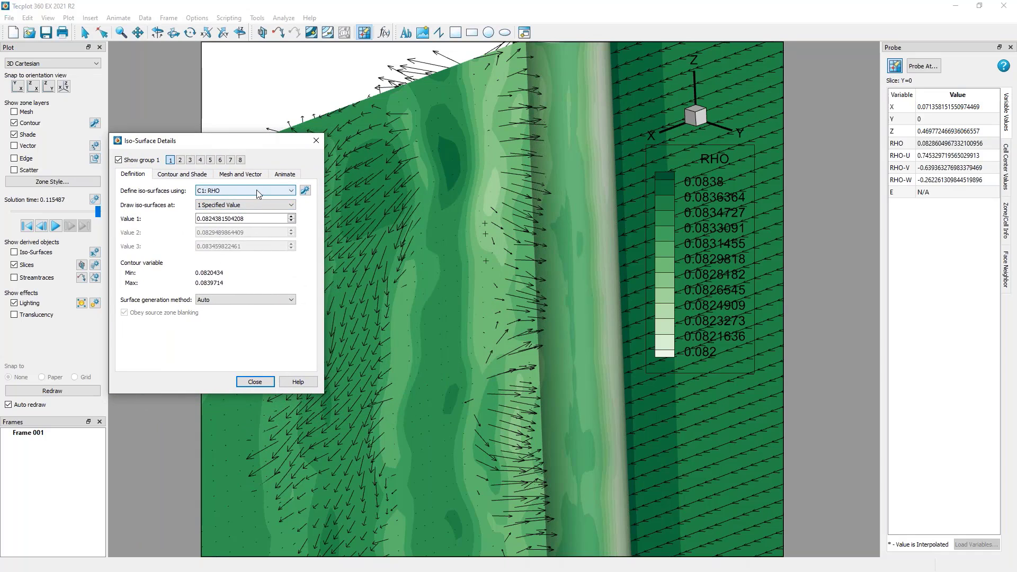
pyautogui.click(257, 191)
pyautogui.click(257, 190)
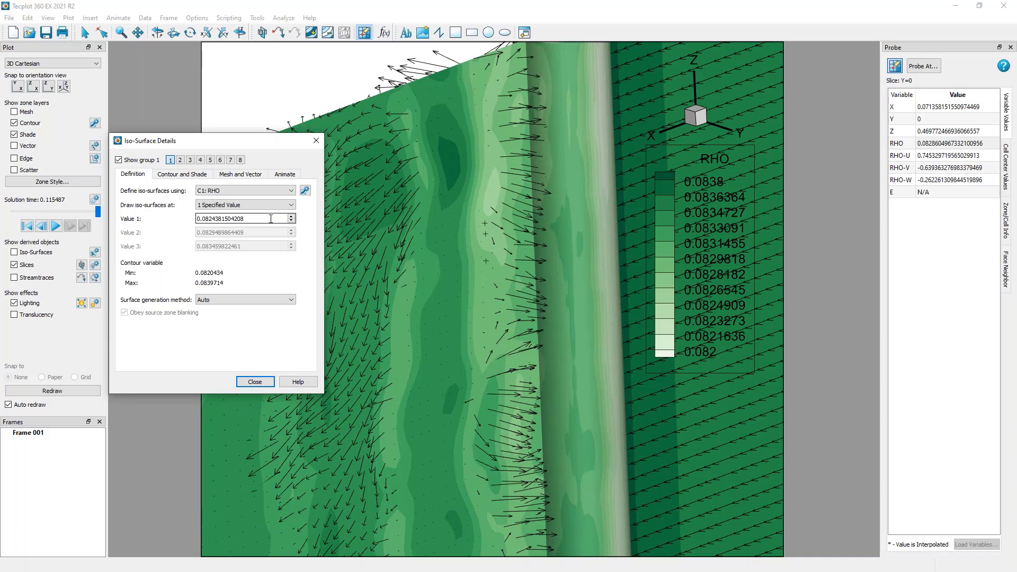
pyautogui.moveTo(269, 218); pyautogui.dragTo(121, 214)
pyautogui.hotkey('ctrl', 'v')
pyautogui.press('Tab')
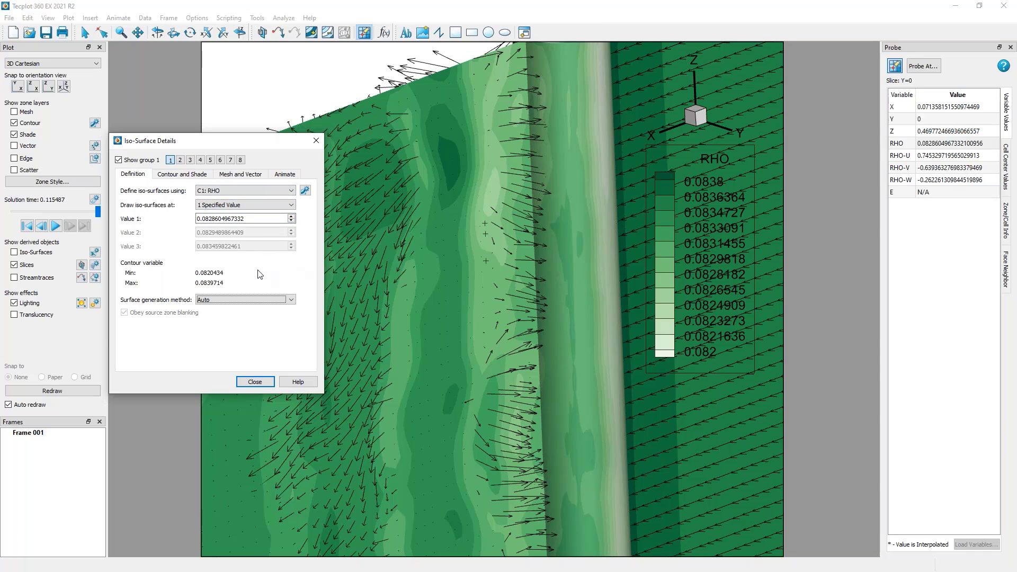
pyautogui.moveTo(248, 141); pyautogui.dragTo(265, 121)
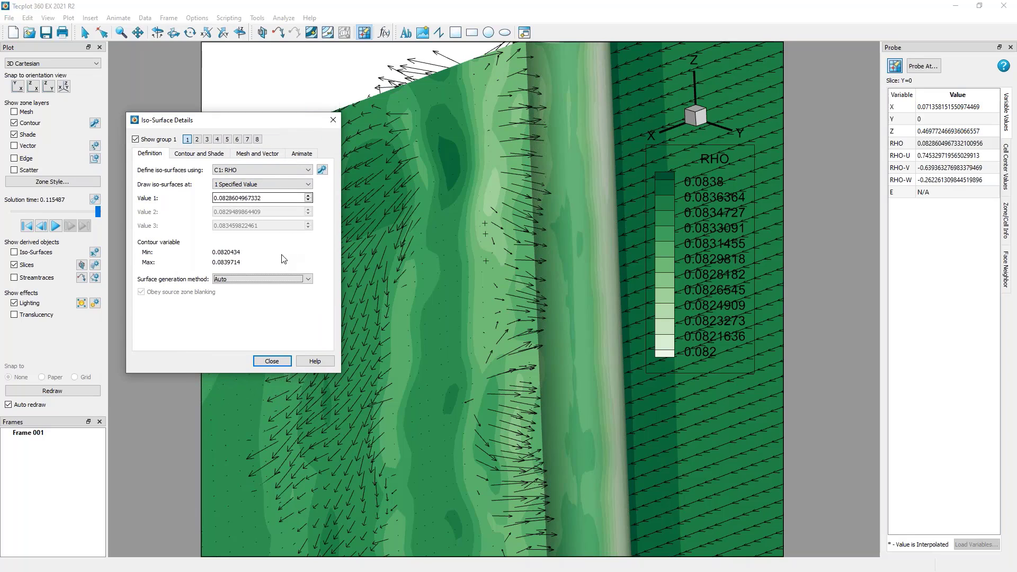
# Show the iso-surfaces in the plot, view the one behind the cylinder, and close the iso-surface details.
pyautogui.click(40, 253)
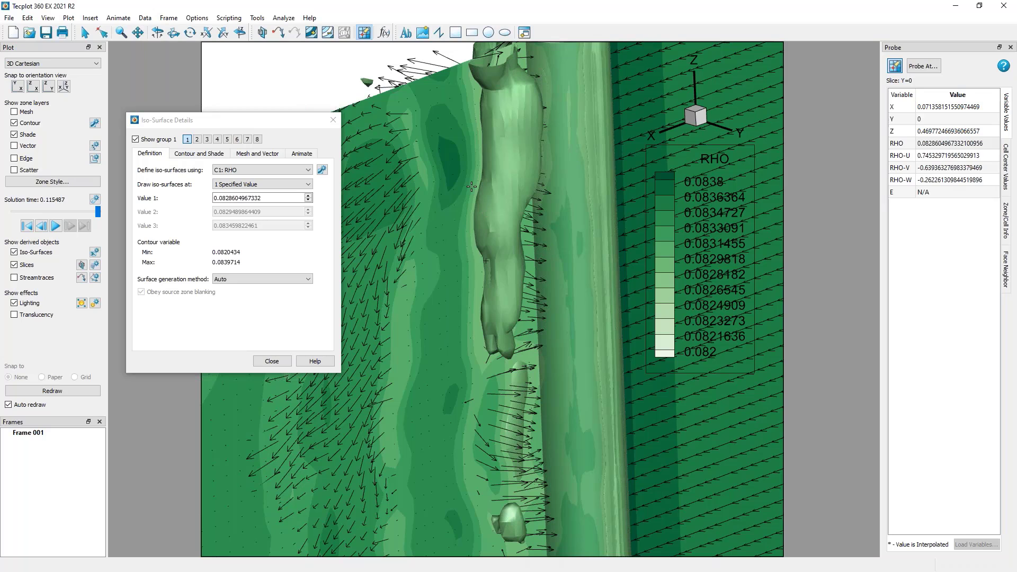
pyautogui.keyDown('ctrl'); pyautogui.moveTo(542, 237); pyautogui.dragTo(535, 275, button='right'); pyautogui.keyUp('ctrl')
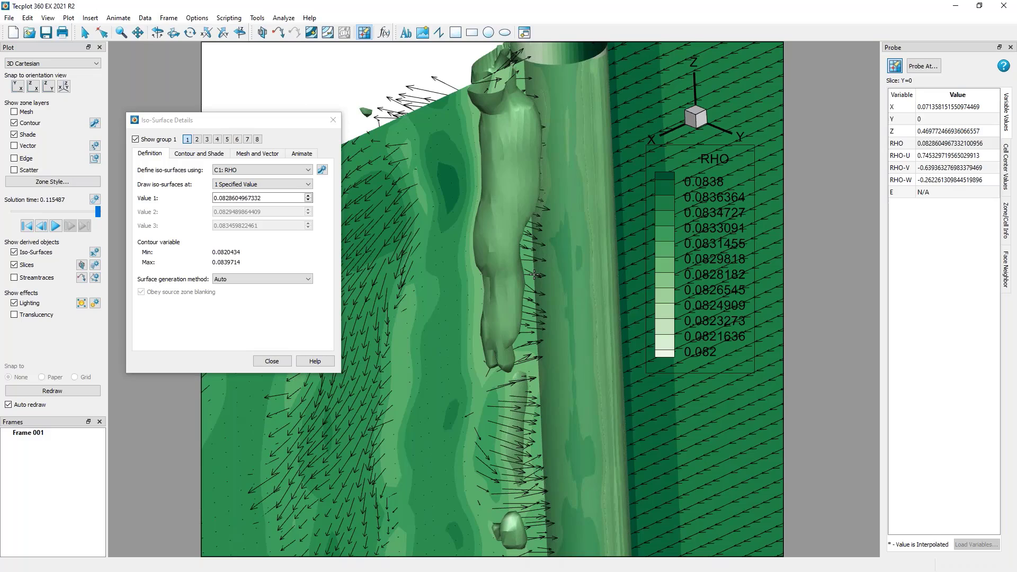
pyautogui.click(272, 361)
# Play the solution time animation with the whole cylinder in view to examine how the iso-surface develops in the wake.
pyautogui.click(90, 36)
pyautogui.keyDown('ctrl'); pyautogui.moveTo(475, 415); pyautogui.dragTo(451, 495, button='right'); pyautogui.keyUp('ctrl')
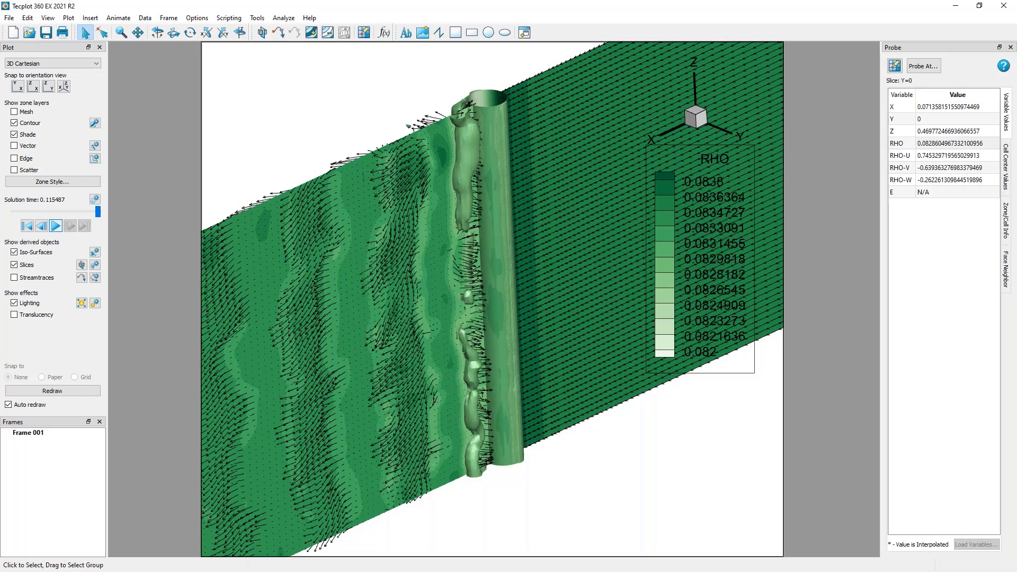
pyautogui.click(55, 226)
pyautogui.moveTo(443, 134); pyautogui.dragTo(450, 400, button='middle')
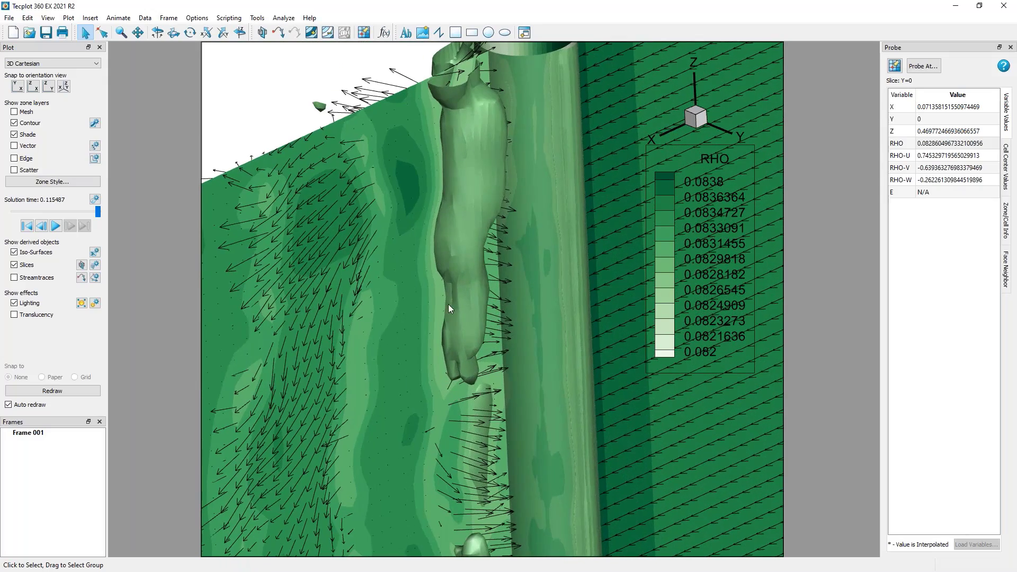
# Make iso-surface group 1 behind the cylinder translucent and deselect it.
pyautogui.rightClick(463, 162)
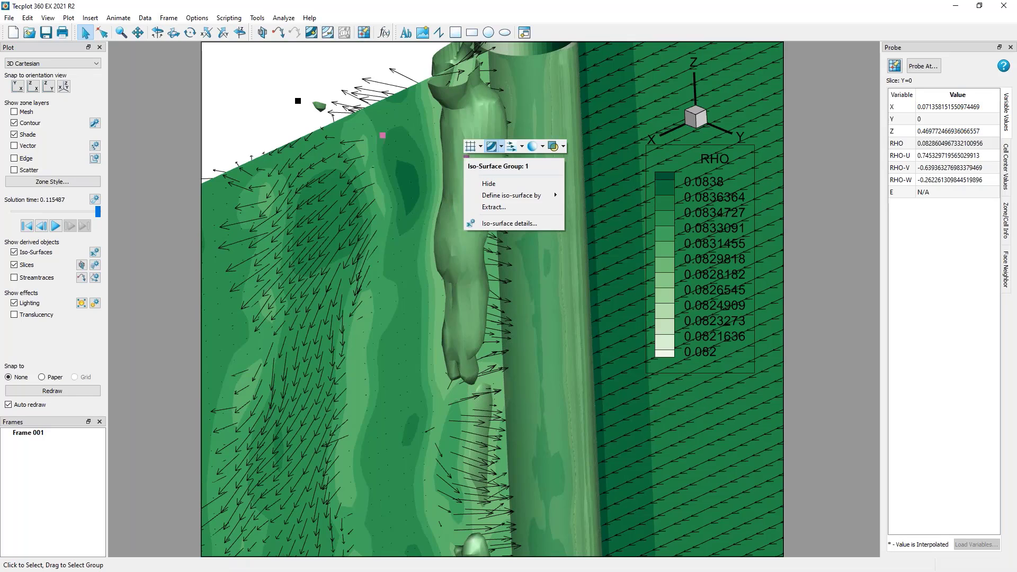
pyautogui.click(554, 146)
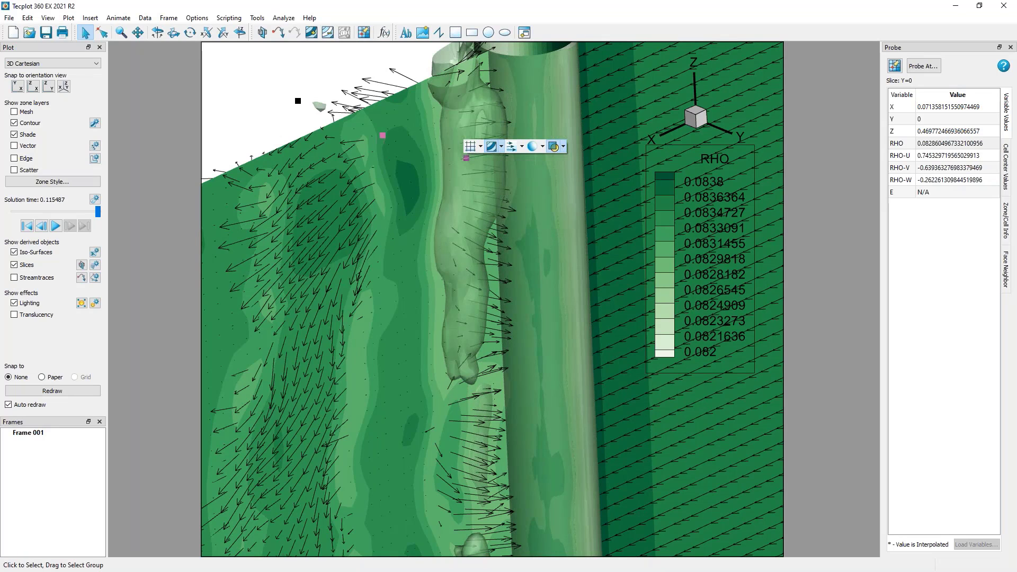
pyautogui.click(311, 70)
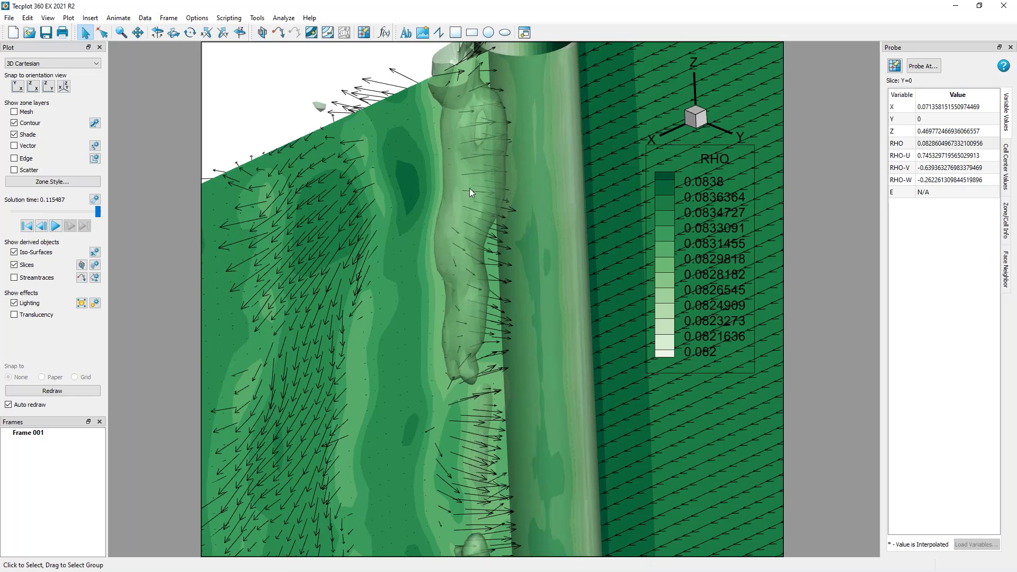
pyautogui.moveTo(467, 377); pyautogui.dragTo(479, 195, button='middle')
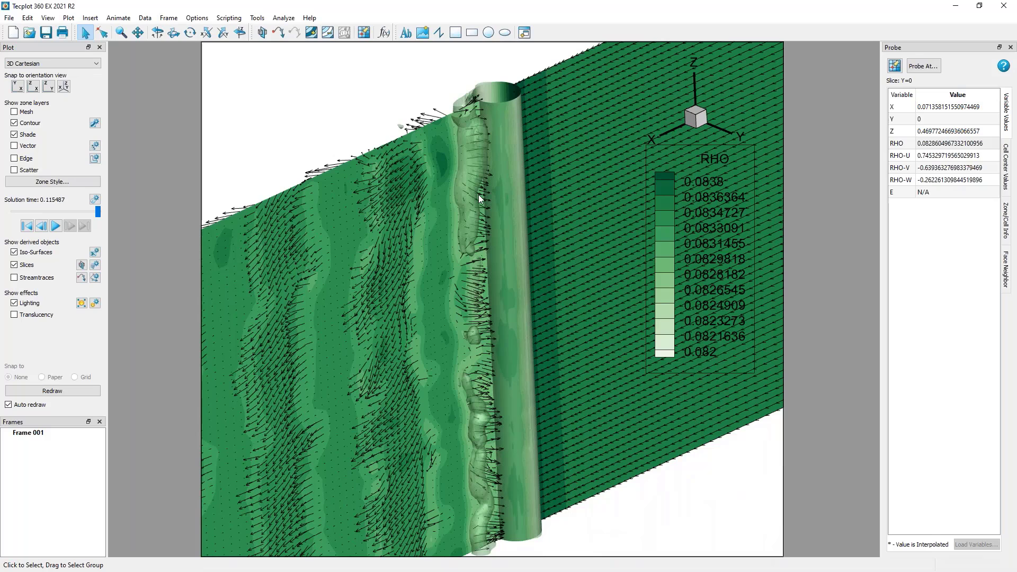
# Place individual streamtraces and a vertical rake of 10 streamtraces on the upper part of the slice in the wake.
pyautogui.moveTo(459, 357); pyautogui.dragTo(336, 284, button='middle')
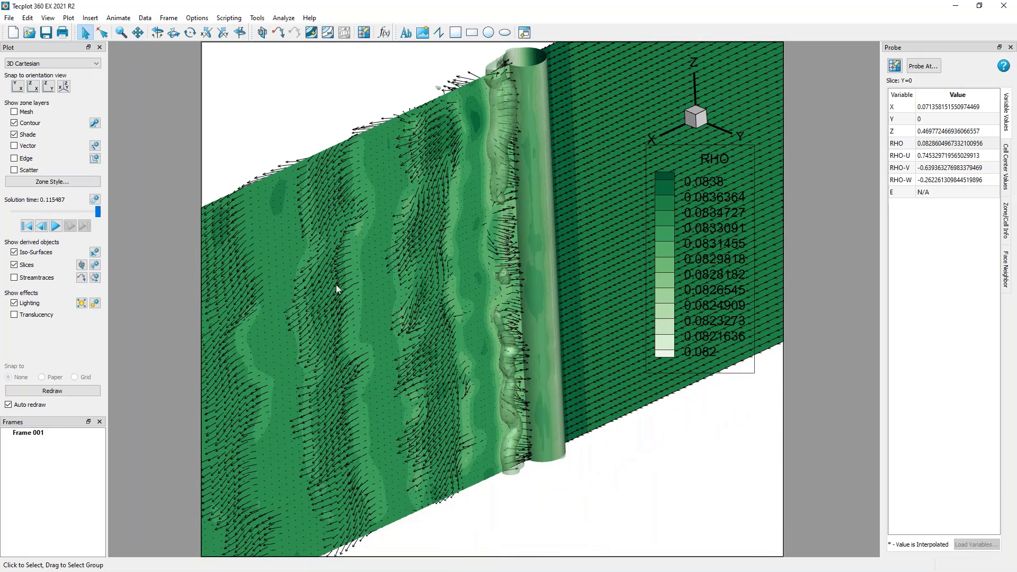
pyautogui.click(83, 278)
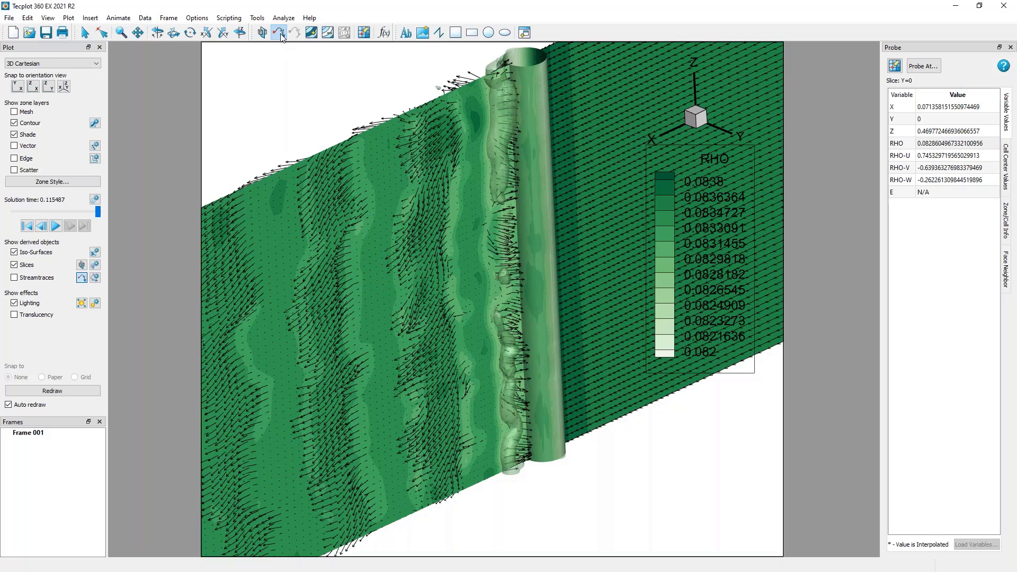
pyautogui.click(371, 143)
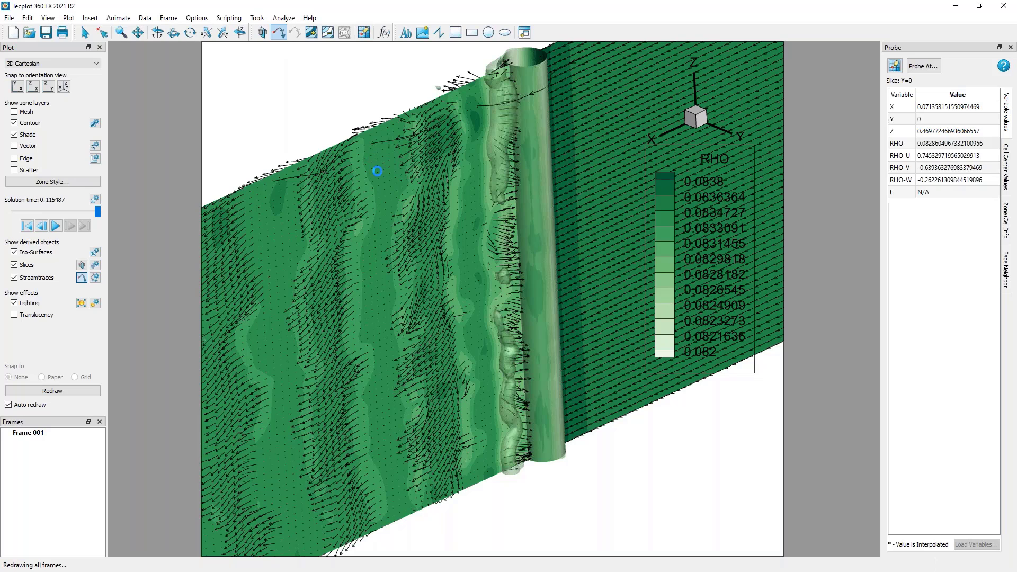
pyautogui.moveTo(375, 169); pyautogui.dragTo(373, 265)
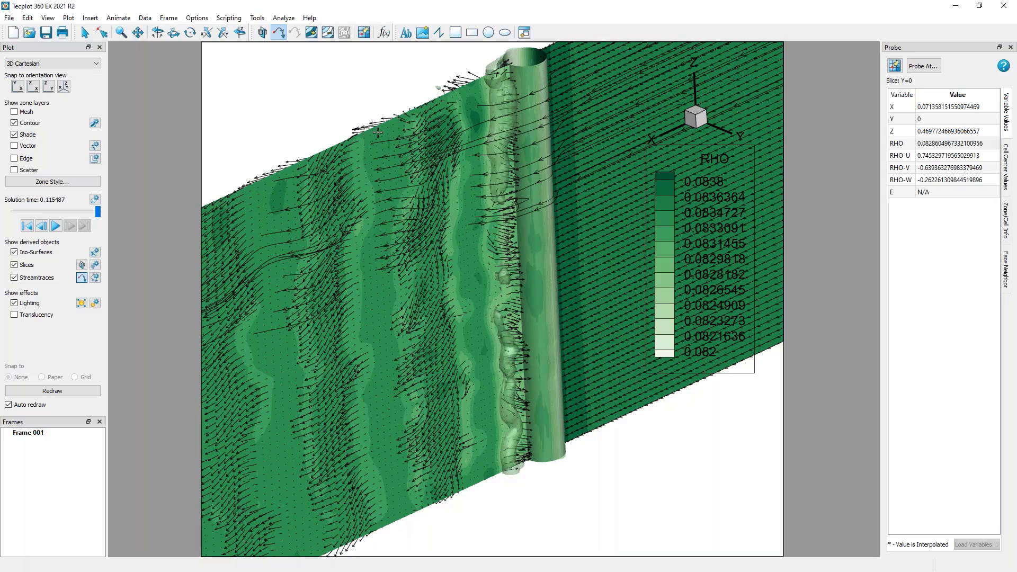
# Set the number of streamtrace seed points to 5 and place a second vertical rake lower in the wake.
pyautogui.click(94, 277)
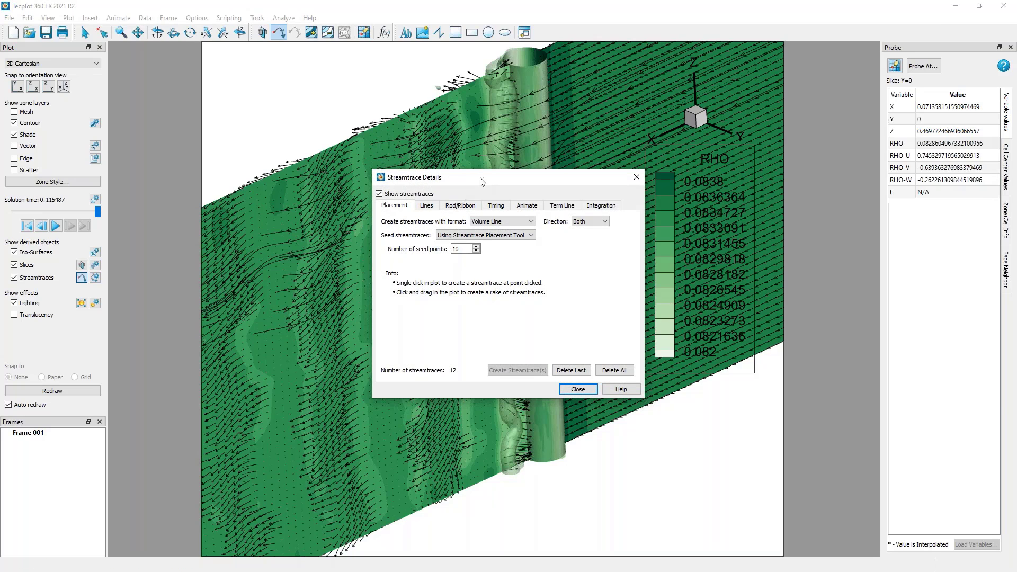
pyautogui.moveTo(482, 182); pyautogui.dragTo(667, 267)
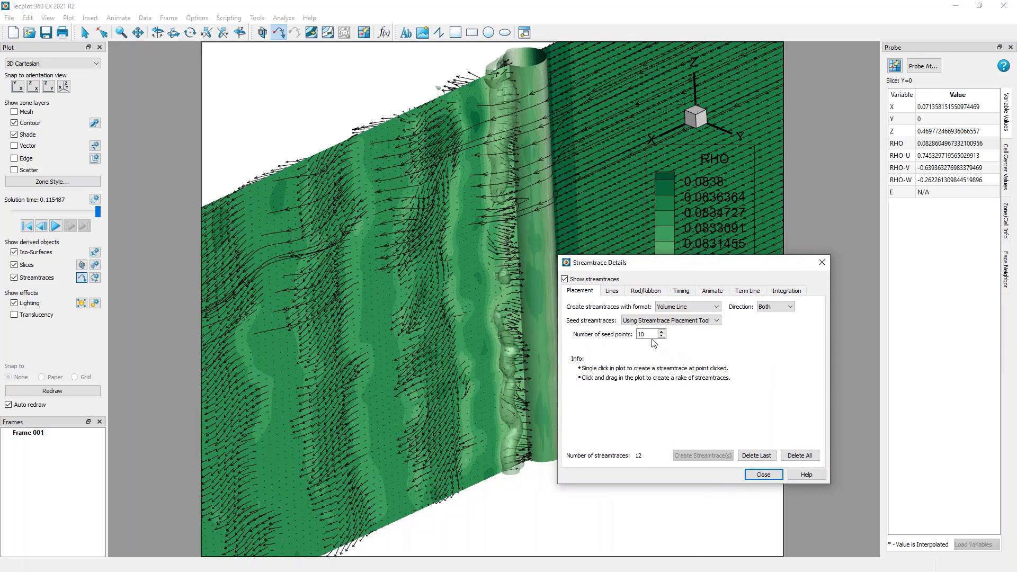
pyautogui.write('5')
pyautogui.press('Tab')
pyautogui.moveTo(375, 300); pyautogui.dragTo(383, 410)
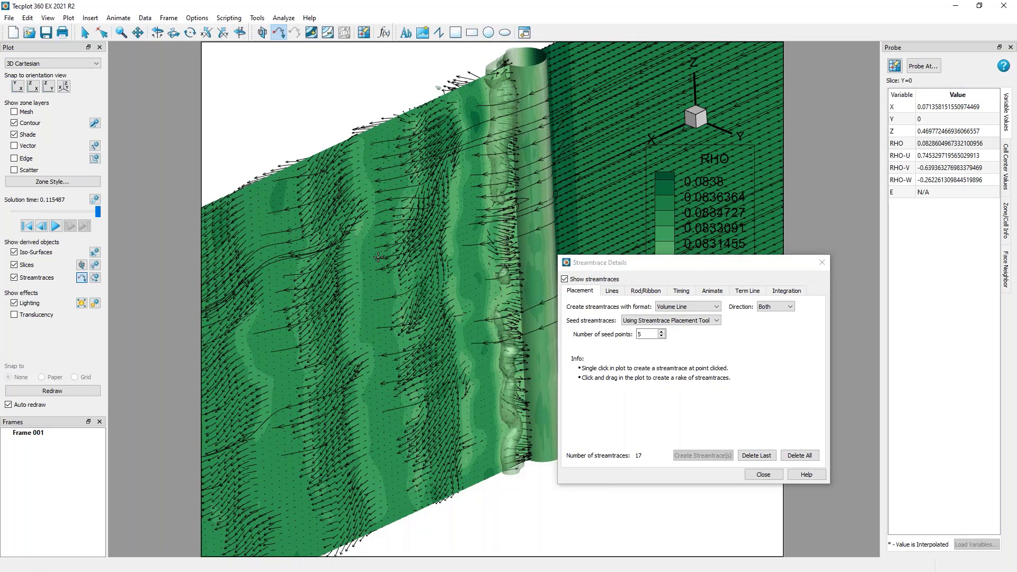
# Change the streamtrace format to Volume Ribbon and place two ribbon streamtraces in the lower part of the wake.
pyautogui.click(712, 307)
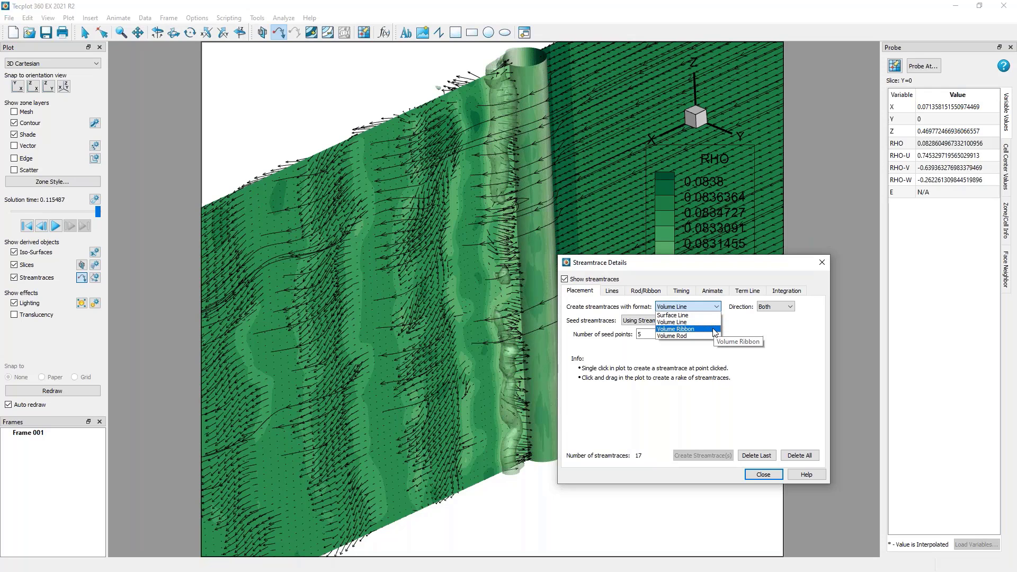
pyautogui.click(675, 329)
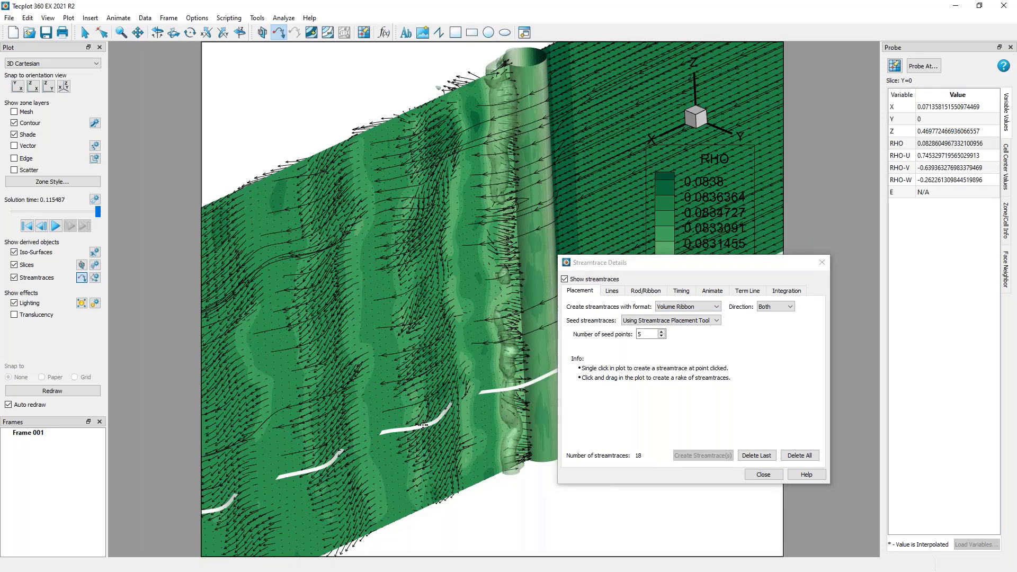
pyautogui.click(688, 307)
pyautogui.click(686, 339)
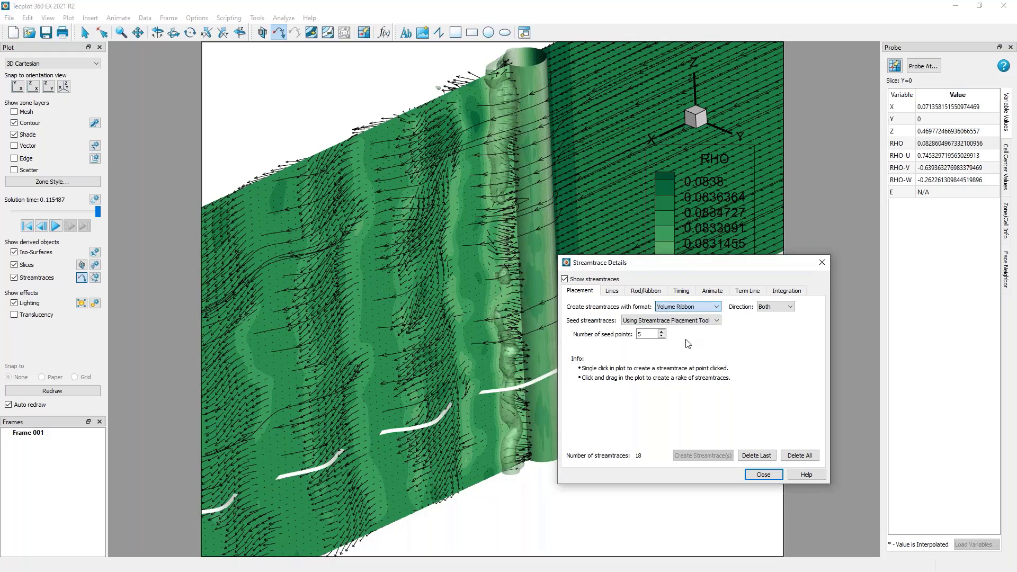
pyautogui.click(389, 466)
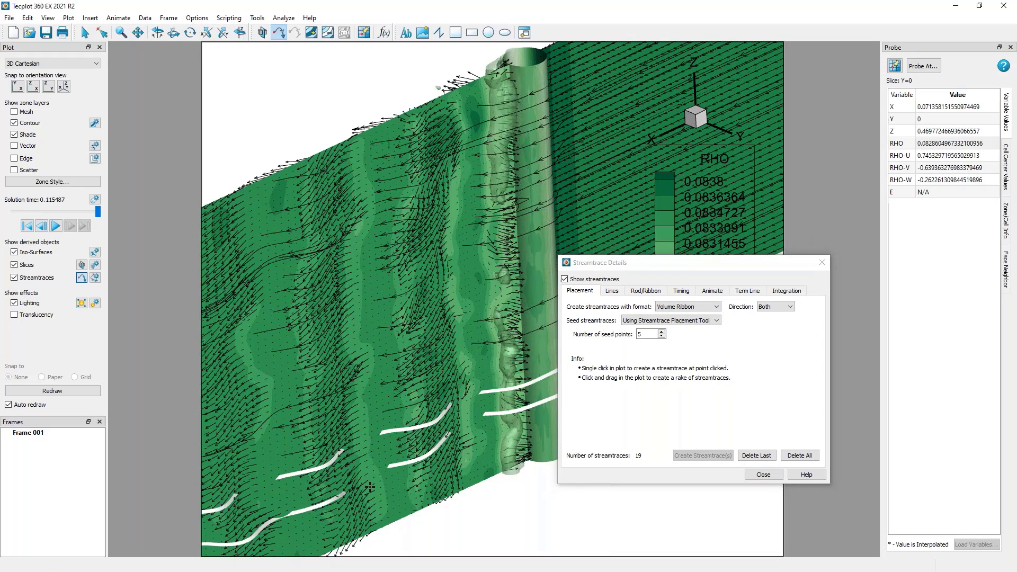
# Set the shade color of the ribbon streamtraces to red.
pyautogui.moveTo(371, 442); pyautogui.dragTo(725, 275, button='right')
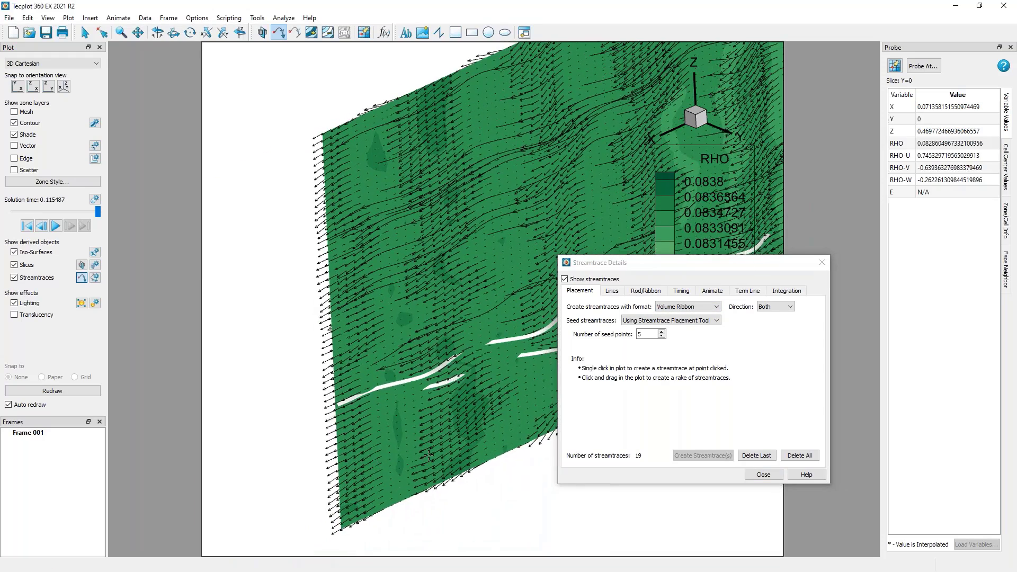
pyautogui.keyDown('ctrl'); pyautogui.moveTo(437, 281); pyautogui.dragTo(175, 352, button='right'); pyautogui.keyUp('ctrl')
pyautogui.scroll(-2, 283, 248)
pyautogui.click(646, 293)
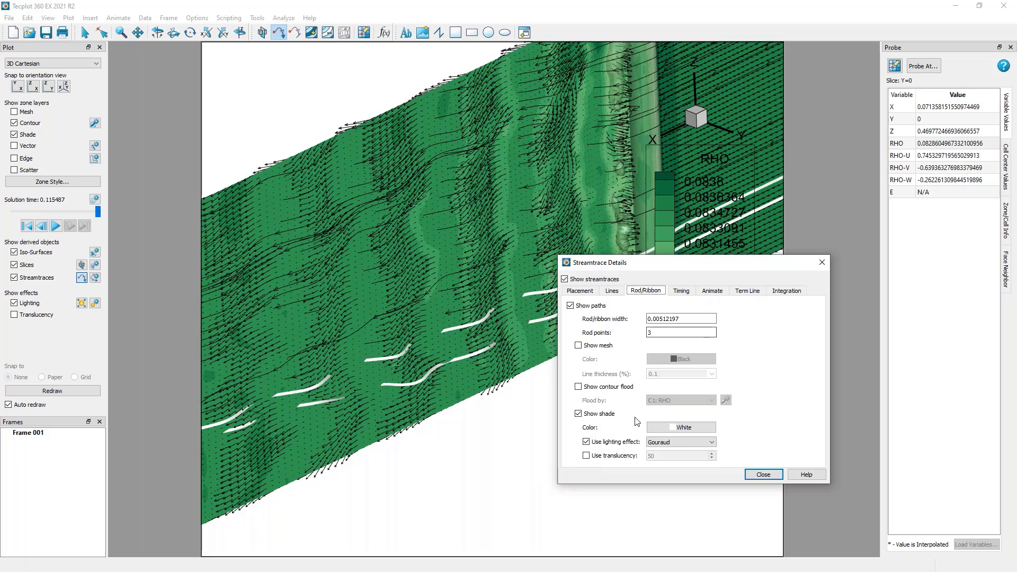
pyautogui.click(667, 427)
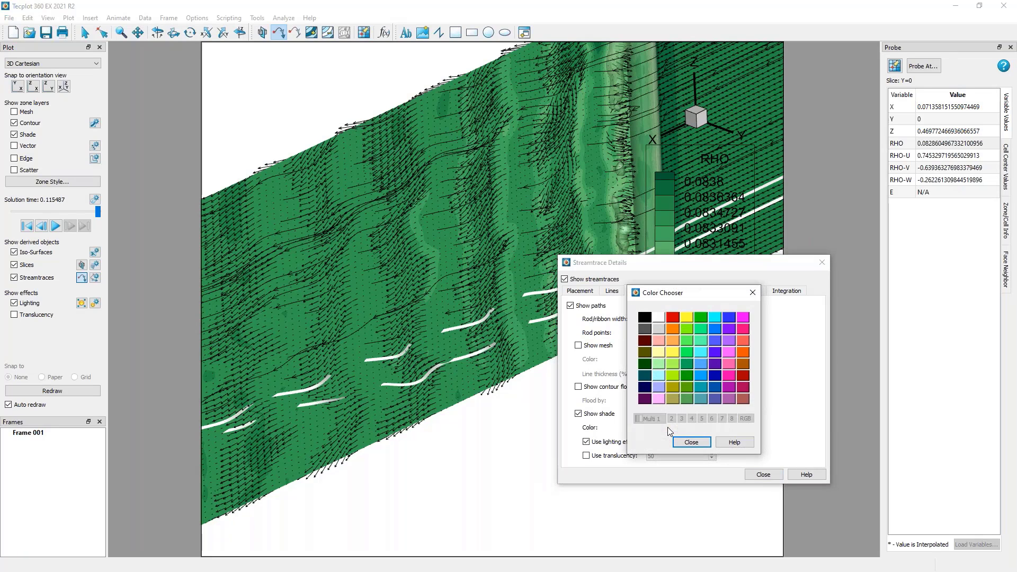
pyautogui.click(672, 317)
pyautogui.moveTo(480, 291); pyautogui.dragTo(415, 350, button='middle')
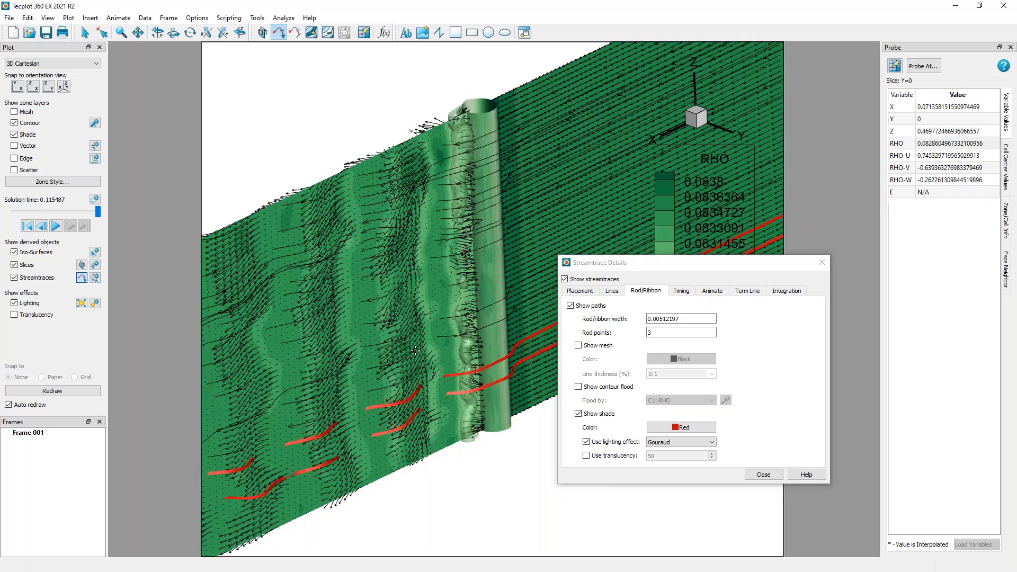
# Set the line color of the streamtraces to red.
pyautogui.click(609, 295)
pyautogui.click(635, 317)
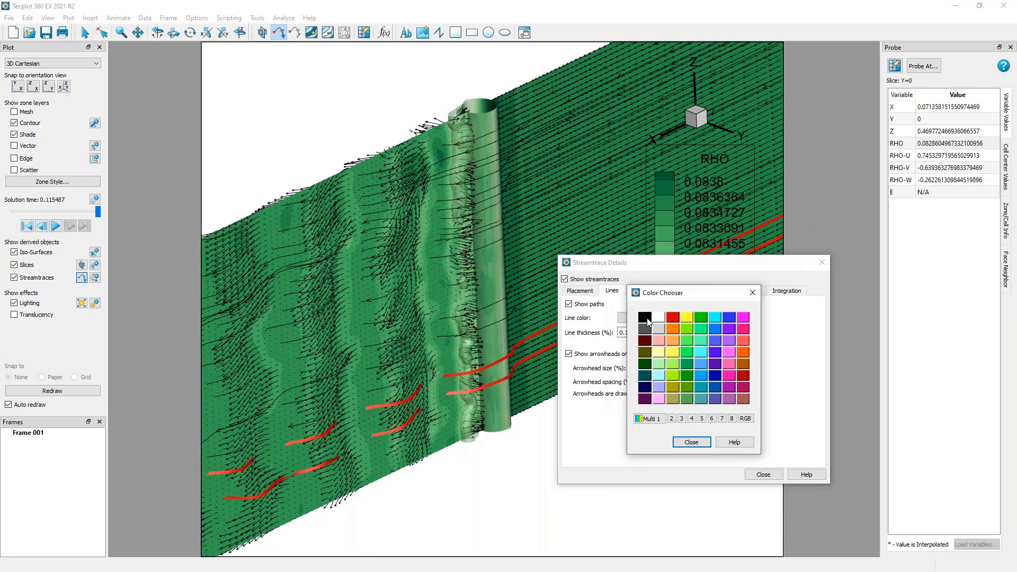
pyautogui.click(673, 317)
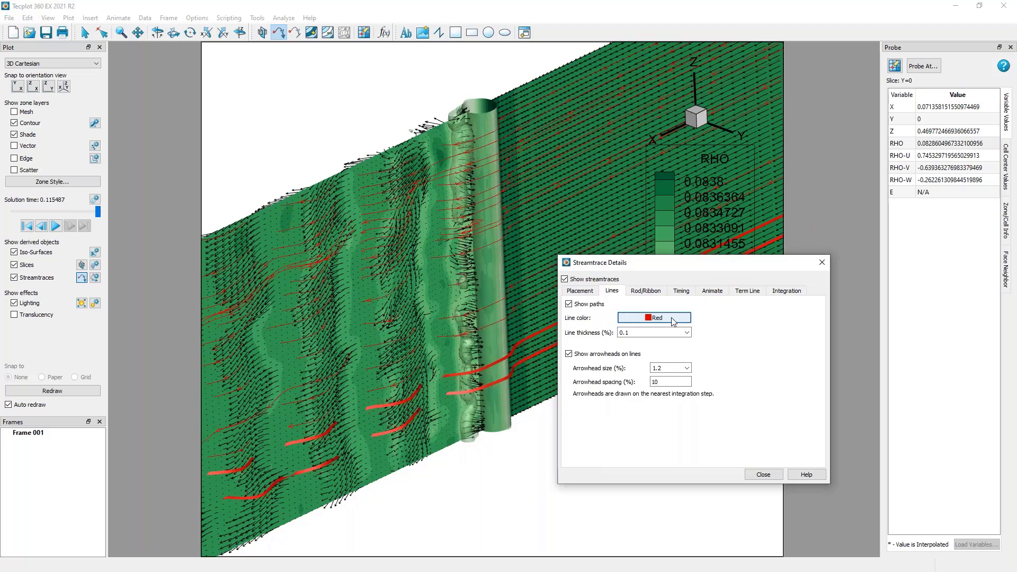
# Change the streamtrace format to Volume Rod and place a single rod streamtrace in the lower part of the wake.
pyautogui.click(580, 291)
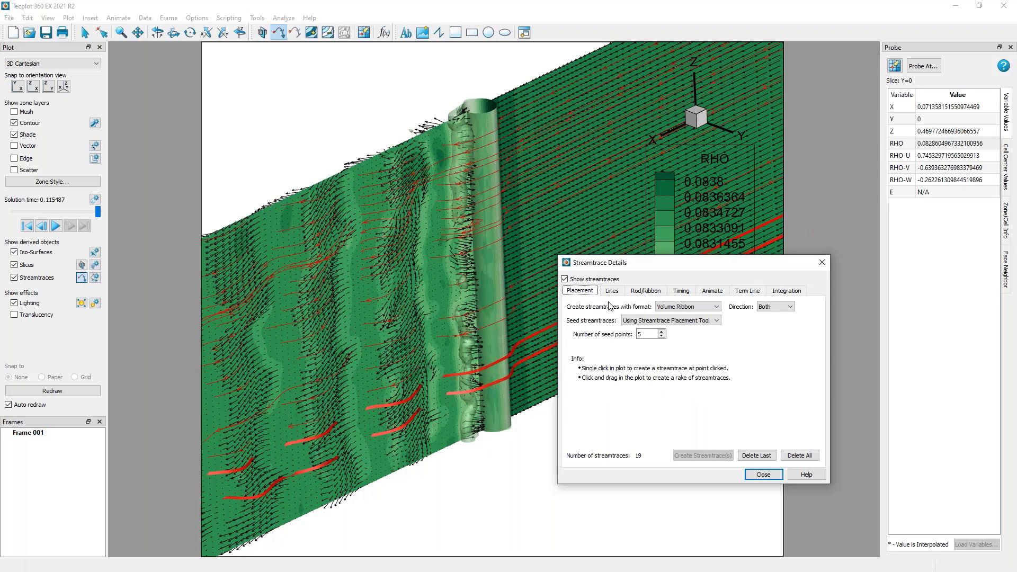
pyautogui.click(688, 306)
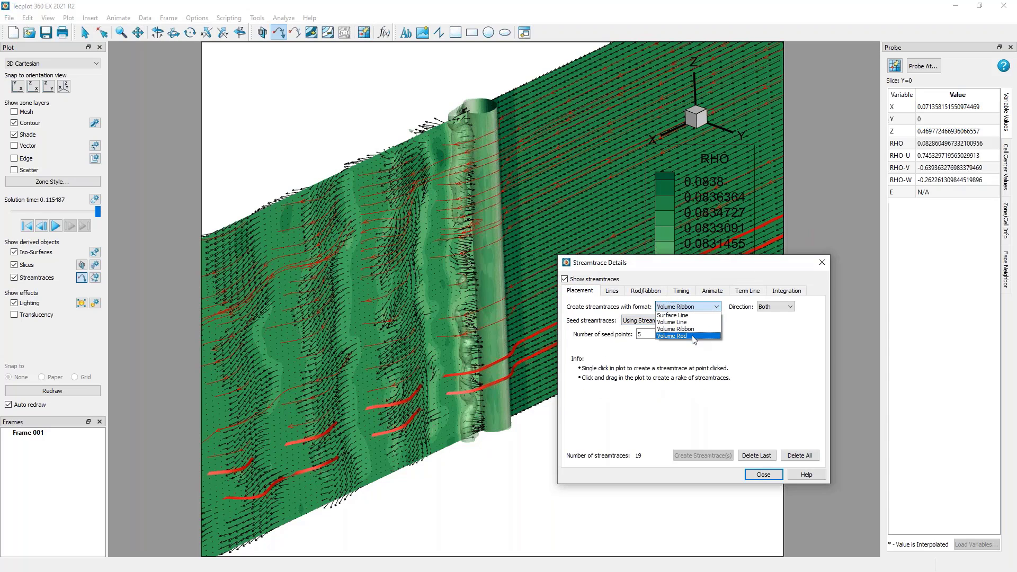
pyautogui.click(689, 335)
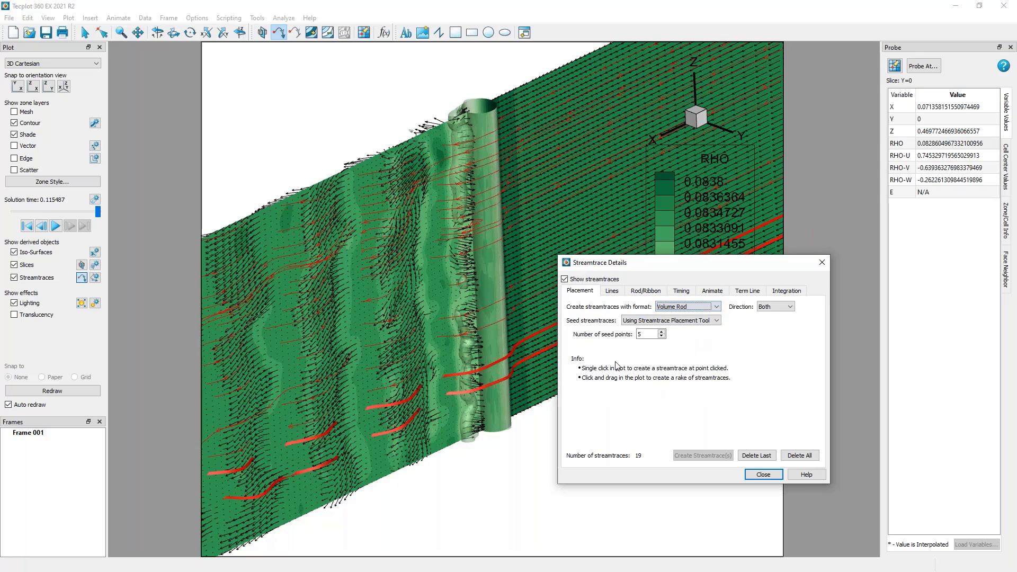
pyautogui.click(370, 447)
pyautogui.moveTo(430, 400); pyautogui.dragTo(471, 345, button='right')
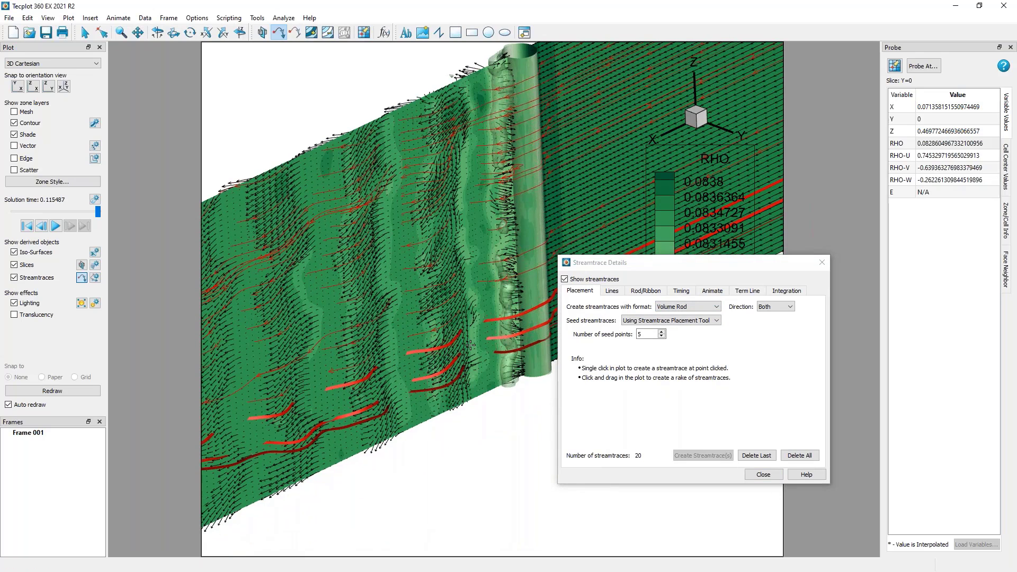
# Delete all existing streamtraces and place a vertical rake of 12 rod streamtraces across the slice in the wake.
pyautogui.click(646, 334)
pyautogui.write('12')
pyautogui.click(799, 456)
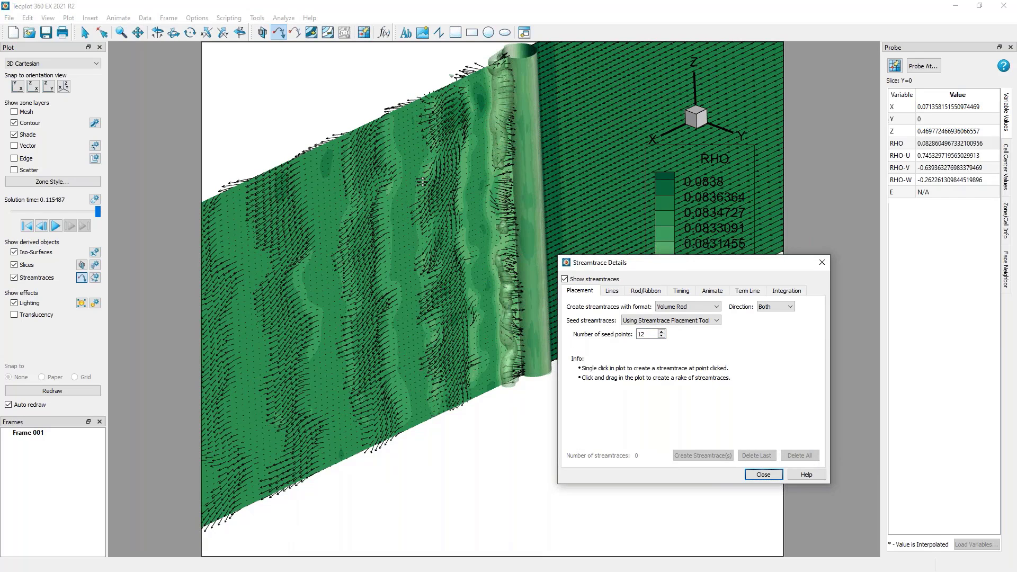
pyautogui.moveTo(399, 123); pyautogui.dragTo(418, 408)
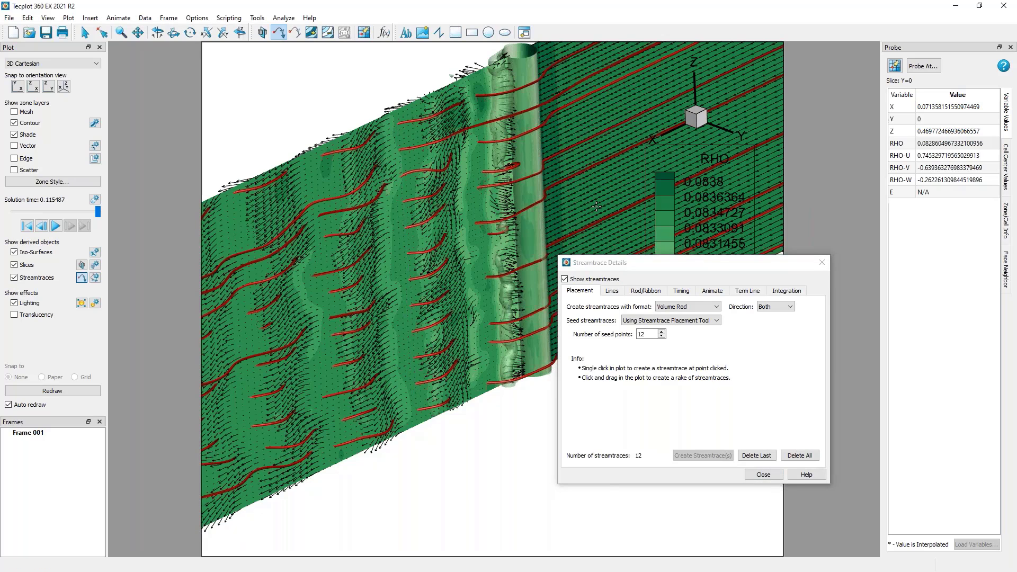
pyautogui.moveTo(487, 355)
pyautogui.keyDown('ctrl'); pyautogui.mouseDown(button='right')
pyautogui.moveTo(463, 354)
pyautogui.moveTo(585, 352)
pyautogui.moveTo(455, 355)
pyautogui.moveTo(489, 354)
pyautogui.mouseUp(button='right'); pyautogui.keyUp('ctrl')
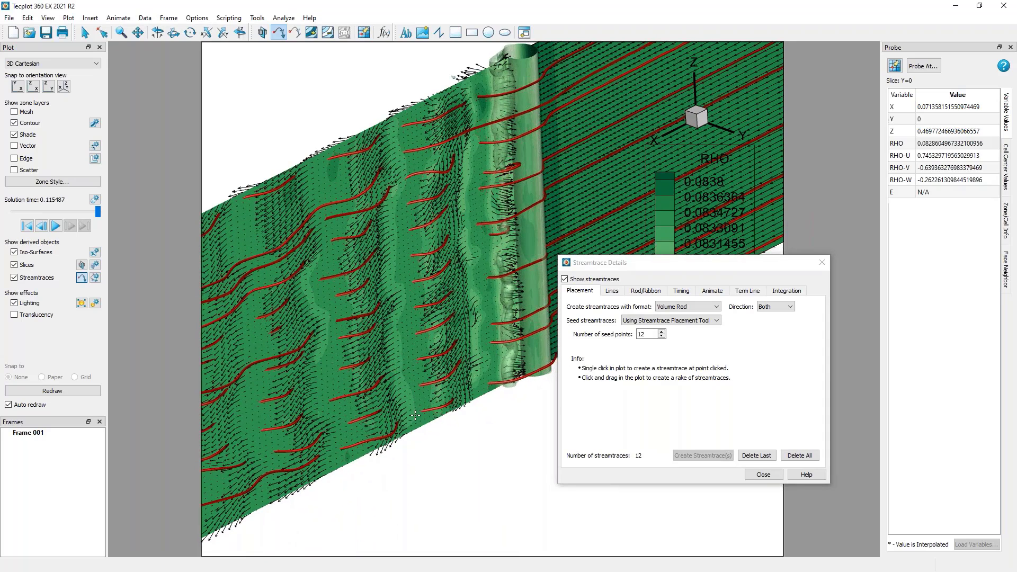
pyautogui.click(754, 476)
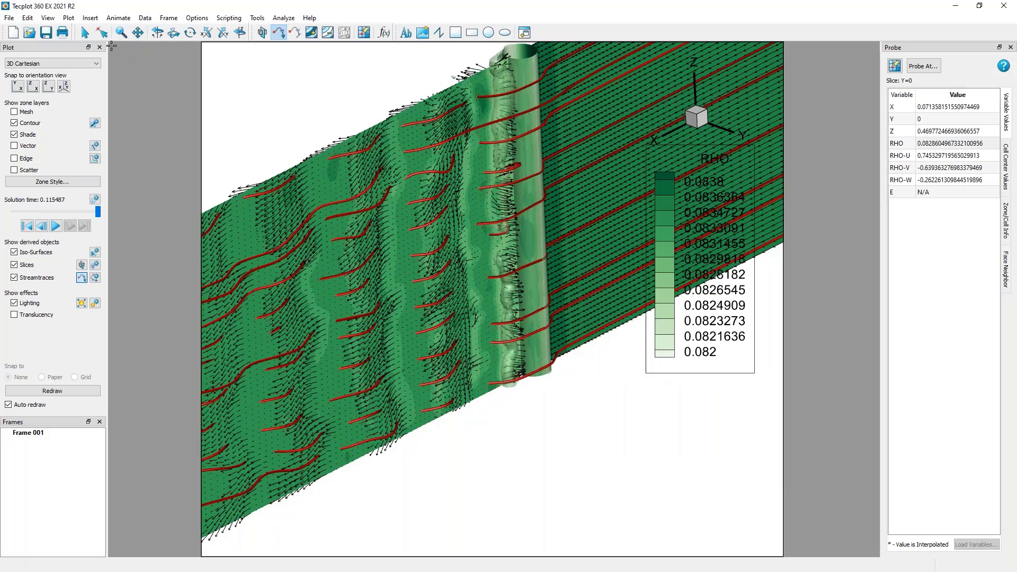
# Toggle the lighting effect off and back on, and inspect the rod streamtraces around the cylinder.
pyautogui.click(84, 33)
pyautogui.moveTo(409, 274); pyautogui.dragTo(526, 294, button='right')
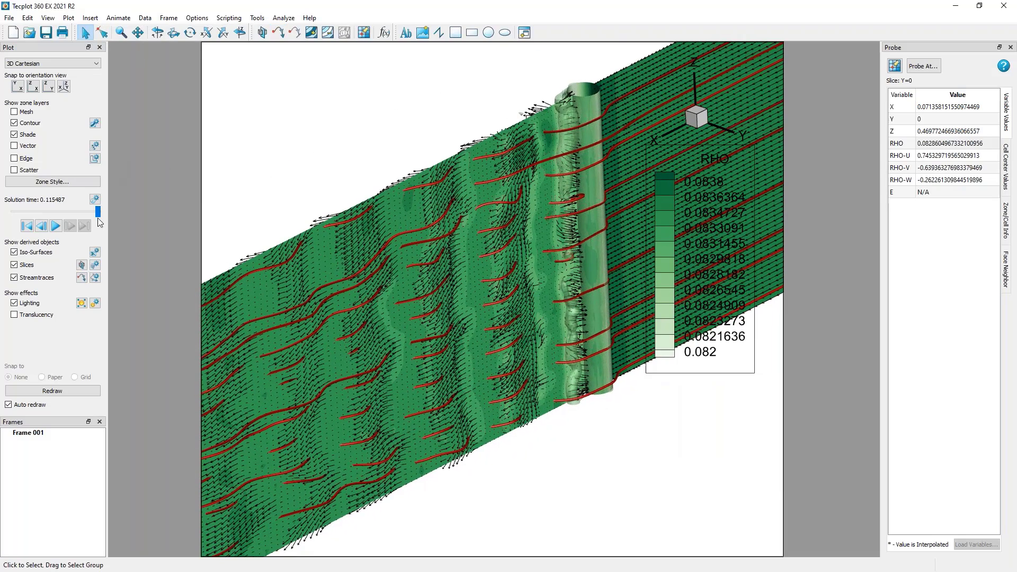
pyautogui.click(34, 304)
pyautogui.click(34, 305)
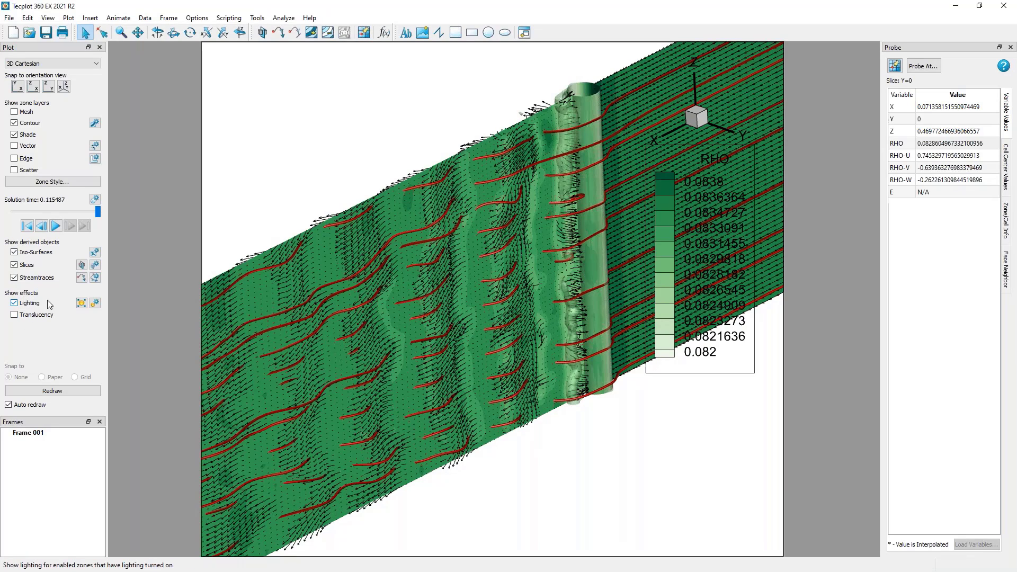
pyautogui.moveTo(499, 222); pyautogui.dragTo(364, 345, button='right')
pyautogui.moveTo(400, 262); pyautogui.dragTo(438, 319, button='middle')
pyautogui.moveTo(438, 319); pyautogui.dragTo(501, 296, button='right')
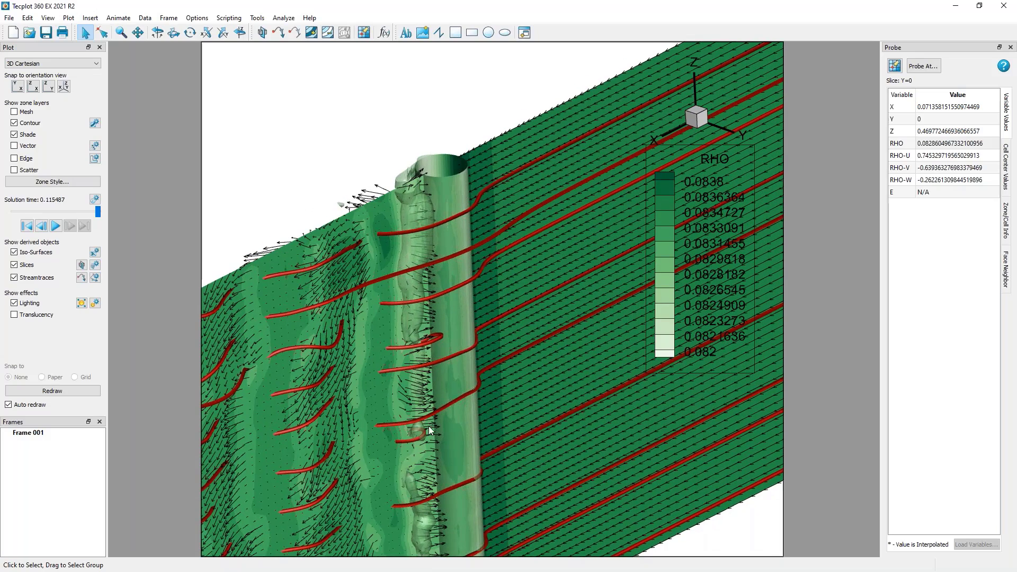
# Reposition the light source shining on the cylinder and review the light source settings.
pyautogui.click(81, 303)
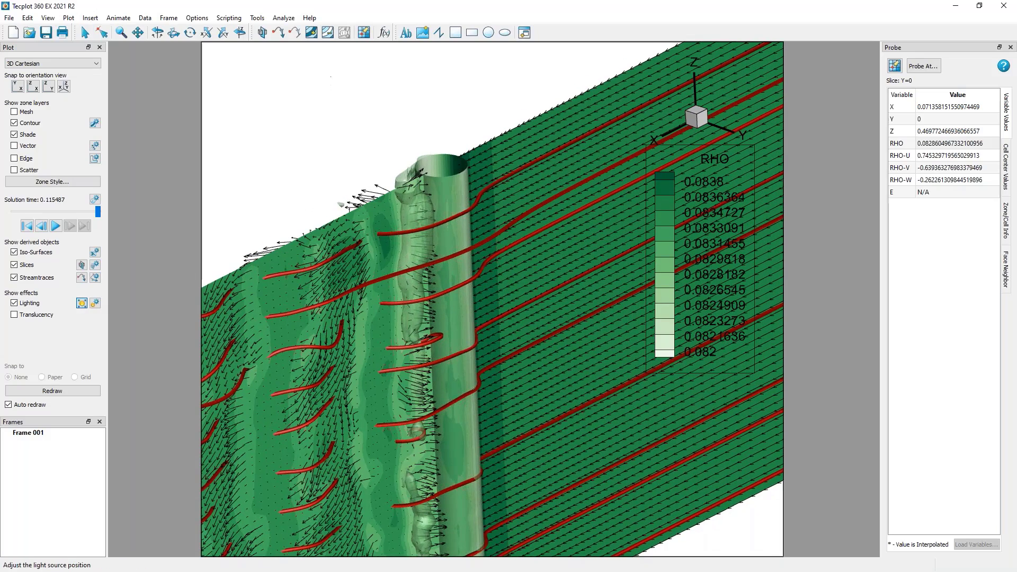
pyautogui.moveTo(447, 100)
pyautogui.mouseDown()
pyautogui.moveTo(233, 94)
pyautogui.moveTo(296, 127)
pyautogui.moveTo(589, 182)
pyautogui.moveTo(453, 104)
pyautogui.moveTo(440, 104)
pyautogui.moveTo(577, 170)
pyautogui.mouseUp()
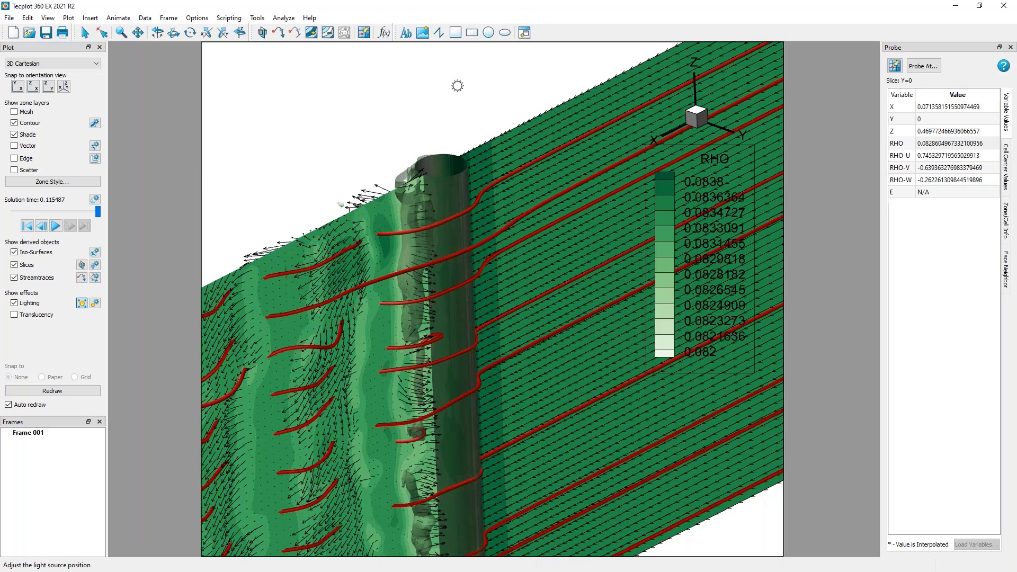
pyautogui.moveTo(457, 86); pyautogui.dragTo(417, 86)
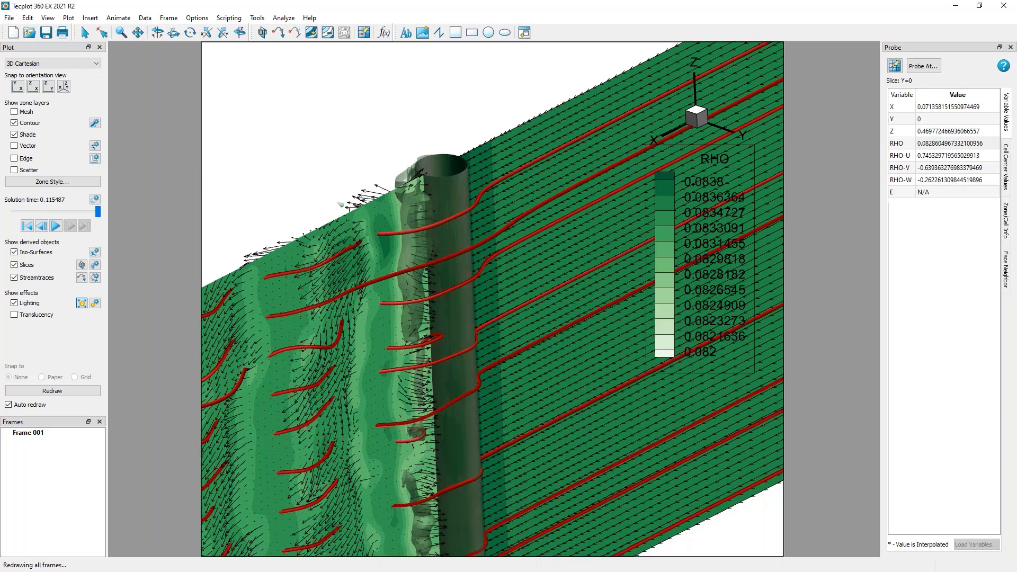
pyautogui.click(95, 304)
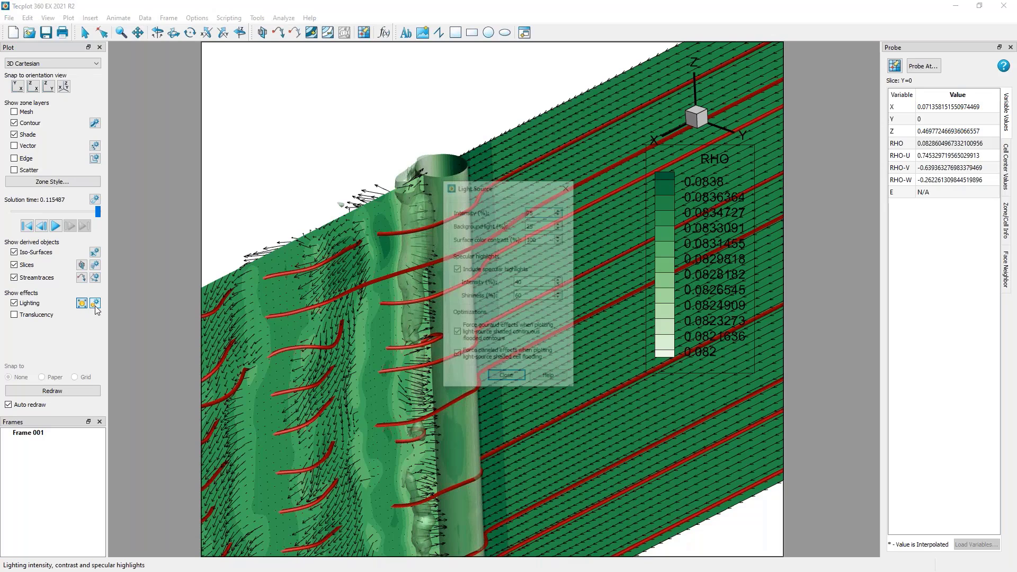
pyautogui.click(567, 185)
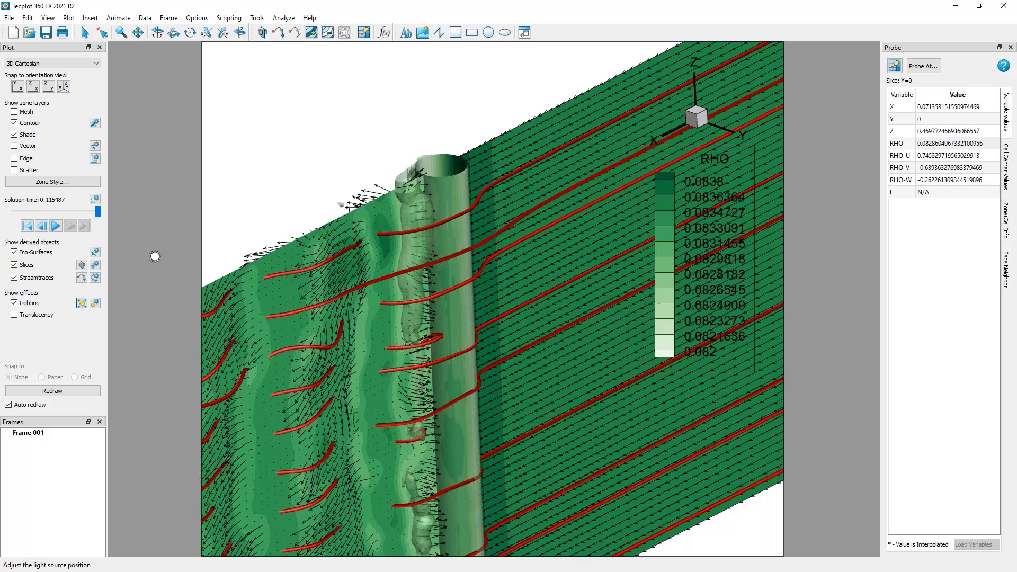
# Toggle the translucency effect for zones on and off again.
pyautogui.click(29, 317)
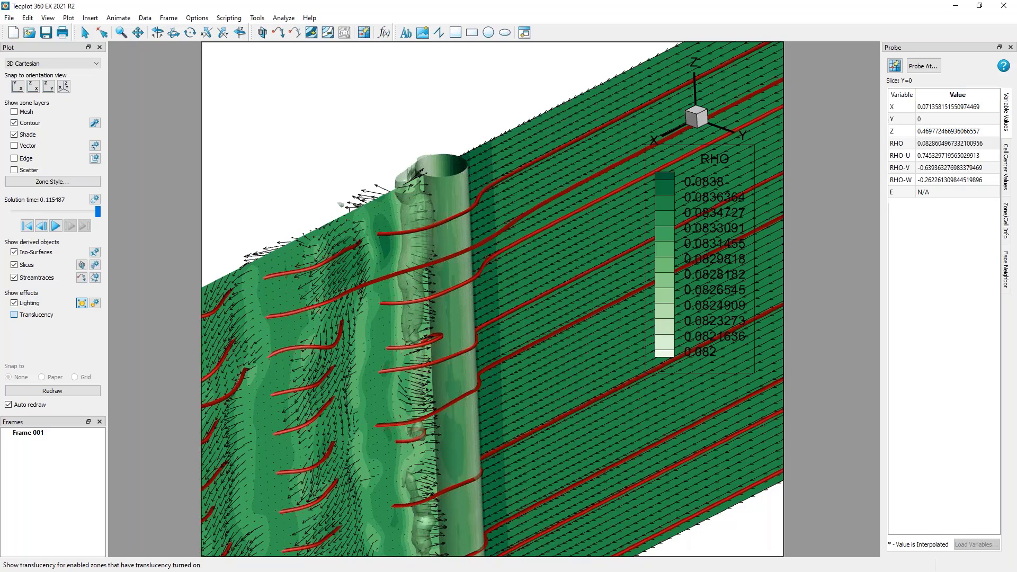
pyautogui.click(28, 314)
pyautogui.click(28, 314)
pyautogui.click(28, 314)
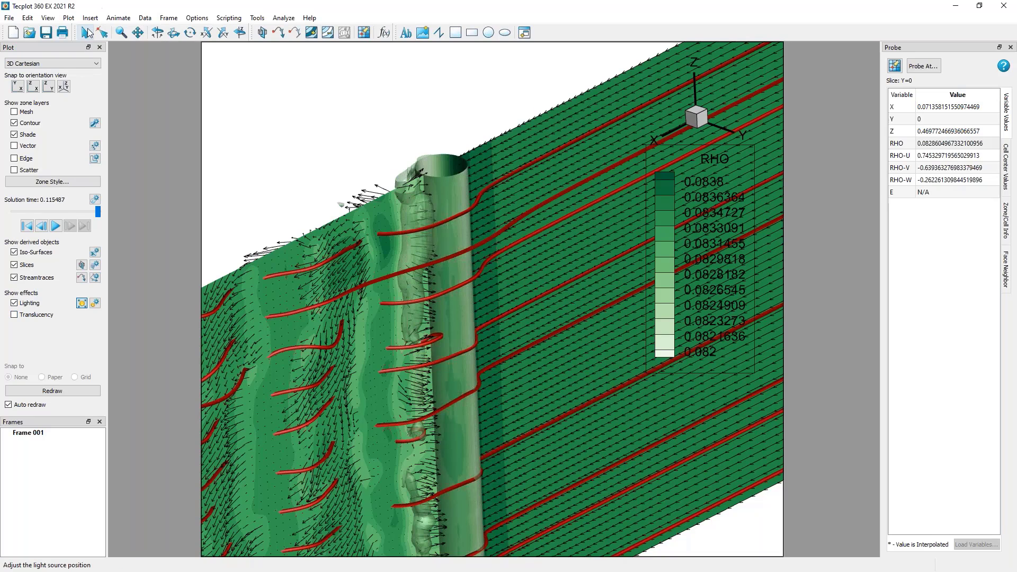
# Turn on translucency for the flooded contours of slice group 1.
pyautogui.click(85, 32)
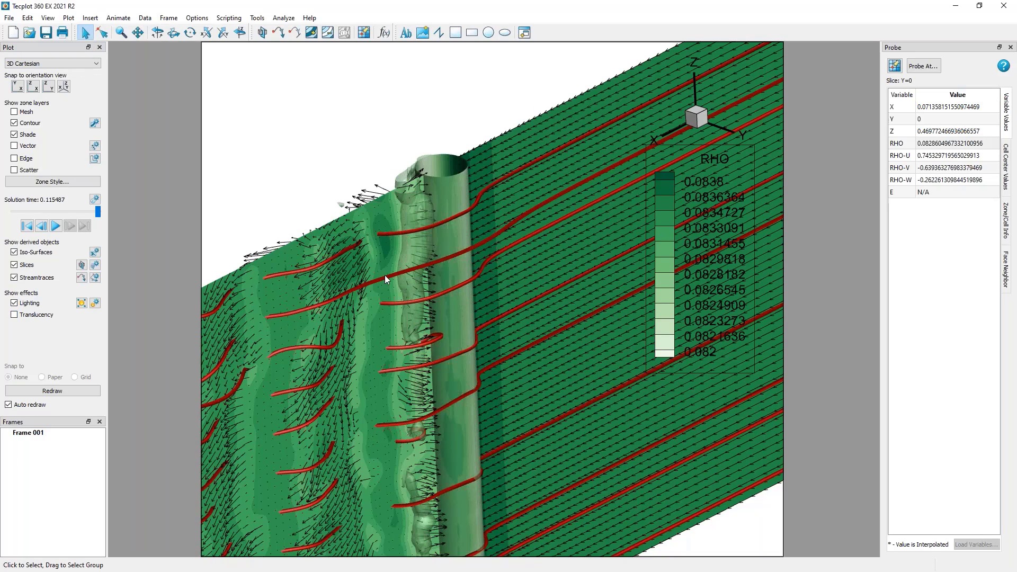
pyautogui.click(382, 211)
pyautogui.doubleClick(381, 211)
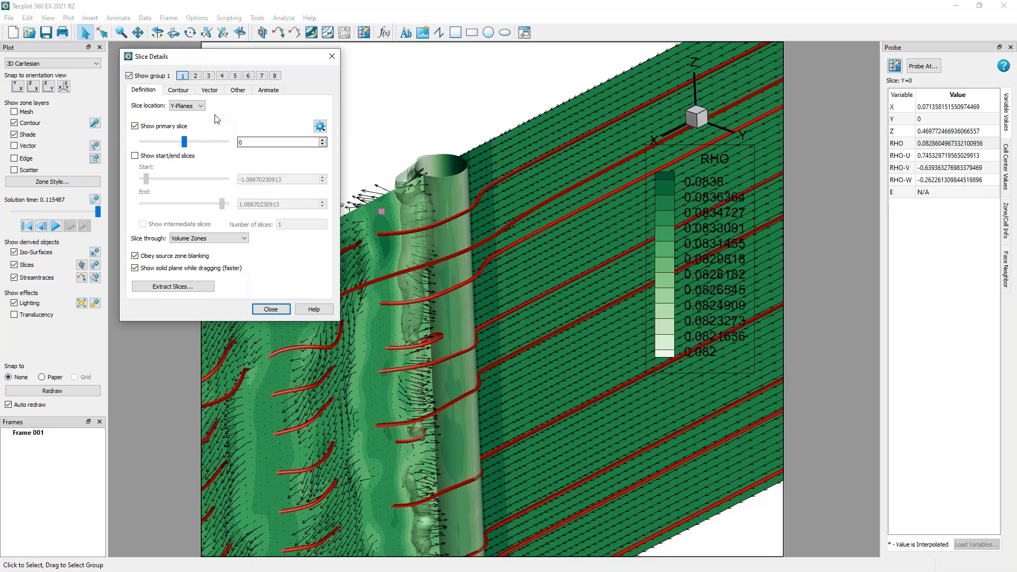
pyautogui.click(188, 91)
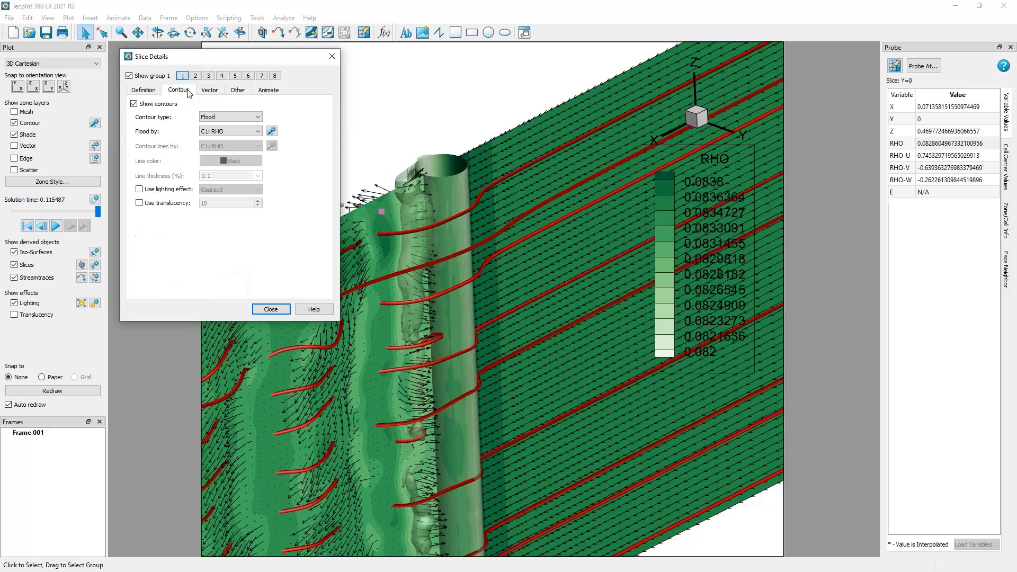
pyautogui.click(139, 203)
pyautogui.click(270, 309)
# Try a translucency of 30 on slice group 1, set it to 20, and view the streamtraces through the slice.
pyautogui.rightClick(372, 220)
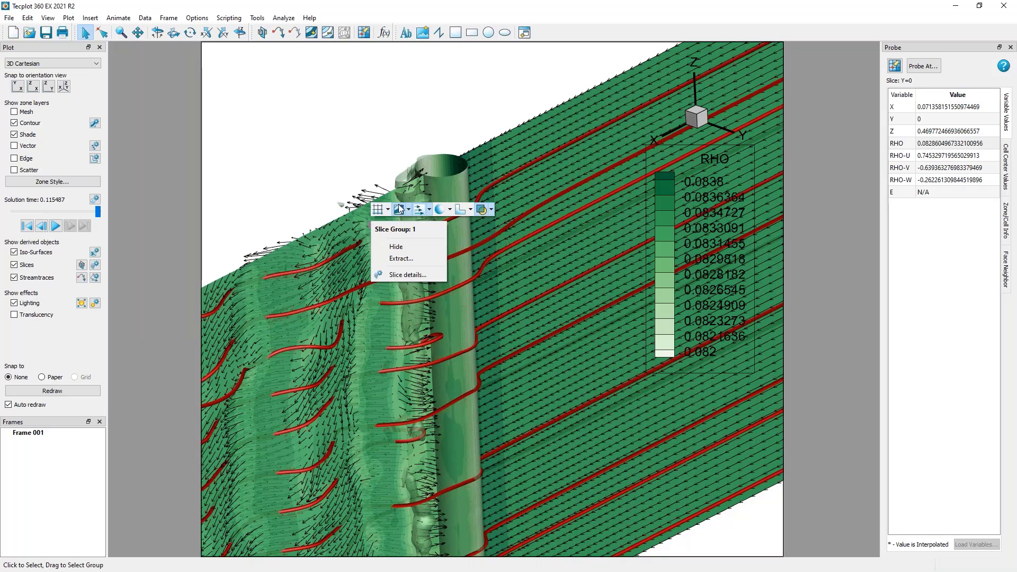
pyautogui.click(491, 209)
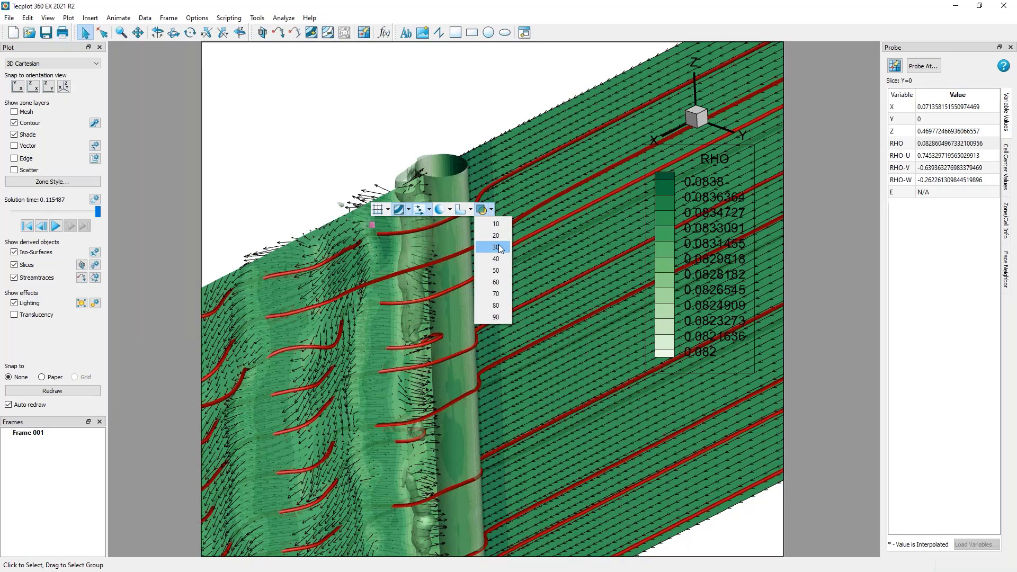
pyautogui.click(498, 244)
pyautogui.click(490, 212)
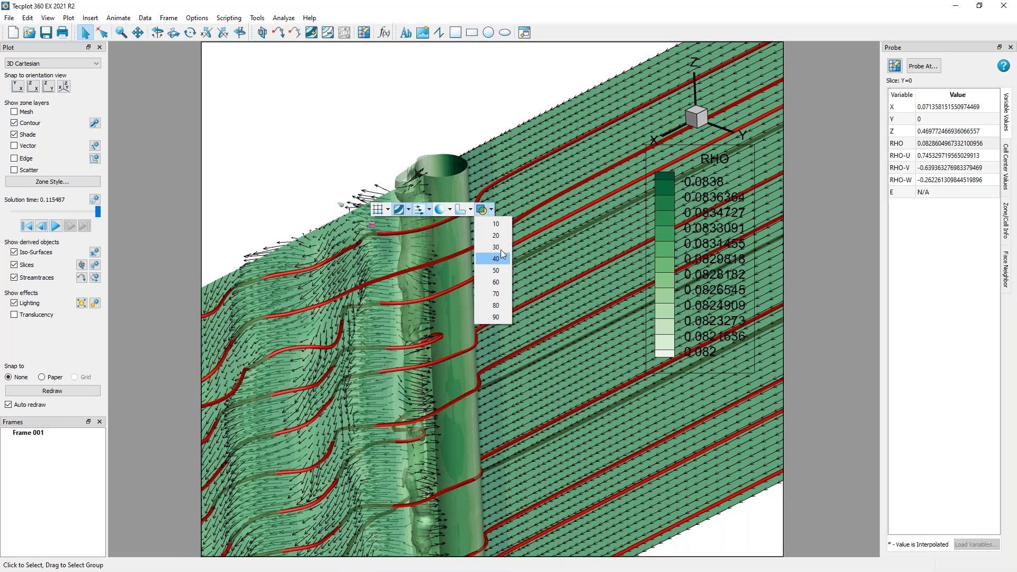
pyautogui.click(504, 235)
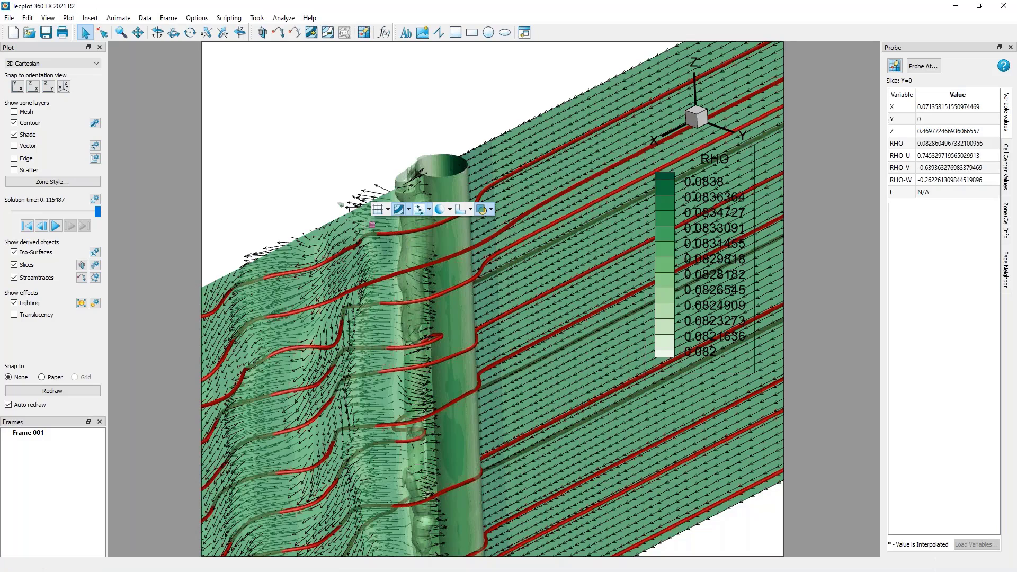
pyautogui.moveTo(443, 227); pyautogui.dragTo(509, 390, button='middle')
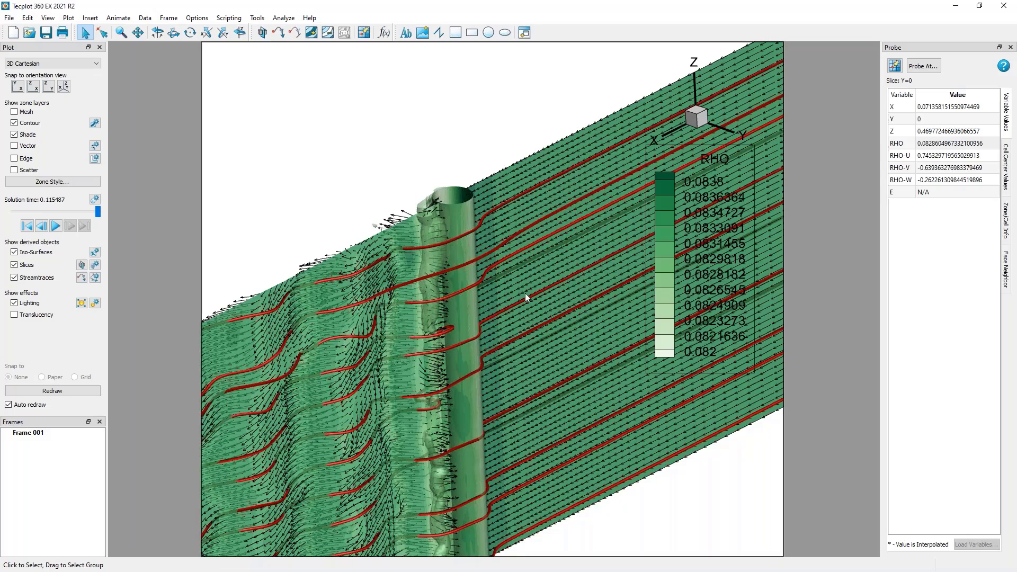
pyautogui.moveTo(529, 274); pyautogui.dragTo(604, 264, button='right')
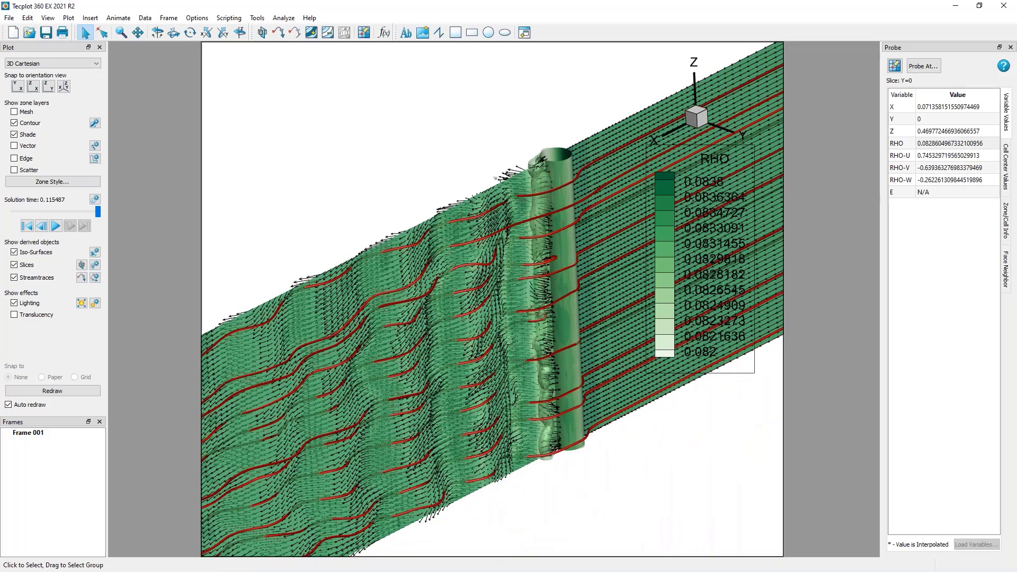
pyautogui.moveTo(508, 120); pyautogui.dragTo(517, 113, button='right')
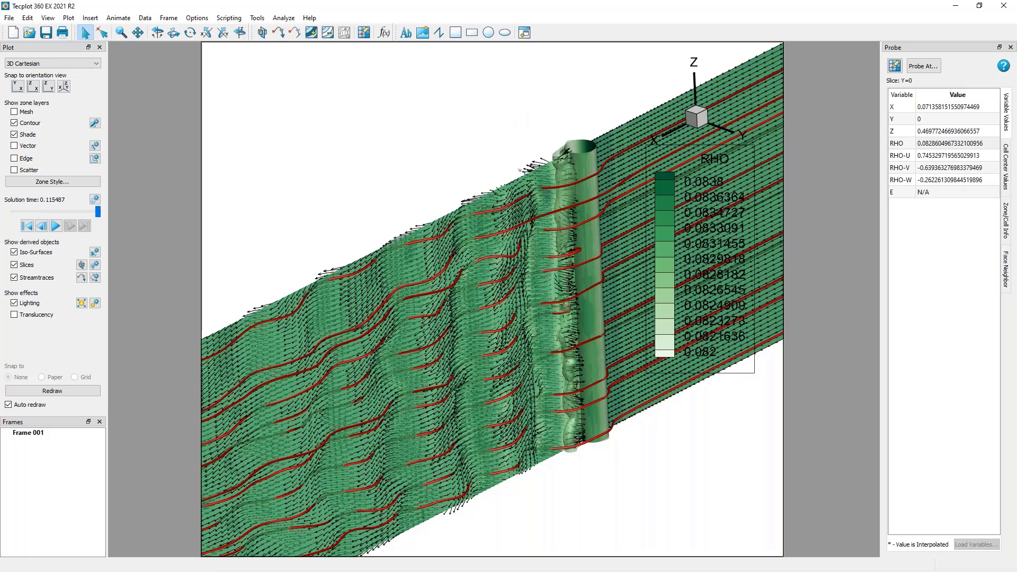
pyautogui.moveTo(510, 109); pyautogui.dragTo(528, 103, button='right')
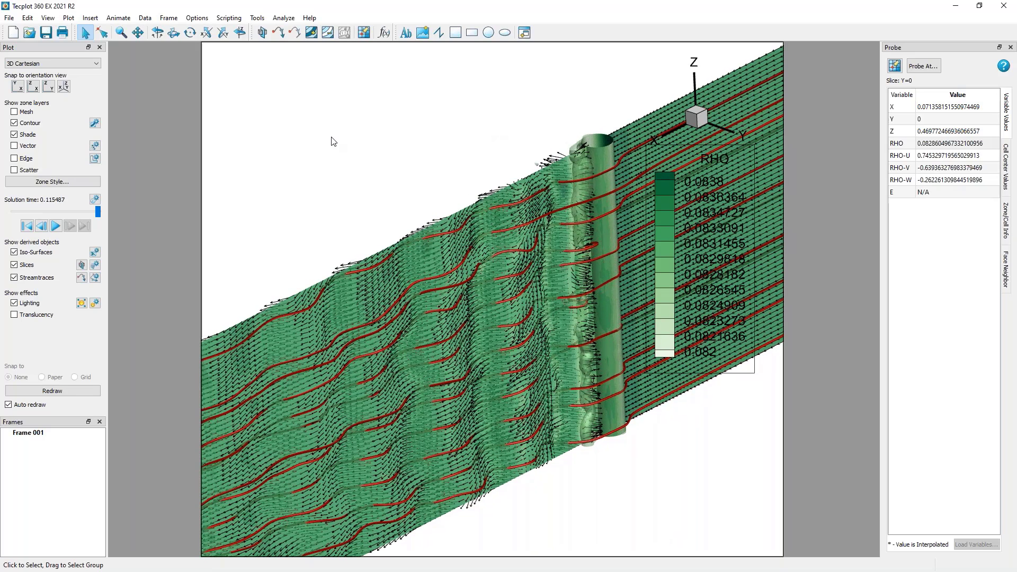
# Review the field variables assigned to momentum, density and stagnation energy, and accept the assignments.
pyautogui.click(281, 18)
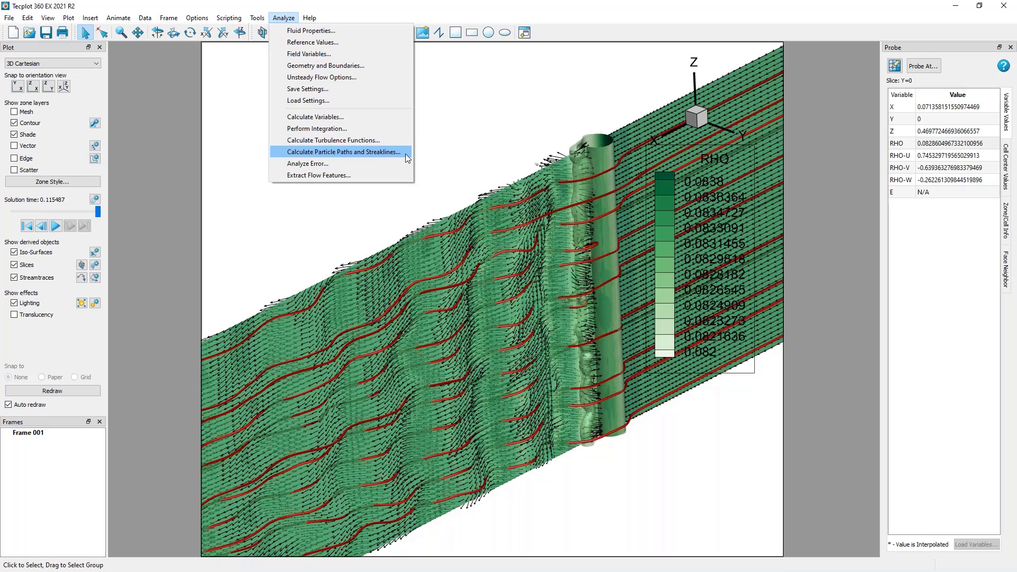
pyautogui.click(392, 54)
pyautogui.moveTo(487, 216); pyautogui.dragTo(327, 76)
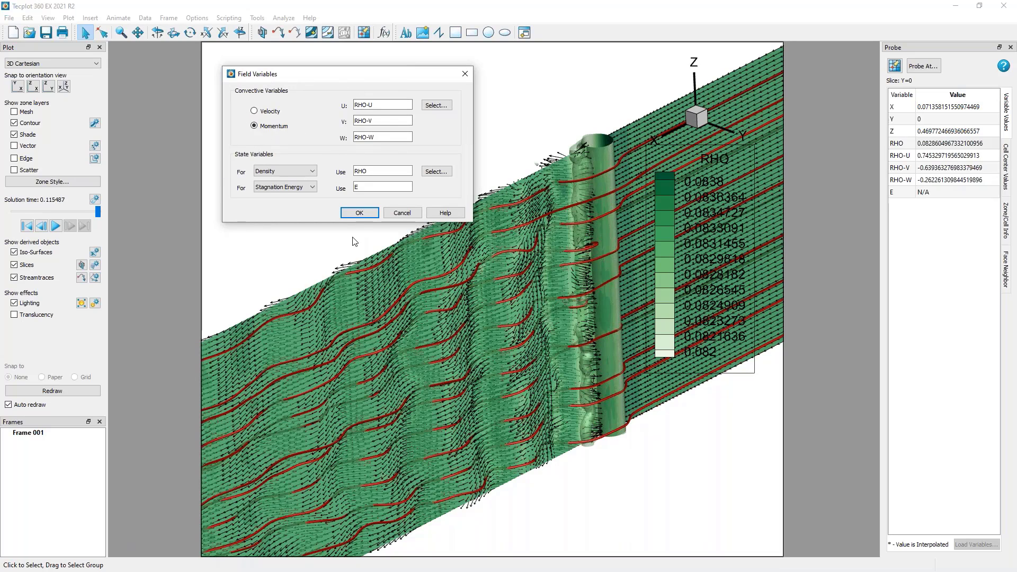
pyautogui.click(315, 170)
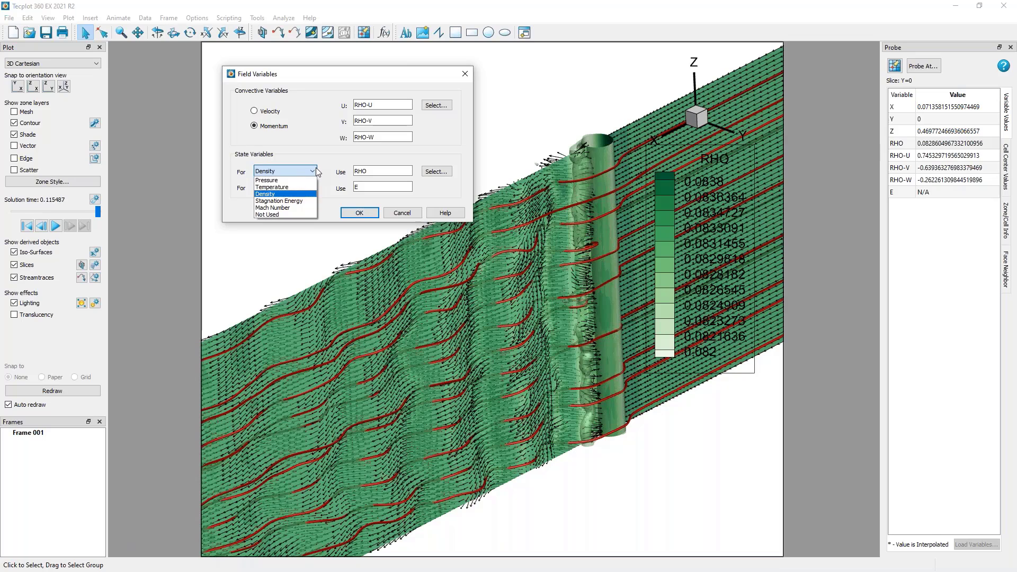
pyautogui.click(315, 171)
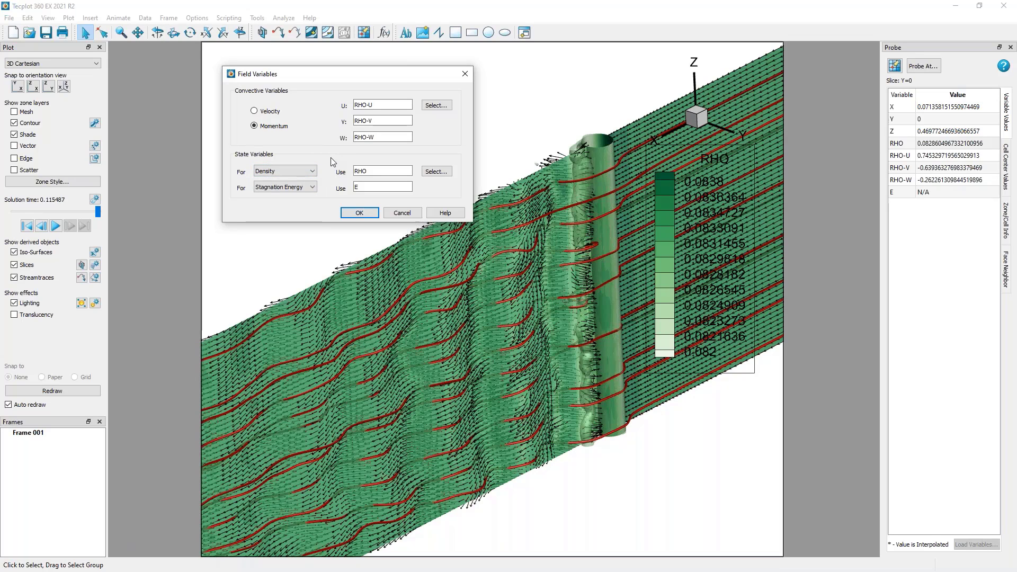
pyautogui.click(359, 213)
# Calculate the Kinetic Energy variable on demand at the nodes, without normalization.
pyautogui.click(288, 19)
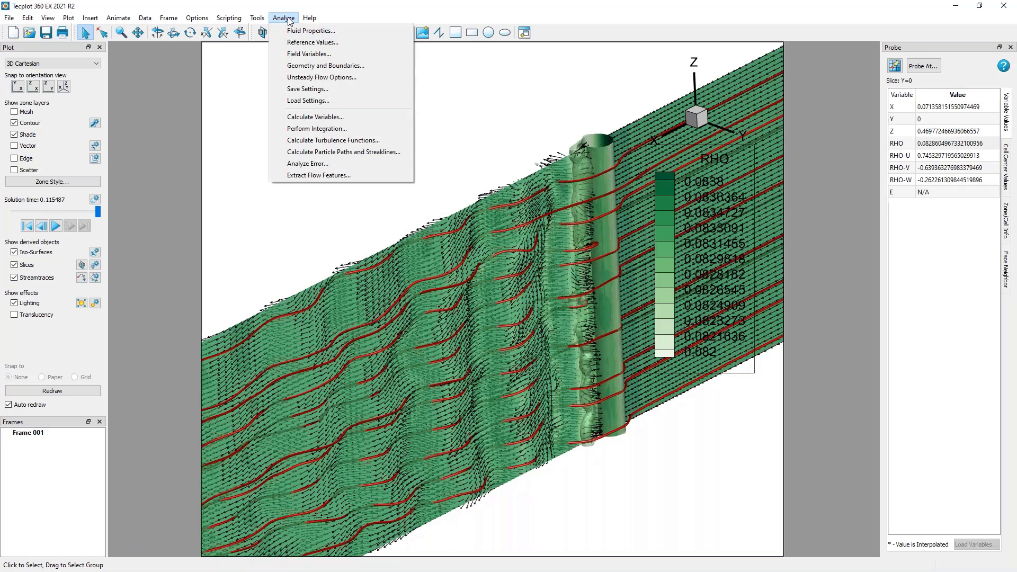
pyautogui.click(294, 117)
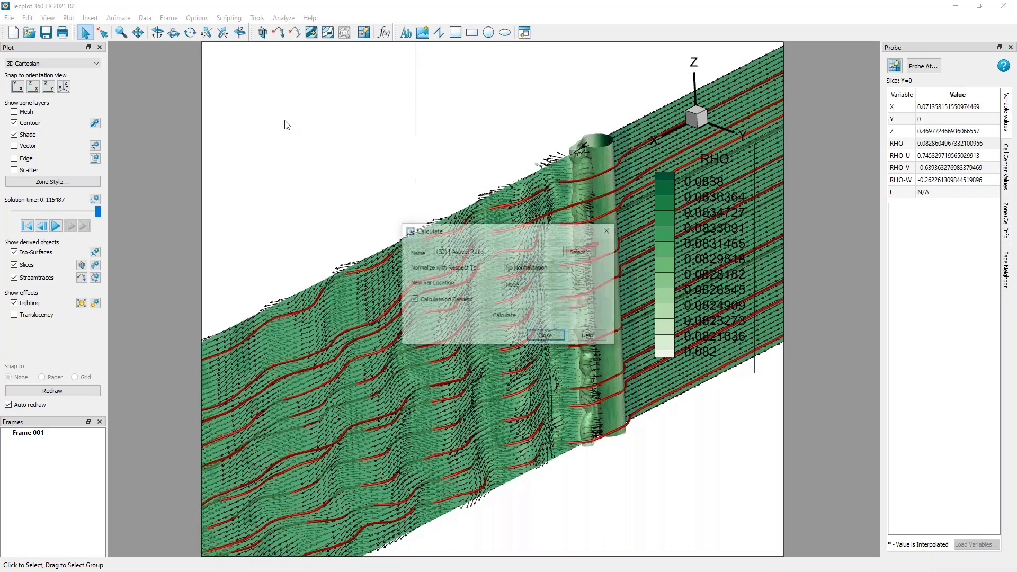
pyautogui.moveTo(464, 237); pyautogui.dragTo(290, 81)
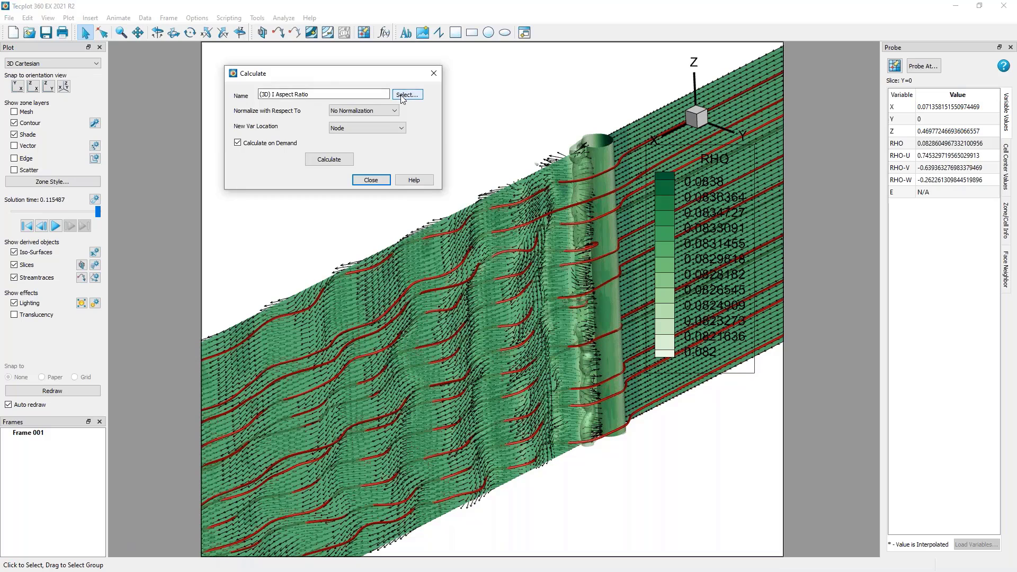
pyautogui.click(404, 98)
pyautogui.moveTo(403, 98); pyautogui.dragTo(420, 118)
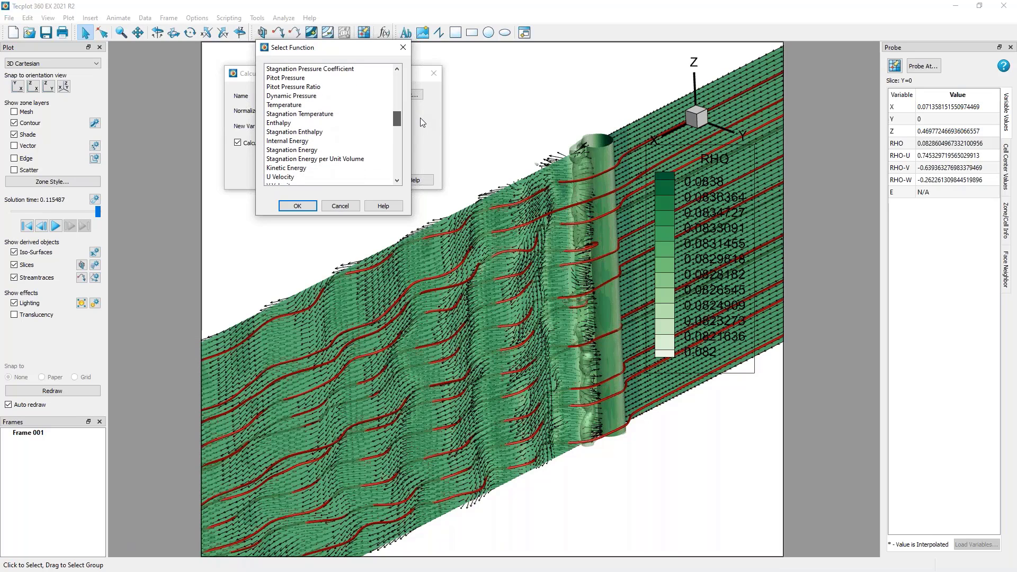
pyautogui.click(371, 167)
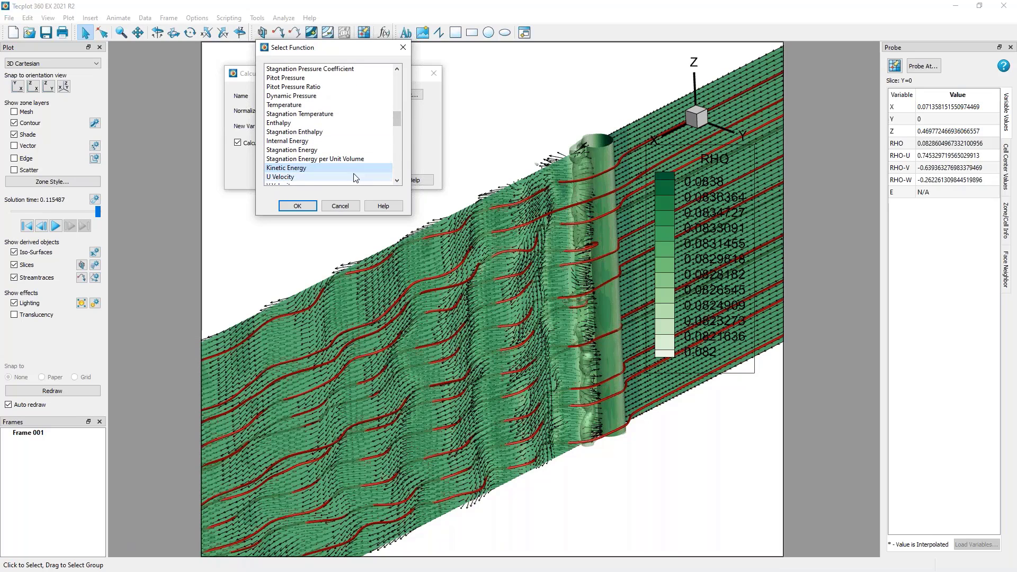
pyautogui.click(297, 206)
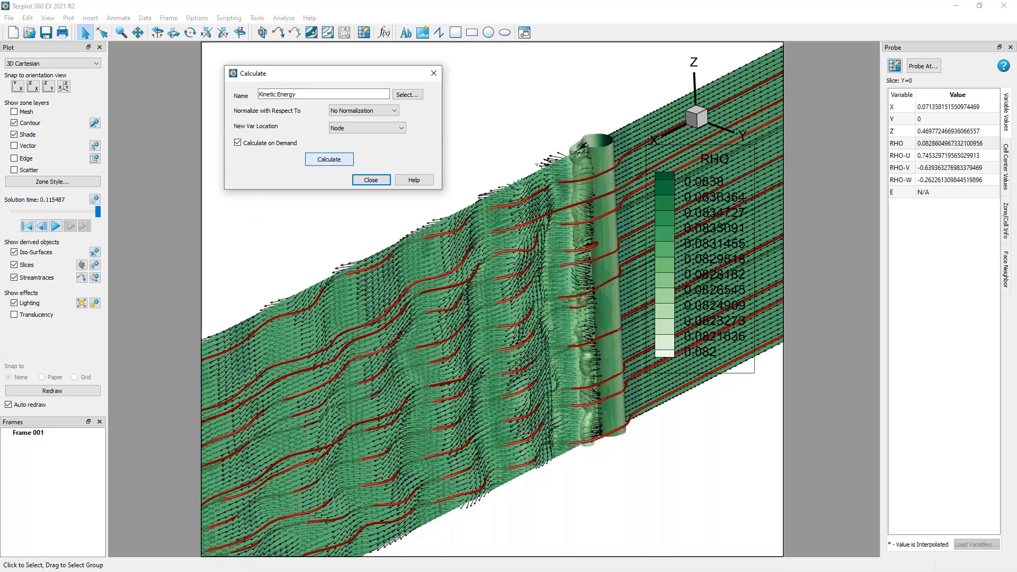
pyautogui.click(328, 159)
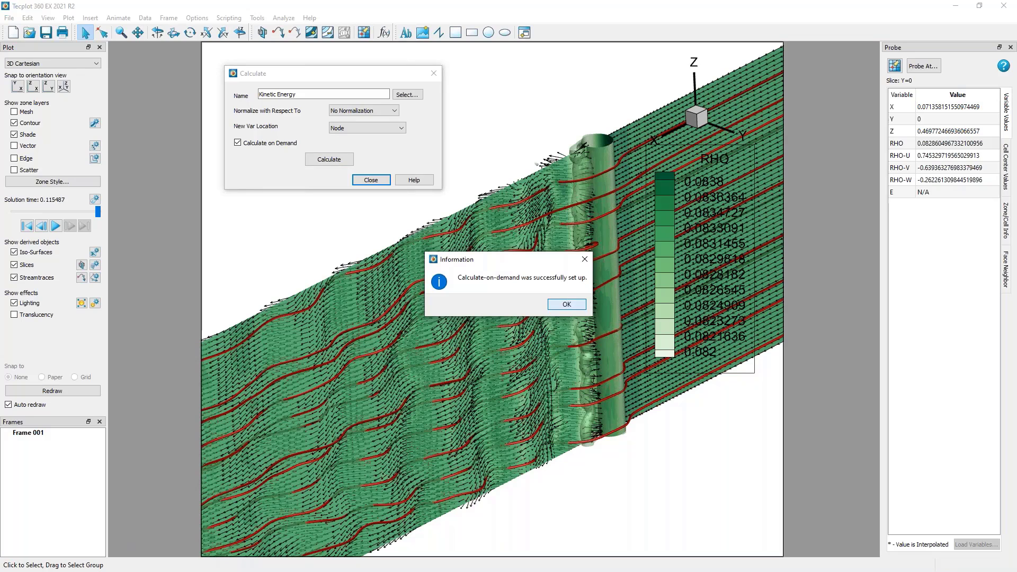
pyautogui.click(564, 304)
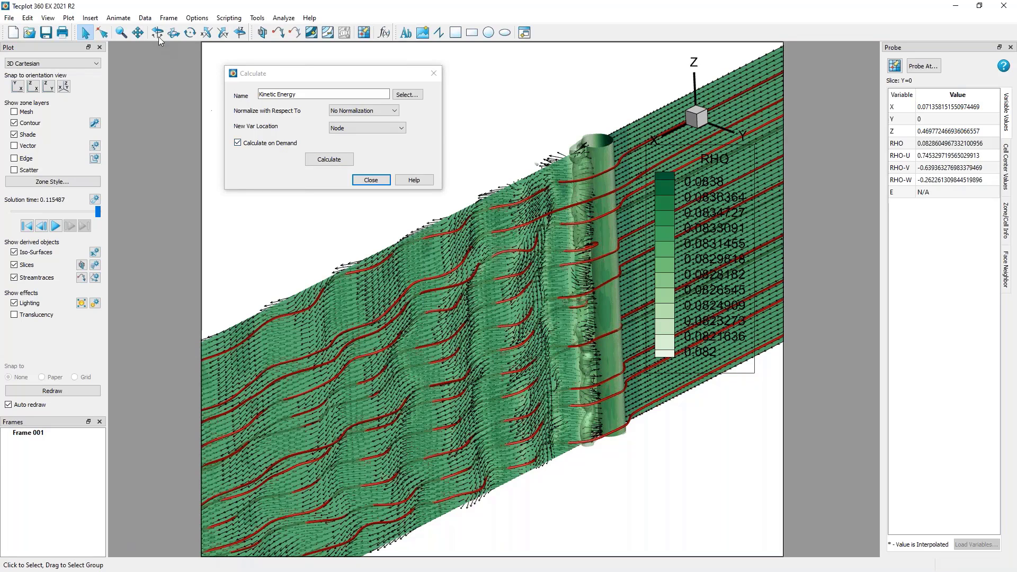
# Check the Kinetic Energy variable in the data set information, and close the open dialogs.
pyautogui.click(145, 17)
pyautogui.click(151, 106)
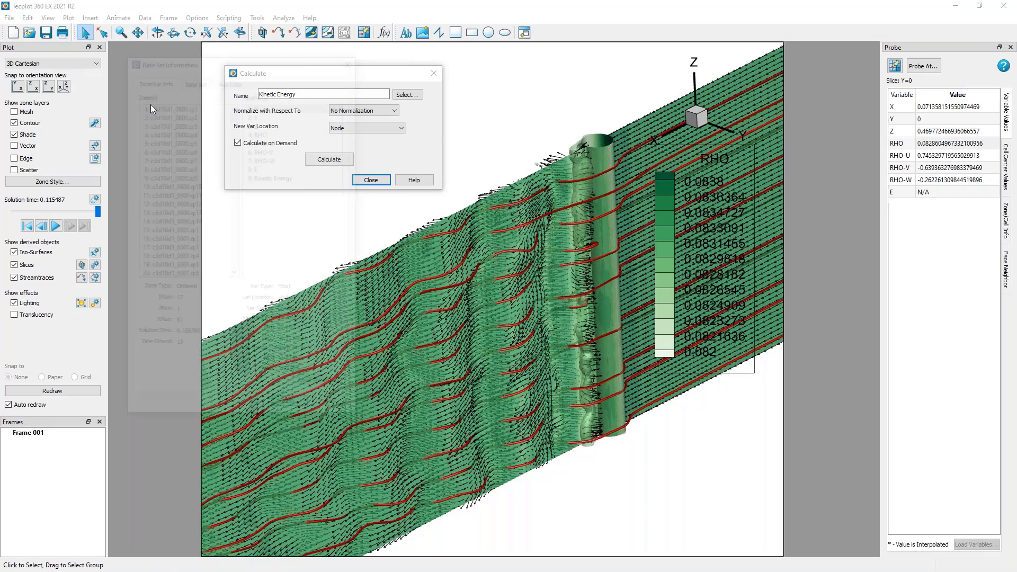
pyautogui.click(298, 176)
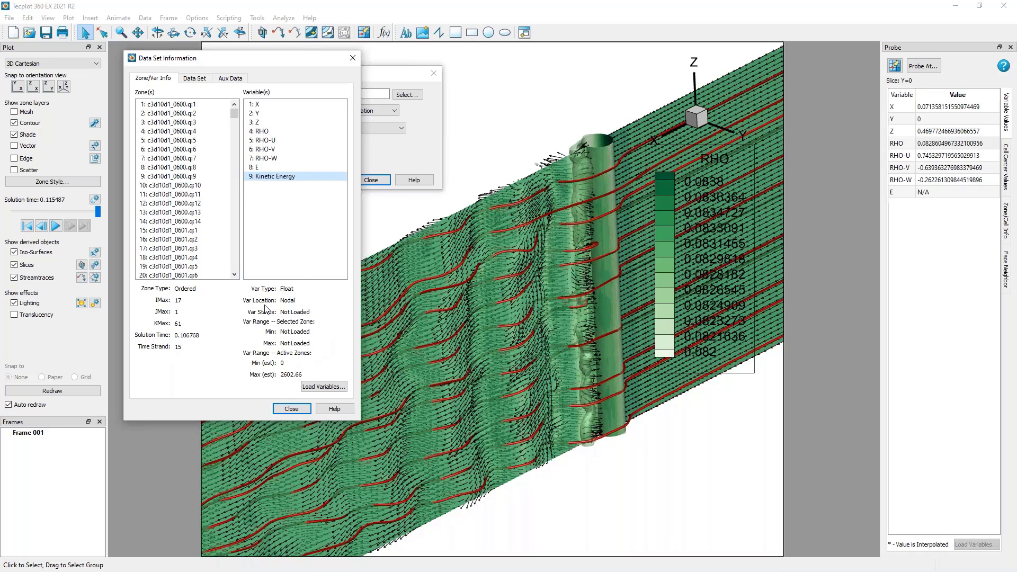
pyautogui.click(291, 408)
pyautogui.click(371, 180)
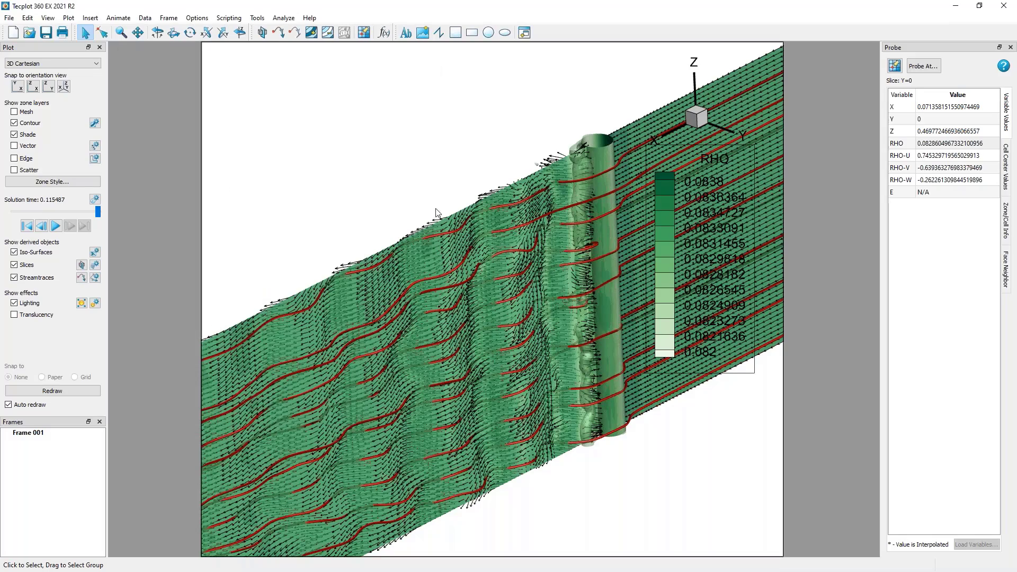
# Turn off translucency for iso-surface group 1.
pyautogui.scroll(4, 434, 231)
pyautogui.moveTo(571, 180); pyautogui.dragTo(371, 228, button='right')
pyautogui.scroll(3, 382, 251)
pyautogui.click(93, 253)
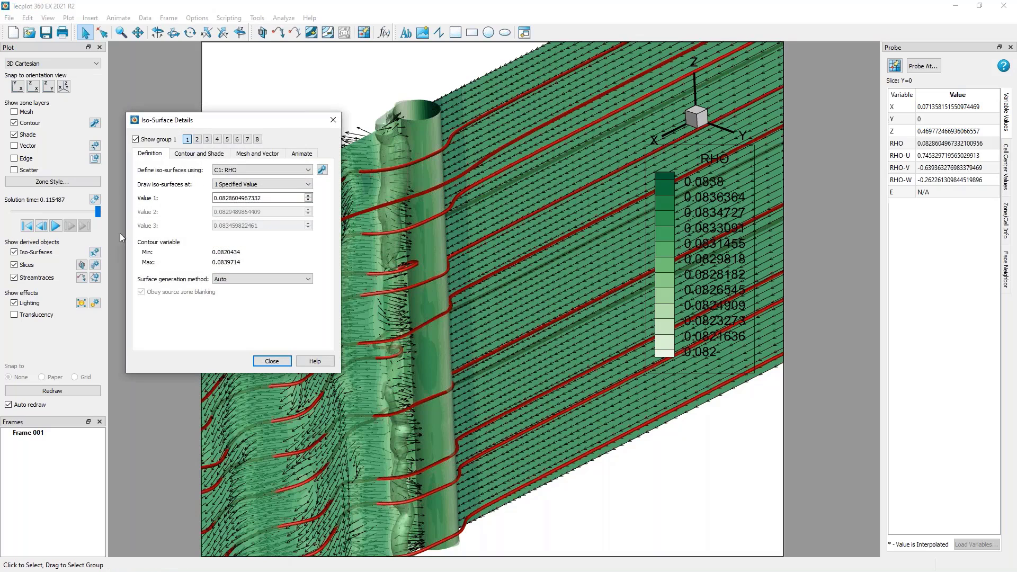
pyautogui.click(205, 154)
pyautogui.click(161, 341)
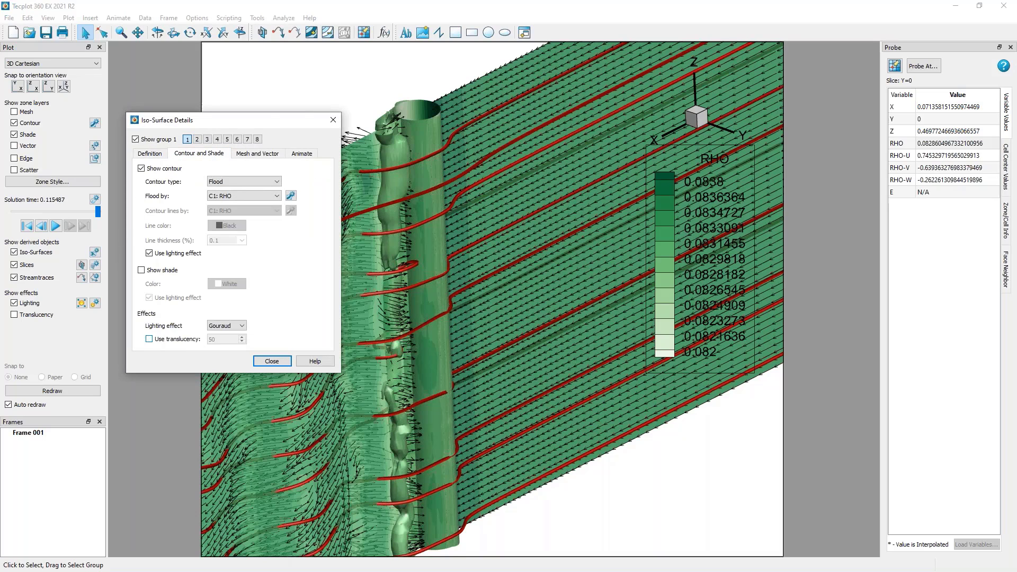
# Define iso-surface group 1 using contour group C2: RHO-U.
pyautogui.moveTo(273, 122); pyautogui.dragTo(644, 148)
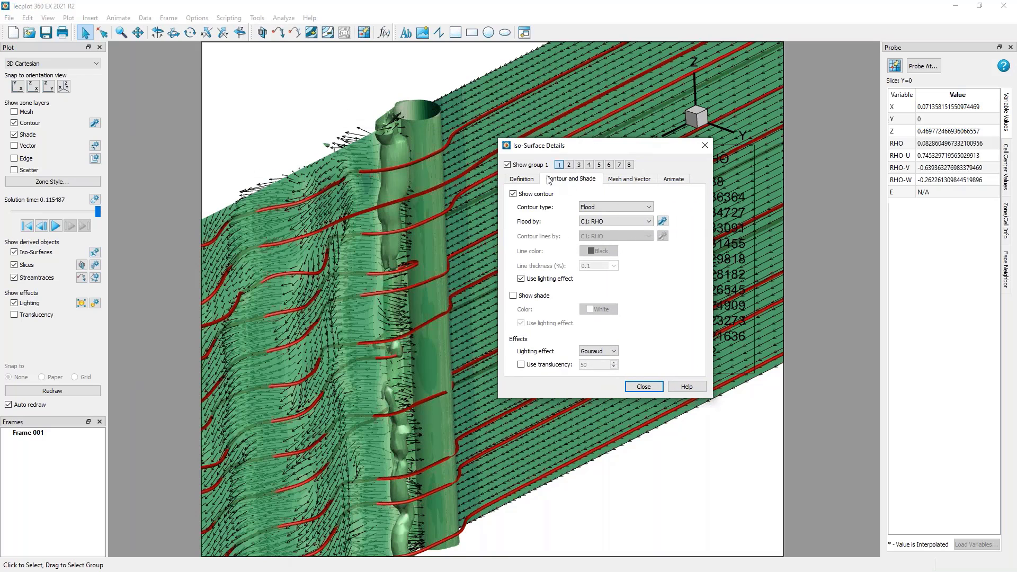
pyautogui.click(521, 179)
pyautogui.moveTo(572, 146); pyautogui.dragTo(683, 149)
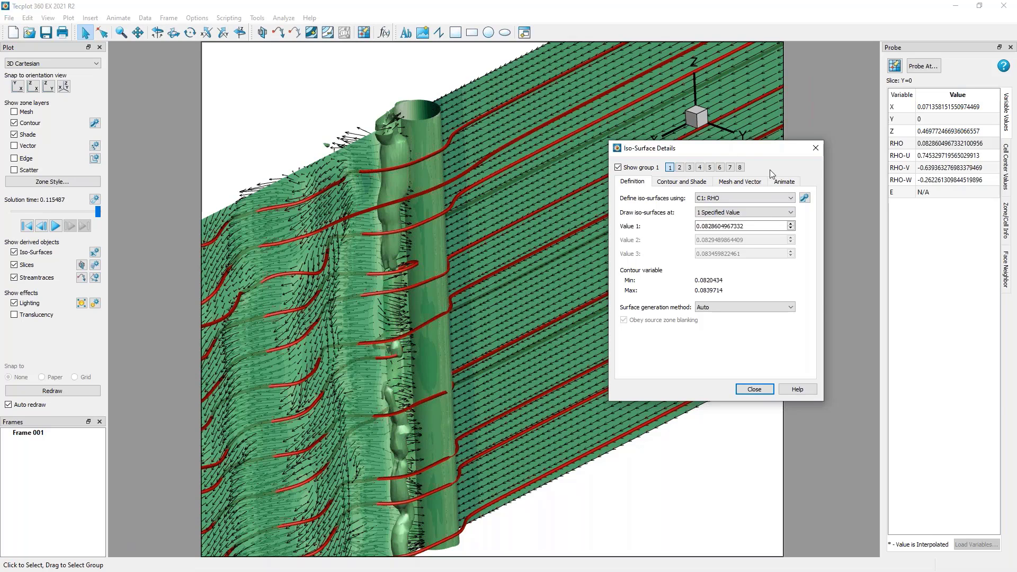
pyautogui.click(771, 199)
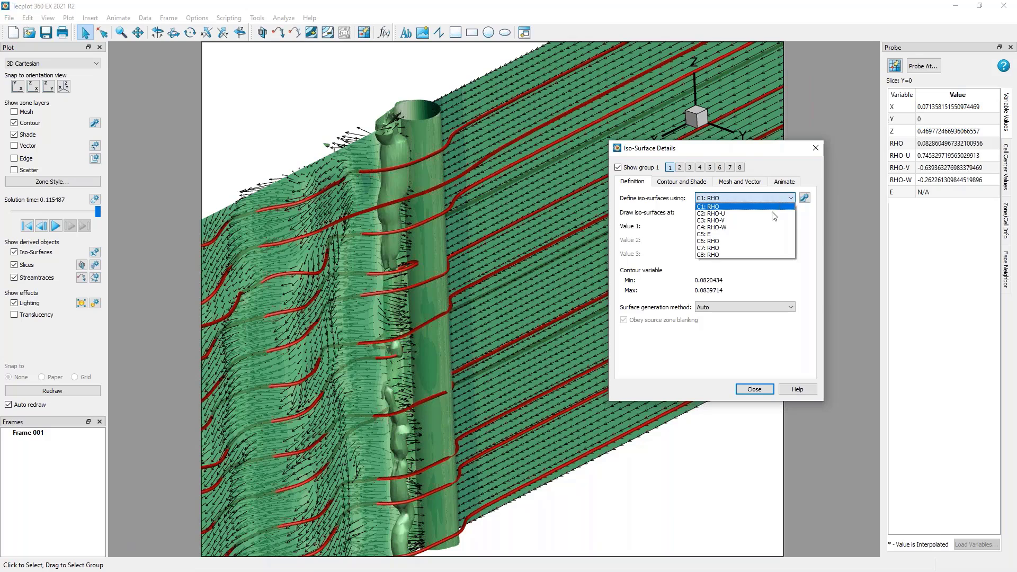
pyautogui.click(773, 213)
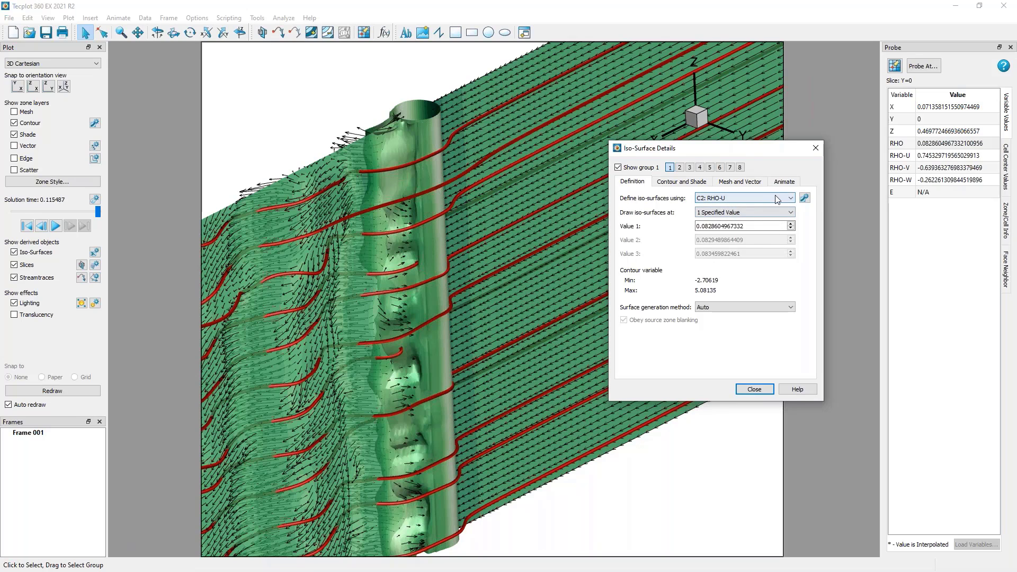
# Change the variable of contour group 2 to Kinetic Energy so that it defines the iso-surface.
pyautogui.click(806, 199)
pyautogui.moveTo(788, 126); pyautogui.dragTo(953, 128)
pyautogui.click(854, 141)
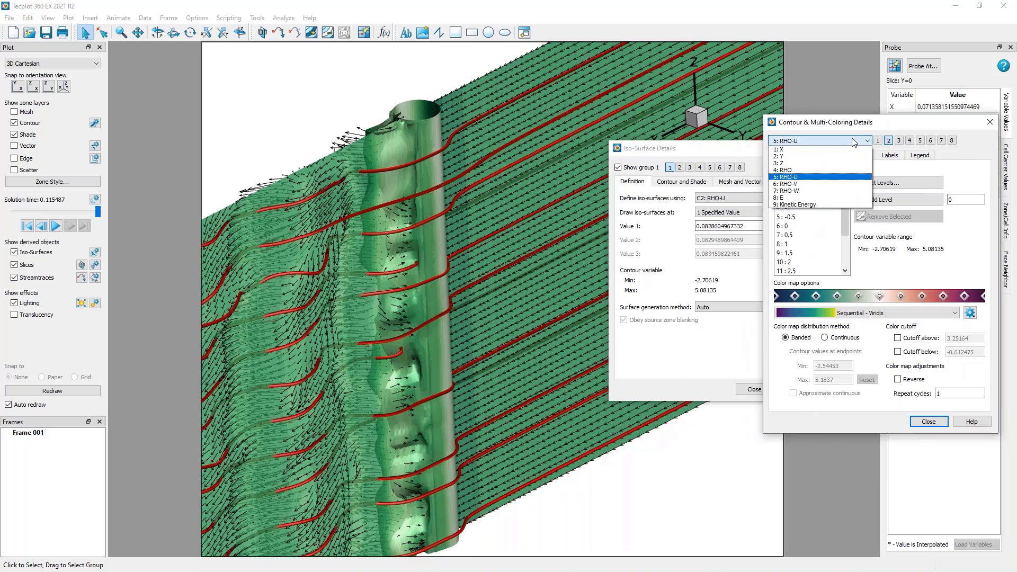
pyautogui.click(827, 205)
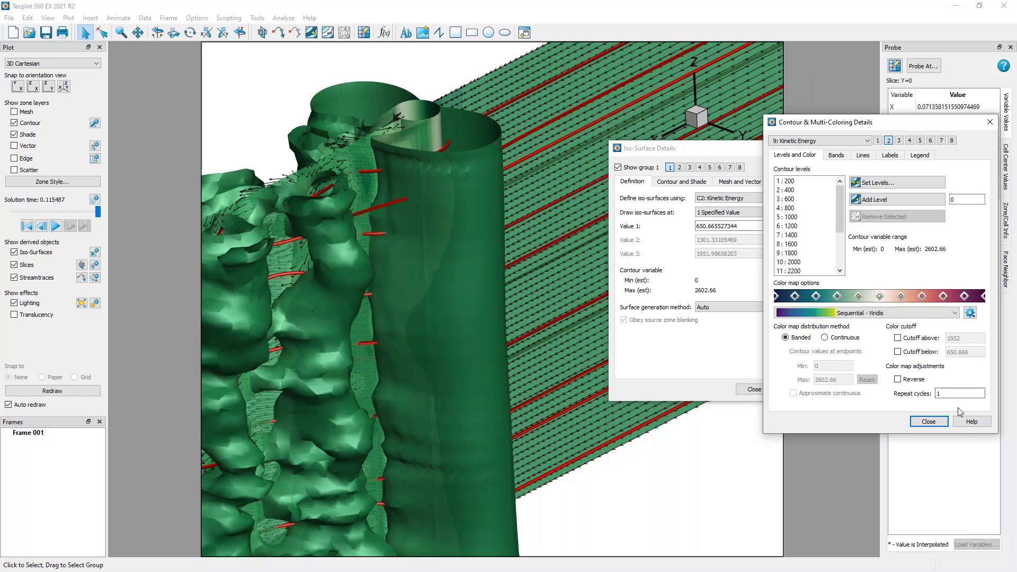
pyautogui.click(927, 421)
# Raise Value 1 of the Kinetic Energy iso-surface to 1015.03822266.
pyautogui.moveTo(742, 154); pyautogui.dragTo(703, 154)
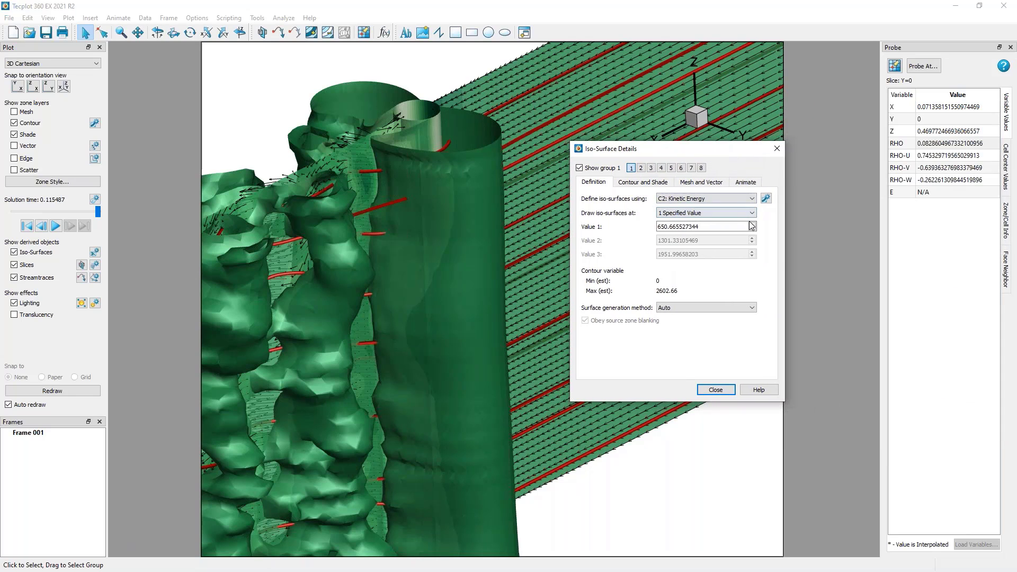
pyautogui.click(752, 224)
pyautogui.click(752, 224)
pyautogui.click(751, 224)
pyautogui.click(752, 224)
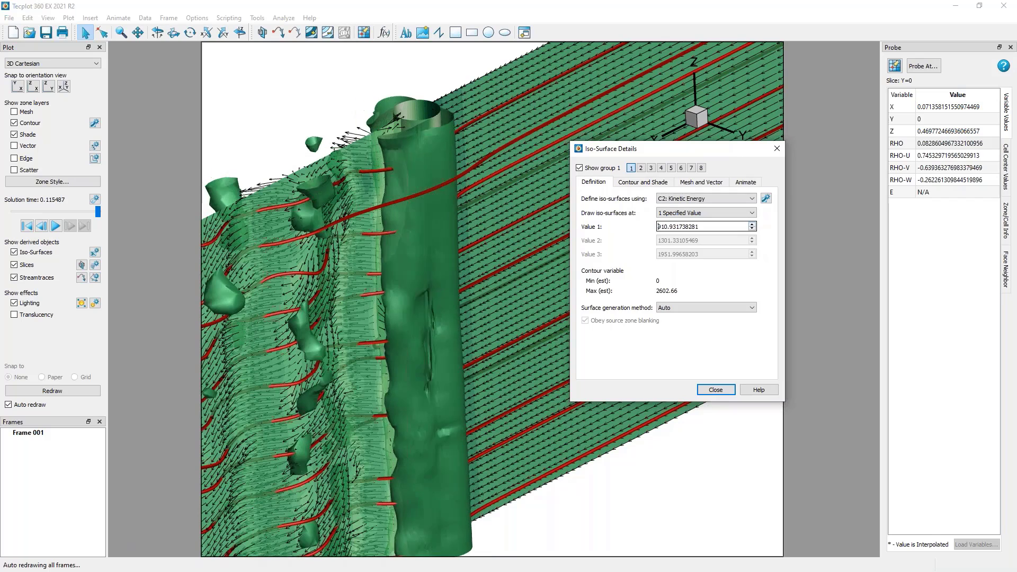
pyautogui.click(752, 224)
pyautogui.click(752, 224)
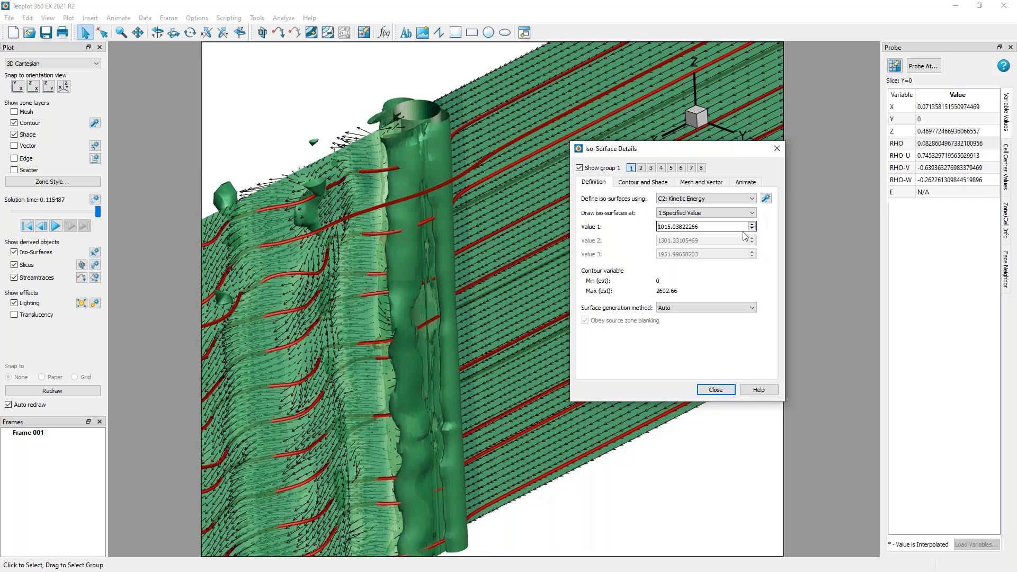
# Show the iso-surface with shade instead of contour, trying orange and settling on the dark red Cust 9 color.
pyautogui.click(642, 181)
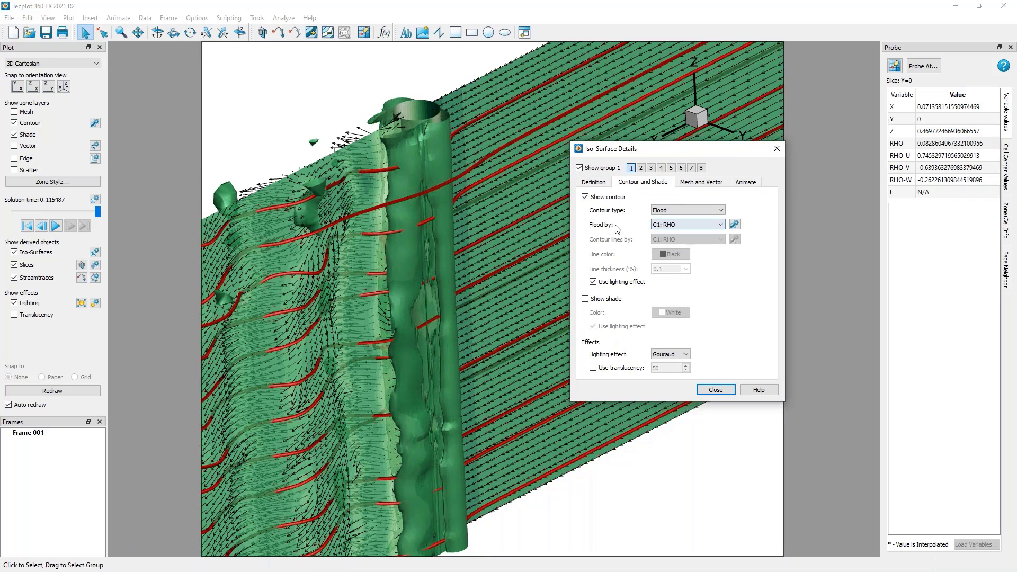
pyautogui.click(606, 199)
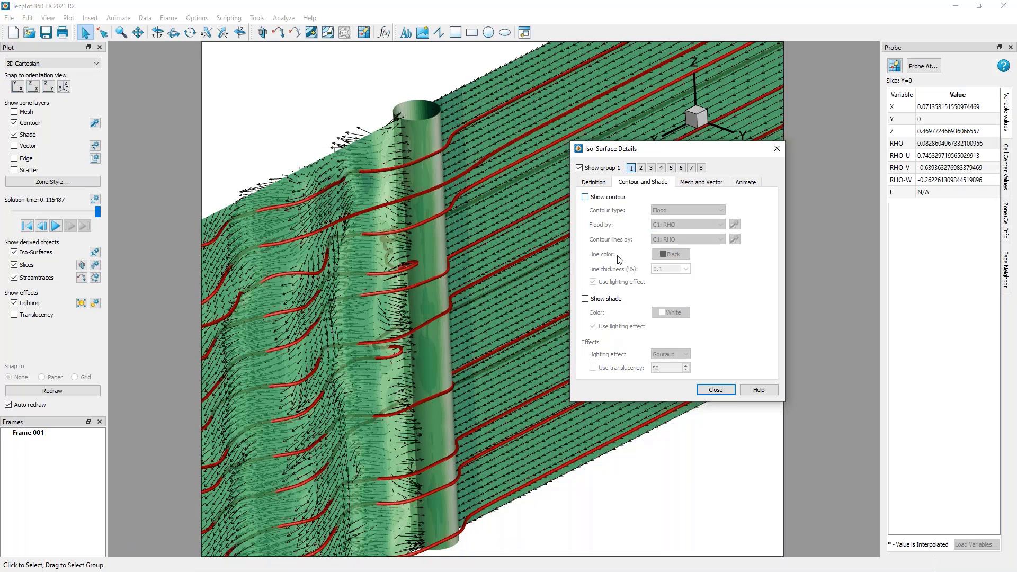
pyautogui.click(615, 299)
pyautogui.click(671, 313)
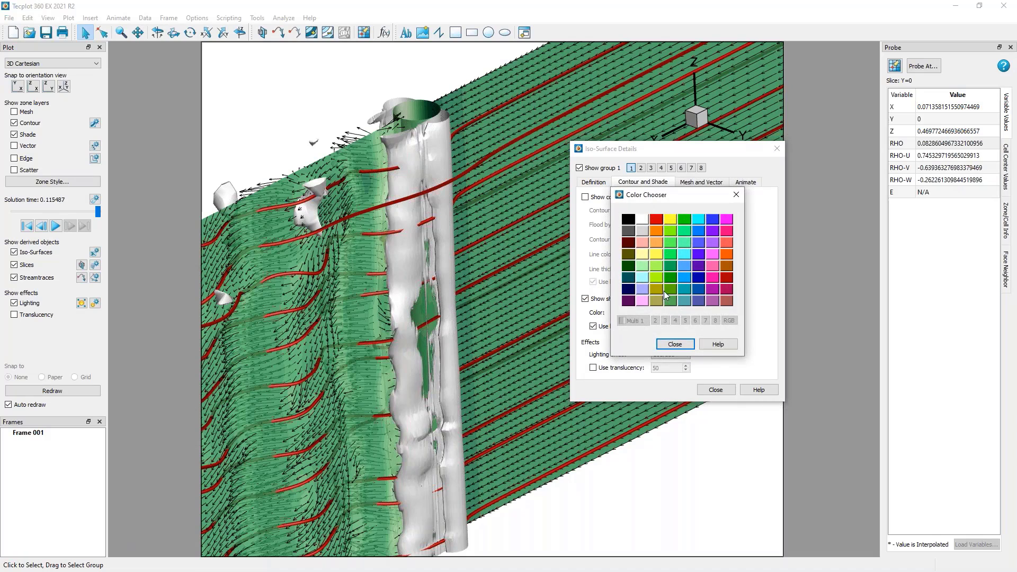
pyautogui.click(660, 233)
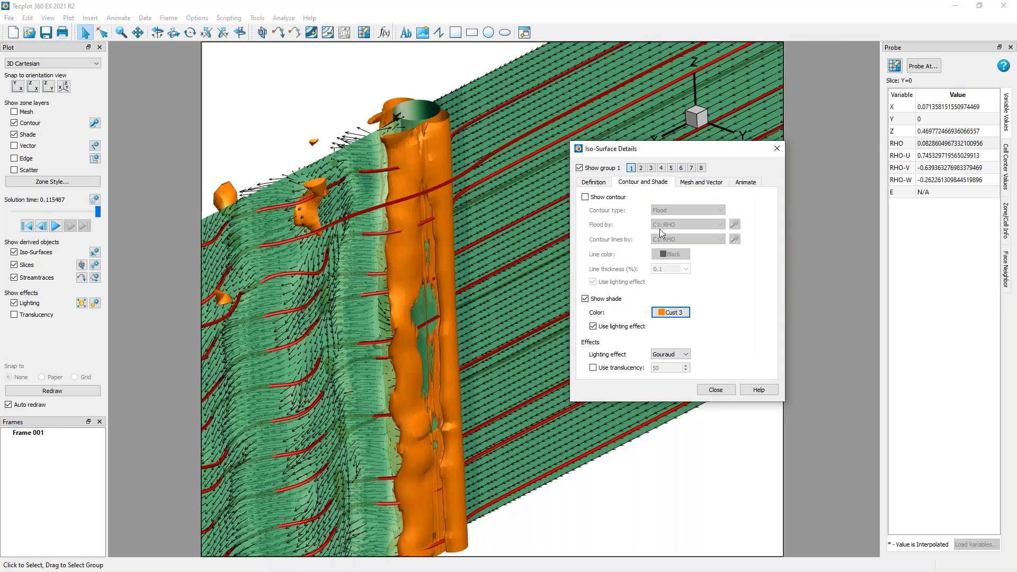
pyautogui.click(671, 313)
pyautogui.click(628, 243)
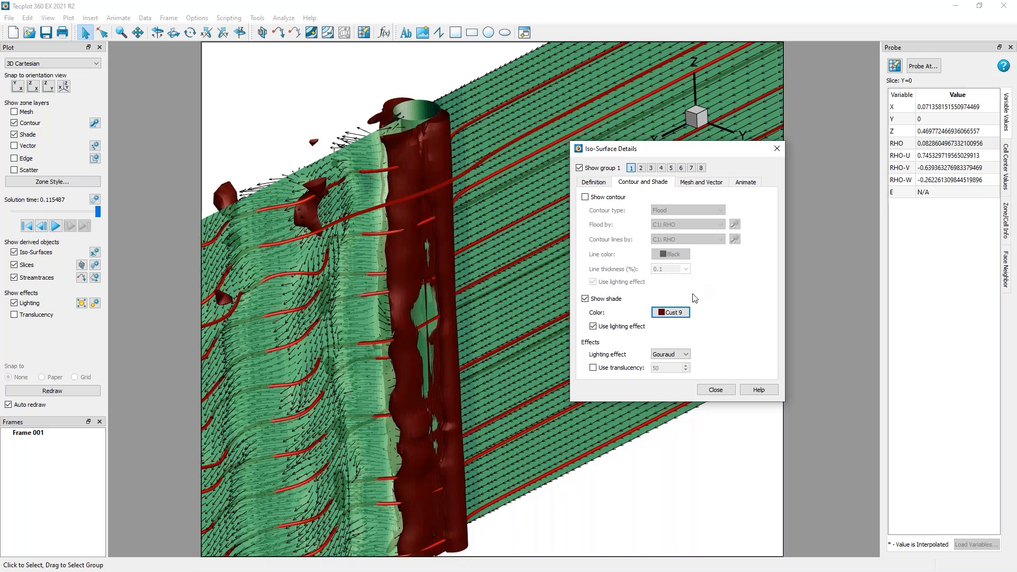
# Turn on translucency at 50 for the shaded iso-surface, close its details and view it around the cylinder.
pyautogui.click(622, 368)
pyautogui.click(715, 390)
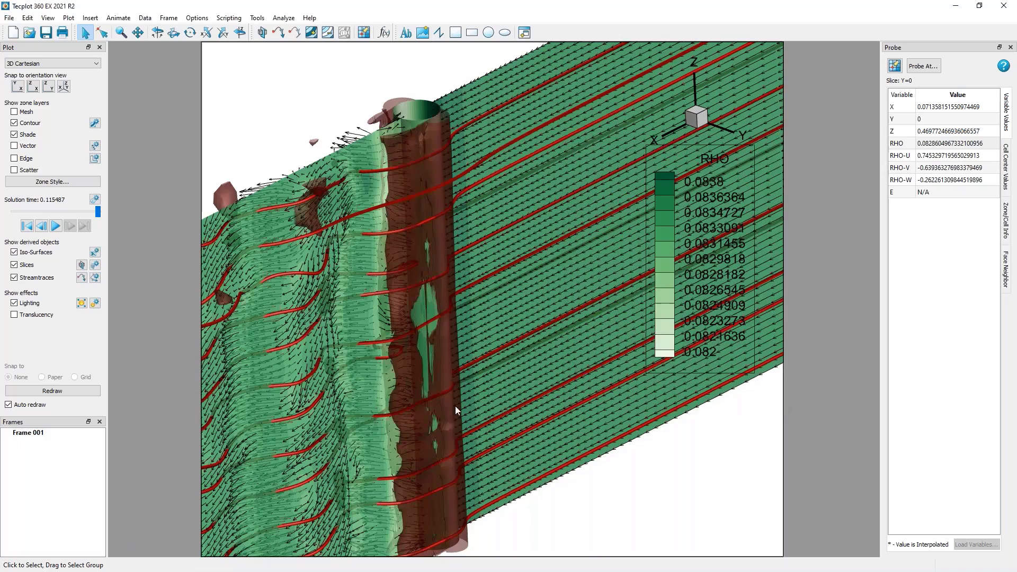
pyautogui.moveTo(455, 406); pyautogui.dragTo(460, 273, button='middle')
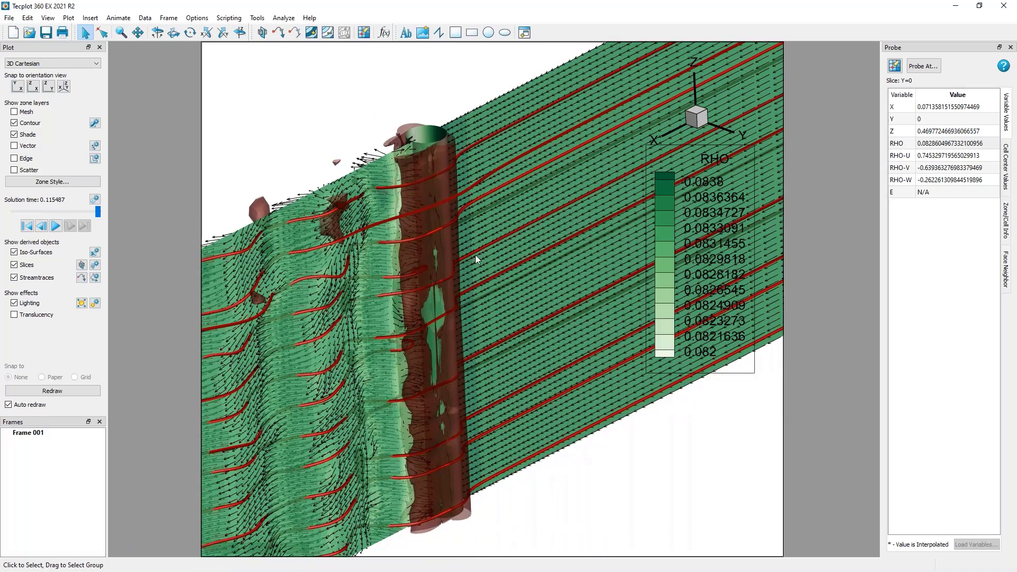
pyautogui.moveTo(475, 255); pyautogui.dragTo(489, 220, button='right')
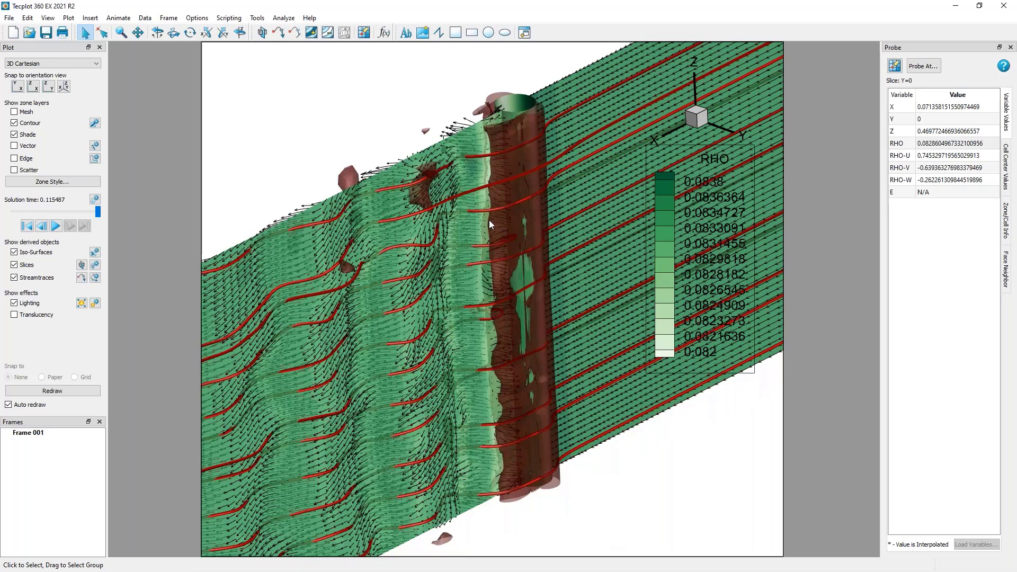
pyautogui.moveTo(541, 371); pyautogui.dragTo(573, 341, button='right')
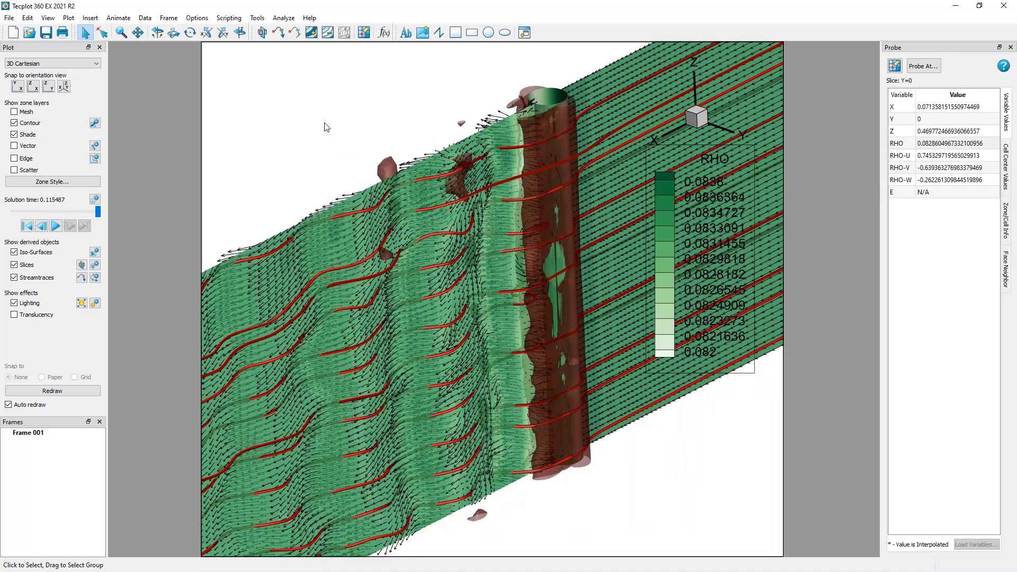
# Look at the Specify Equations dialog for altering data and close it without computing anything.
pyautogui.click(146, 22)
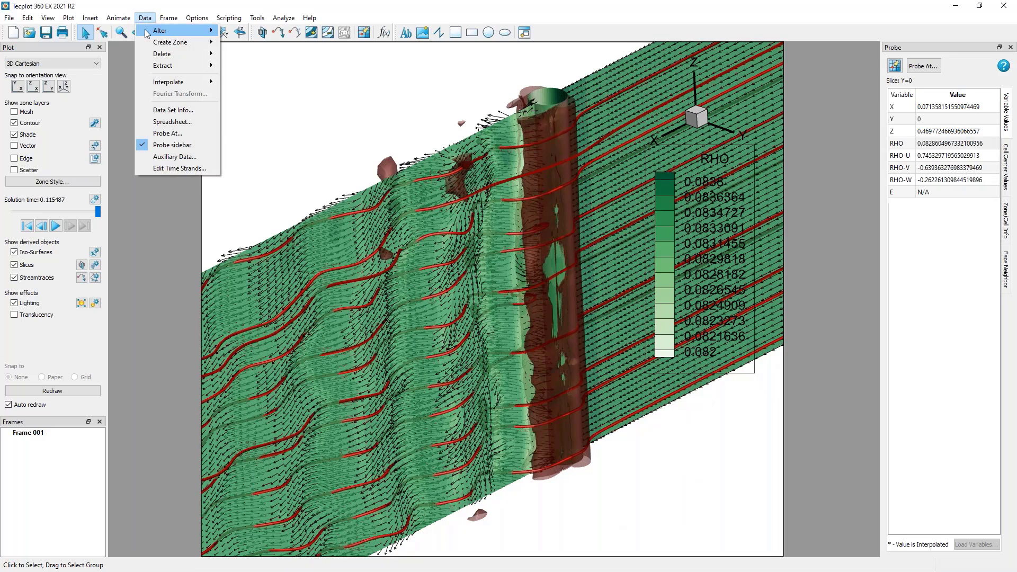
pyautogui.moveTo(148, 33)
pyautogui.click(226, 33)
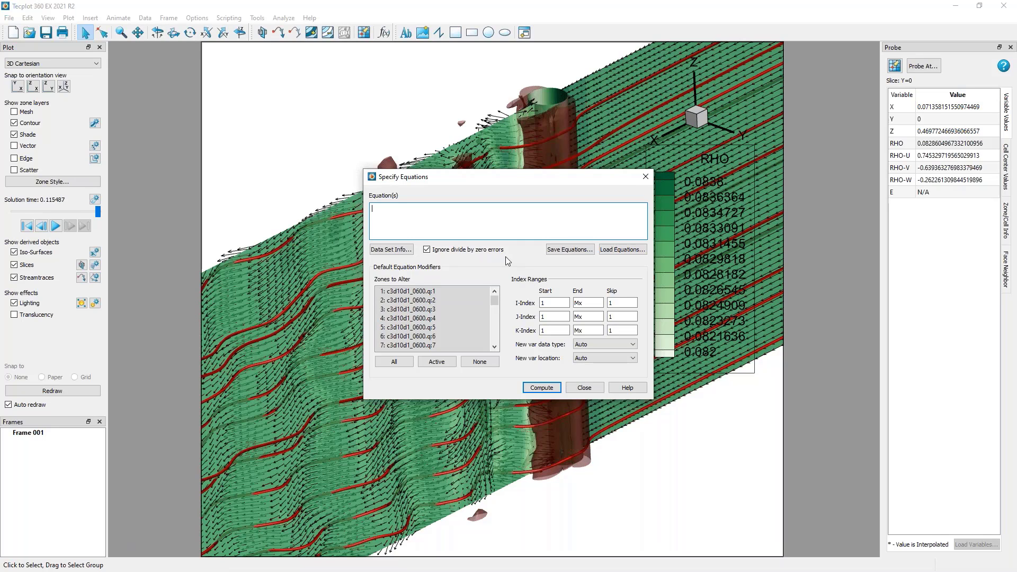
pyautogui.click(584, 387)
# Show slice group 2 with its X-plane start, intermediate and end slices, and inspect them around the cylinder.
pyautogui.moveTo(326, 176); pyautogui.dragTo(365, 165, button='right')
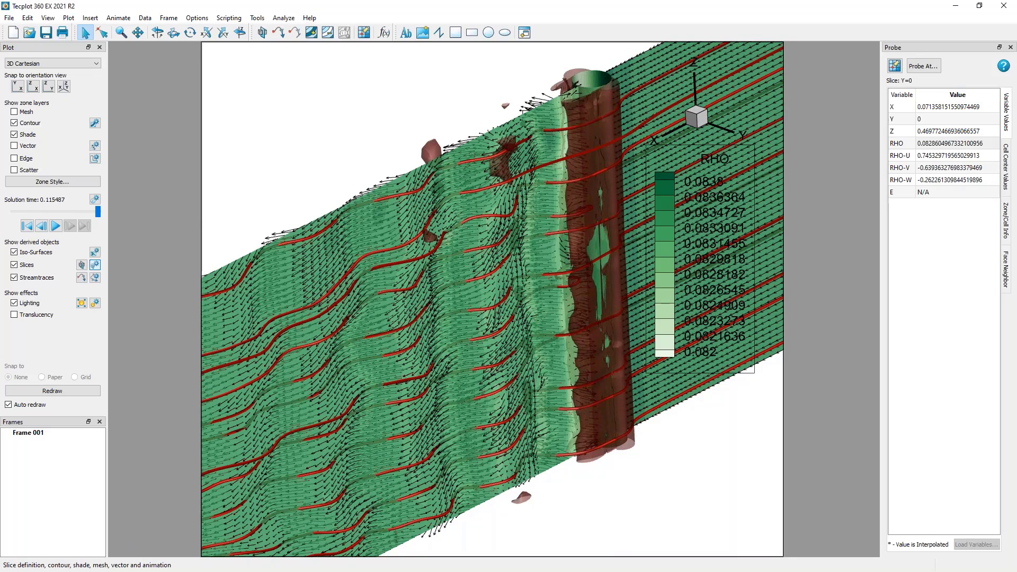
pyautogui.click(95, 264)
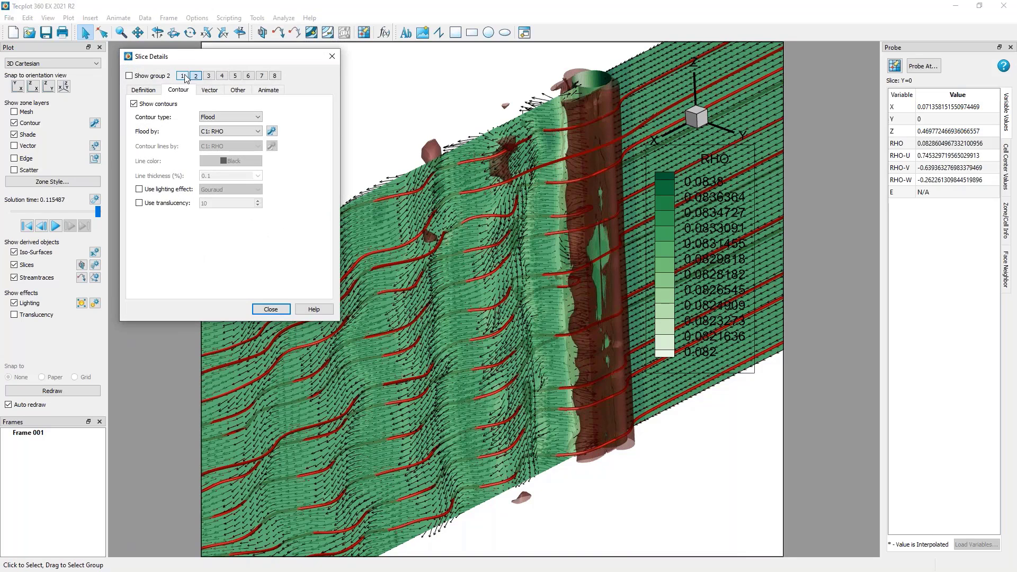
pyautogui.click(143, 90)
pyautogui.click(129, 76)
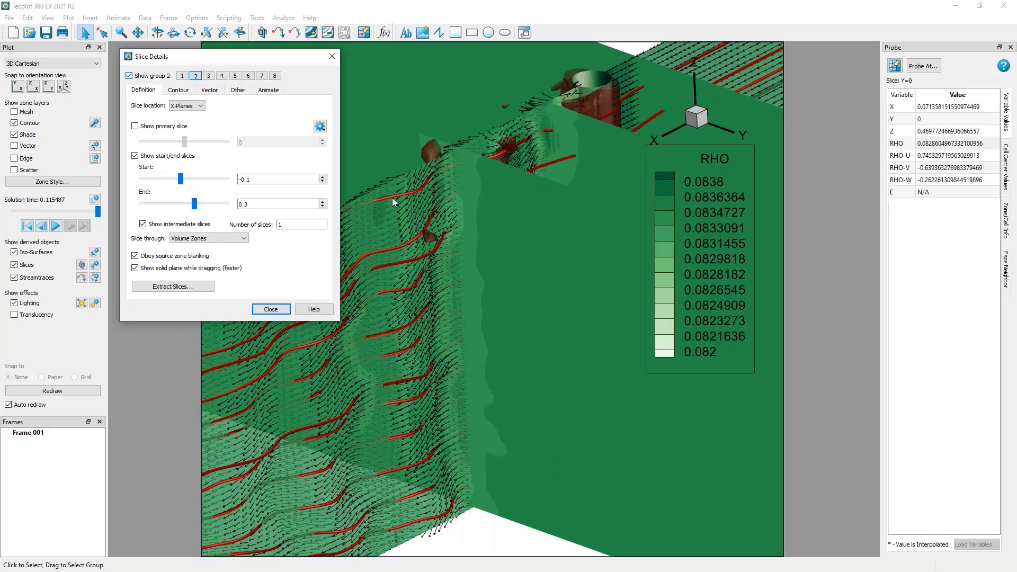
pyautogui.moveTo(539, 326); pyautogui.dragTo(545, 432, button='middle')
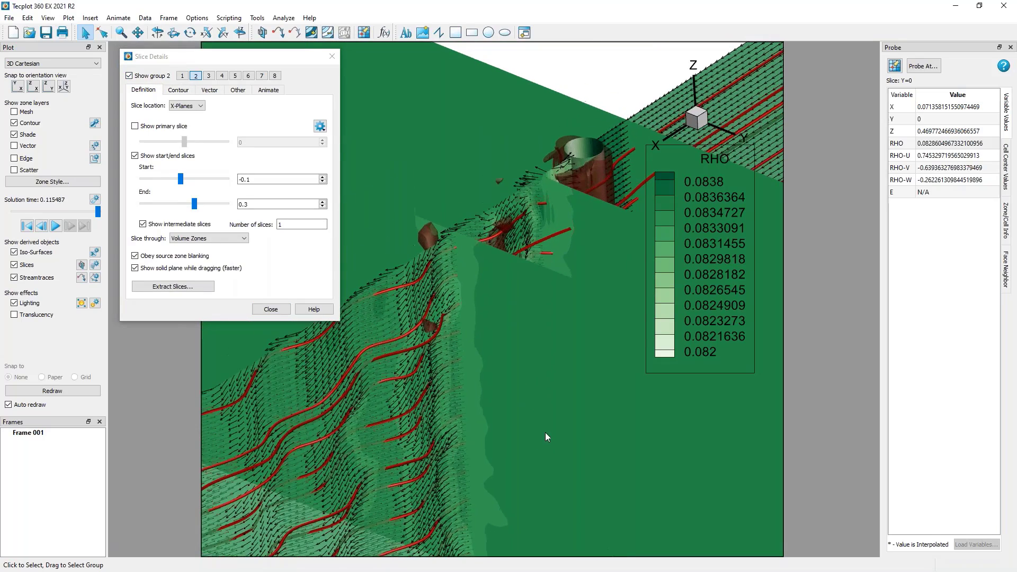
pyautogui.keyDown('ctrl'); pyautogui.moveTo(545, 432); pyautogui.dragTo(545, 446, button='right'); pyautogui.keyUp('ctrl')
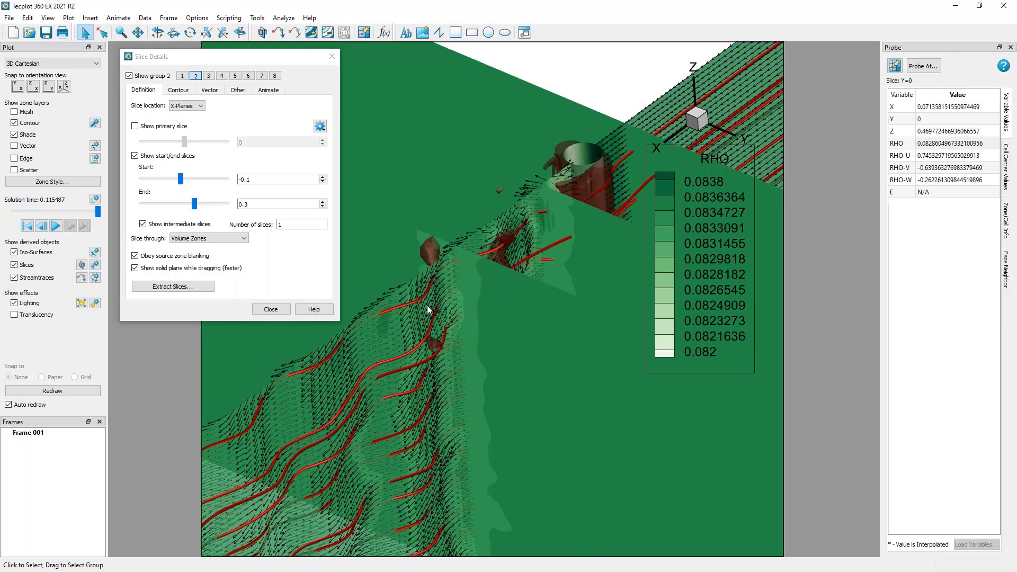
pyautogui.scroll(-5, 522, 234)
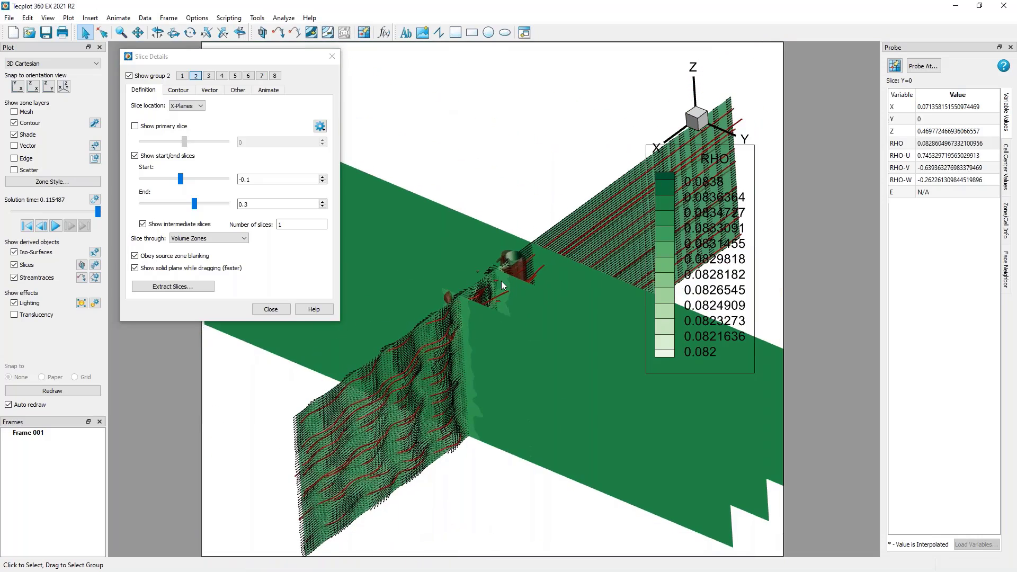
pyautogui.scroll(5, 501, 281)
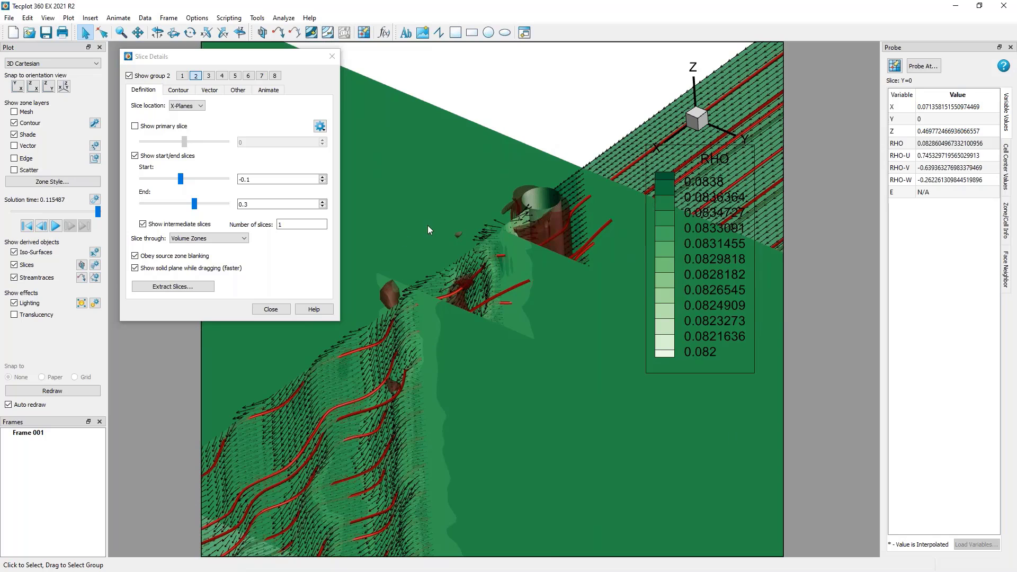
pyautogui.scroll(-3, 508, 218)
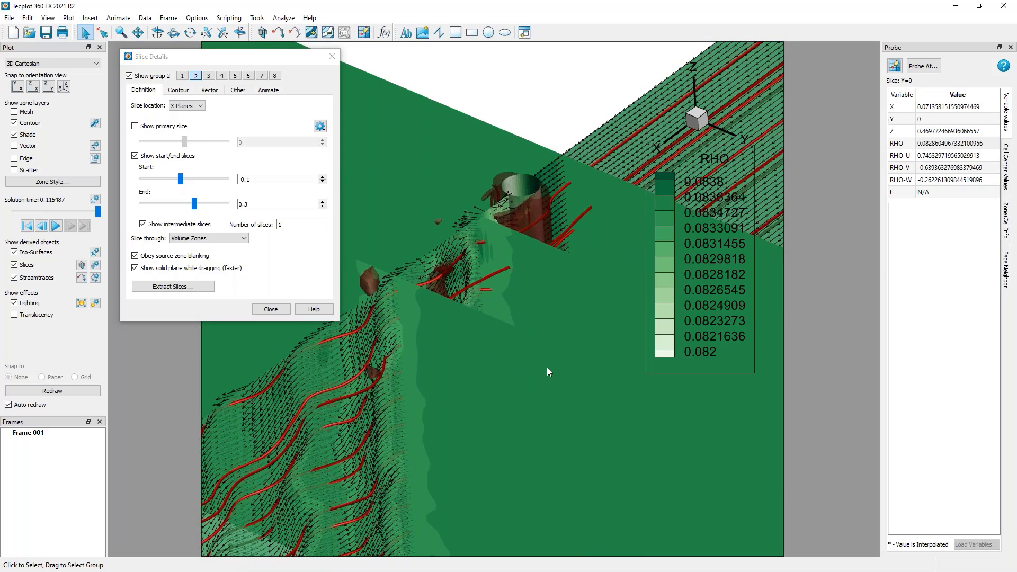
pyautogui.moveTo(563, 418)
pyautogui.keyDown('ctrl'); pyautogui.mouseDown(button='right')
pyautogui.moveTo(492, 394)
pyautogui.moveTo(460, 355)
pyautogui.moveTo(555, 405)
pyautogui.mouseUp(button='right'); pyautogui.keyUp('ctrl')
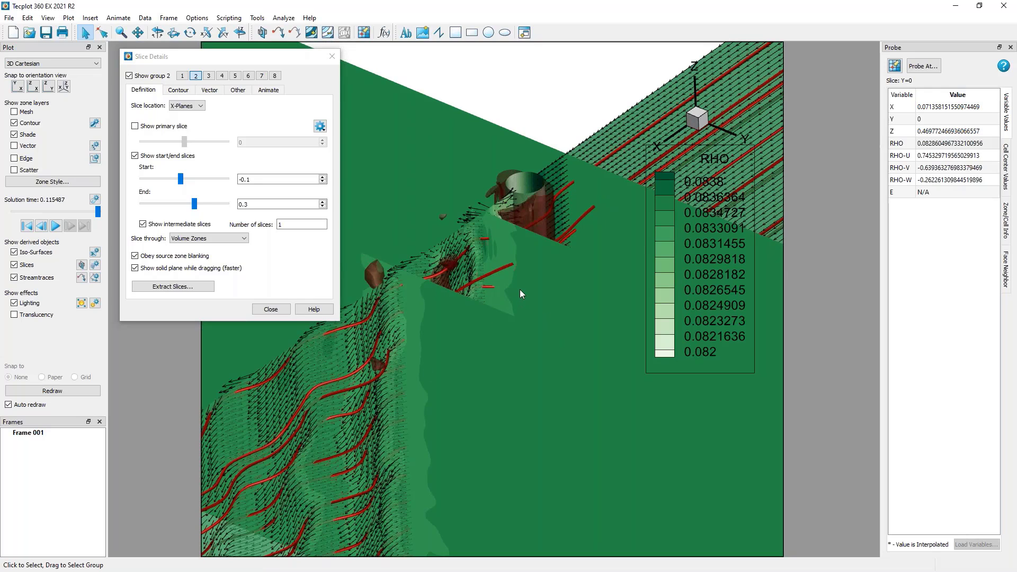
# Set up and activate value blanking constraint 1 to blank where Y is less than or equal to the constant -0.1.
pyautogui.click(292, 253)
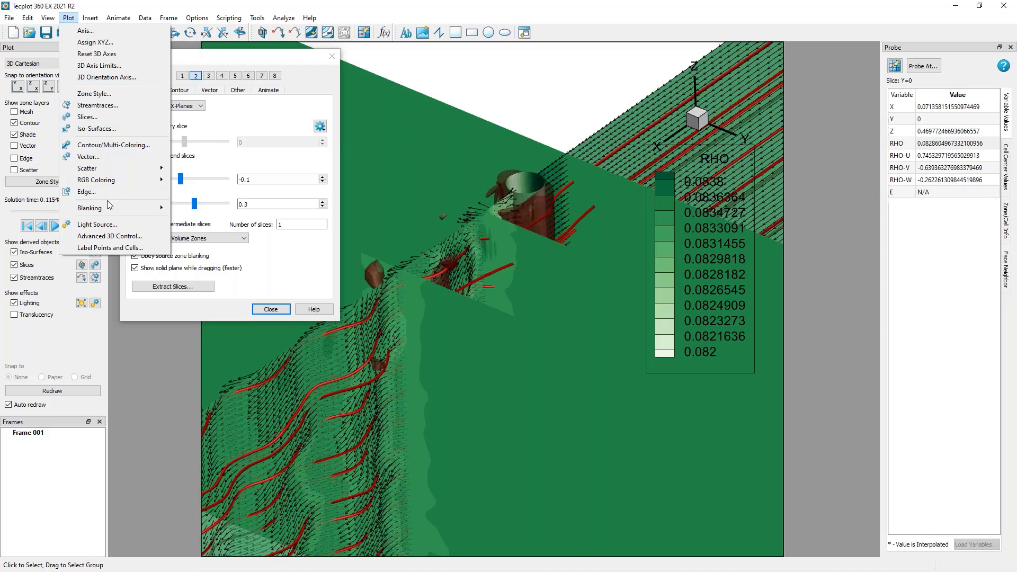
pyautogui.click(180, 209)
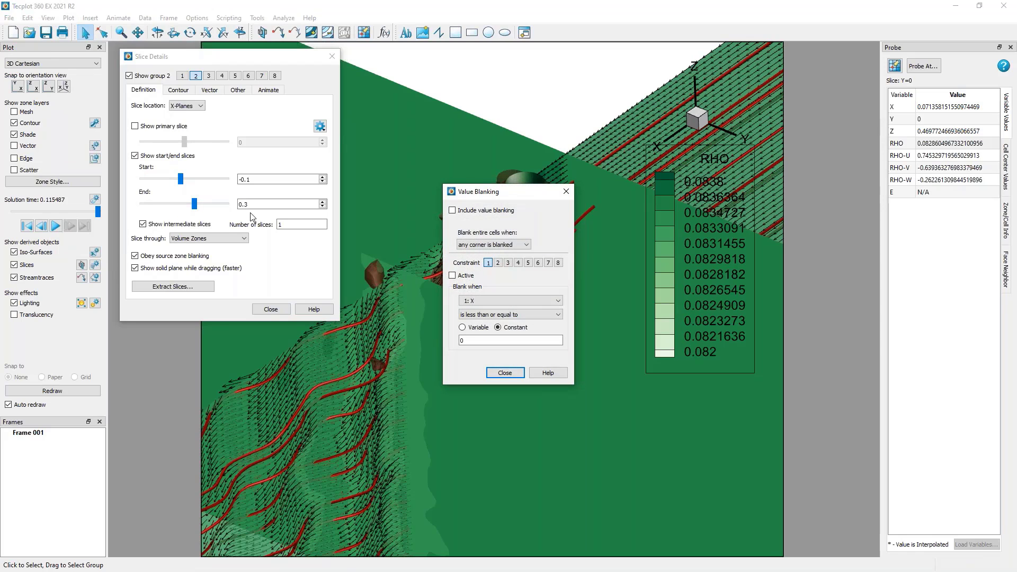
pyautogui.click(498, 301)
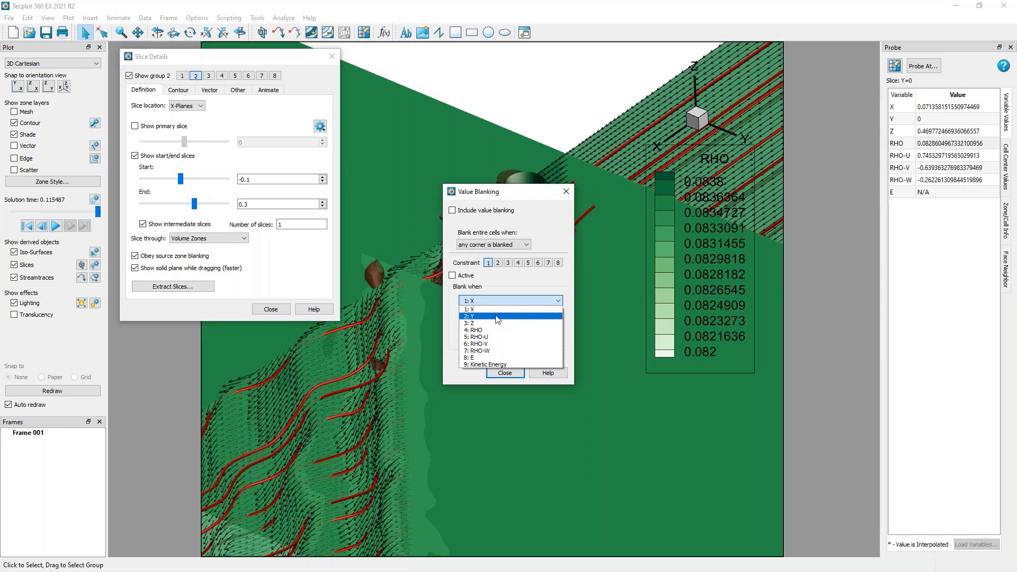
pyautogui.click(497, 316)
pyautogui.write('-0.1')
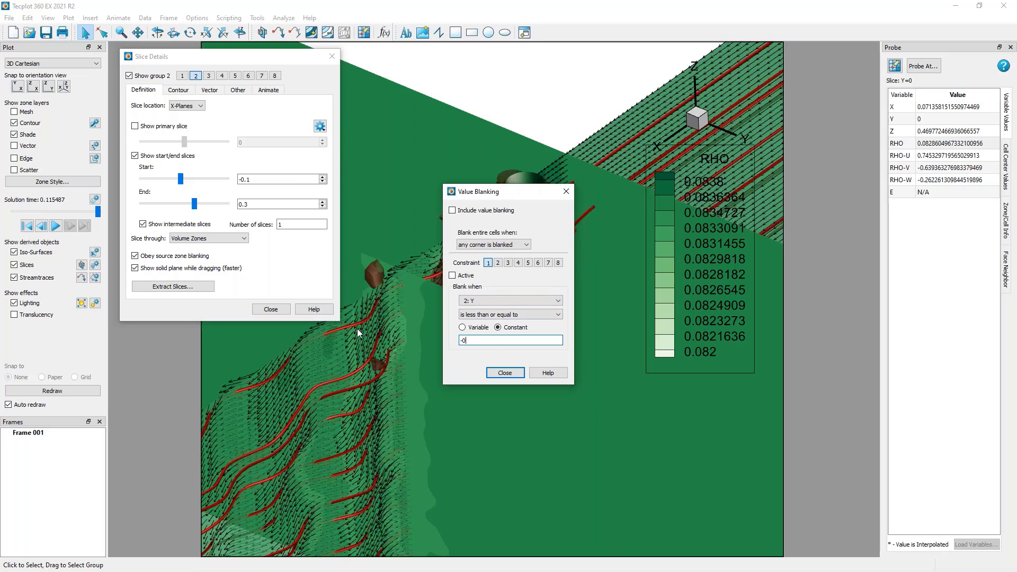
# Set up and activate value blanking constraint 2 to blank where Y is greater than or equal to the constant 0.1.
pyautogui.click(498, 263)
pyautogui.click(483, 301)
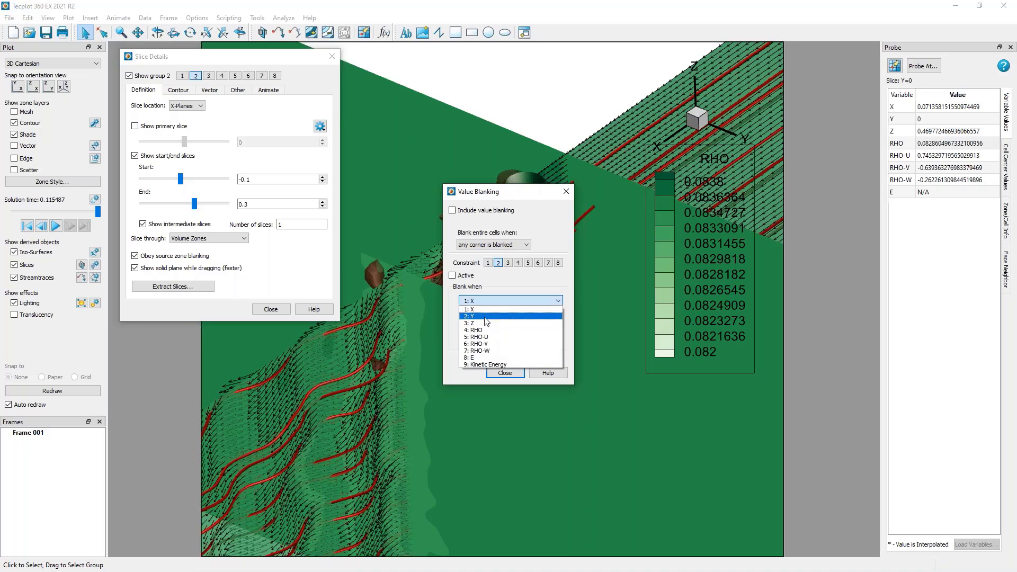
pyautogui.click(483, 316)
pyautogui.click(489, 329)
pyautogui.moveTo(469, 341); pyautogui.dragTo(382, 340)
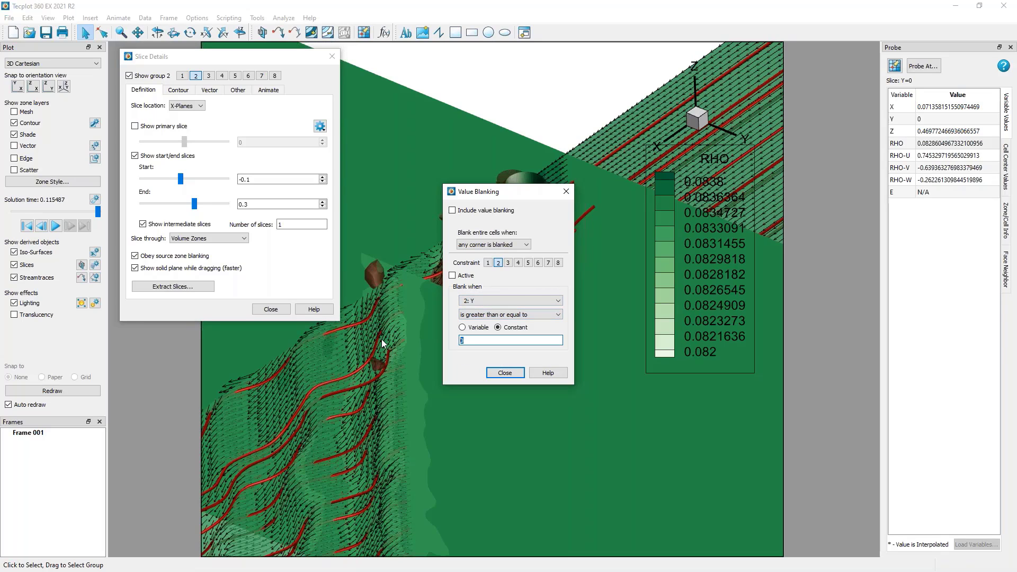
pyautogui.write('0.1')
pyautogui.click(454, 276)
# Enable value blanking for the plot and close its settings.
pyautogui.click(487, 263)
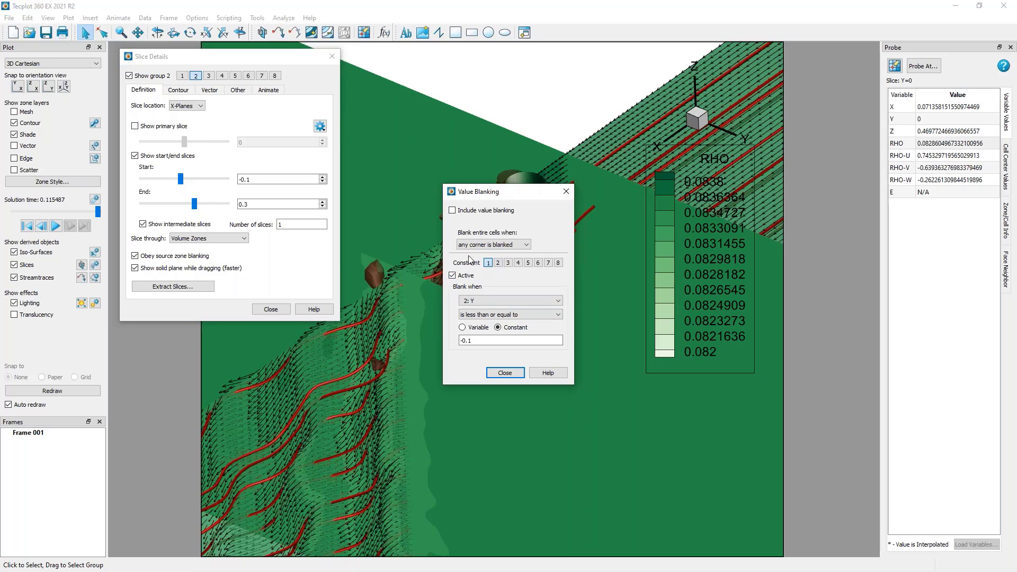
pyautogui.click(452, 210)
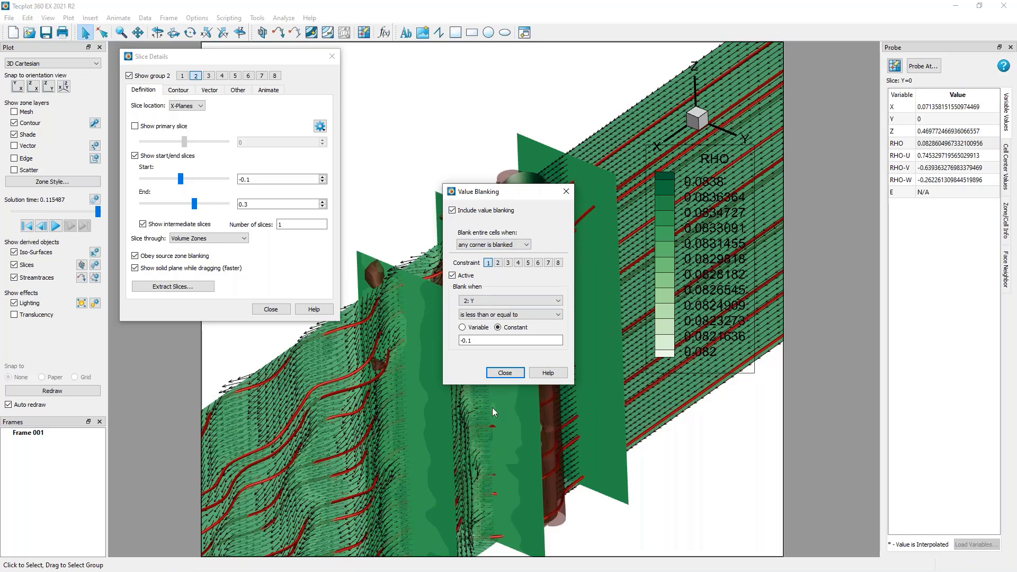
pyautogui.click(505, 373)
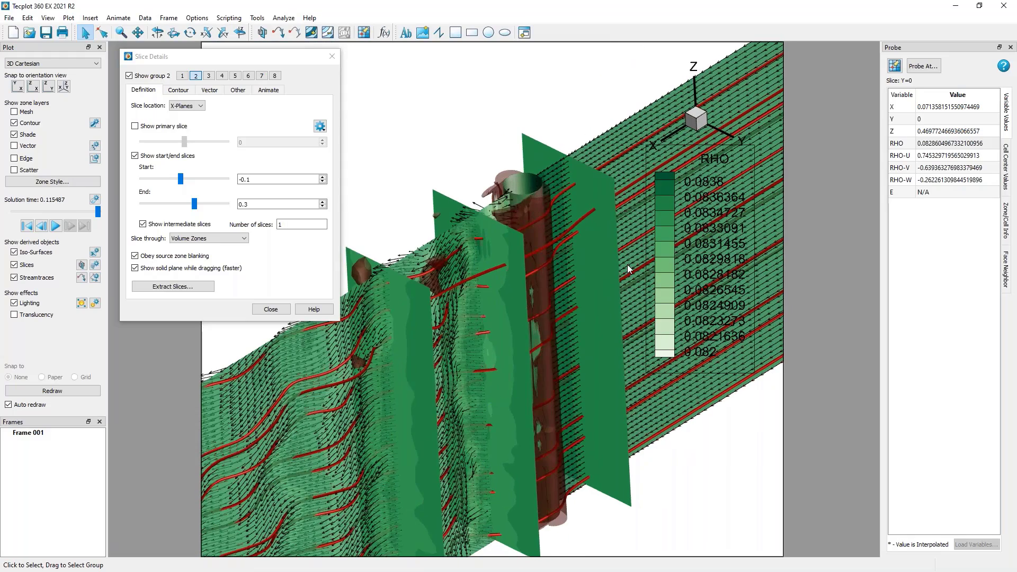
# Turn off Obey source zone blanking for slice group 2 and turn it back on to compare the slices.
pyautogui.click(306, 247)
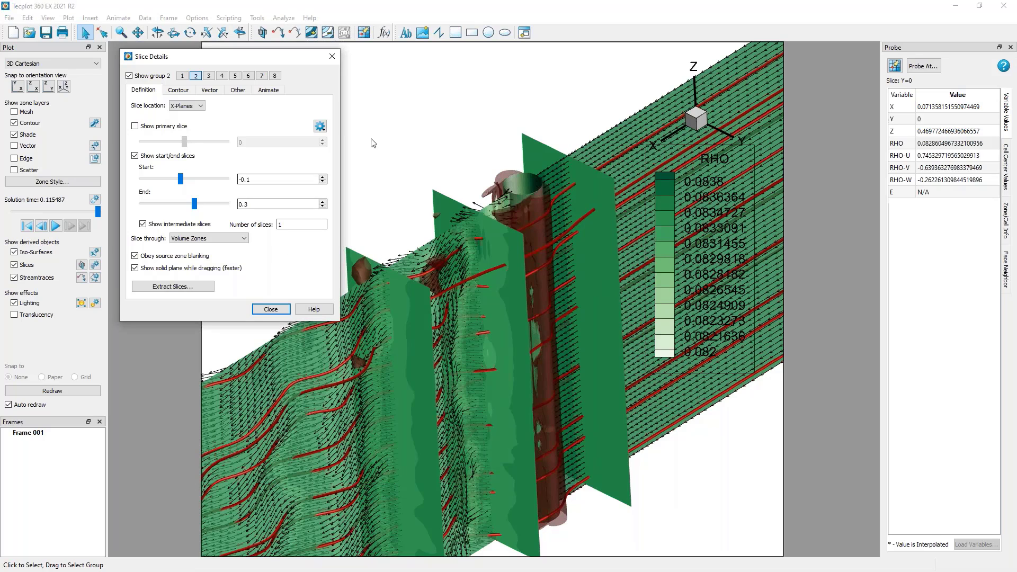
pyautogui.keyDown('ctrl'); pyautogui.moveTo(448, 301); pyautogui.dragTo(486, 300, button='right'); pyautogui.keyUp('ctrl')
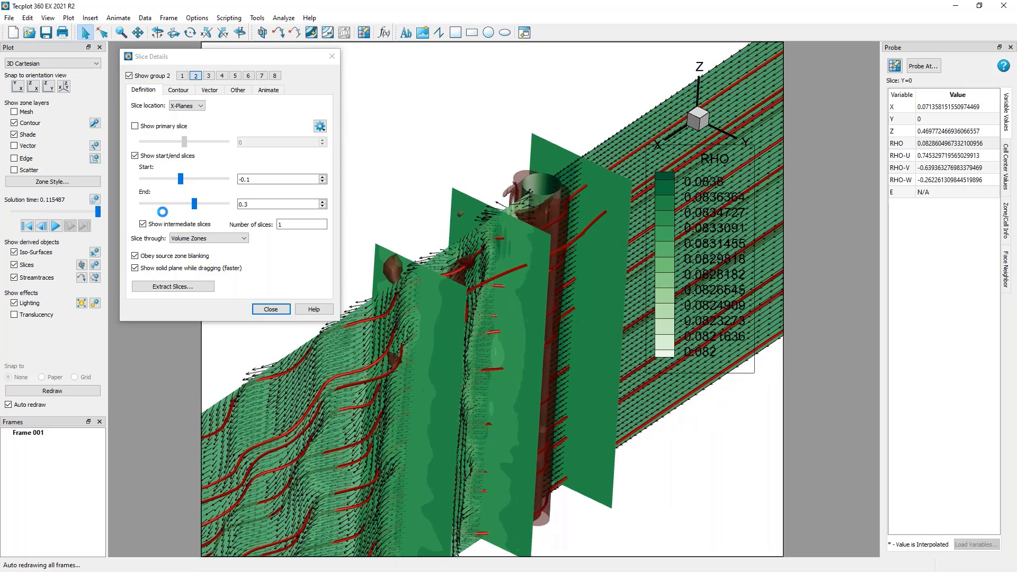
pyautogui.click(150, 259)
pyautogui.click(150, 259)
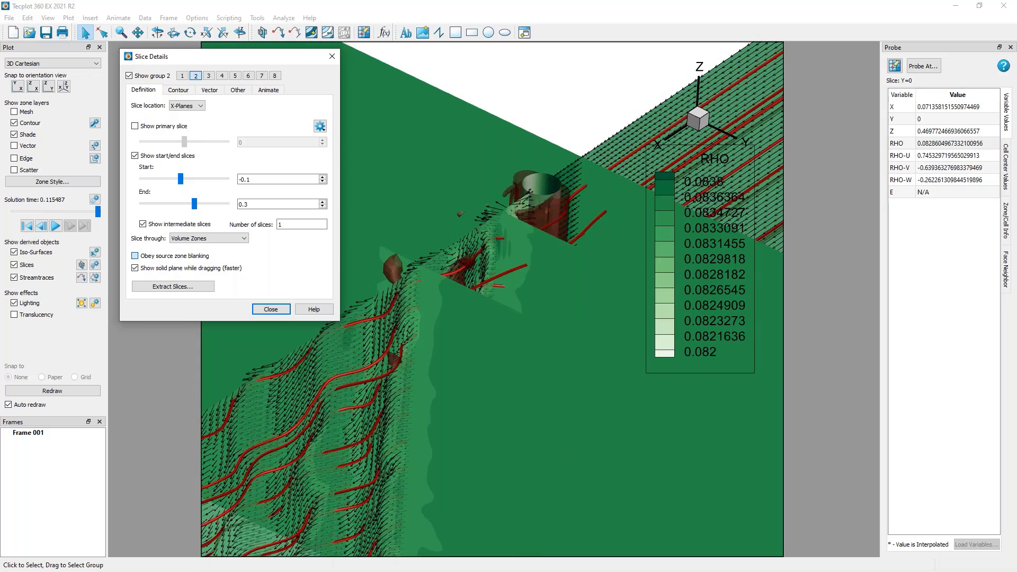
pyautogui.click(149, 257)
pyautogui.click(149, 258)
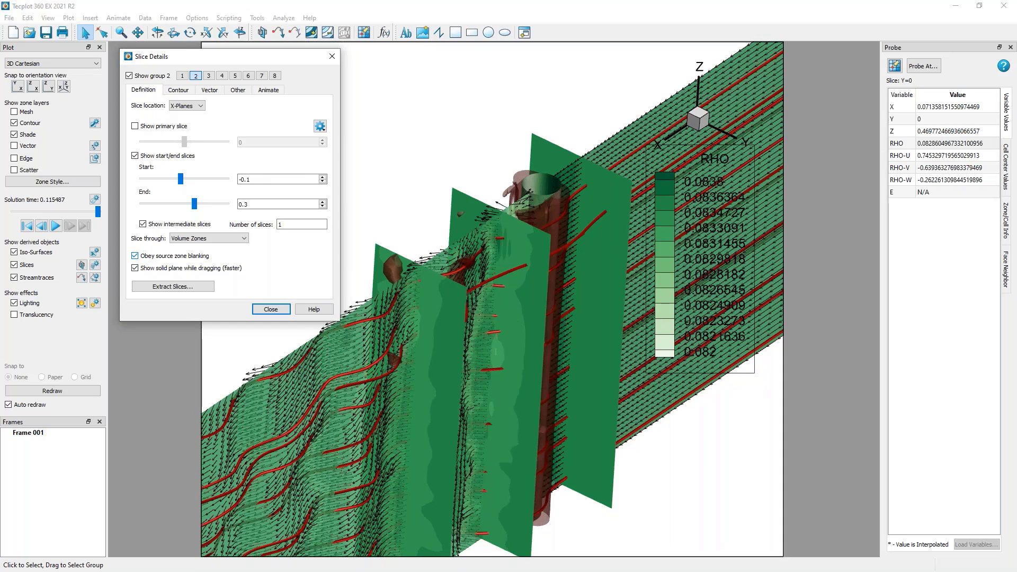
# Extract slice group 2 at all solution times with one zone for each slice, and close the slice dialogs.
pyautogui.click(195, 288)
pyautogui.moveTo(238, 92); pyautogui.dragTo(262, 73)
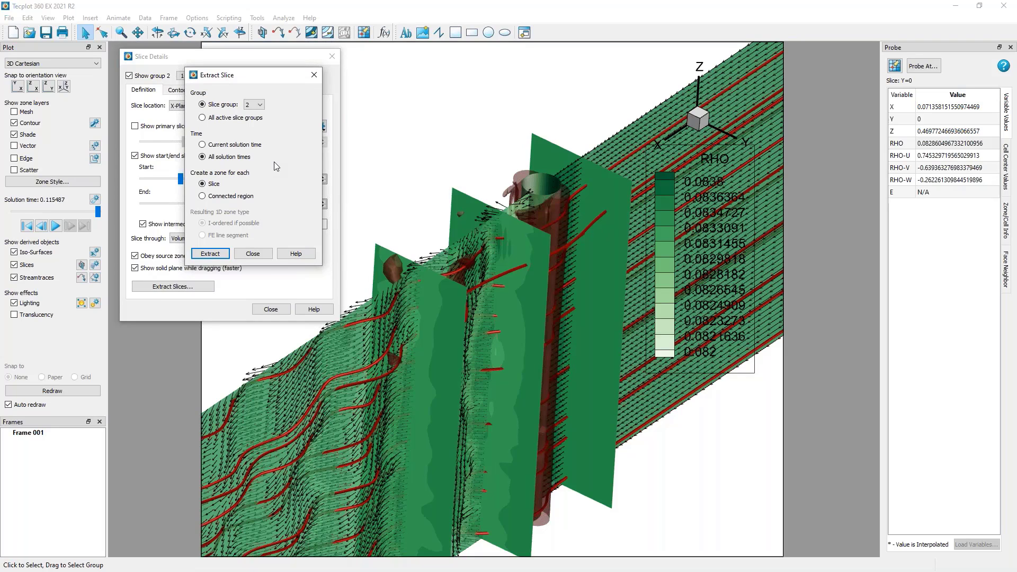
pyautogui.click(217, 255)
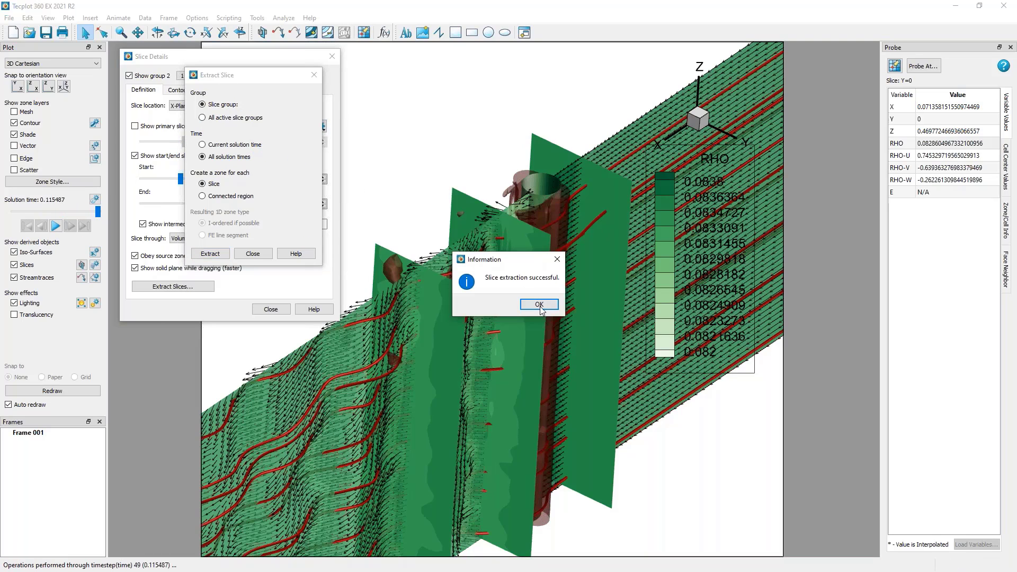
pyautogui.click(537, 306)
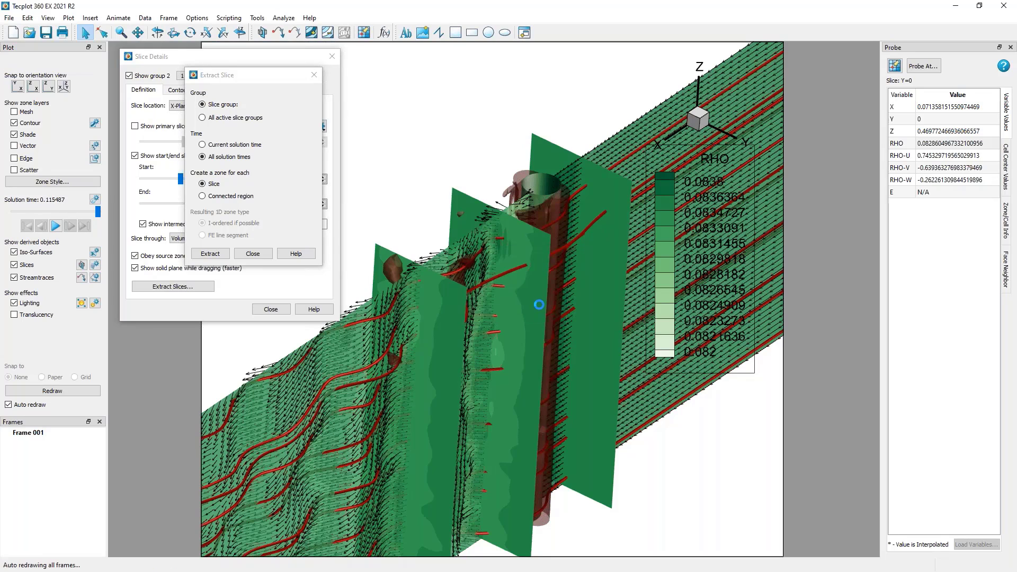
pyautogui.click(253, 253)
pyautogui.click(271, 310)
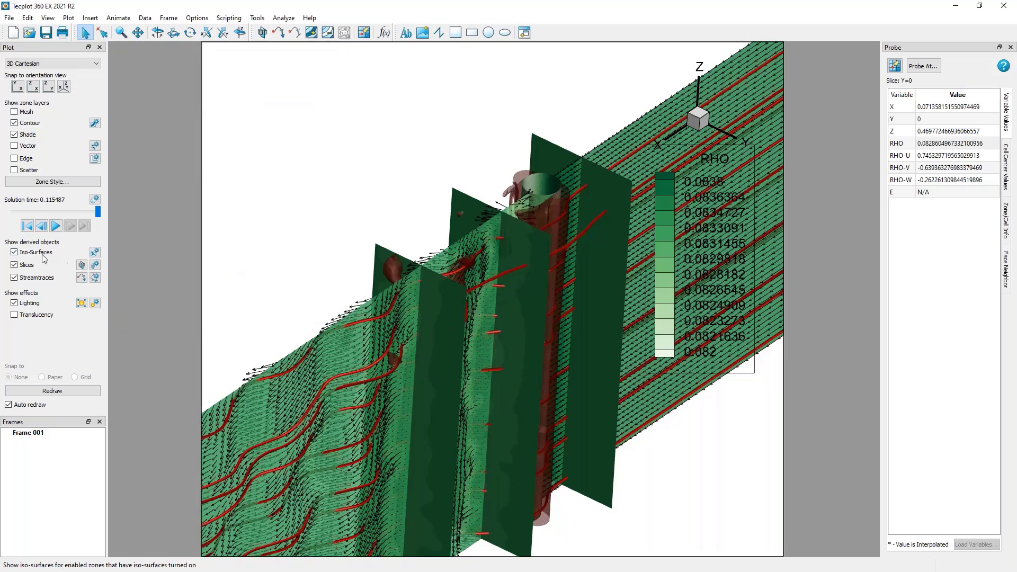
# Hide slice group 2 and close the slice details.
pyautogui.click(82, 265)
pyautogui.click(95, 265)
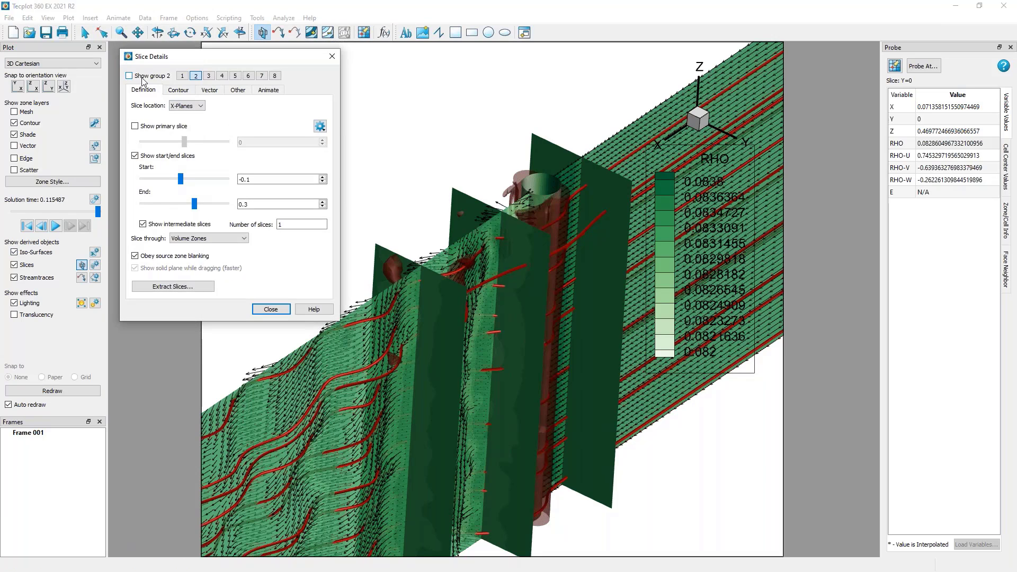
pyautogui.click(129, 76)
pyautogui.click(270, 309)
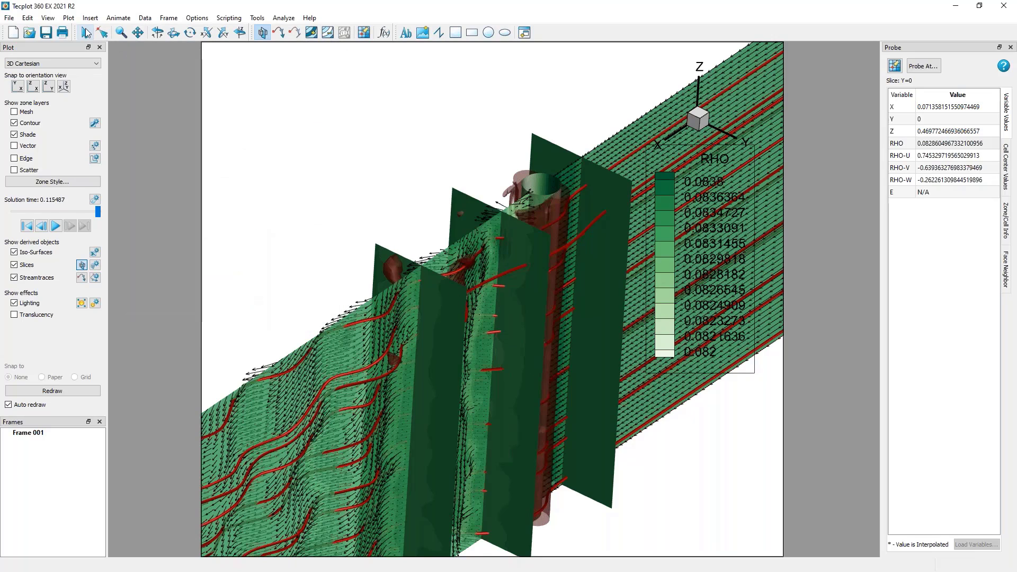
pyautogui.click(95, 264)
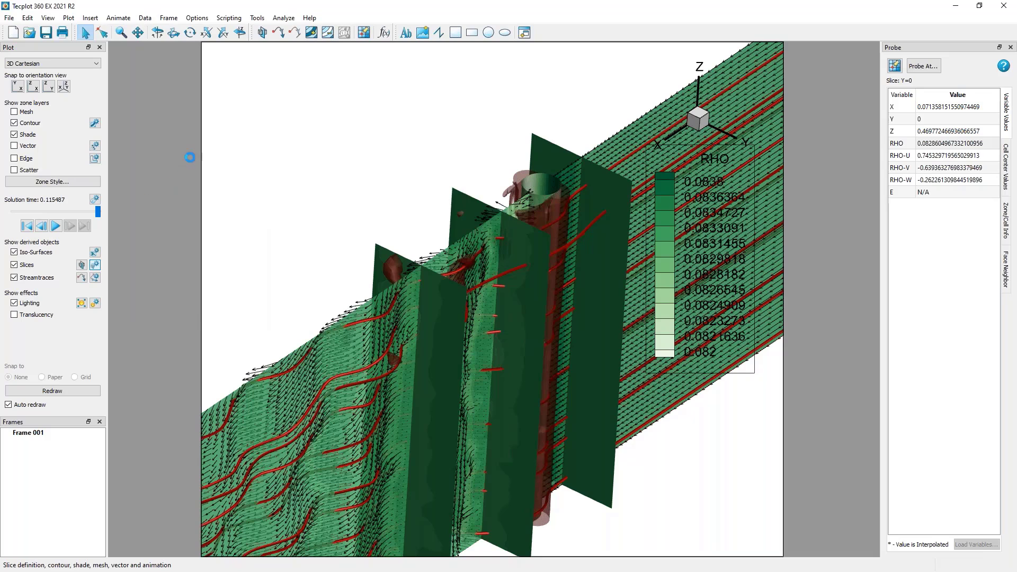
pyautogui.click(332, 56)
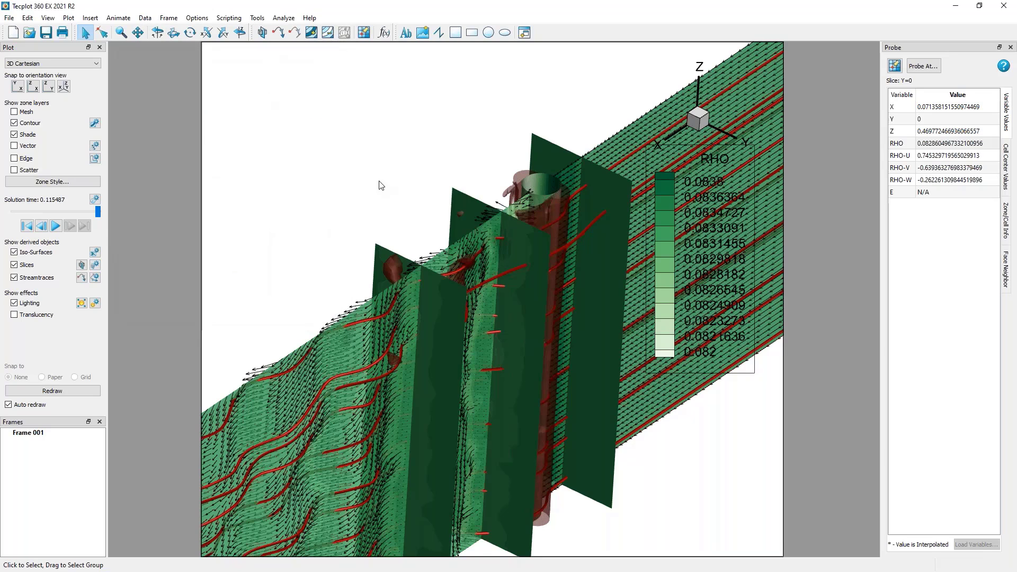
# Hide the three extracted slice zones X=-0.1, X=0.1 and X=0.3 in the zone style, and show them again.
pyautogui.moveTo(577, 329); pyautogui.dragTo(336, 223, button='middle')
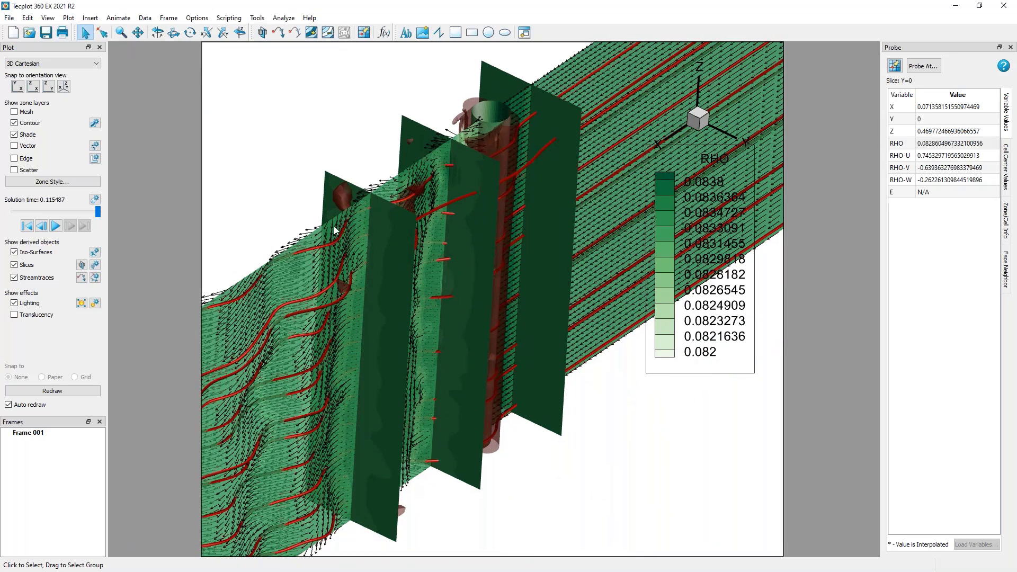
pyautogui.moveTo(340, 276); pyautogui.dragTo(323, 271, button='middle')
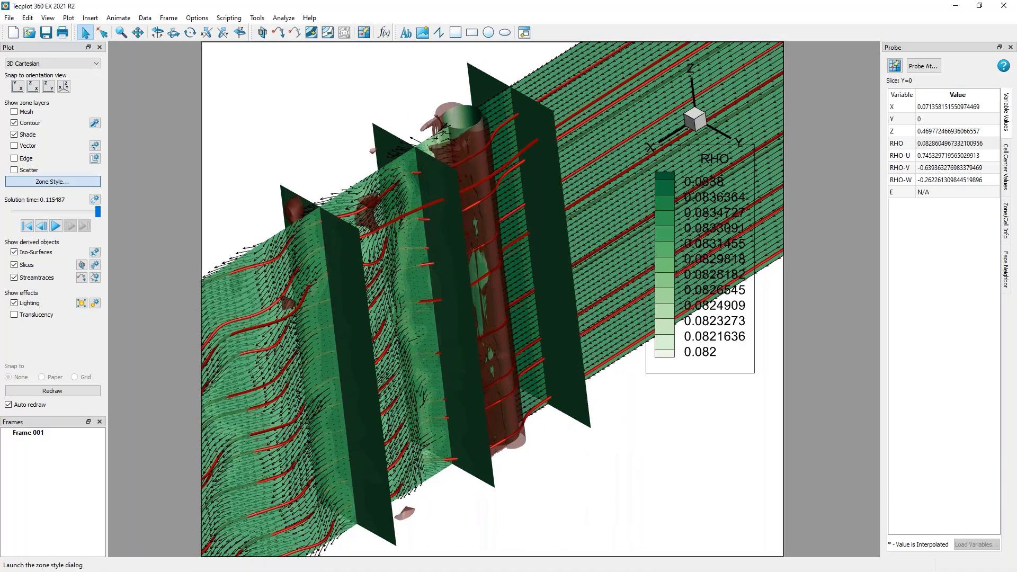
pyautogui.click(52, 181)
pyautogui.moveTo(642, 412); pyautogui.dragTo(641, 442)
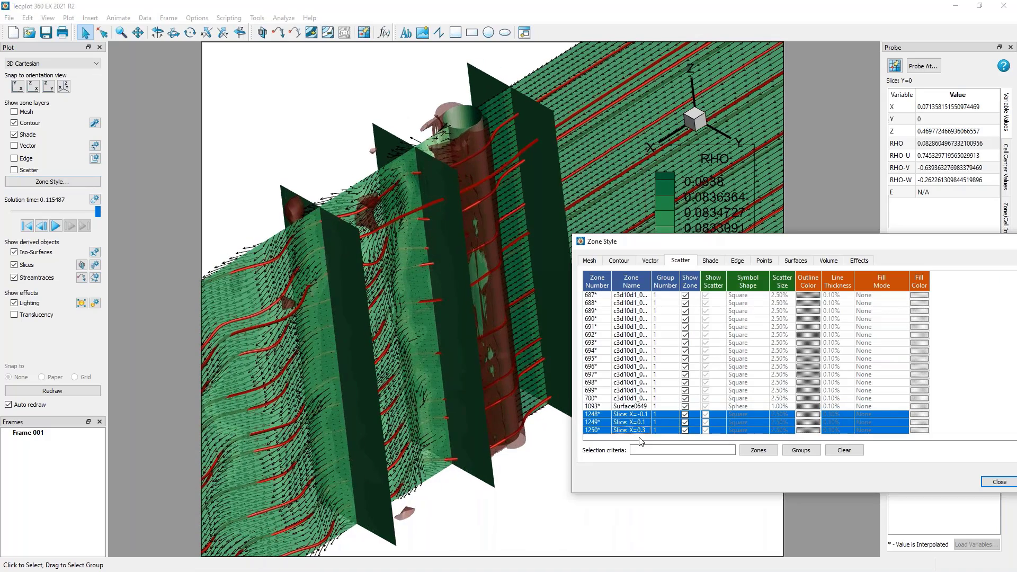
pyautogui.rightClick(687, 418)
pyautogui.click(706, 435)
pyautogui.rightClick(688, 419)
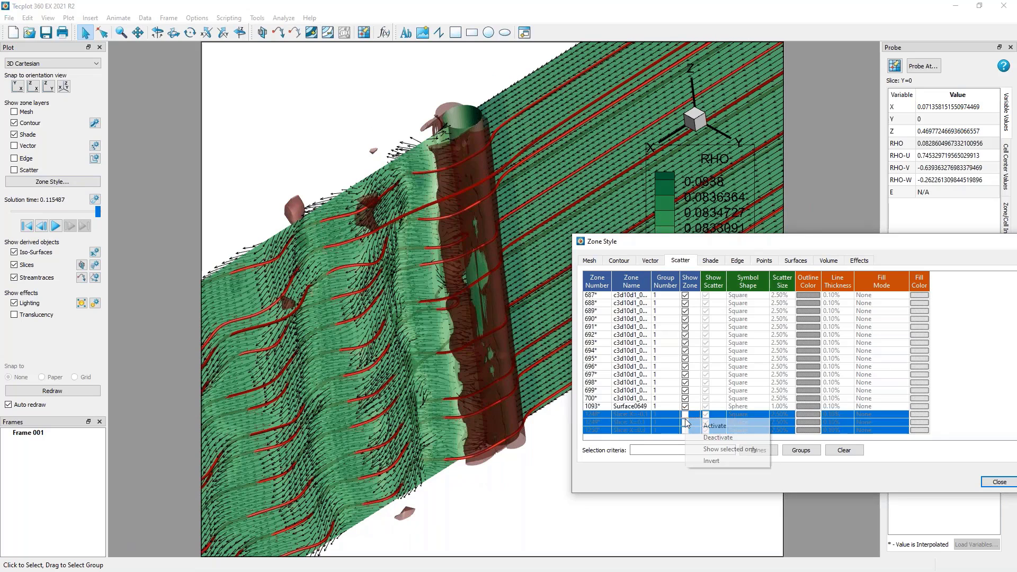
pyautogui.click(696, 422)
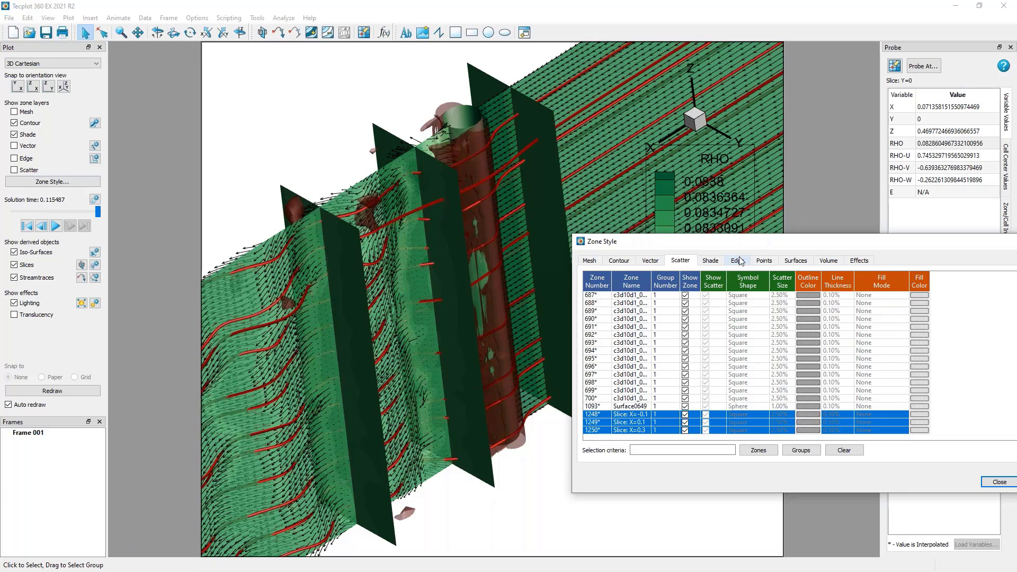
# Turn off value blanking for the plot, and close the value blanking and zone style dialogs.
pyautogui.moveTo(749, 247); pyautogui.dragTo(666, 247)
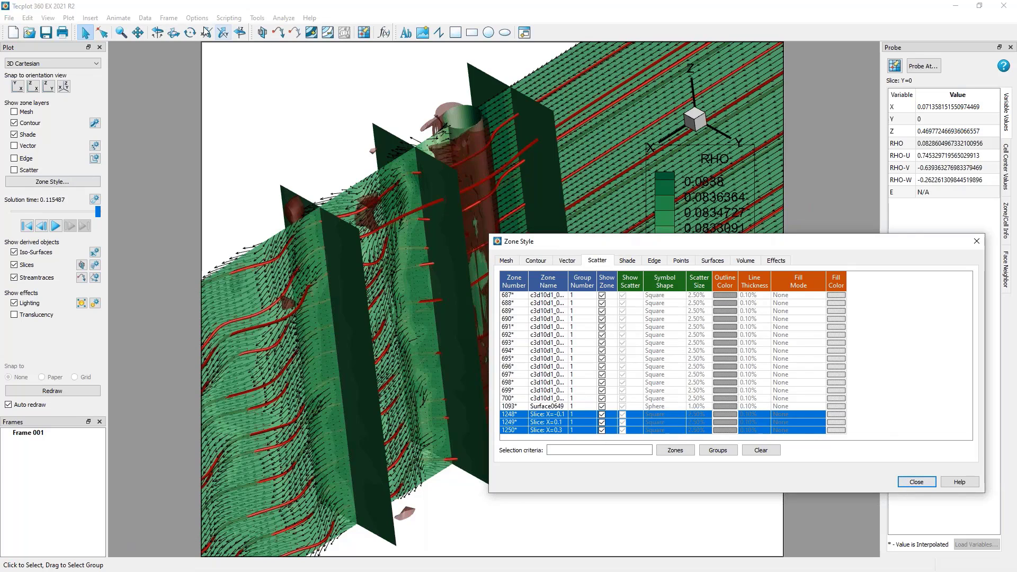
pyautogui.click(68, 18)
pyautogui.moveTo(116, 212)
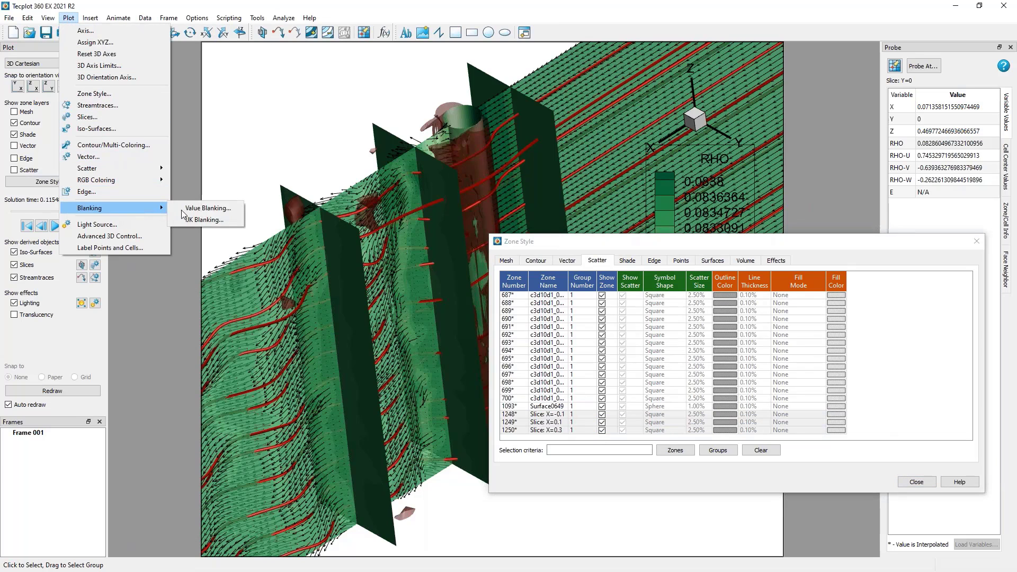
pyautogui.click(201, 208)
pyautogui.click(512, 210)
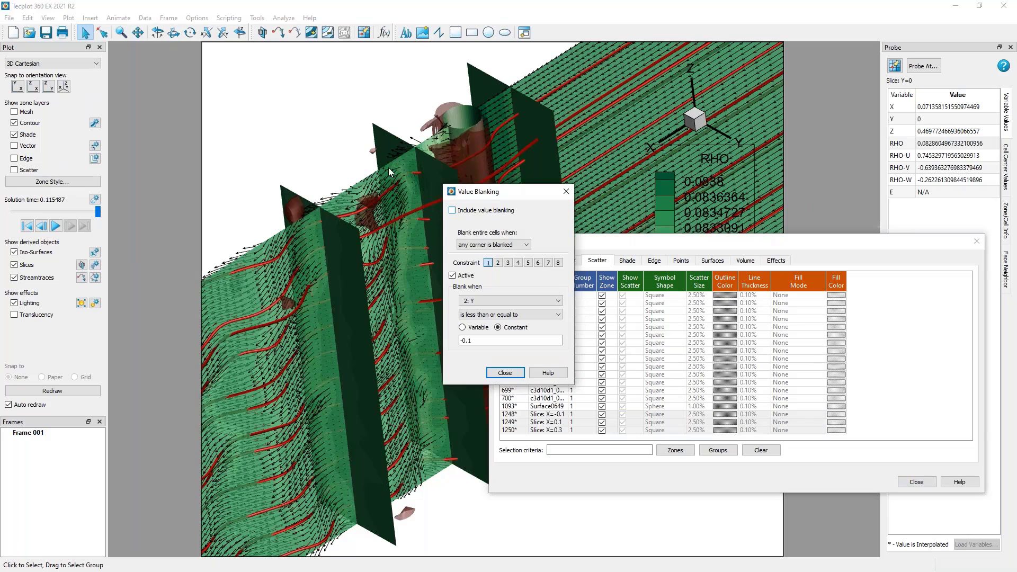
pyautogui.click(501, 374)
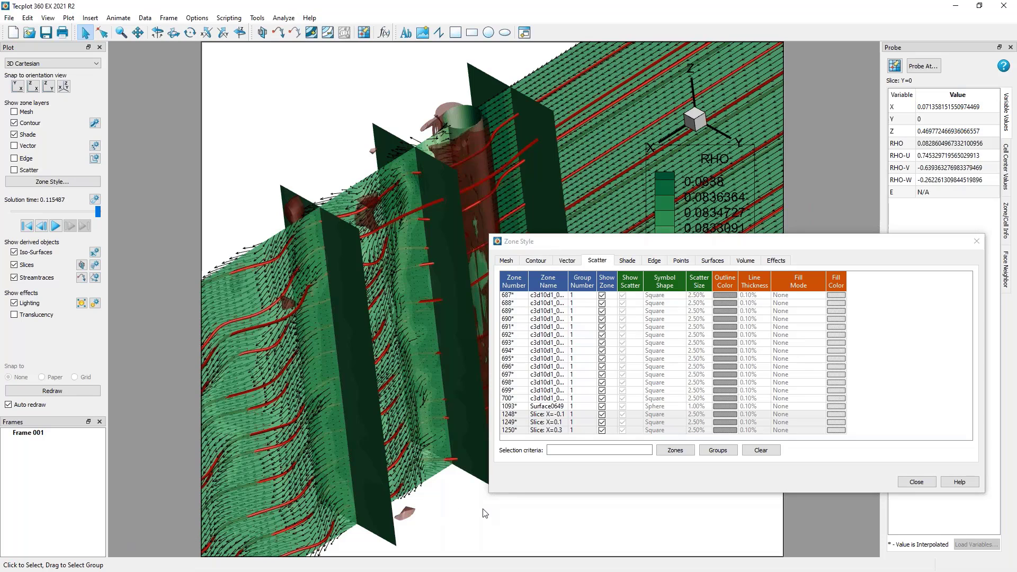
pyautogui.click(900, 482)
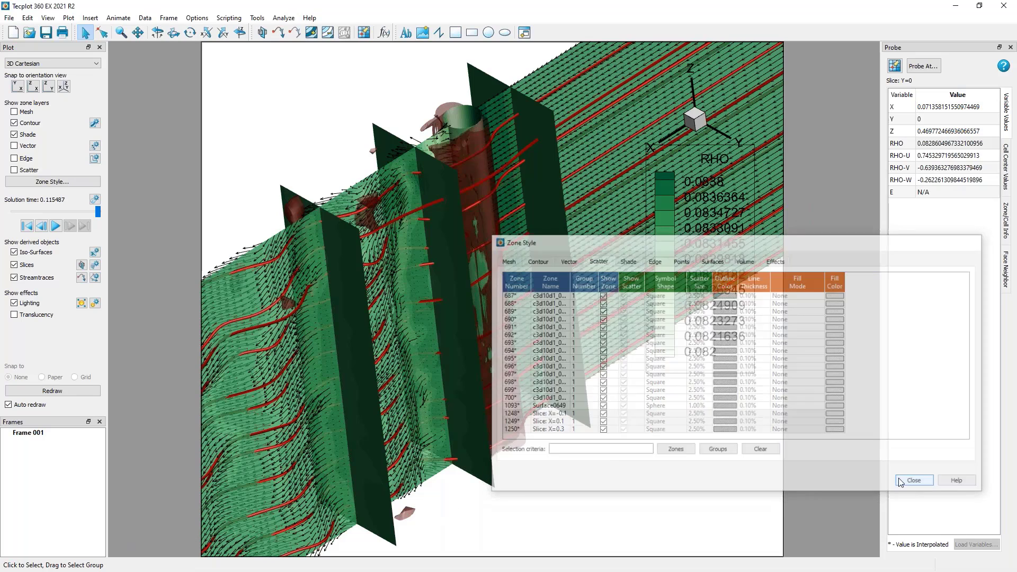
# Start an integration of the flow data and set its type to Mass Flow Rate.
pyautogui.keyDown('ctrl'); pyautogui.moveTo(498, 471); pyautogui.dragTo(311, 262, button='right'); pyautogui.keyUp('ctrl')
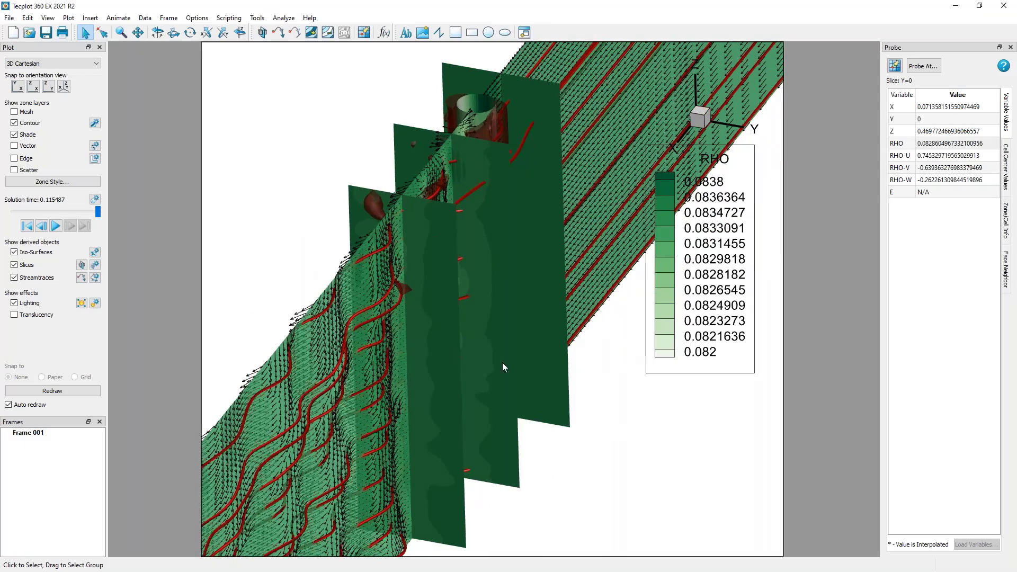
pyautogui.keyDown('ctrl'); pyautogui.moveTo(502, 366); pyautogui.dragTo(356, 138, button='right'); pyautogui.keyUp('ctrl')
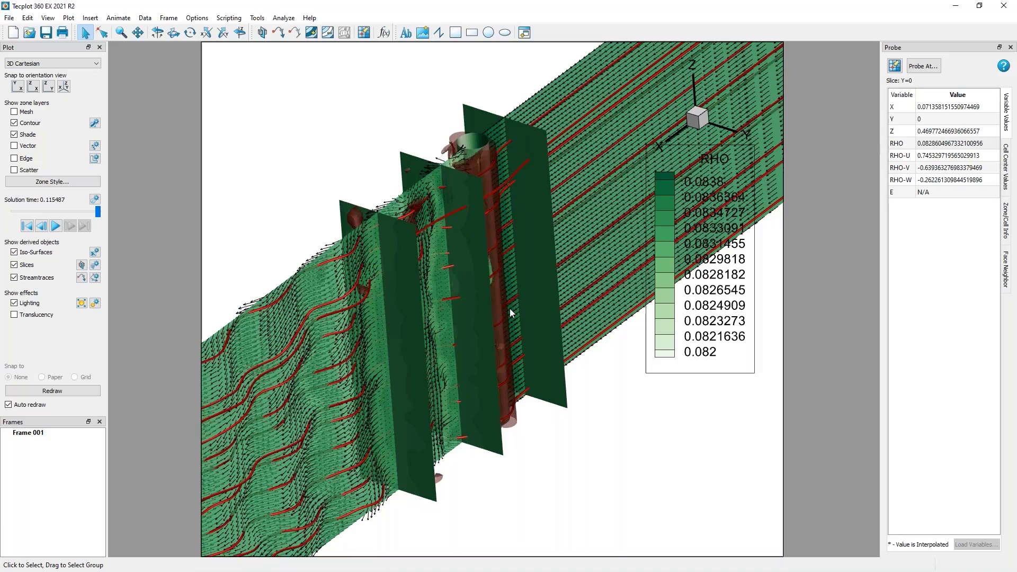
pyautogui.keyDown('ctrl'); pyautogui.moveTo(509, 308); pyautogui.dragTo(486, 300, button='right'); pyautogui.keyUp('ctrl')
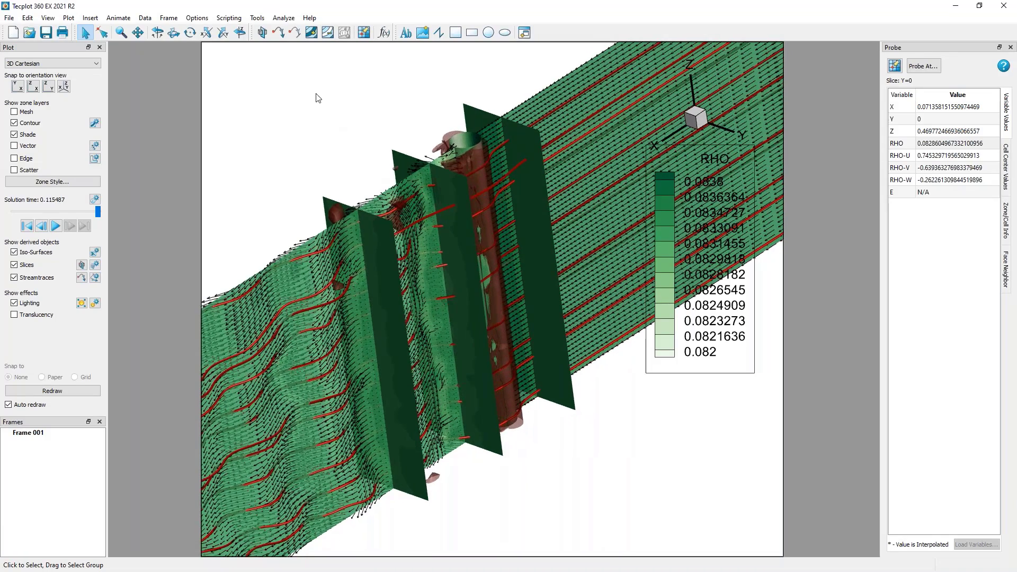
pyautogui.click(284, 18)
pyautogui.click(281, 132)
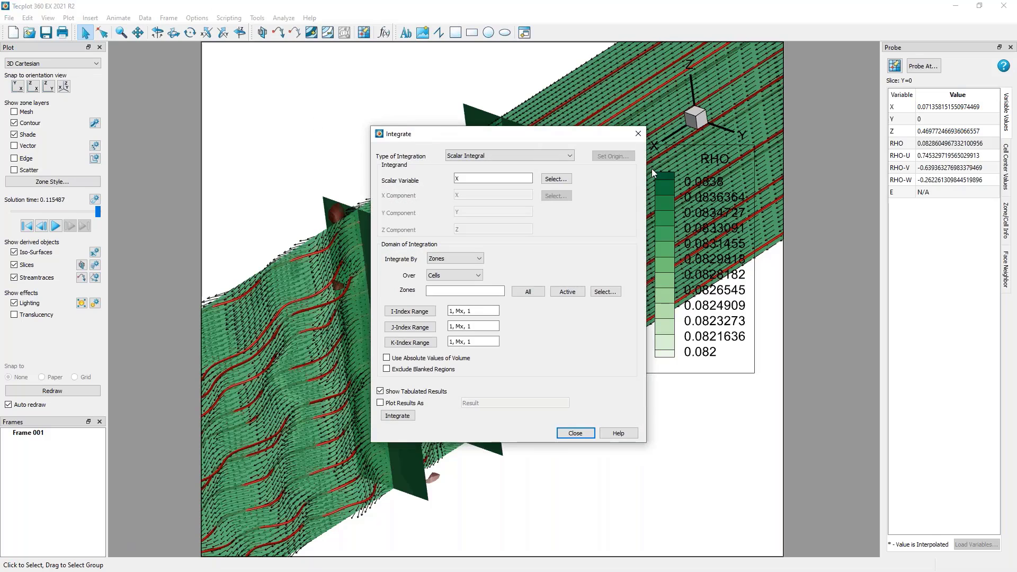
pyautogui.click(569, 155)
pyautogui.moveTo(569, 175)
pyautogui.mouseDown()
pyautogui.moveTo(568, 211)
pyautogui.moveTo(574, 161)
pyautogui.mouseUp()
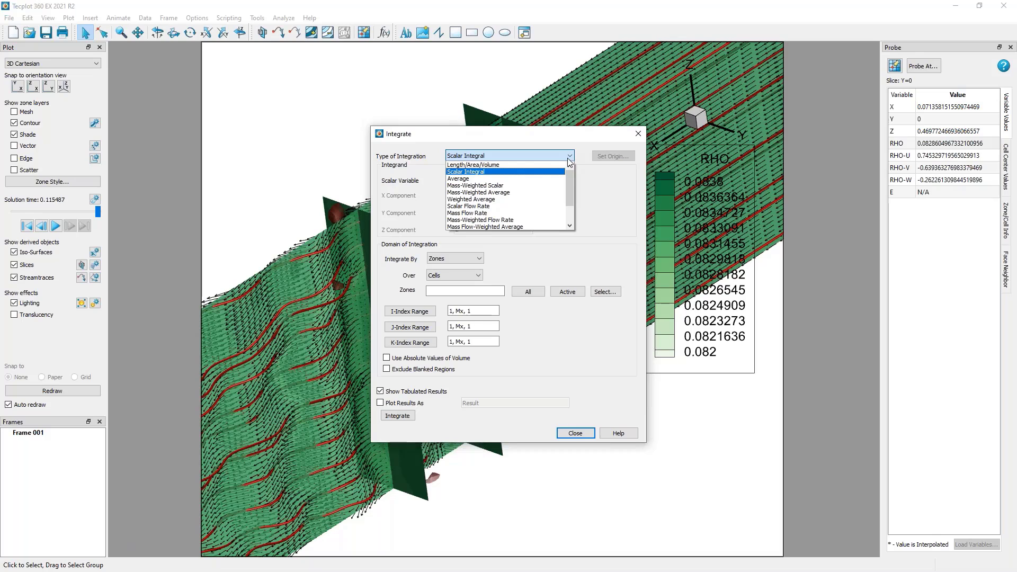
pyautogui.click(542, 213)
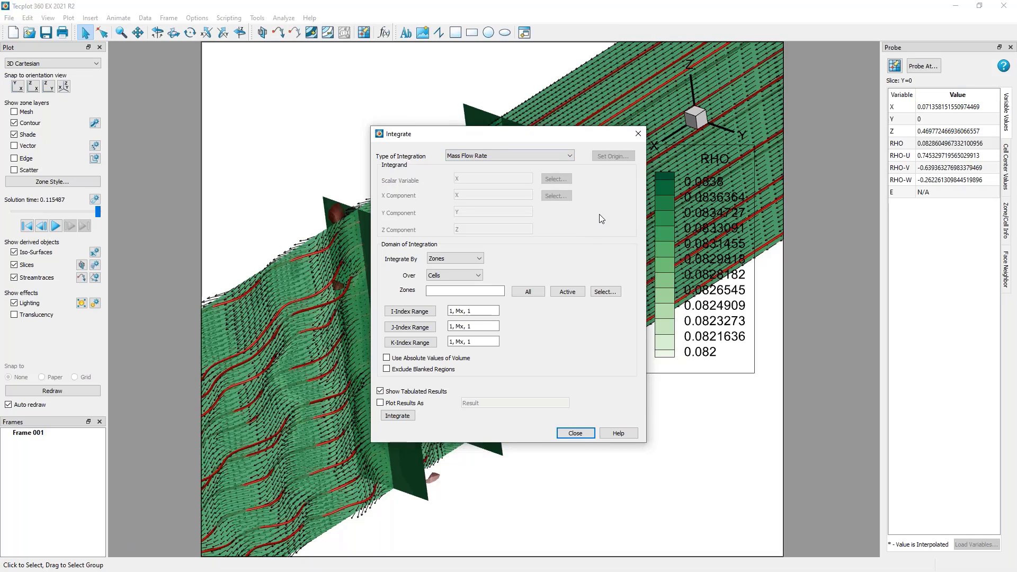
# Integrate by Time Strands, choosing strands 16-18 for the extracted slices X=-0.1, X=0.1 and X=0.3.
pyautogui.click(479, 259)
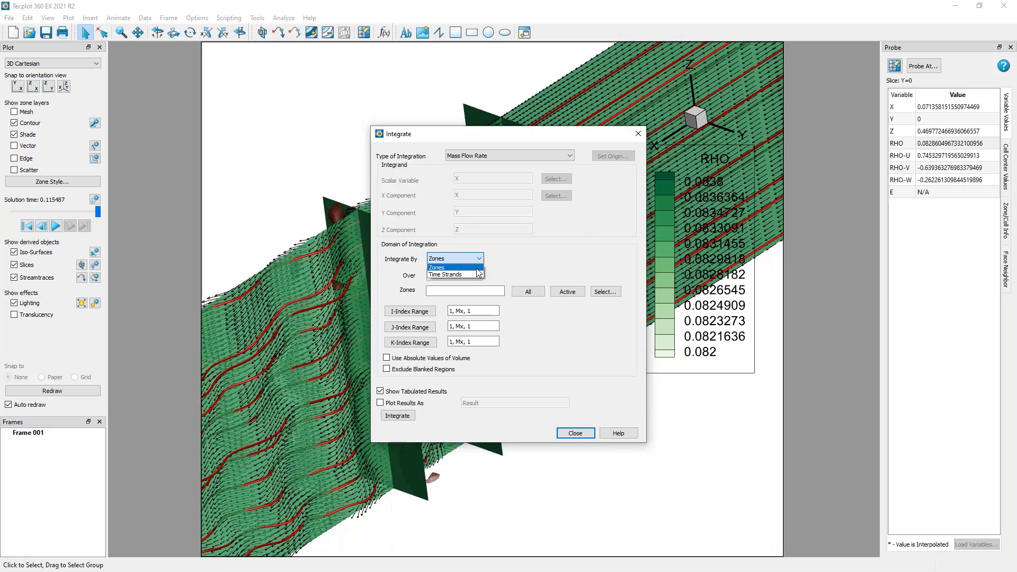
pyautogui.click(477, 273)
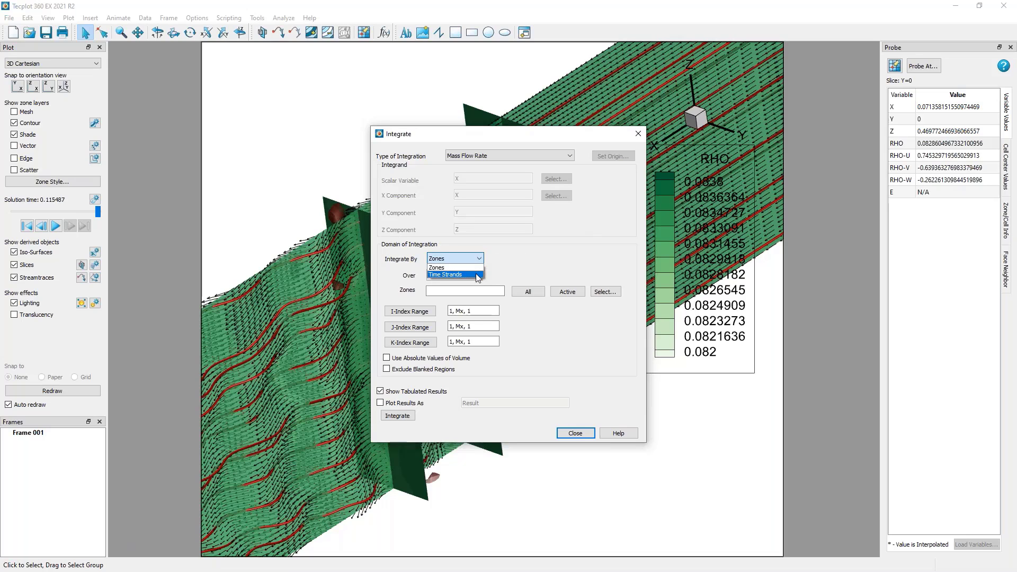
pyautogui.click(604, 292)
pyautogui.scroll(-2, 475, 307)
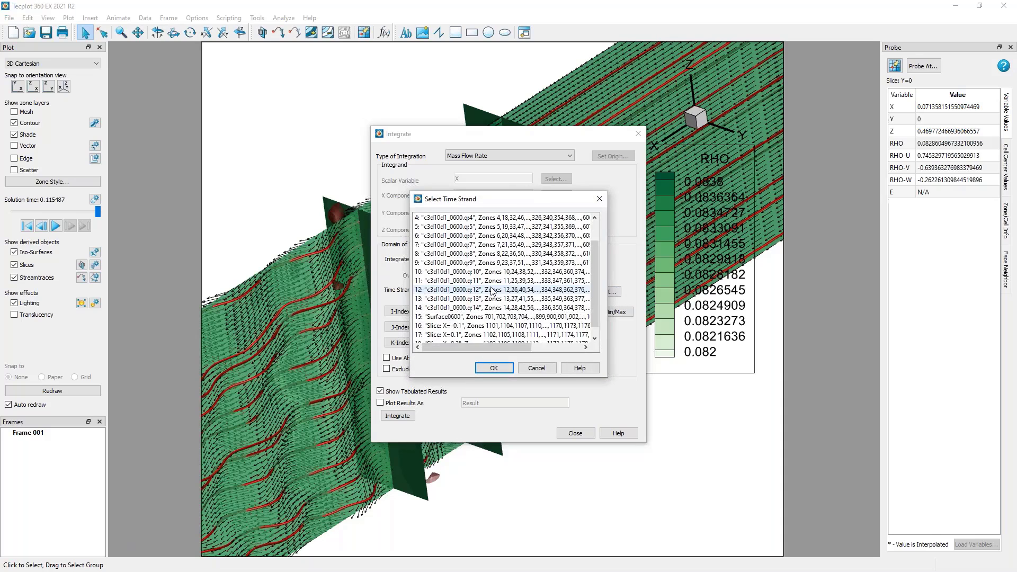
pyautogui.moveTo(475, 318); pyautogui.dragTo(469, 374)
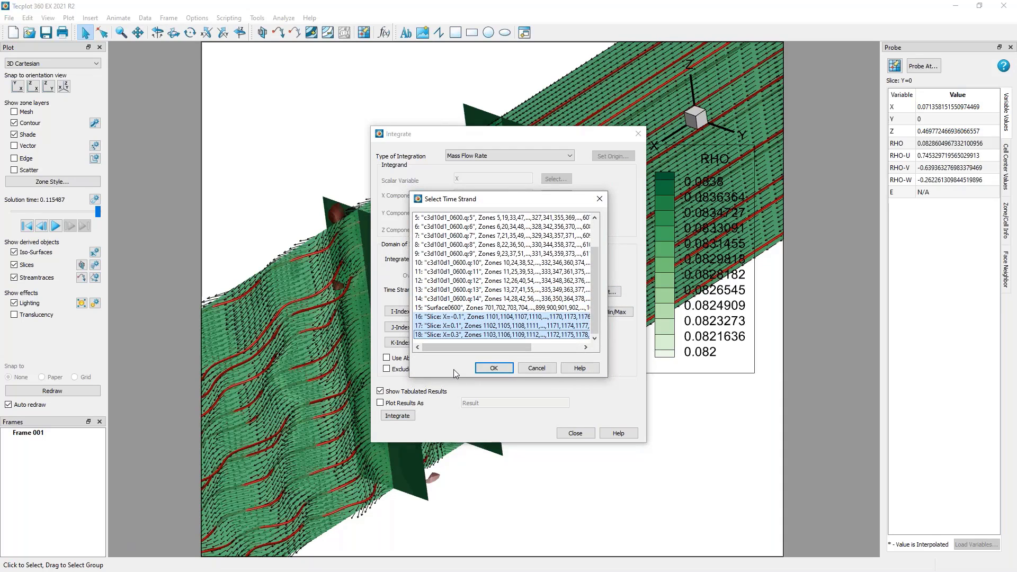
pyautogui.click(490, 367)
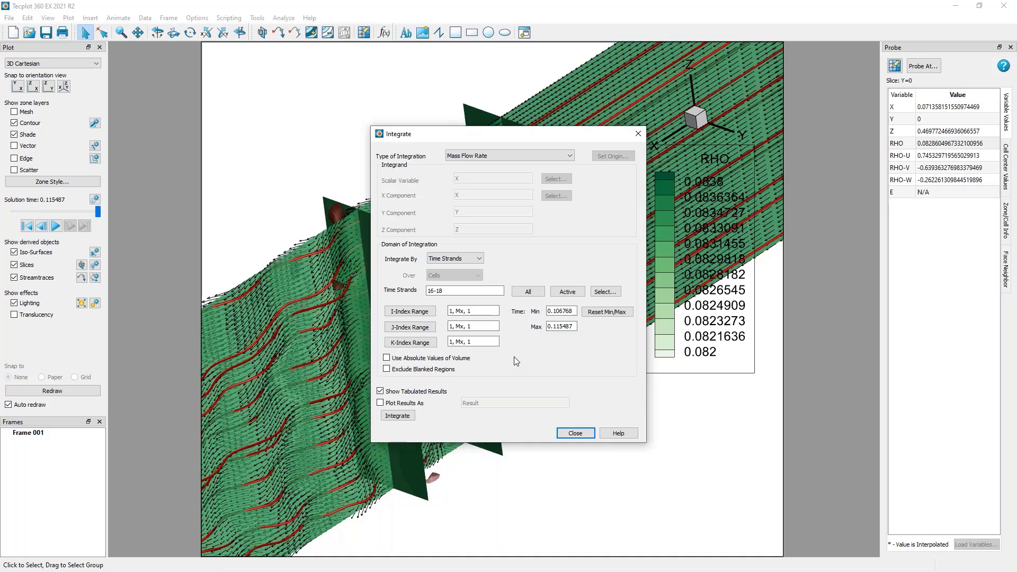
# Turn off the tabulated integration results and have the results plotted as "Mass Flow Rate".
pyautogui.click(449, 369)
pyautogui.click(440, 370)
pyautogui.moveTo(524, 138); pyautogui.dragTo(708, 145)
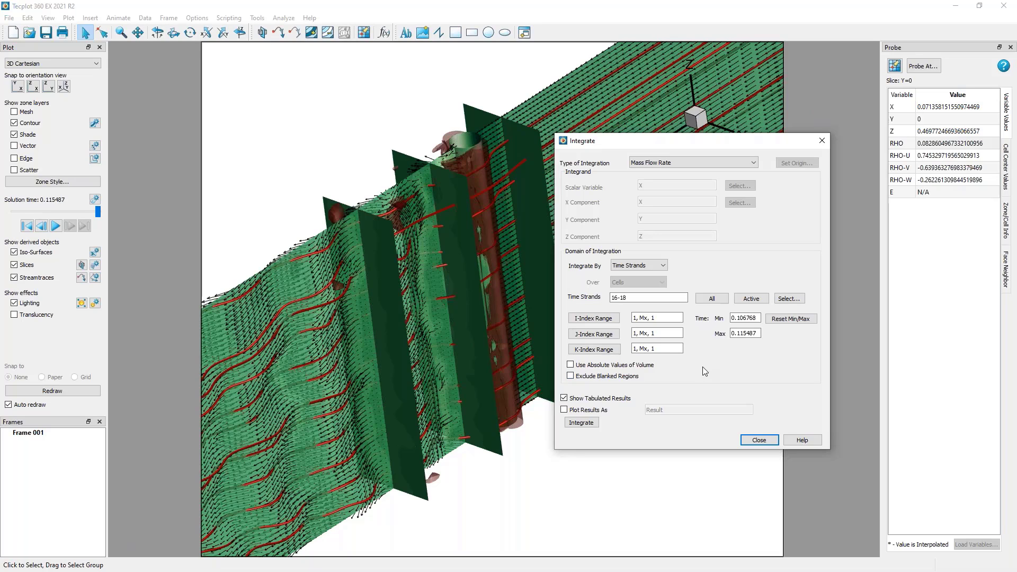
pyautogui.click(590, 398)
pyautogui.click(602, 412)
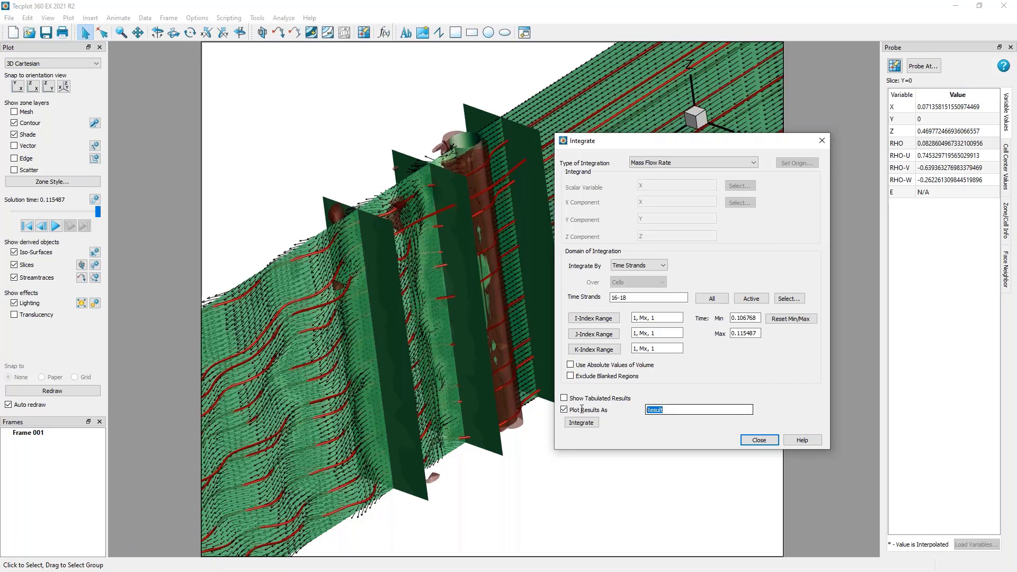
pyautogui.write('Mass Flow Rate')
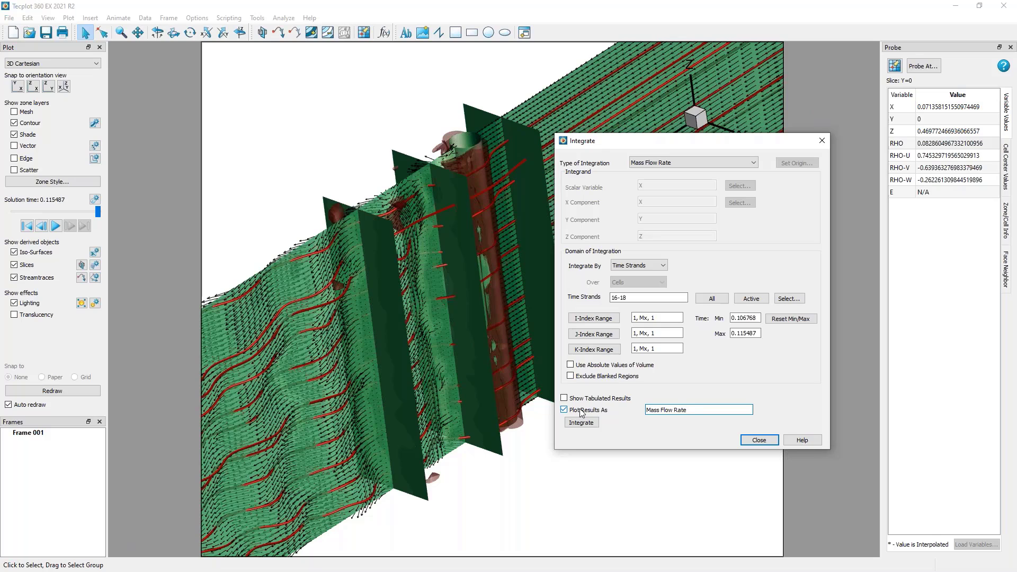
pyautogui.moveTo(652, 139); pyautogui.dragTo(669, 90)
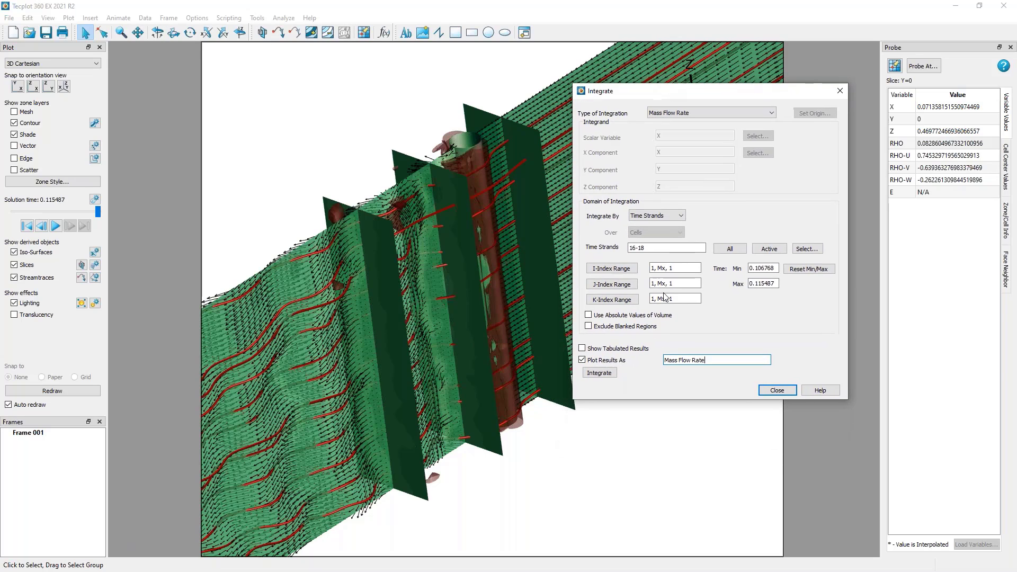
# Run the mass flow rate integration and close its dialog.
pyautogui.click(611, 373)
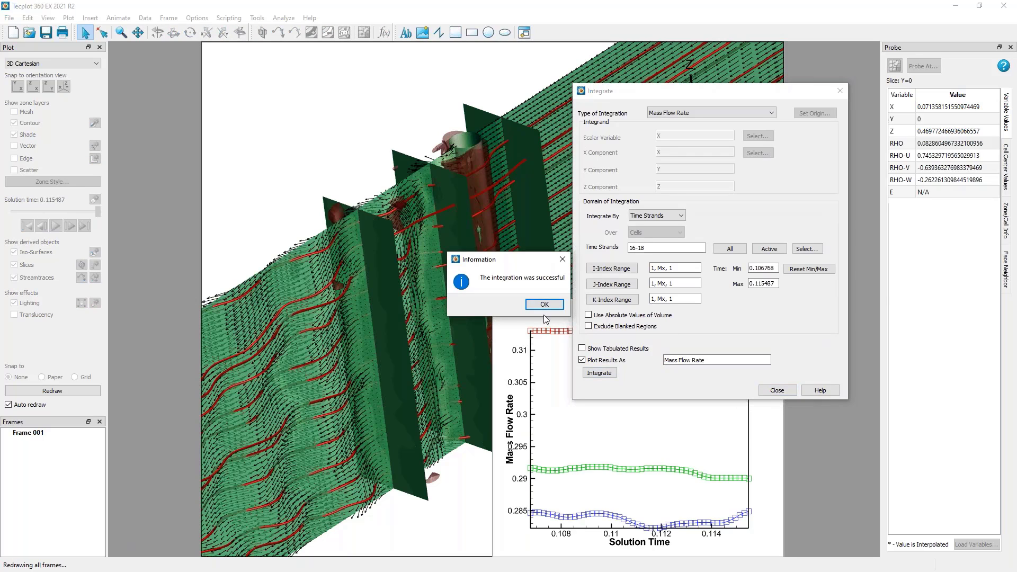
pyautogui.click(545, 305)
pyautogui.click(777, 390)
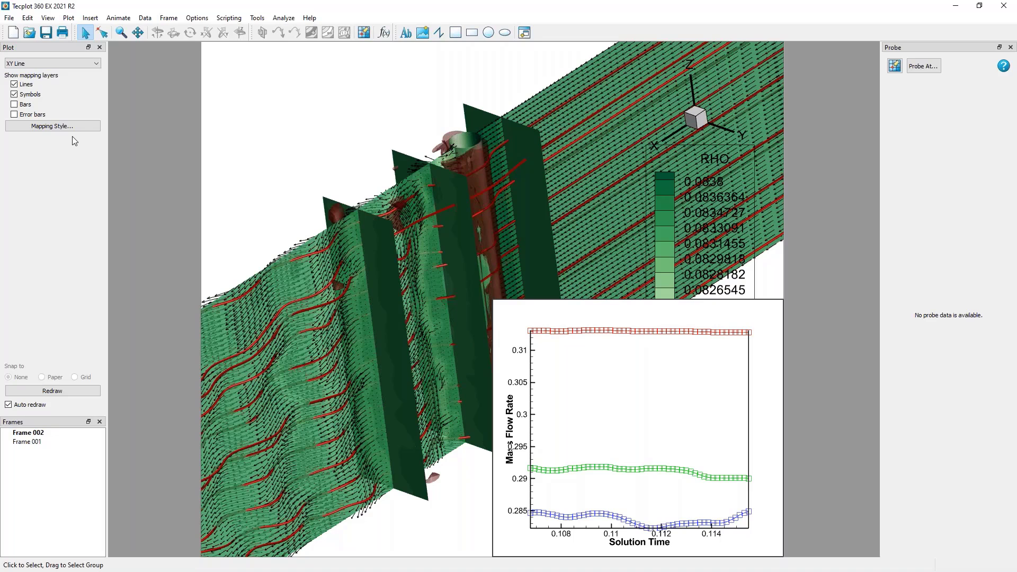
# Hide the symbols in the mass flow rate line plot.
pyautogui.click(32, 95)
pyautogui.click(32, 94)
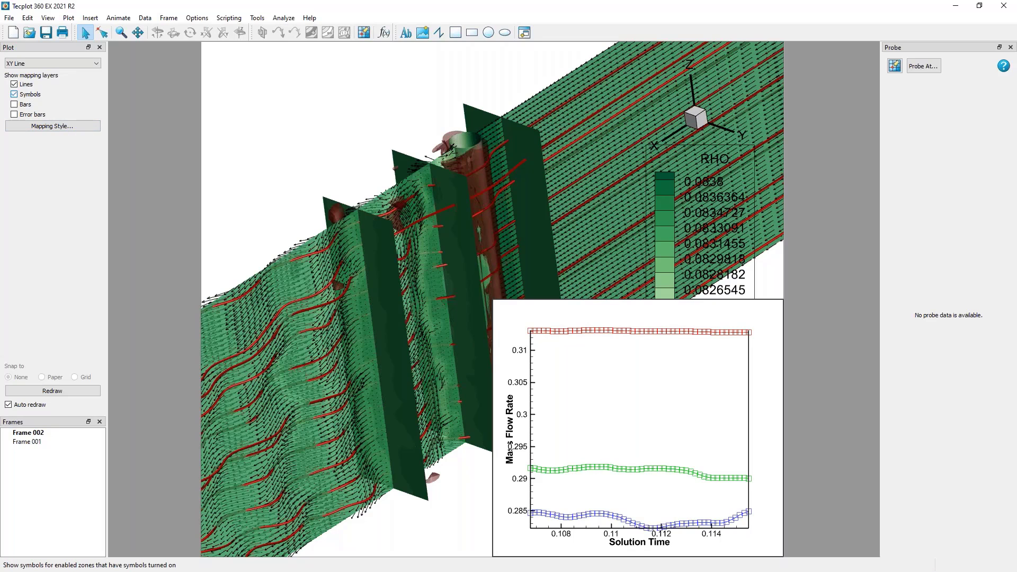
pyautogui.click(32, 94)
# Set the line thickness of all three strand mappings, Strand 16 to Strand 18, to 0.40%.
pyautogui.click(44, 127)
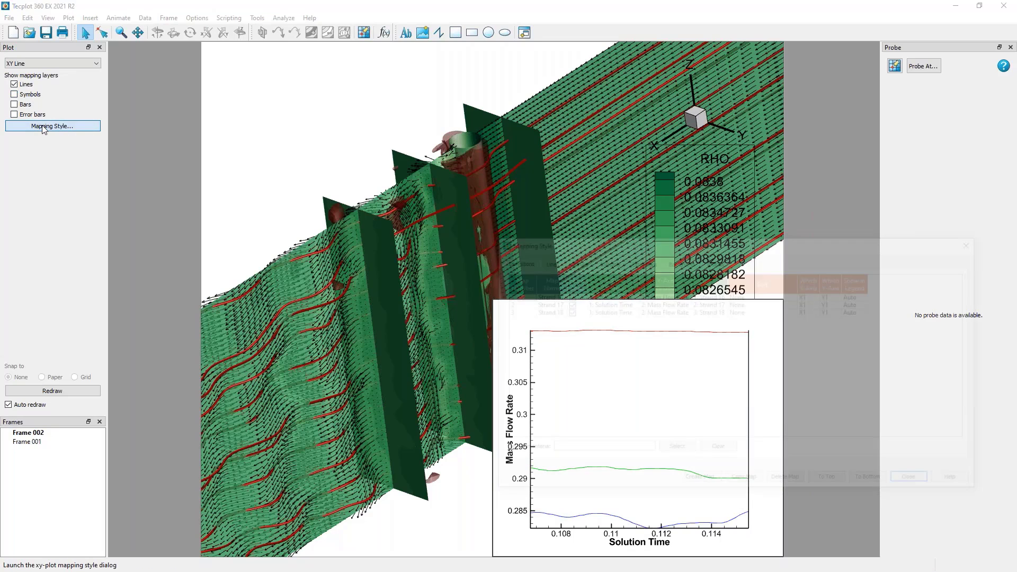
pyautogui.moveTo(627, 235); pyautogui.dragTo(248, 64)
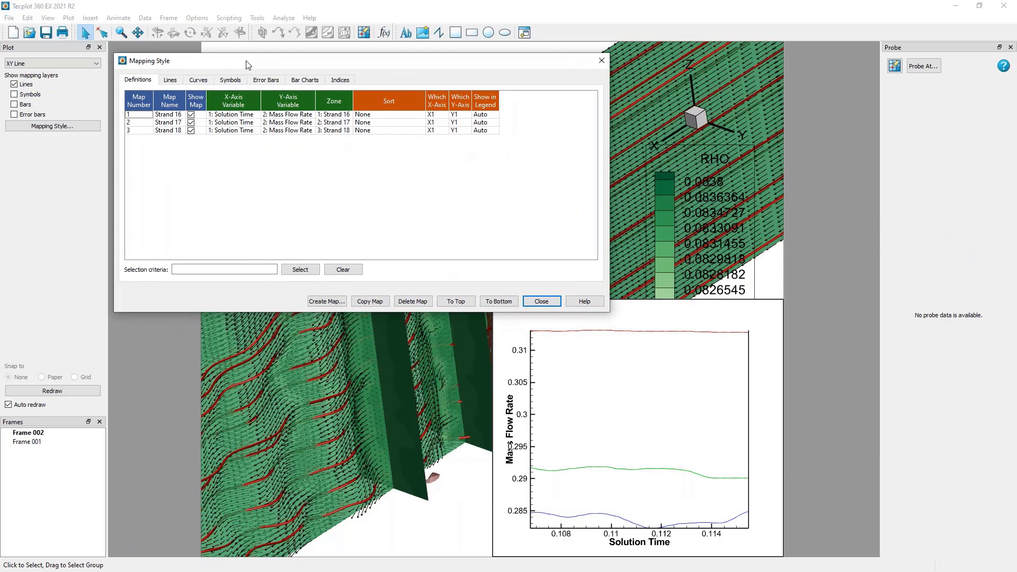
pyautogui.click(172, 83)
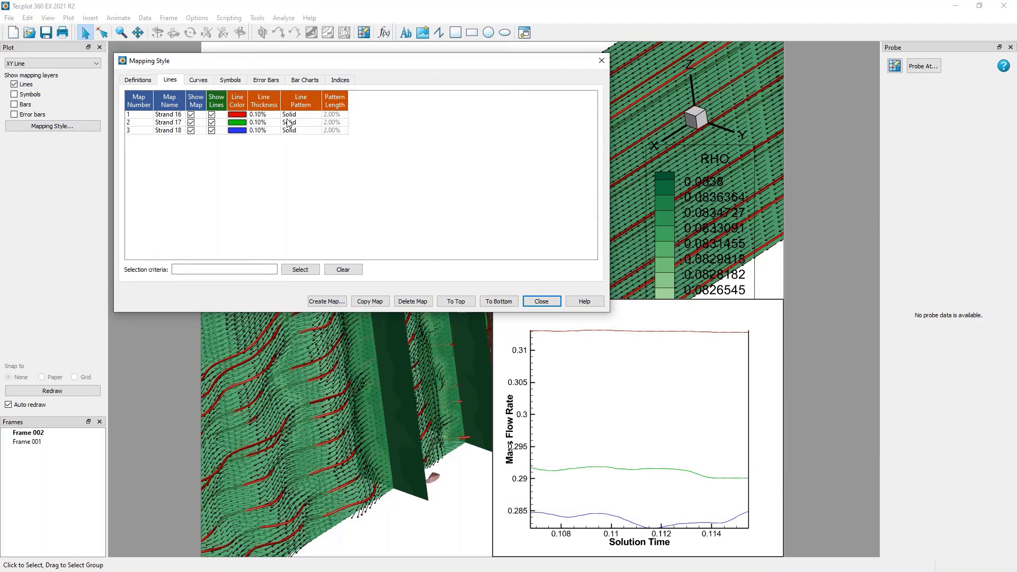
pyautogui.moveTo(298, 117); pyautogui.dragTo(296, 141)
pyautogui.click(267, 114)
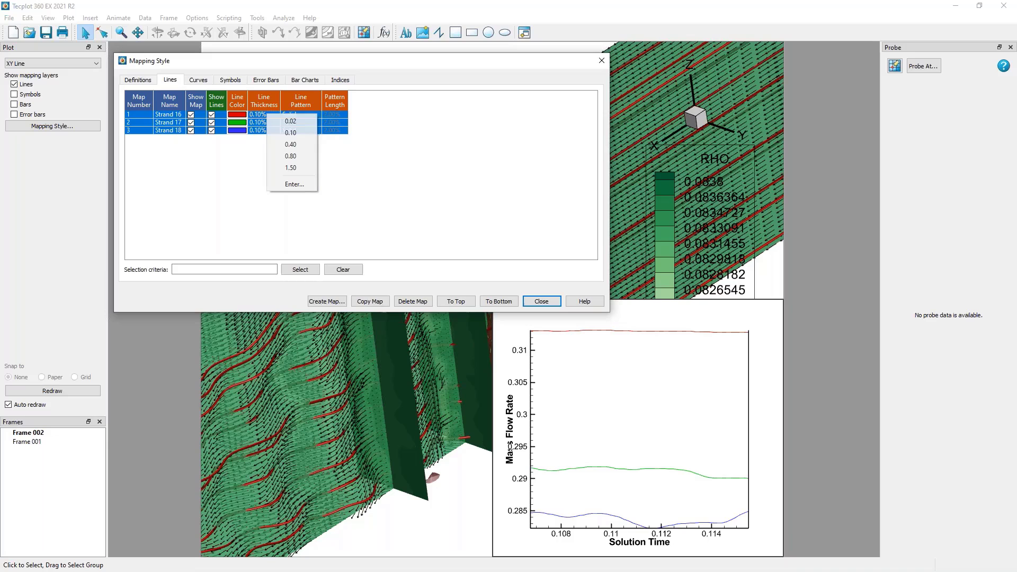
pyautogui.click(287, 145)
# Set the line pattern of Strand 17 to Dashed and of Strand 18 to Dash dot.
pyautogui.click(291, 122)
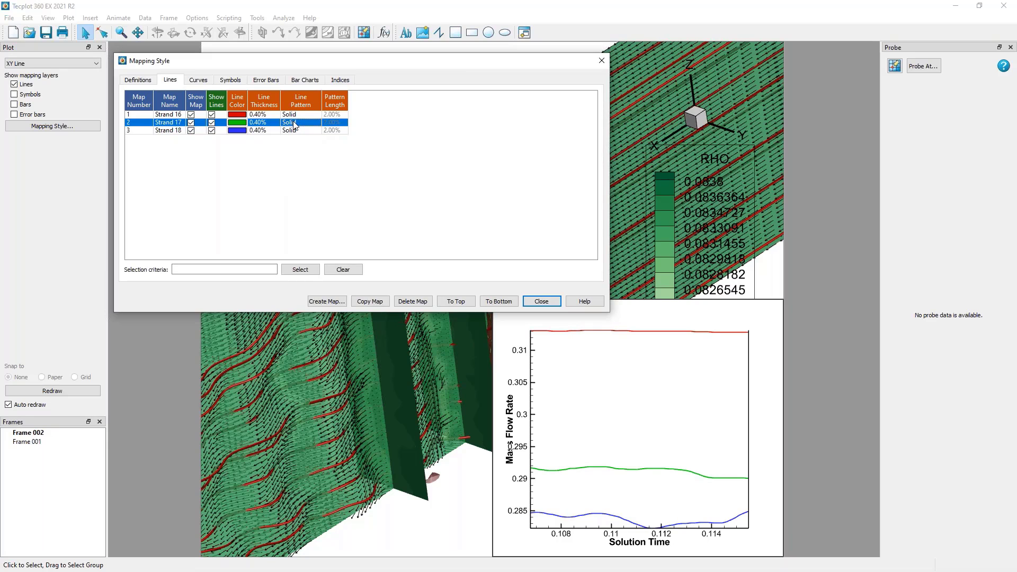
pyautogui.click(291, 122)
pyautogui.click(321, 140)
pyautogui.click(291, 130)
pyautogui.click(292, 131)
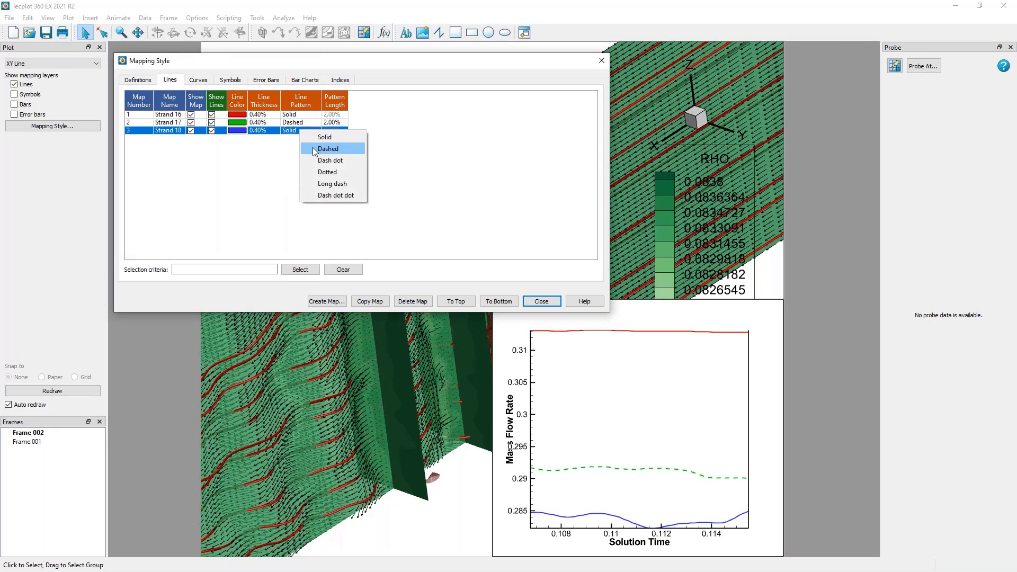
pyautogui.click(323, 159)
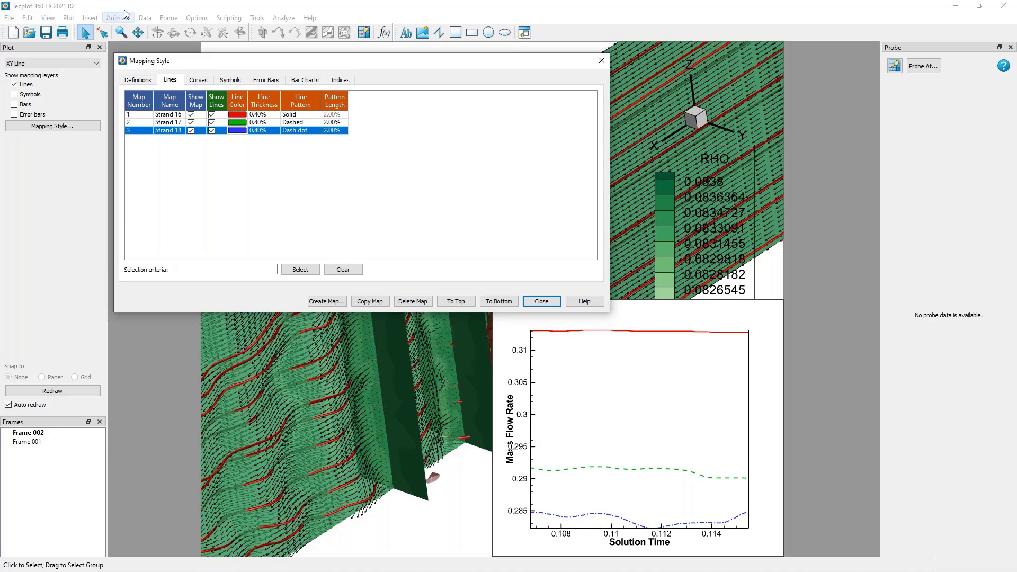
# Show the line legend in the mass flow rate plot and move it inside the axes, near the upper-right corner.
pyautogui.click(68, 17)
pyautogui.click(86, 70)
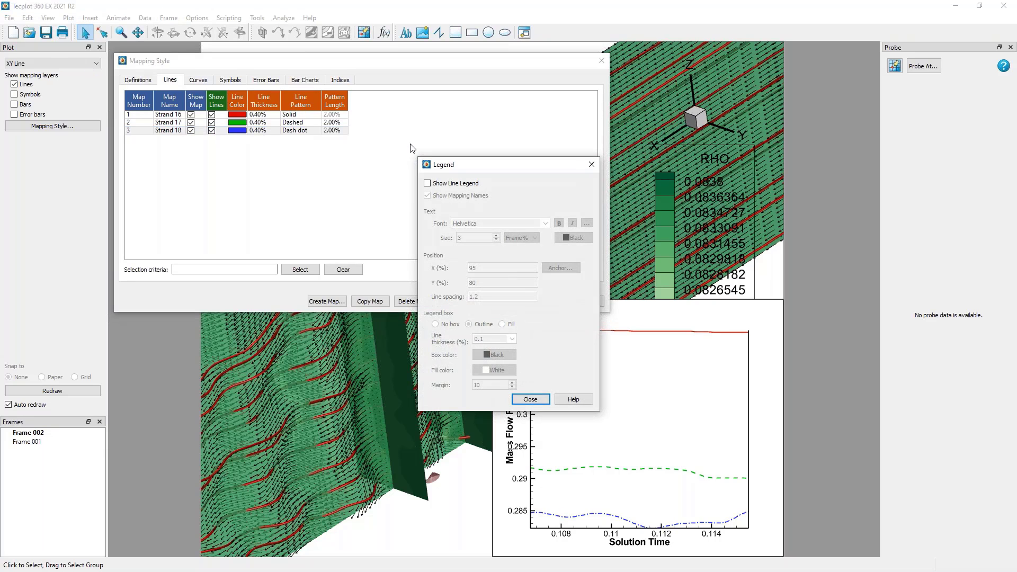
pyautogui.click(445, 185)
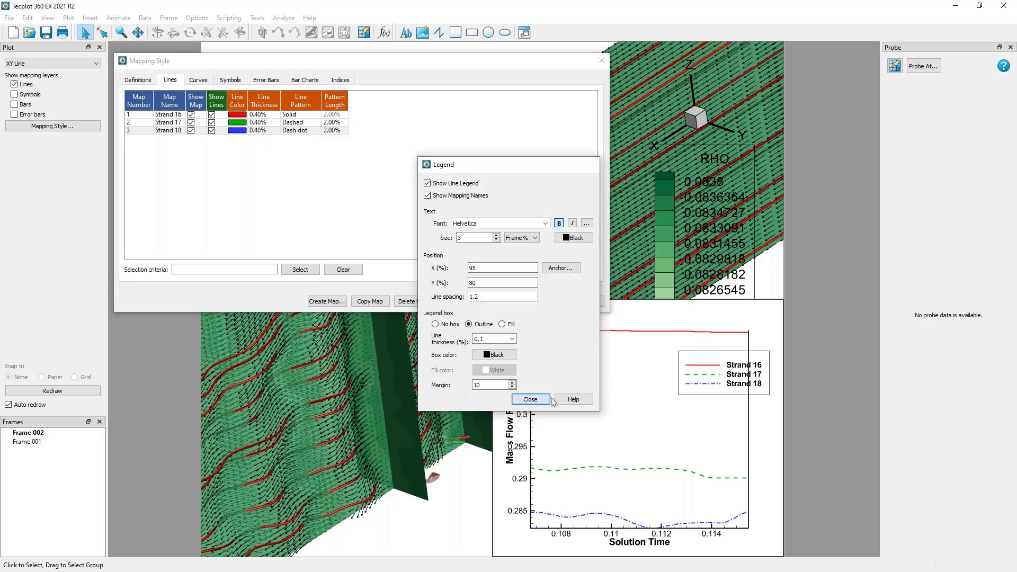
pyautogui.click(530, 400)
pyautogui.moveTo(730, 369); pyautogui.dragTo(703, 366)
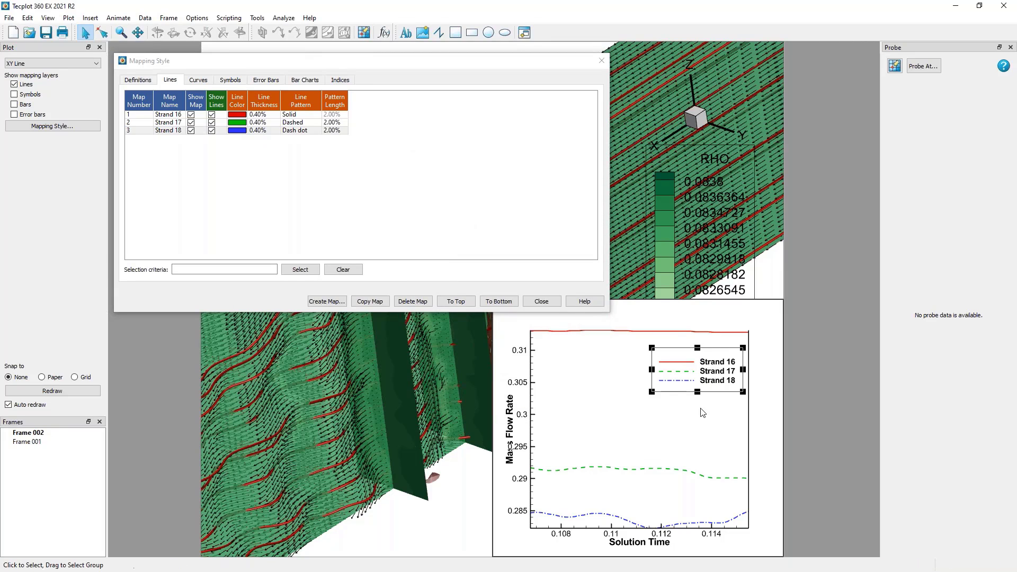
# Rename the three line mappings X = -0.1, X = 0.1 and X = 0.3, and close the mapping settings.
pyautogui.click(138, 80)
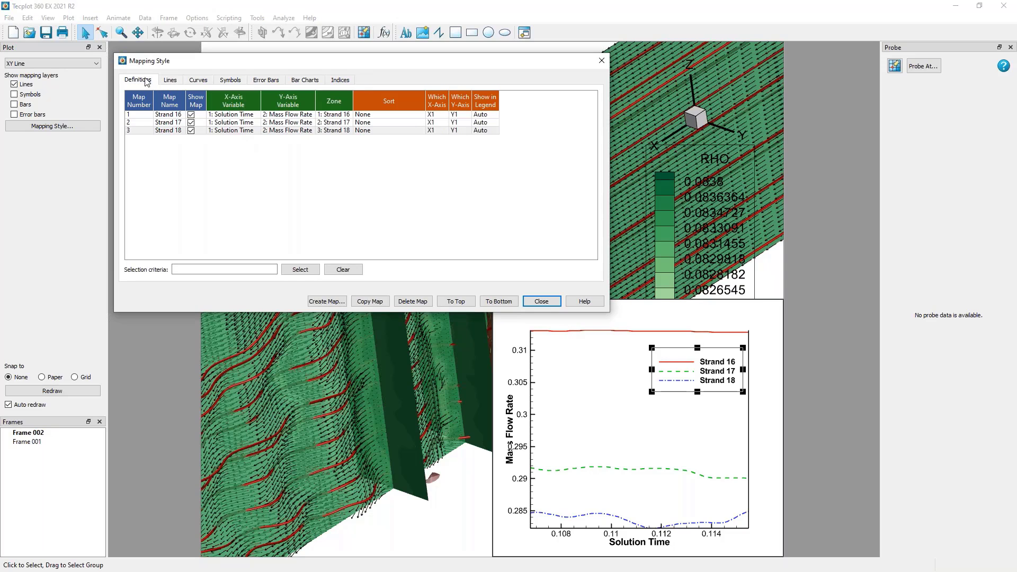
pyautogui.doubleClick(174, 115)
pyautogui.write('X')
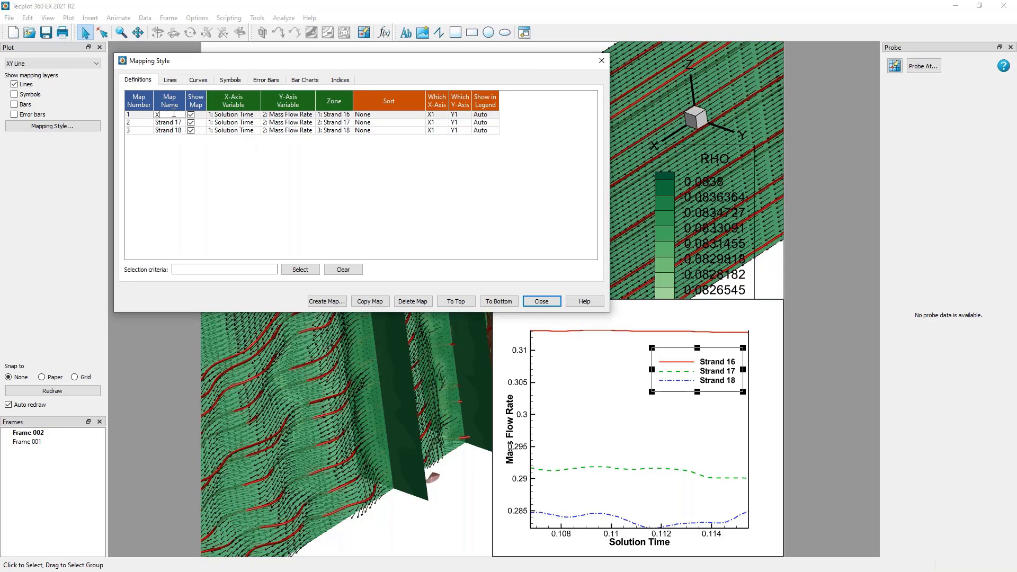
pyautogui.write(' = -0.1')
pyautogui.doubleClick(173, 122)
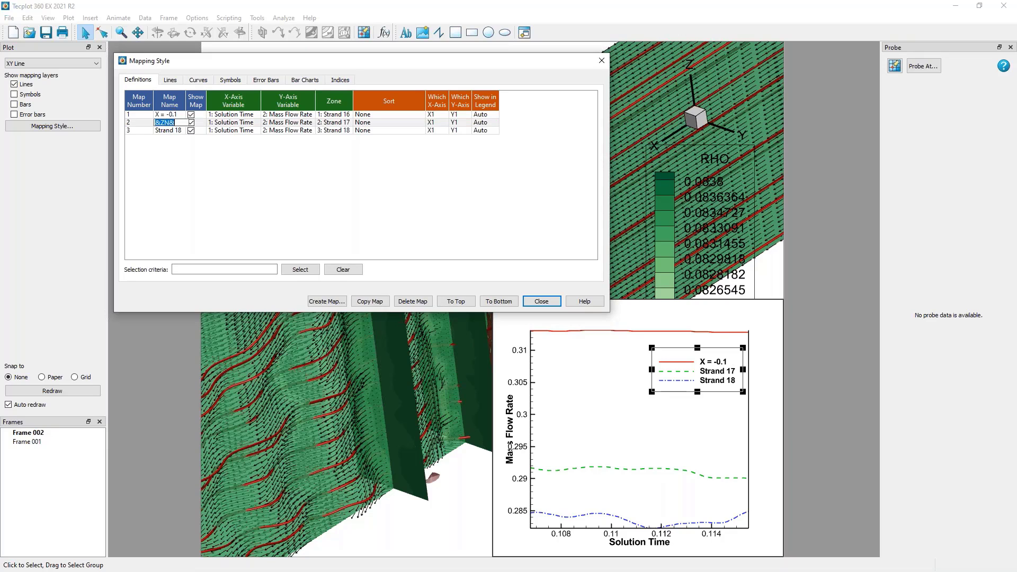
pyautogui.write('X = 0.1')
pyautogui.doubleClick(166, 131)
pyautogui.write('X')
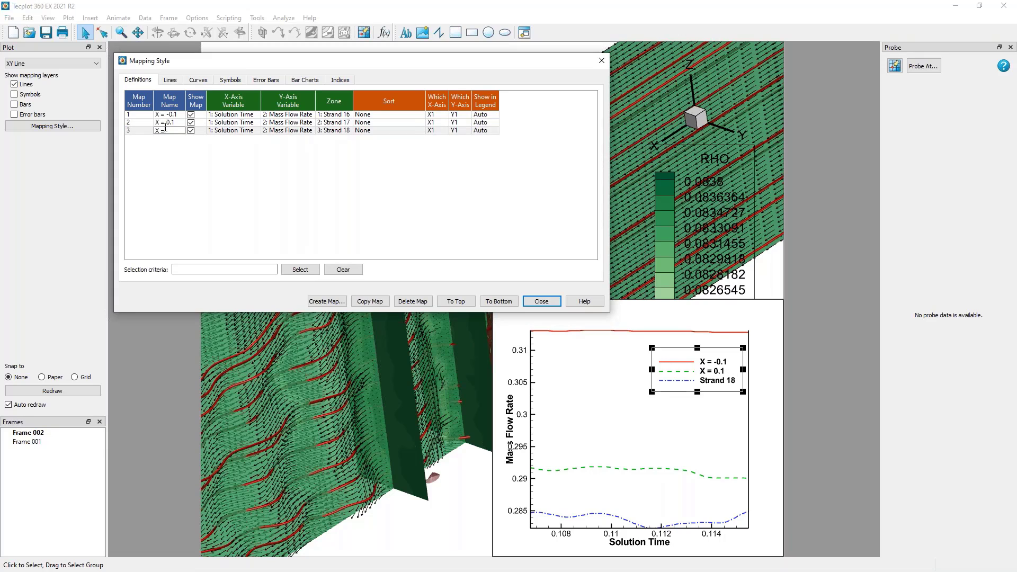
pyautogui.write(' = 0.3')
pyautogui.press('Return')
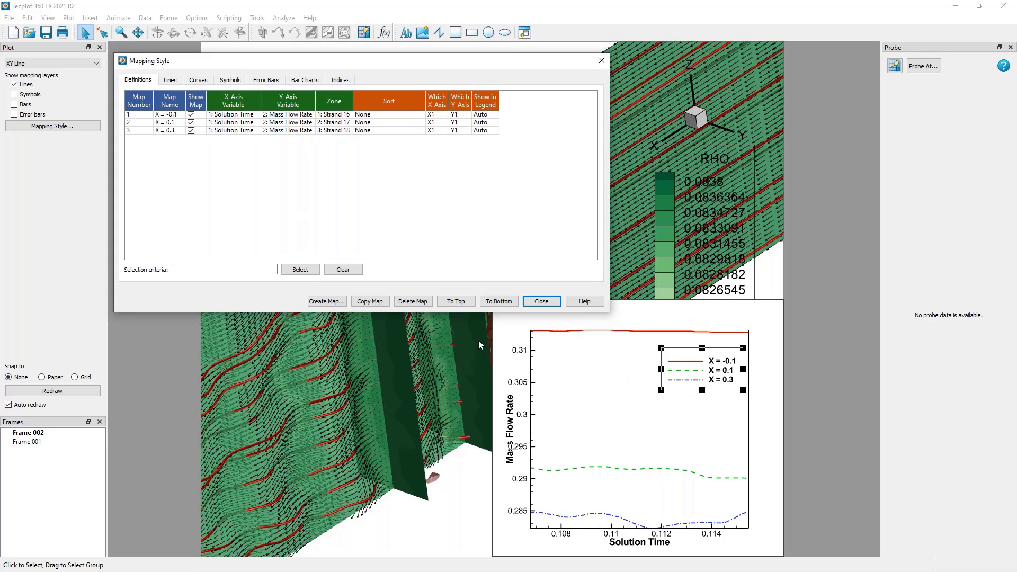
pyautogui.click(541, 301)
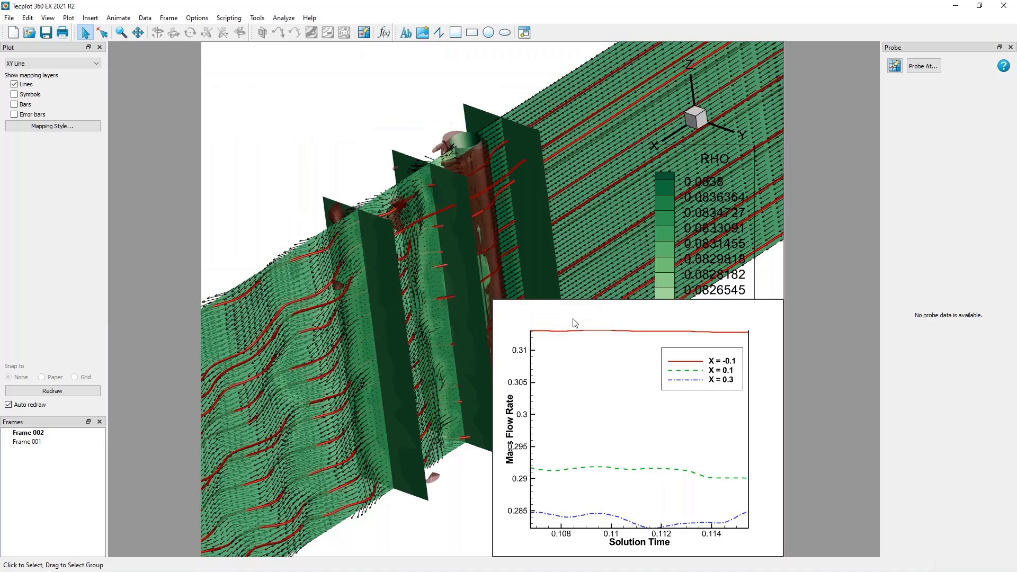
# Move the Mass Flow Rate and Solution Time axis titles slightly outward, away from their tick labels.
pyautogui.click(103, 33)
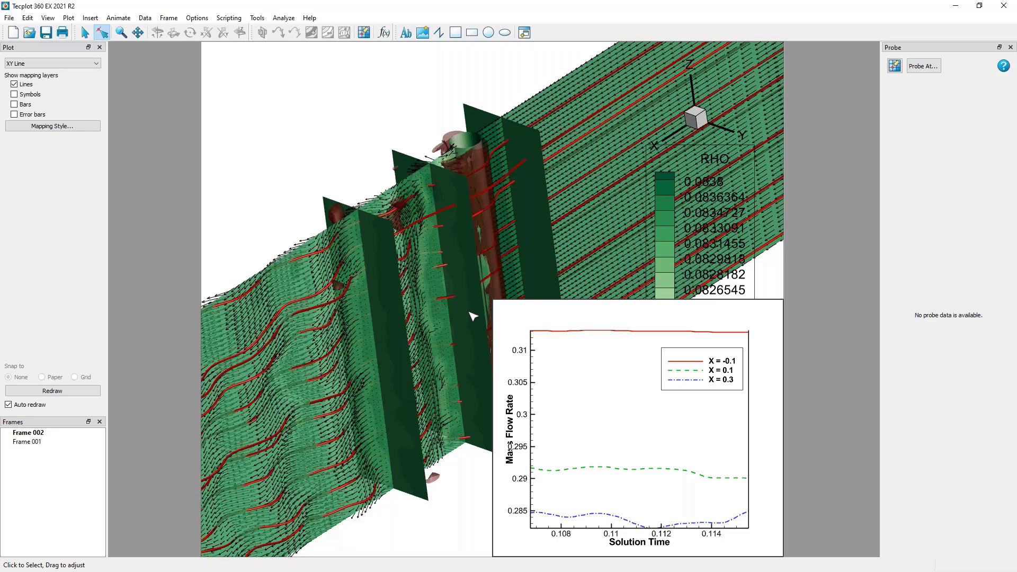
pyautogui.click(510, 432)
pyautogui.doubleClick(506, 425)
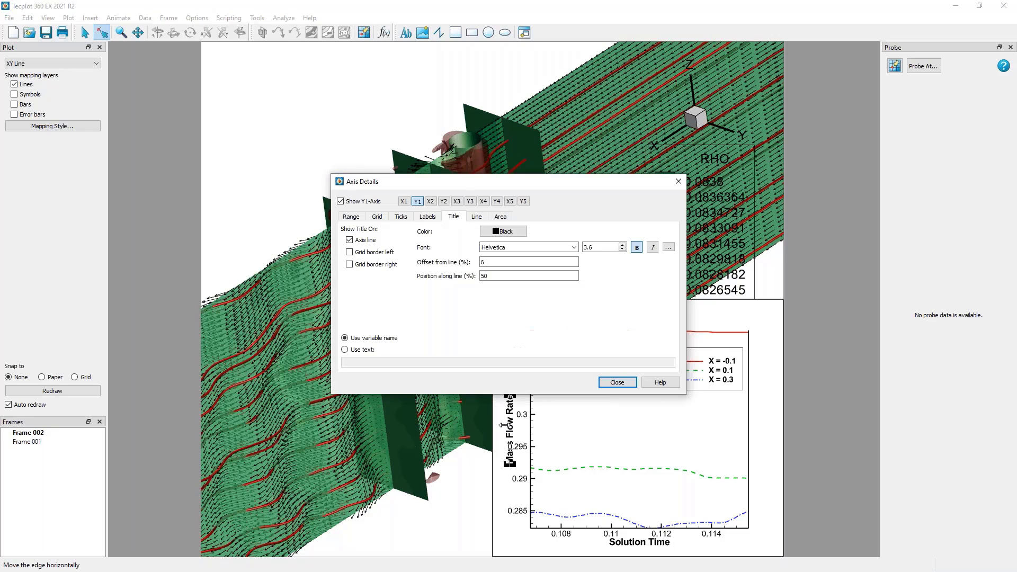
pyautogui.click(617, 382)
pyautogui.moveTo(509, 429); pyautogui.dragTo(499, 430)
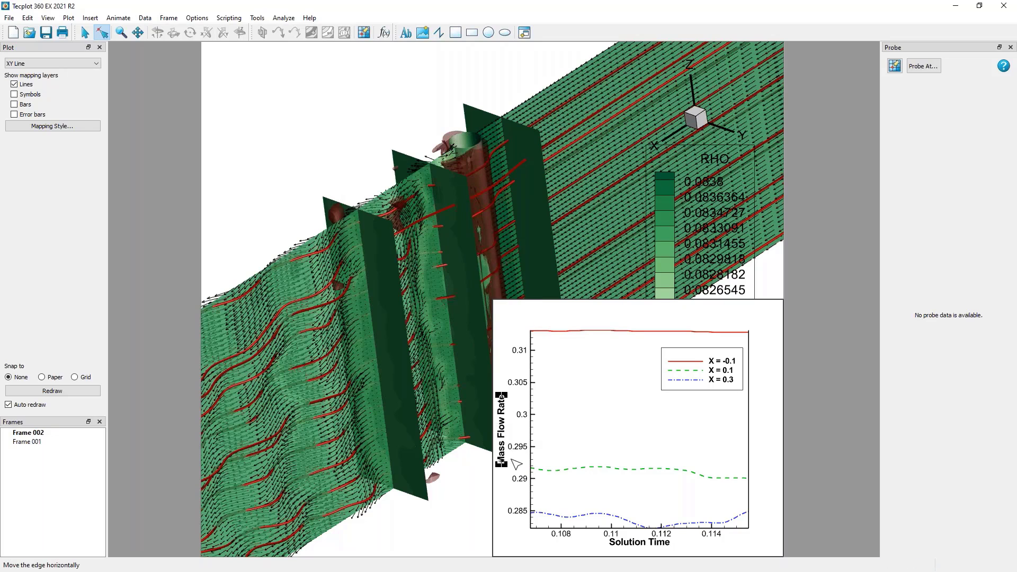
pyautogui.click(642, 549)
pyautogui.moveTo(642, 548); pyautogui.dragTo(642, 554)
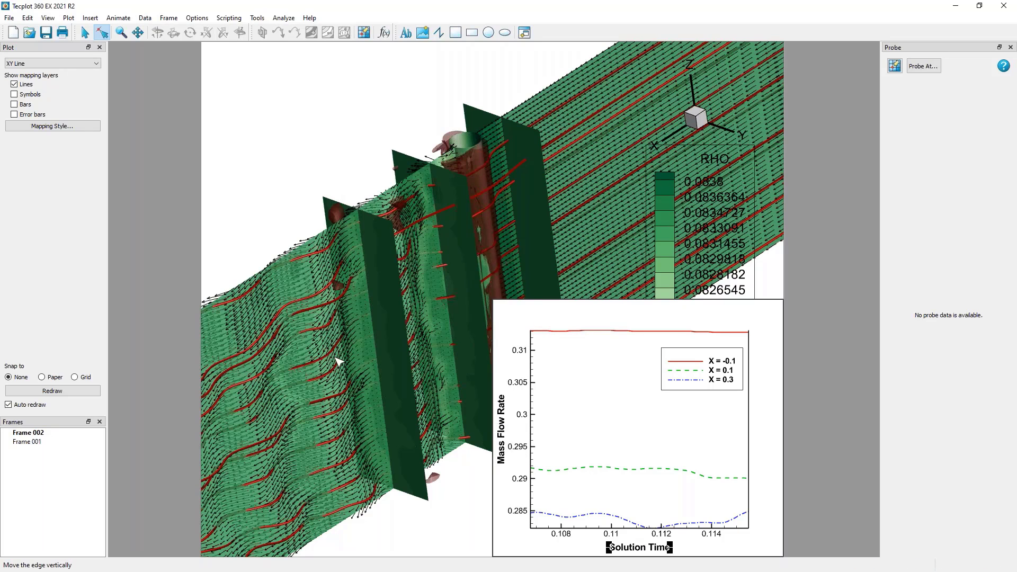
pyautogui.click(85, 32)
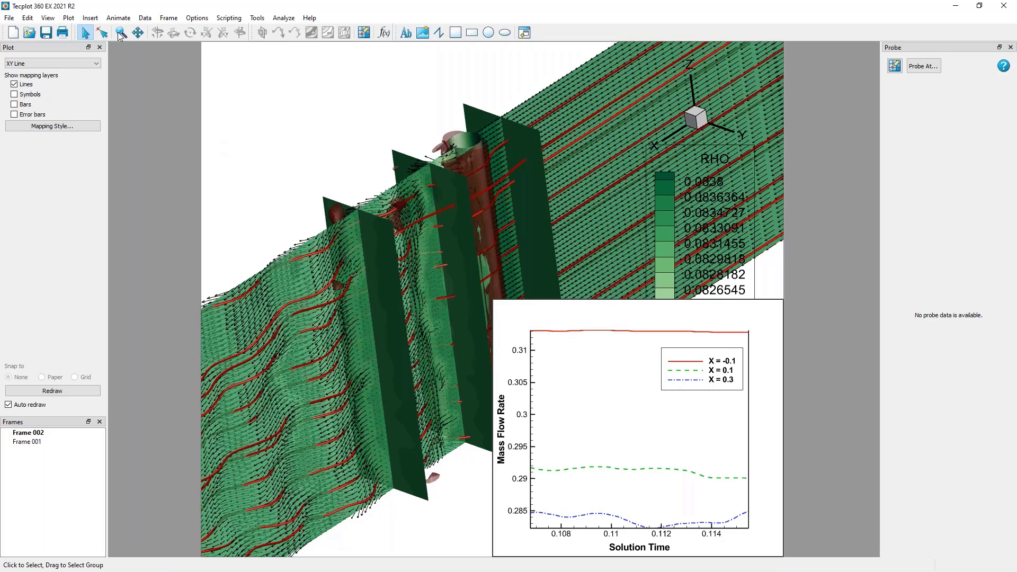
# Load the frame style mass_flow_style.sty onto the mass flow rate plot.
pyautogui.click(168, 18)
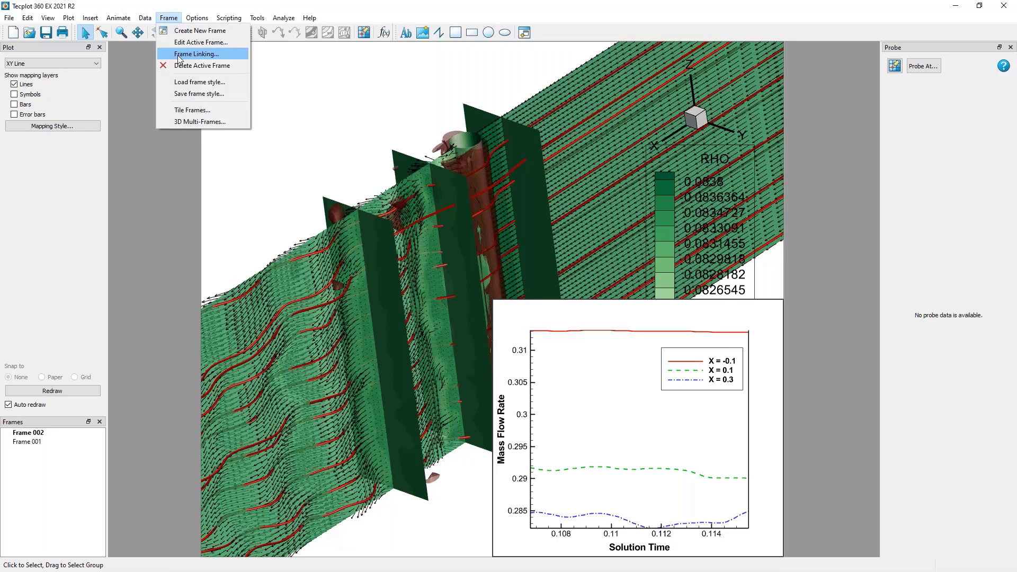
pyautogui.click(179, 82)
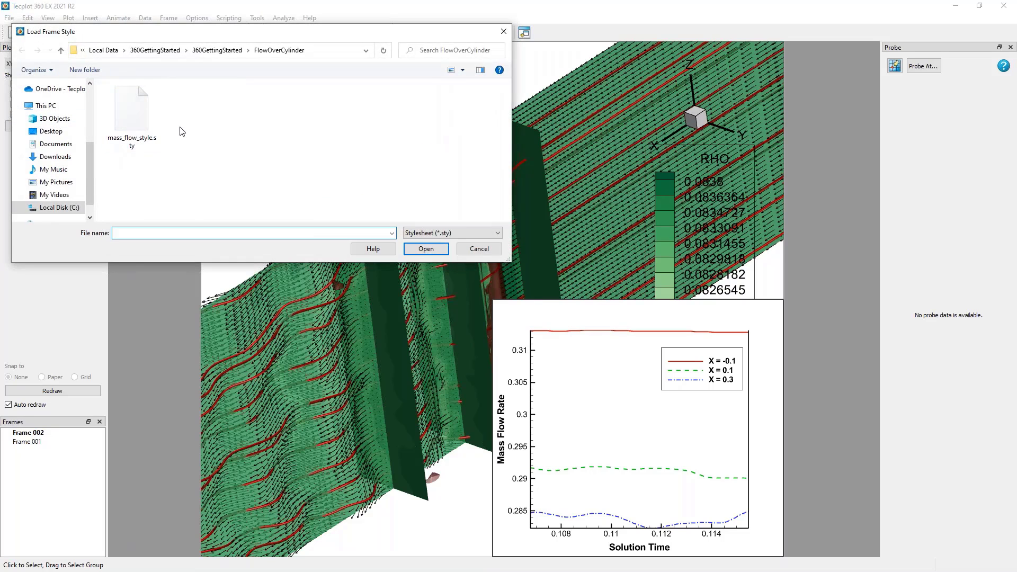
pyautogui.click(143, 97)
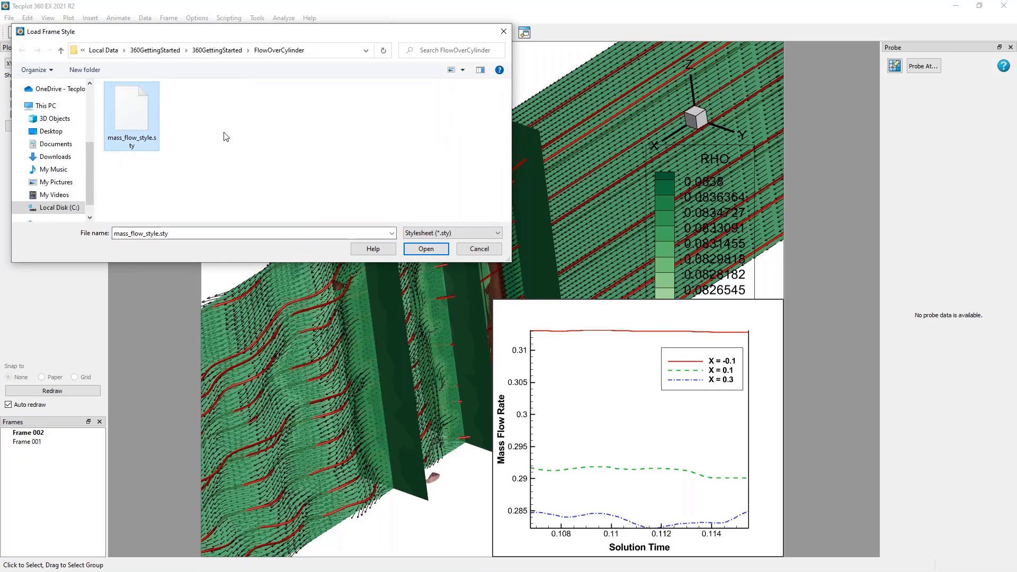
pyautogui.click(429, 252)
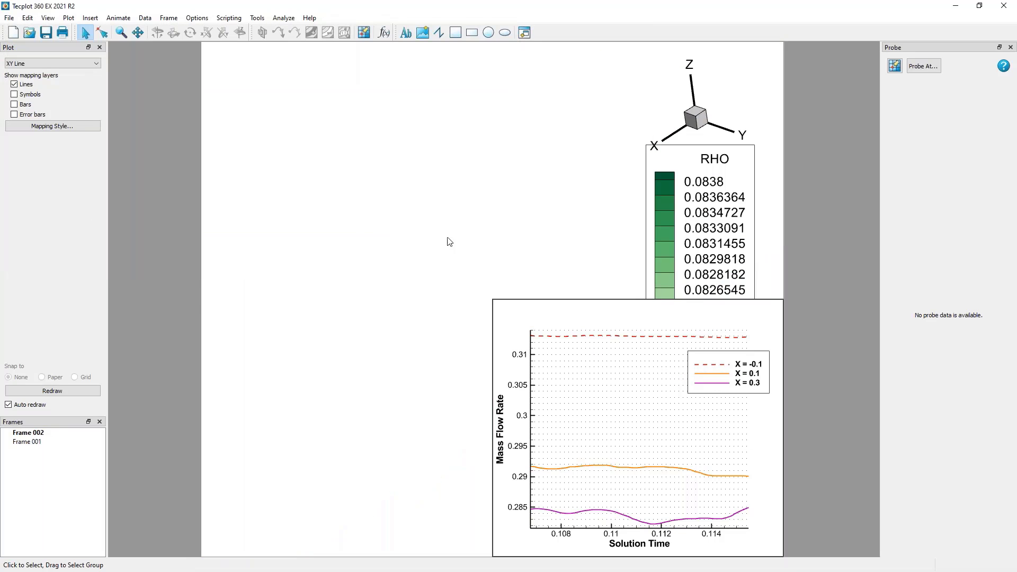
# Activate the 3D frame and tile the two frames as full-width rows, one above the other.
pyautogui.click(448, 214)
pyautogui.click(676, 320)
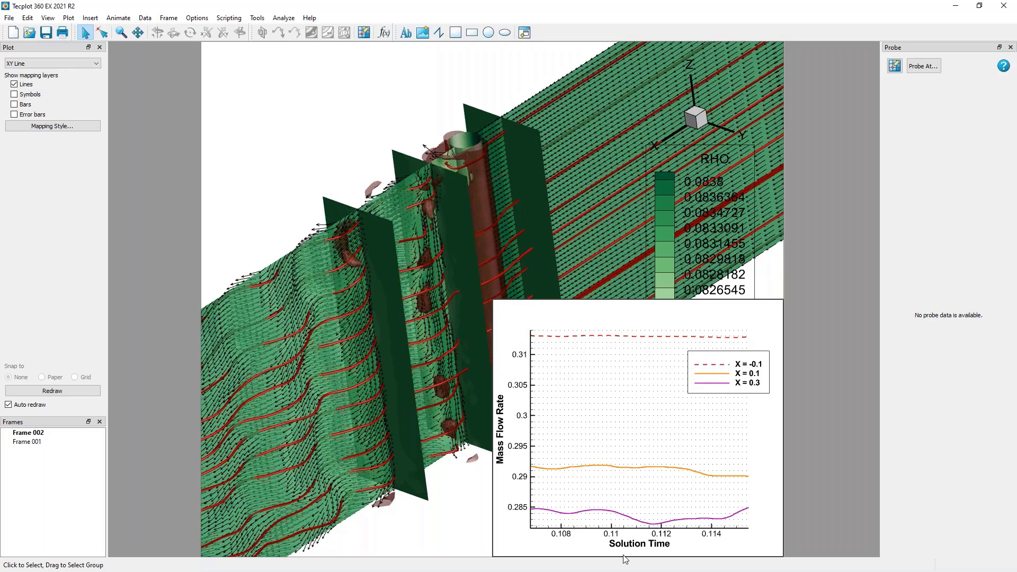
pyautogui.click(625, 305)
pyautogui.click(515, 297)
pyautogui.click(399, 105)
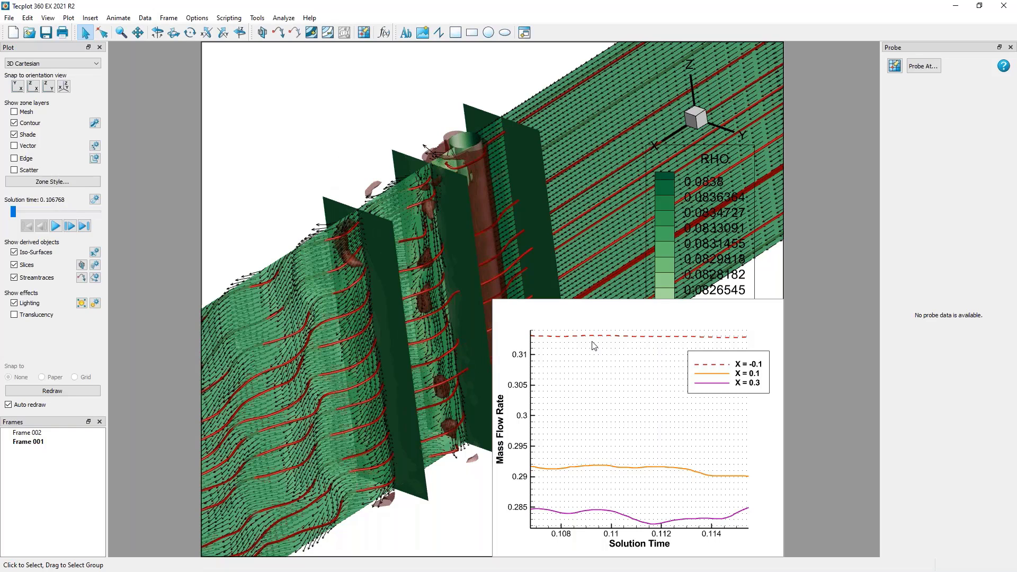
pyautogui.click(168, 18)
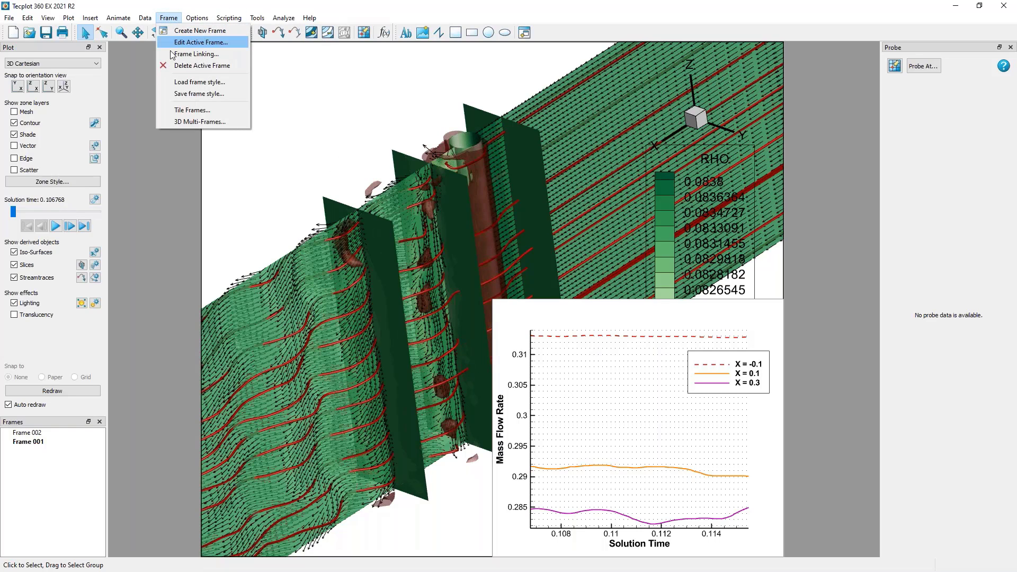
pyautogui.click(177, 111)
pyautogui.click(523, 293)
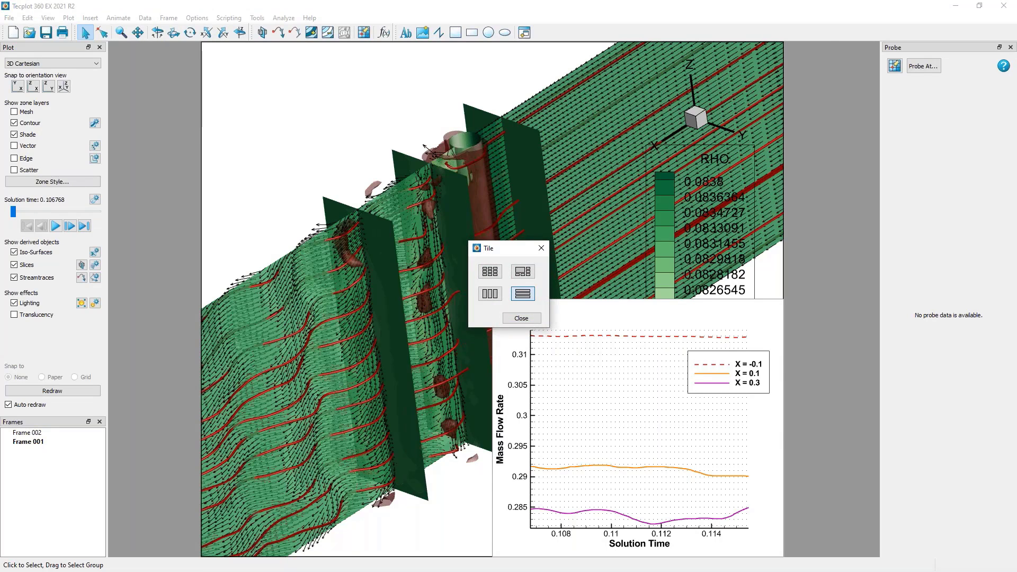
pyautogui.click(521, 317)
# Shorten the line plot frame from its upper edge and extend the 3D frame down to fill the gap.
pyautogui.click(494, 323)
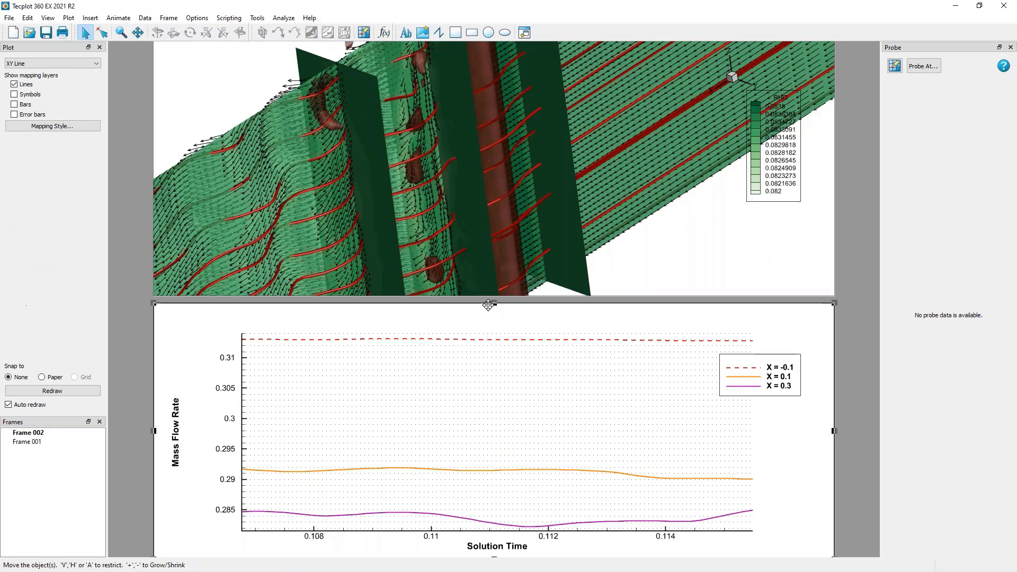
pyautogui.moveTo(494, 303); pyautogui.dragTo(495, 377)
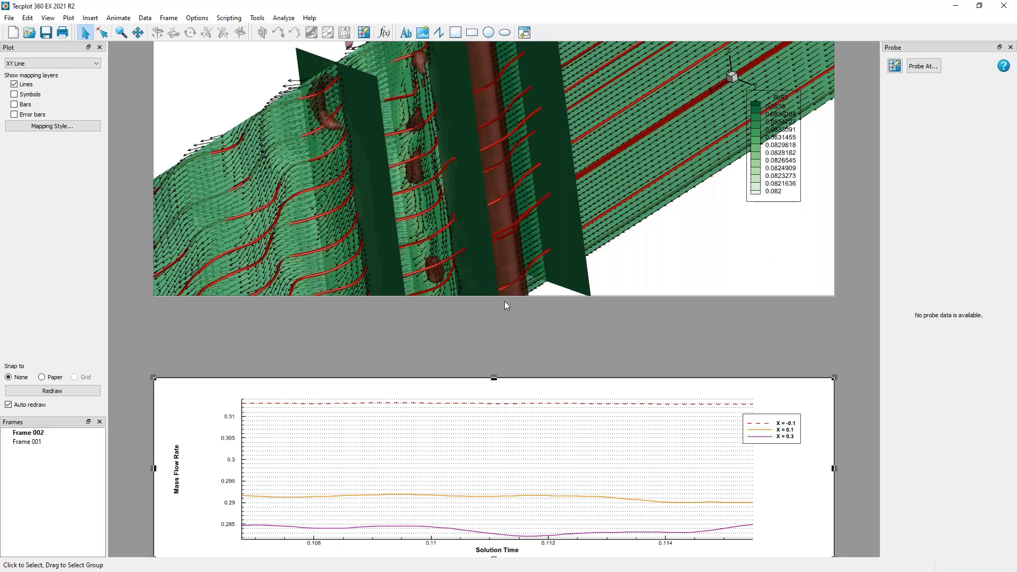
pyautogui.click(504, 297)
pyautogui.moveTo(494, 295); pyautogui.dragTo(494, 368)
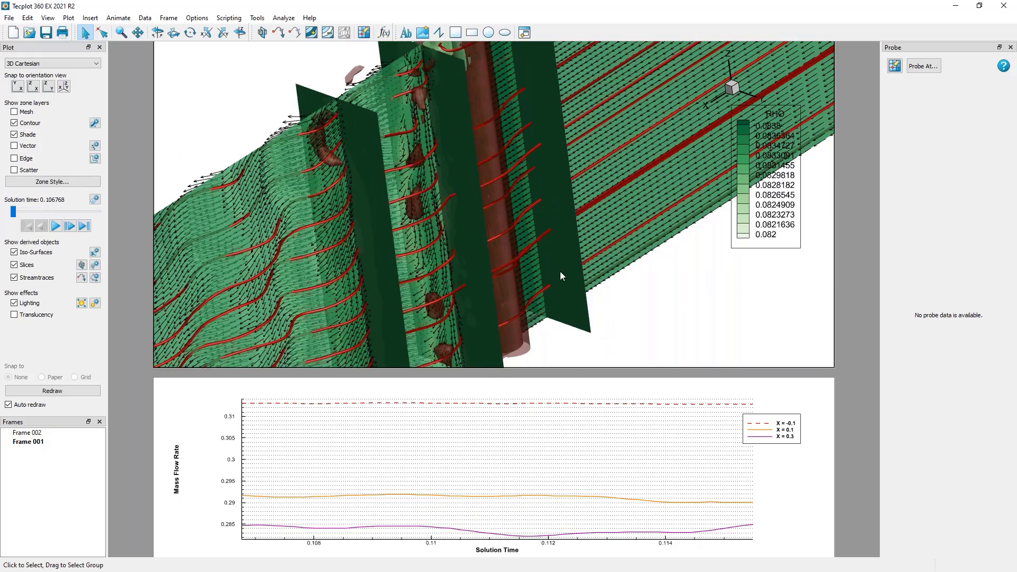
# Fit more of the cylinder flow into the 3D frame and animate the solution through to the last time step.
pyautogui.moveTo(509, 102); pyautogui.dragTo(552, 117, button='right')
pyautogui.scroll(-5, 552, 118)
pyautogui.keyDown('ctrl'); pyautogui.moveTo(263, 287); pyautogui.dragTo(265, 247, button='right'); pyautogui.keyUp('ctrl')
pyautogui.click(55, 226)
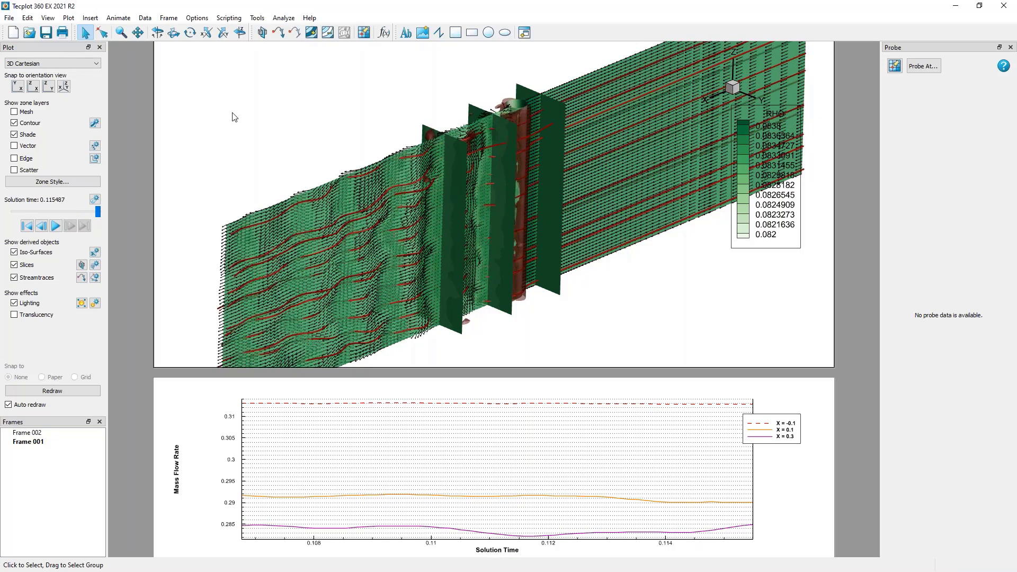
pyautogui.moveTo(390, 176); pyautogui.dragTo(446, 150, button='middle')
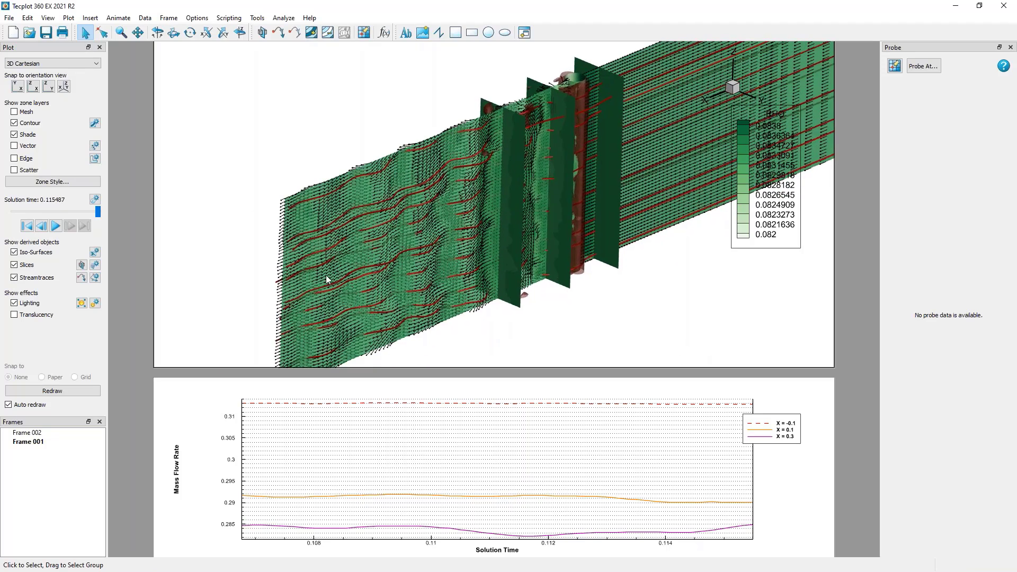
pyautogui.moveTo(325, 276); pyautogui.dragTo(319, 275, button='middle')
pyautogui.click(11, 18)
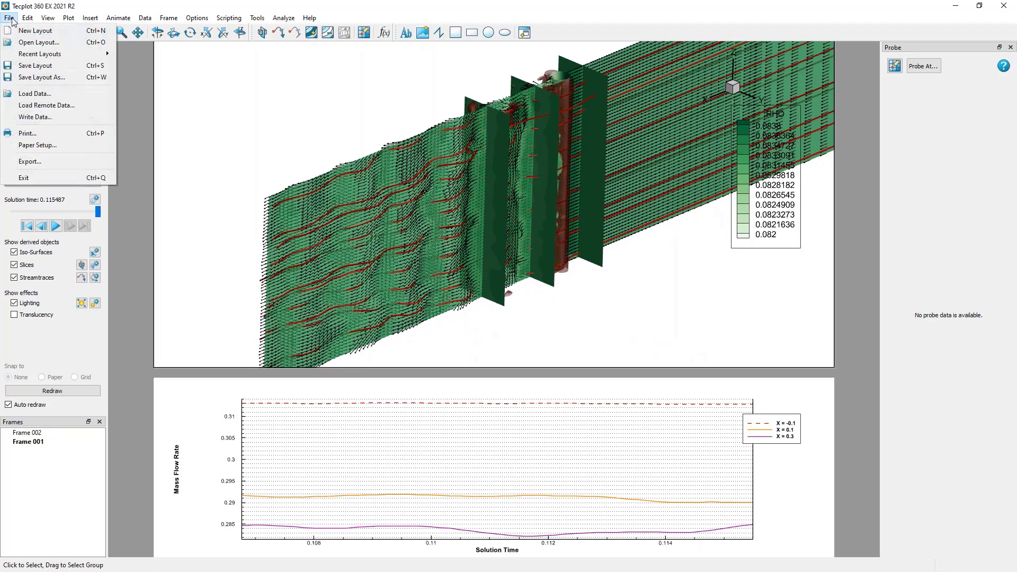
pyautogui.click(28, 79)
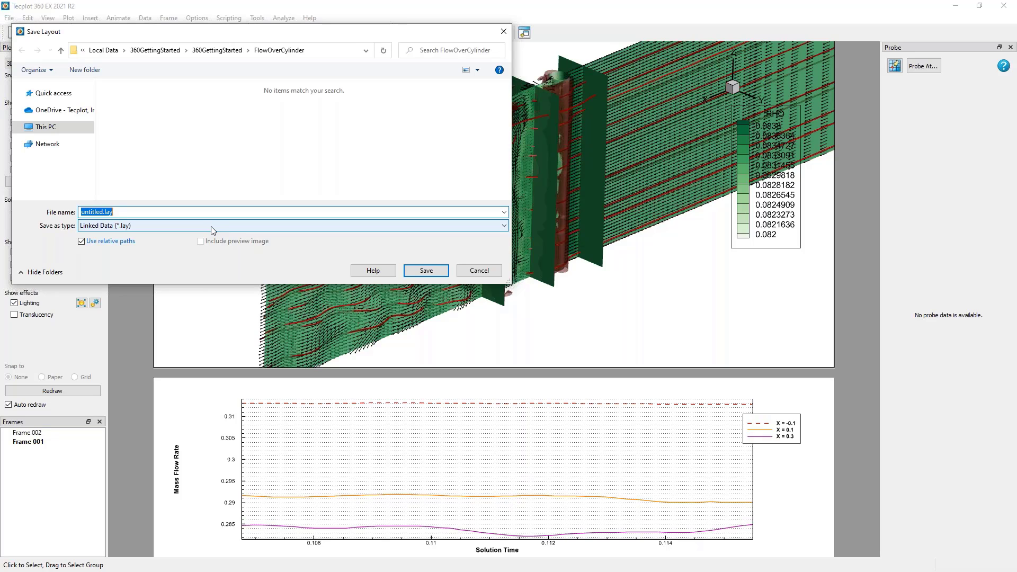
pyautogui.click(212, 227)
pyautogui.click(215, 245)
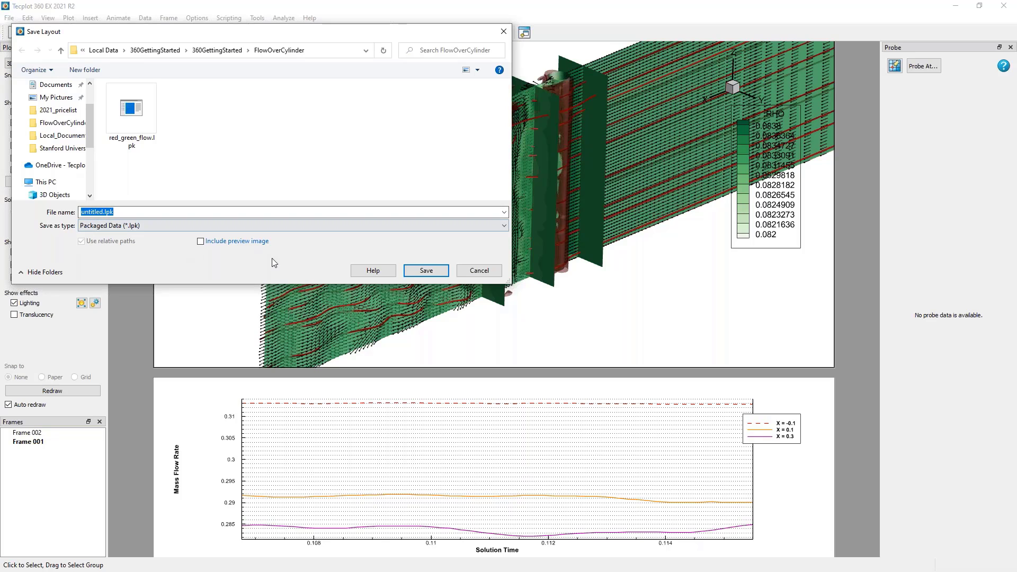
pyautogui.click(477, 270)
# Review the image export options: the file formats, the export region choices and the antialiasing setting.
pyautogui.scroll(-4, 259, 103)
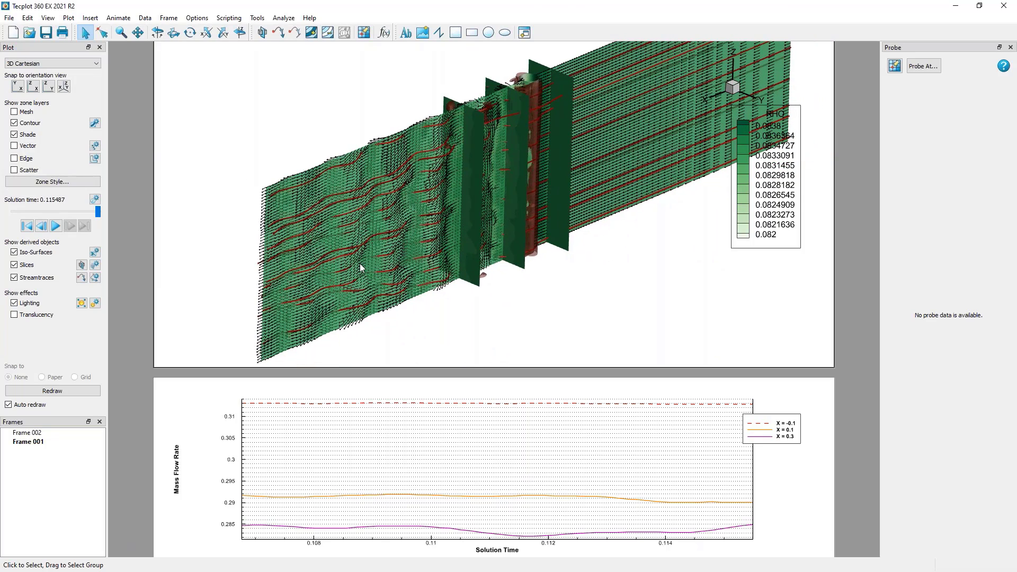
pyautogui.click(9, 18)
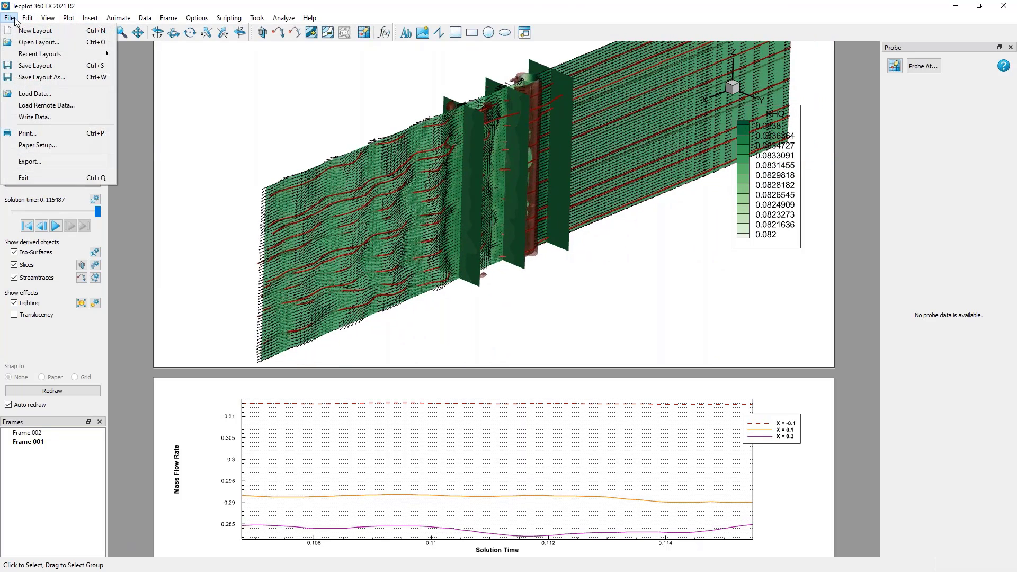
pyautogui.click(24, 161)
pyautogui.moveTo(510, 186); pyautogui.dragTo(211, 95)
pyautogui.click(201, 111)
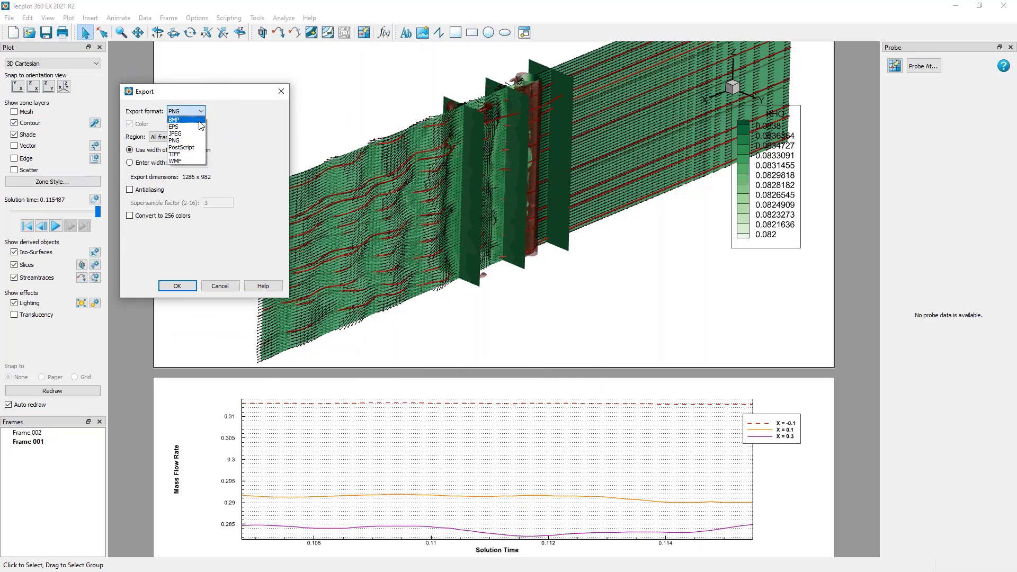
pyautogui.click(238, 165)
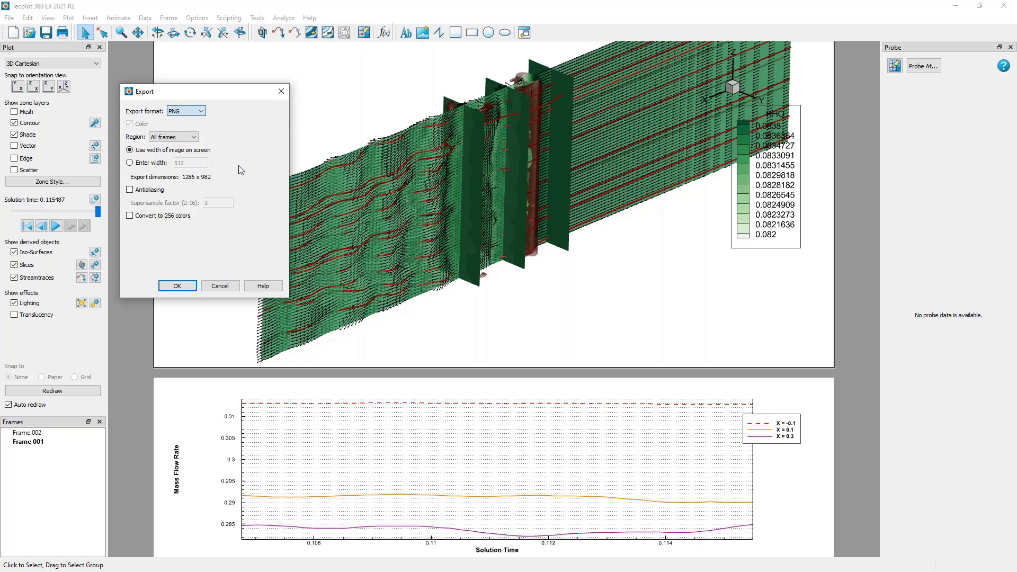
pyautogui.click(178, 137)
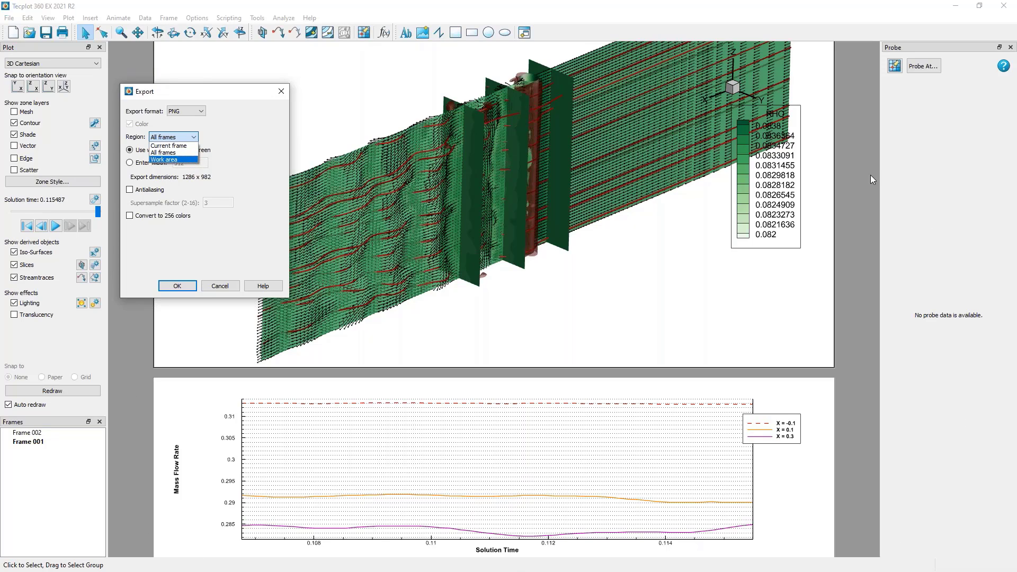
pyautogui.click(237, 157)
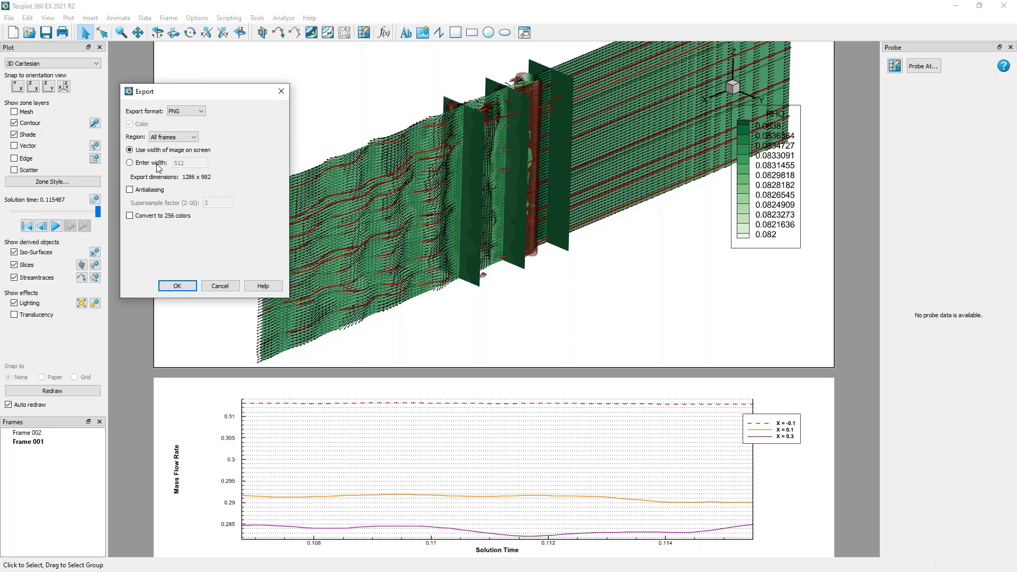
pyautogui.click(161, 191)
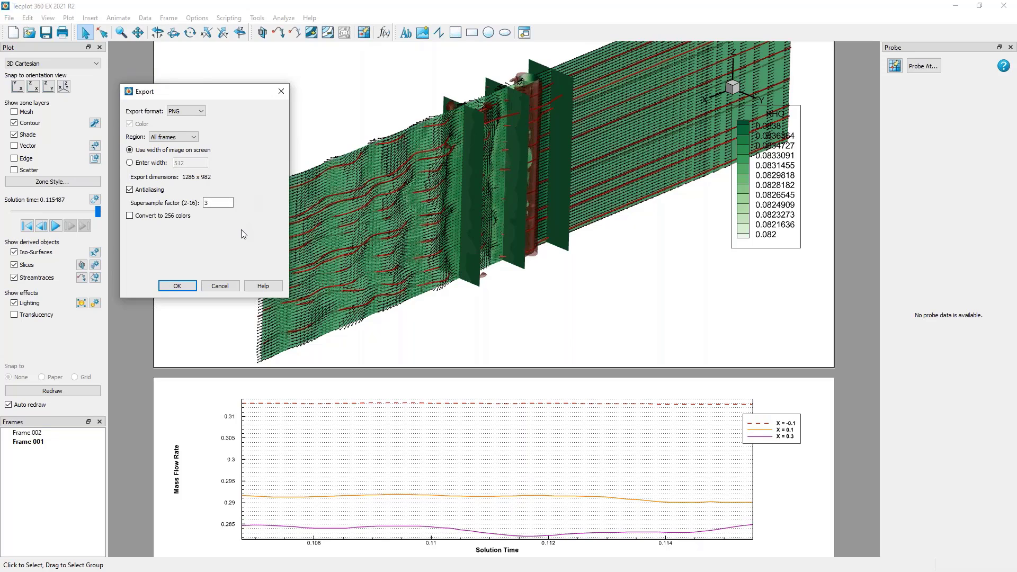
pyautogui.click(222, 286)
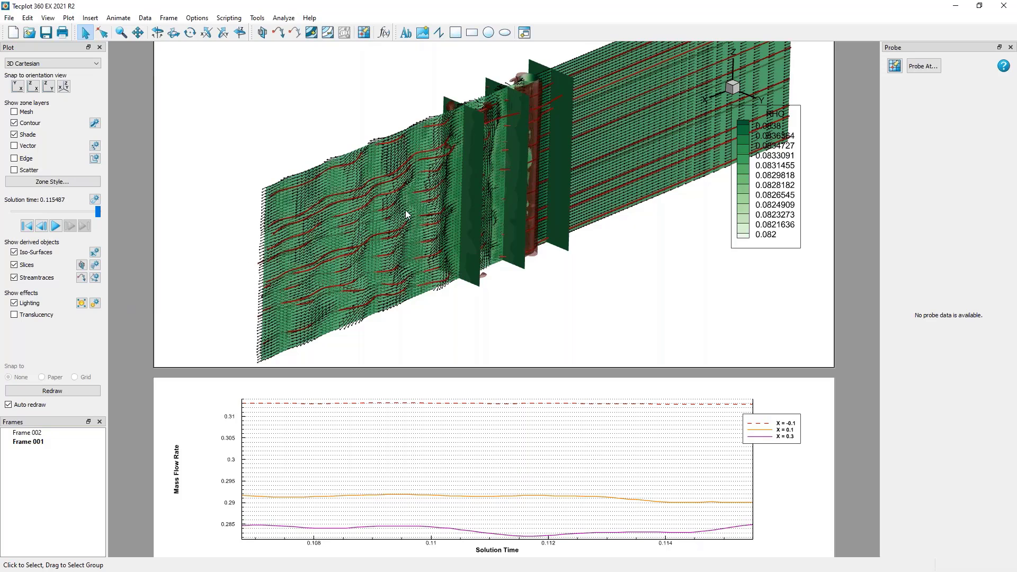
# Review the time animation's export options, including the video and image sequence formats and the region choices.
pyautogui.moveTo(403, 212); pyautogui.dragTo(396, 218, button='right')
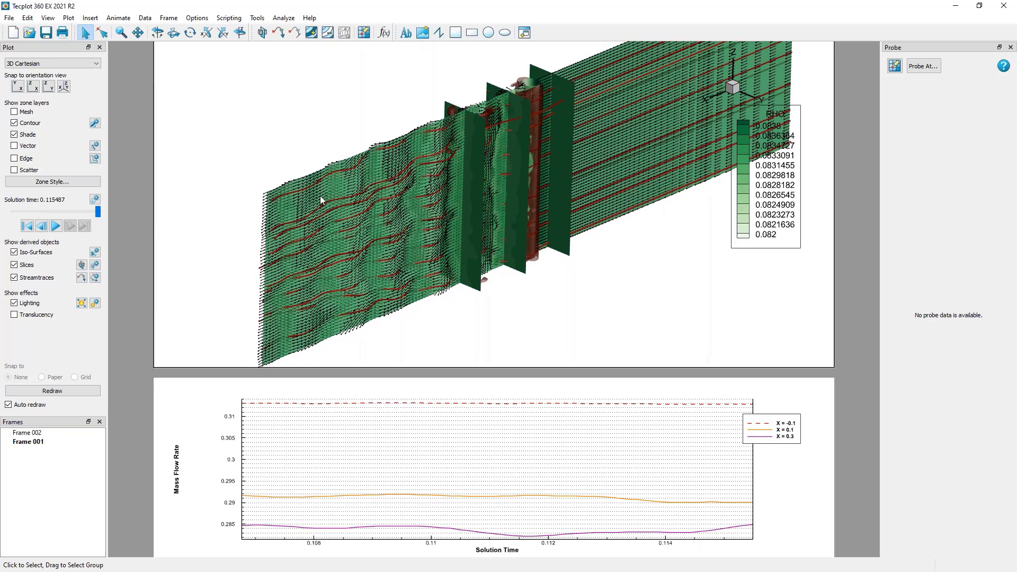
pyautogui.click(94, 199)
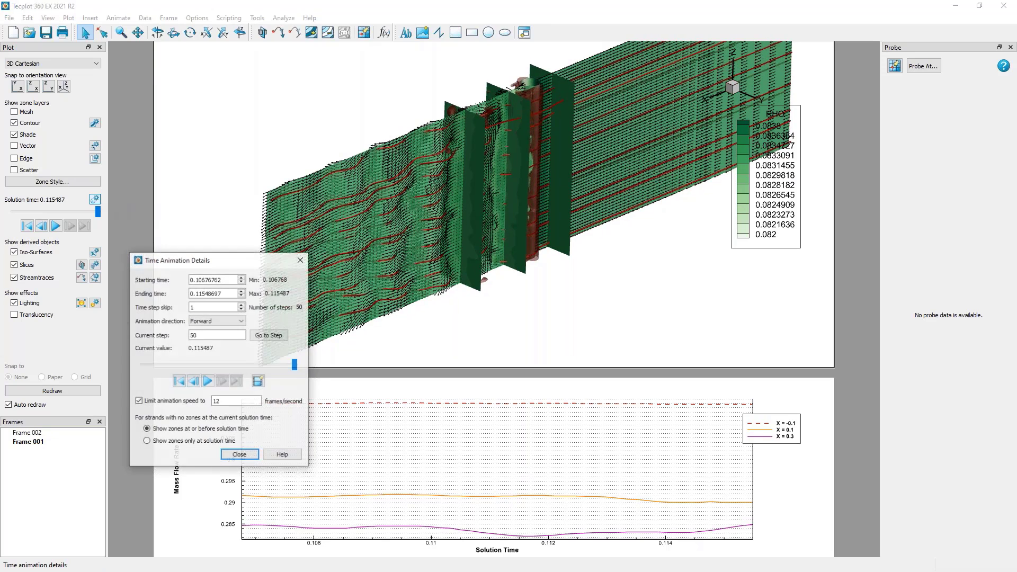
pyautogui.moveTo(168, 263); pyautogui.dragTo(156, 118)
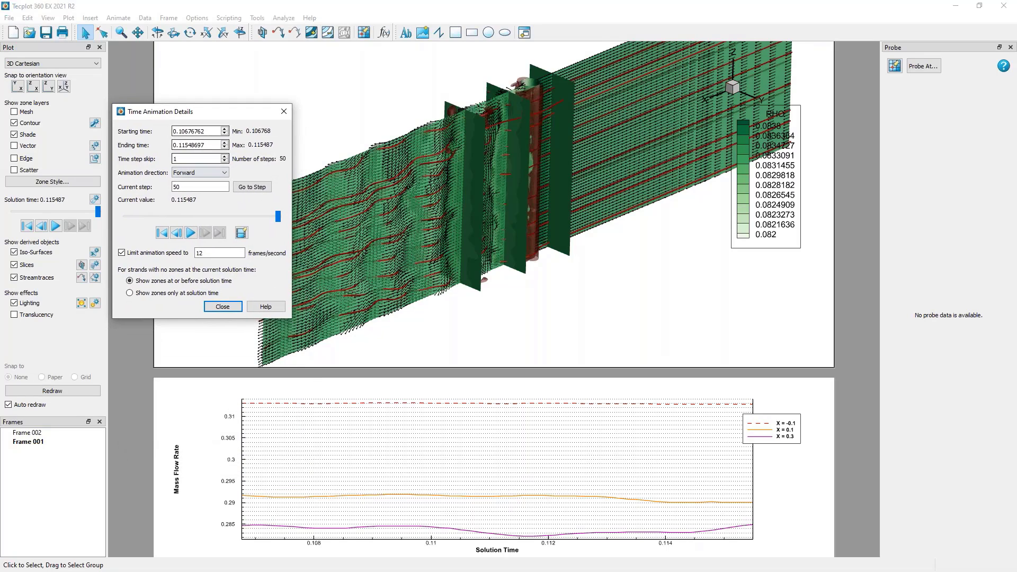
pyautogui.click(241, 233)
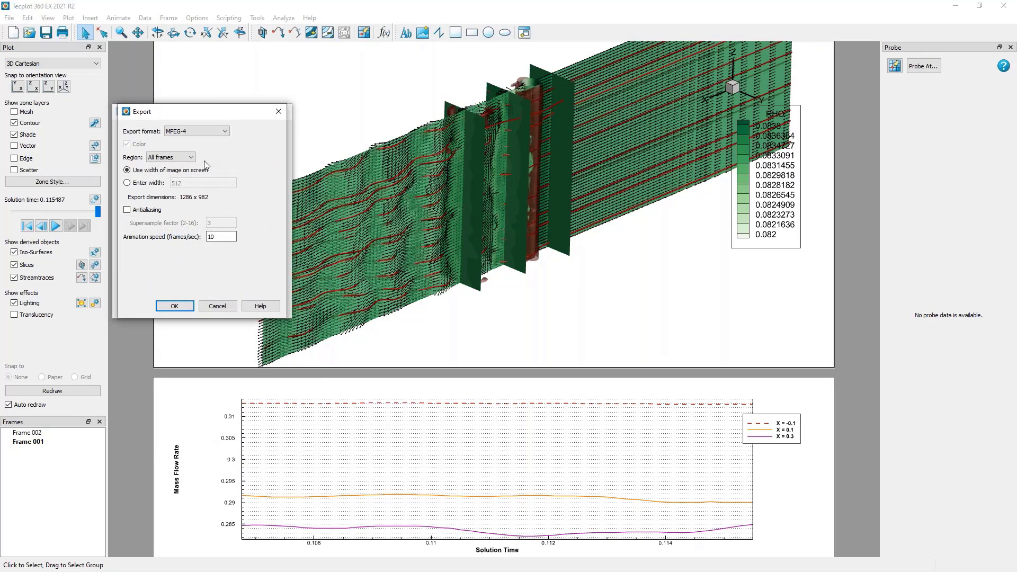
pyautogui.moveTo(229, 114); pyautogui.dragTo(372, 119)
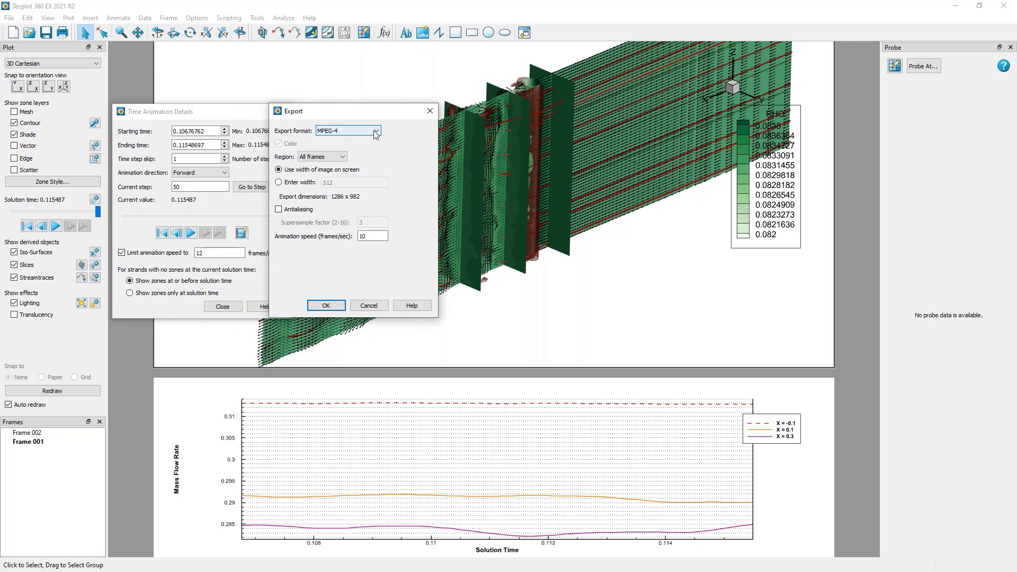
pyautogui.click(374, 131)
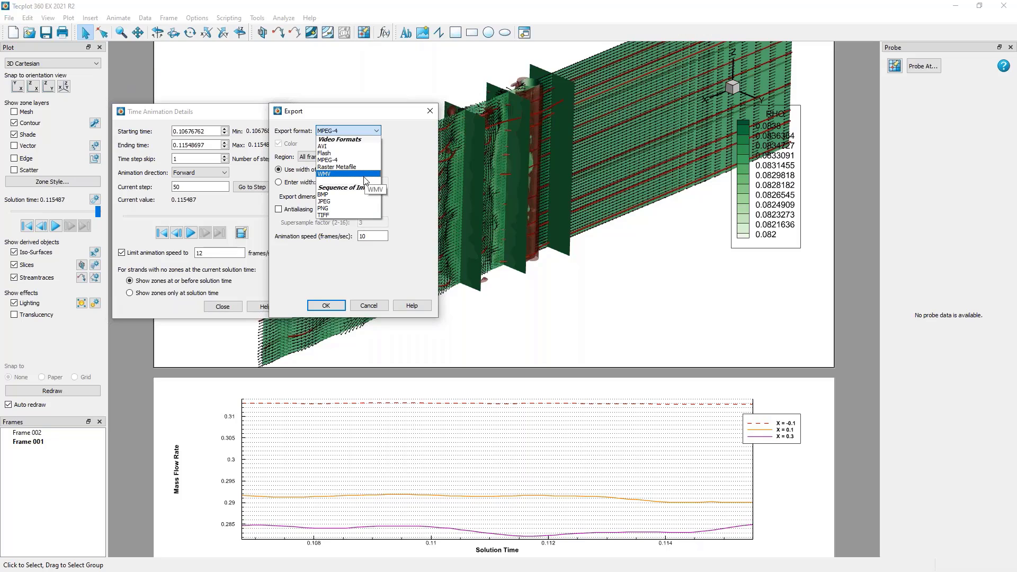
pyautogui.click(410, 181)
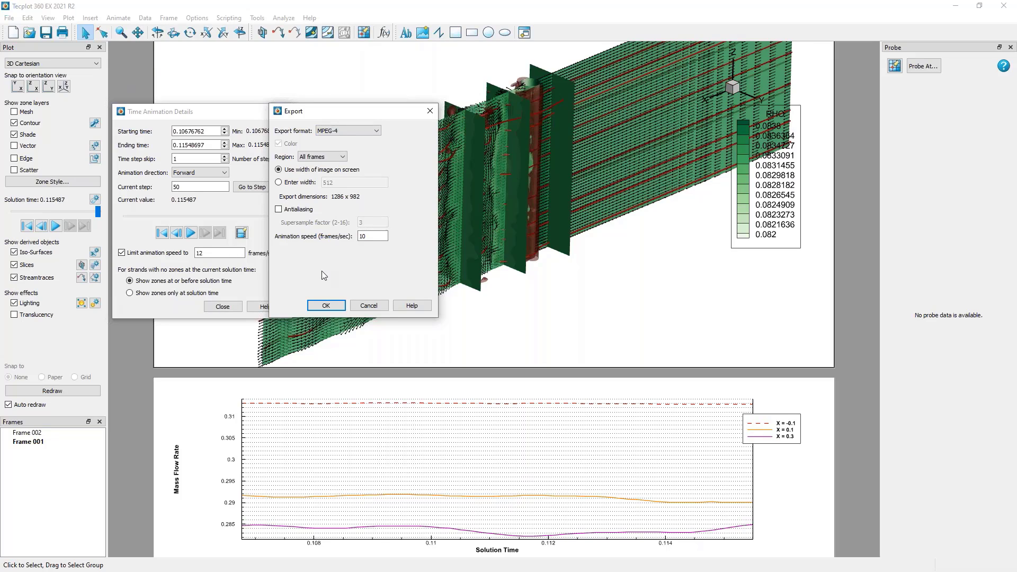
pyautogui.click(334, 159)
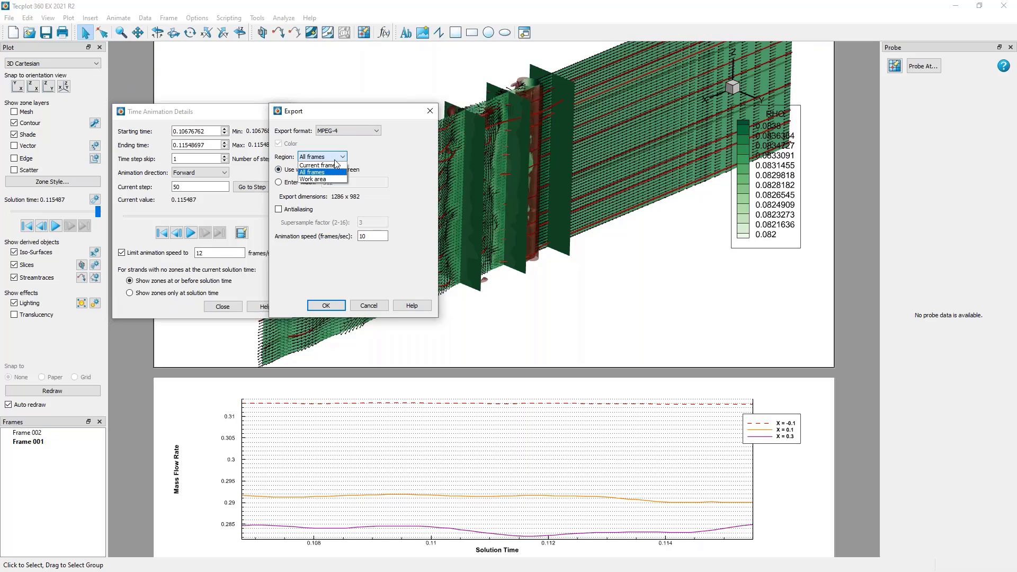
pyautogui.click(334, 161)
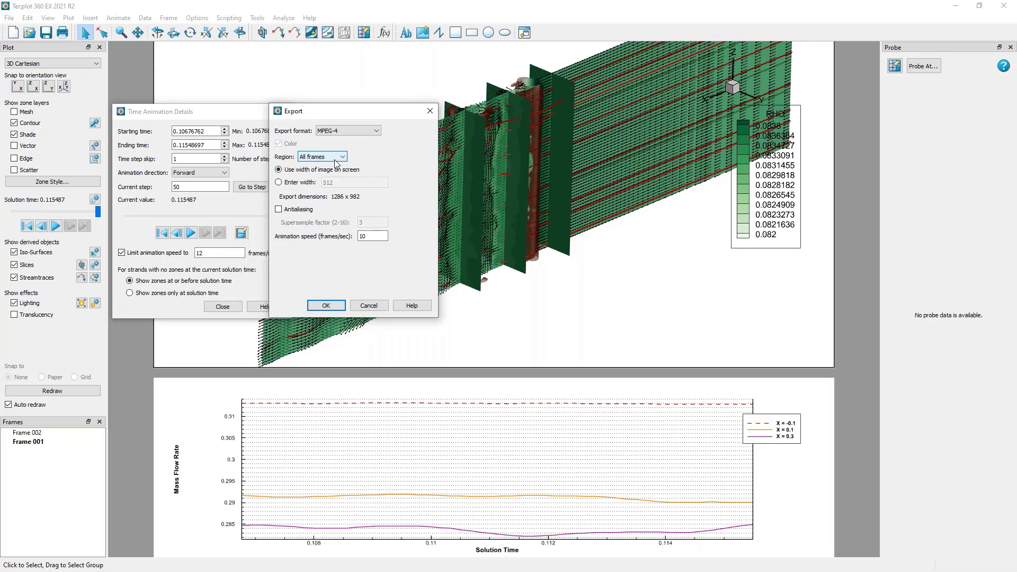
pyautogui.click(371, 306)
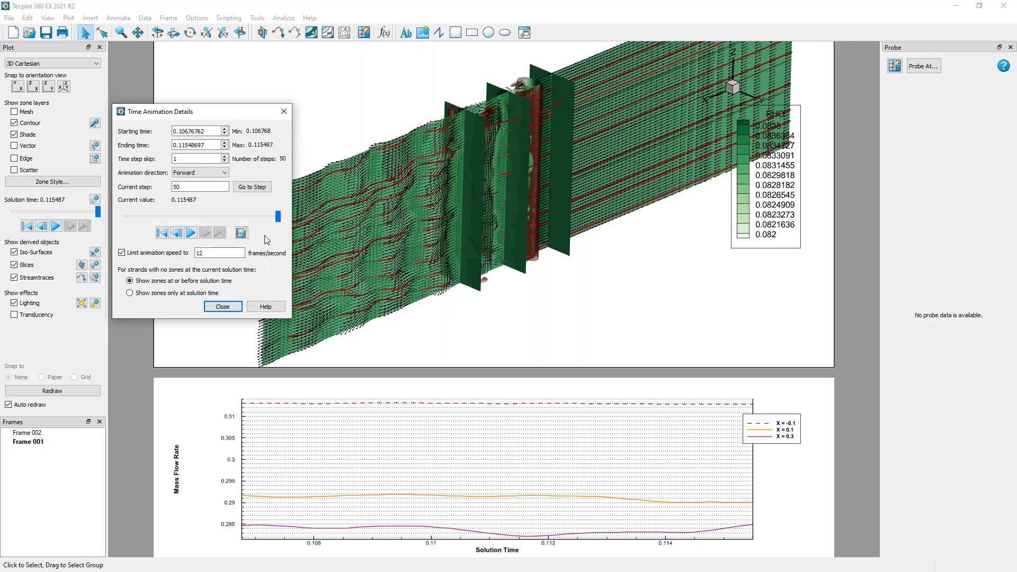
pyautogui.click(222, 306)
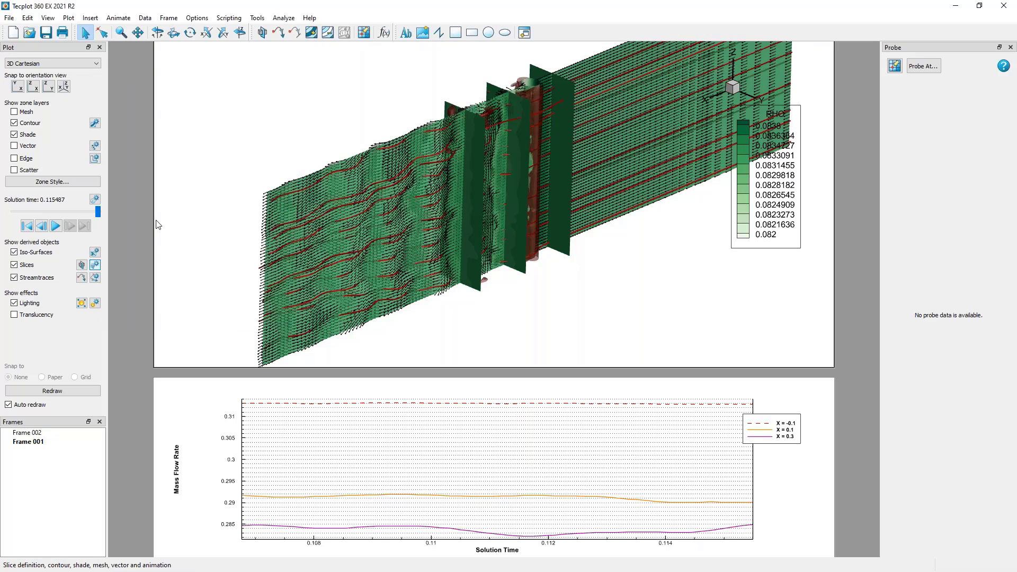
# Check the animation and export settings available for slice group 2.
pyautogui.click(95, 265)
pyautogui.click(269, 91)
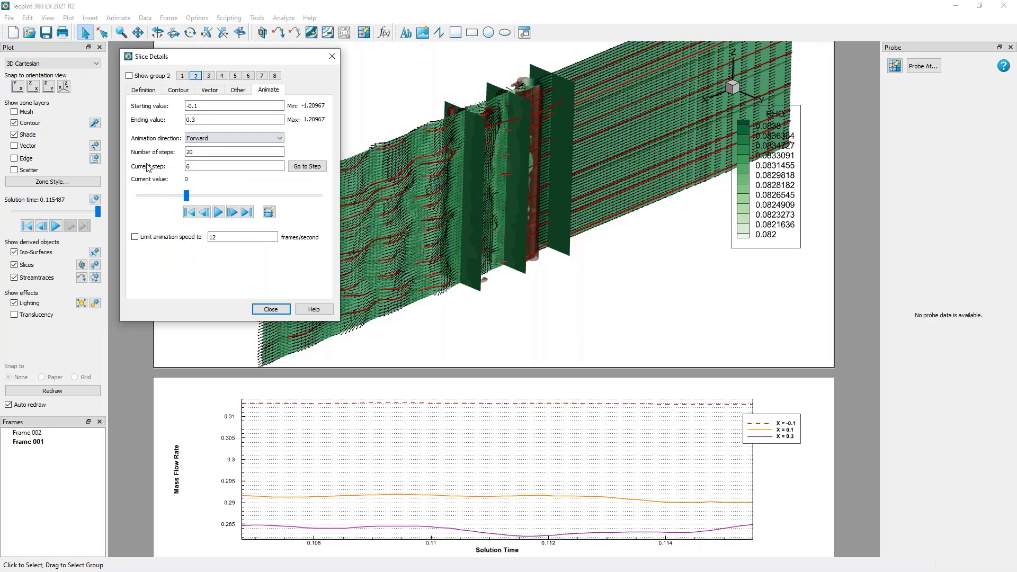
pyautogui.click(270, 308)
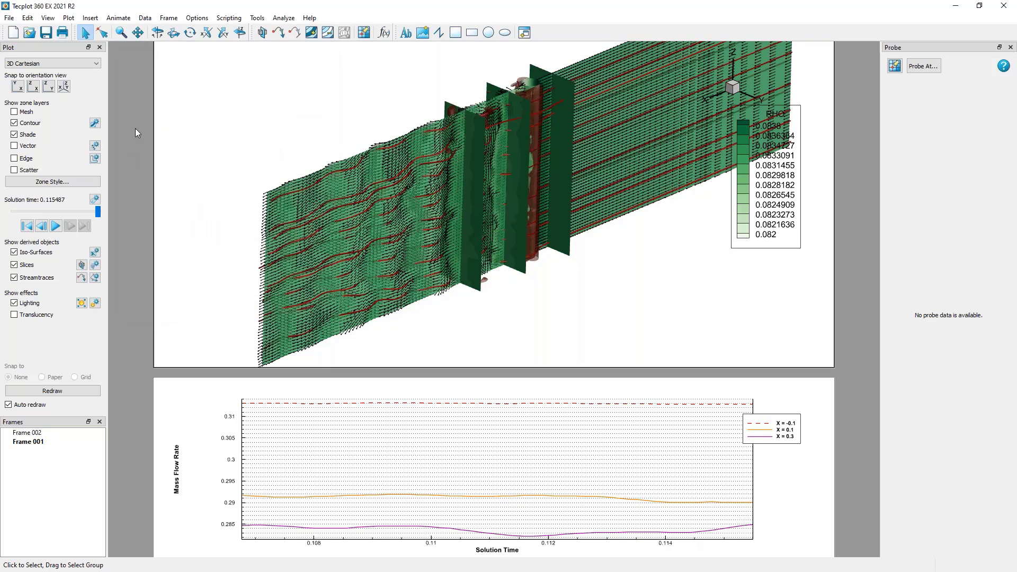
# Start a key frame animation and append the shifted 3D view of the cylinder flow as its first view.
pyautogui.click(118, 18)
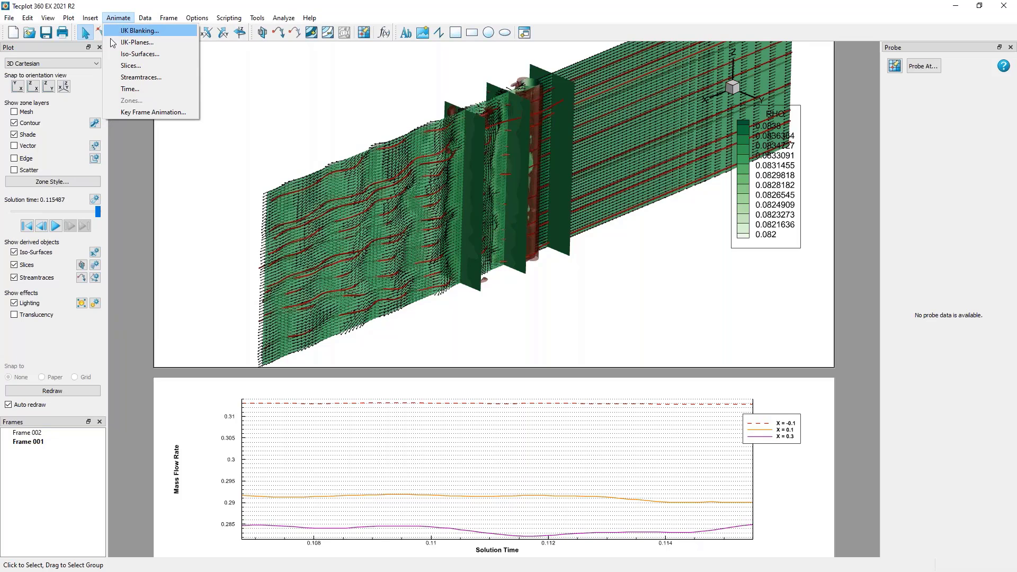
pyautogui.click(114, 112)
pyautogui.moveTo(413, 161); pyautogui.dragTo(367, 168, button='right')
pyautogui.click(551, 210)
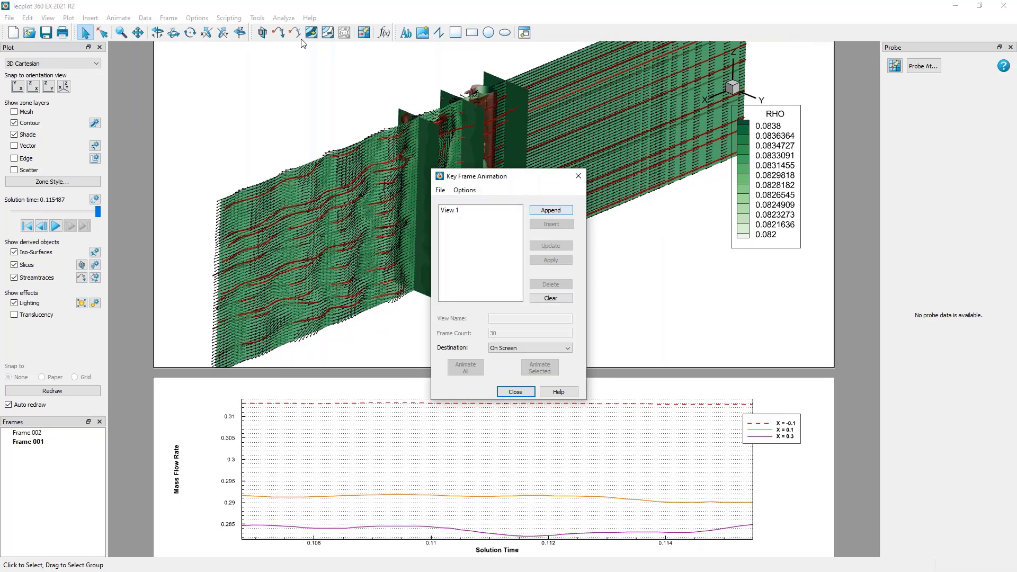
# Rotate the cylinder flow in stages around its vertical axis and append four more views to the key frame animation.
pyautogui.click(240, 32)
pyautogui.moveTo(346, 239); pyautogui.dragTo(430, 247)
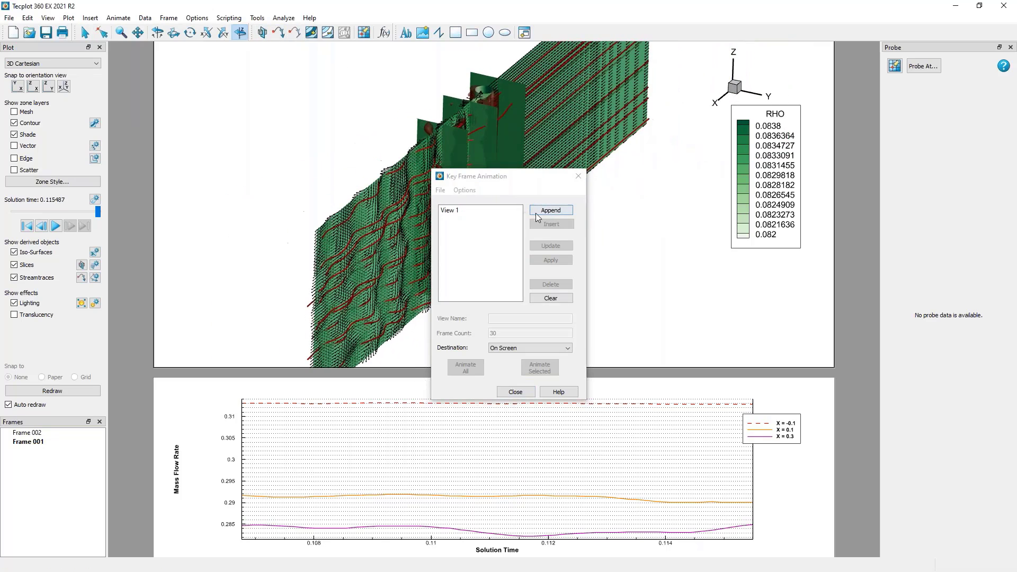
pyautogui.click(543, 213)
pyautogui.moveTo(328, 275); pyautogui.dragTo(436, 287)
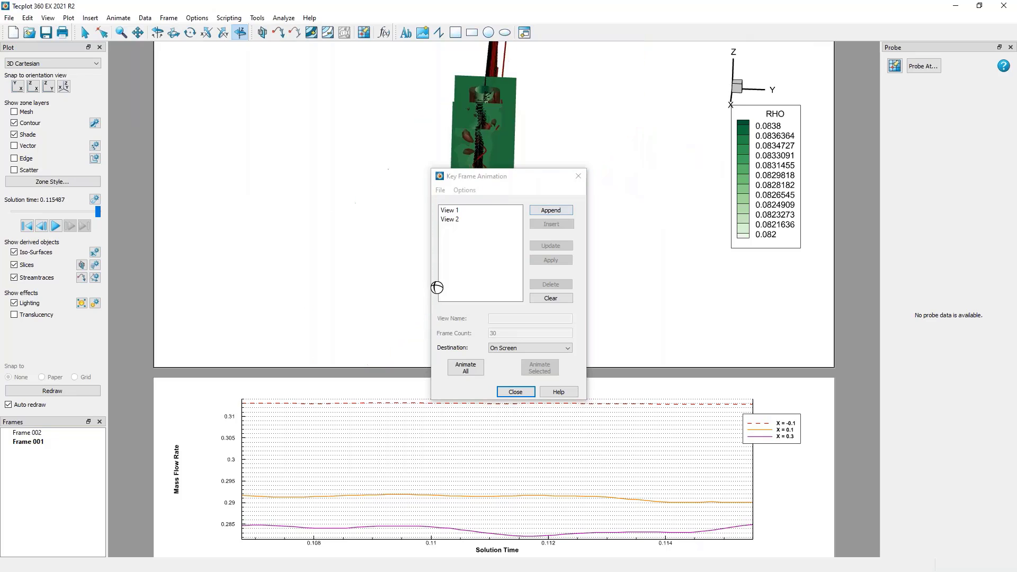
pyautogui.click(551, 210)
pyautogui.moveTo(644, 268); pyautogui.dragTo(564, 164)
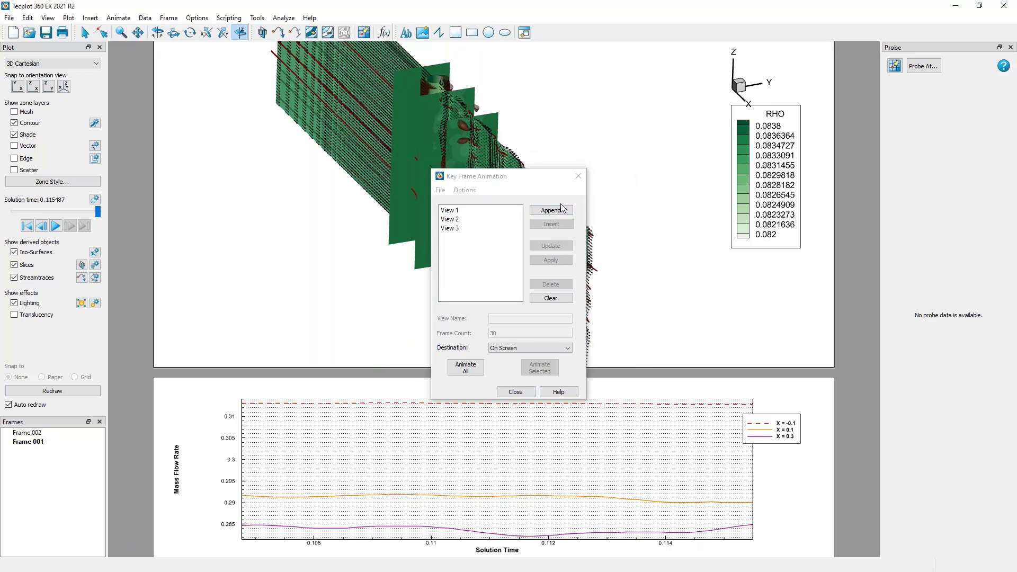
pyautogui.click(551, 210)
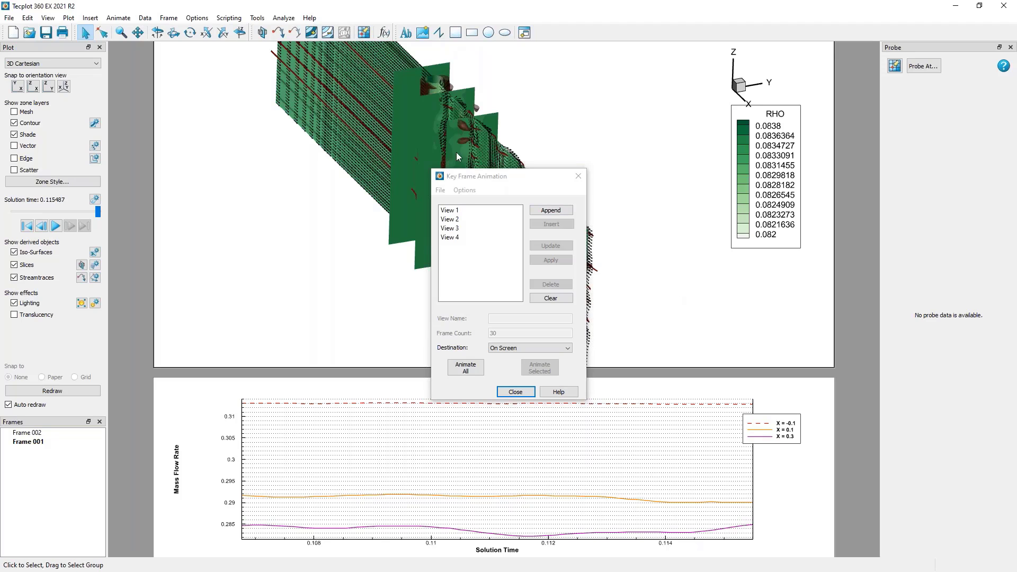
pyautogui.moveTo(707, 307); pyautogui.dragTo(875, 230)
pyautogui.click(550, 211)
# Preview the animation of all key frame views on screen and stop it partway.
pyautogui.click(794, 411)
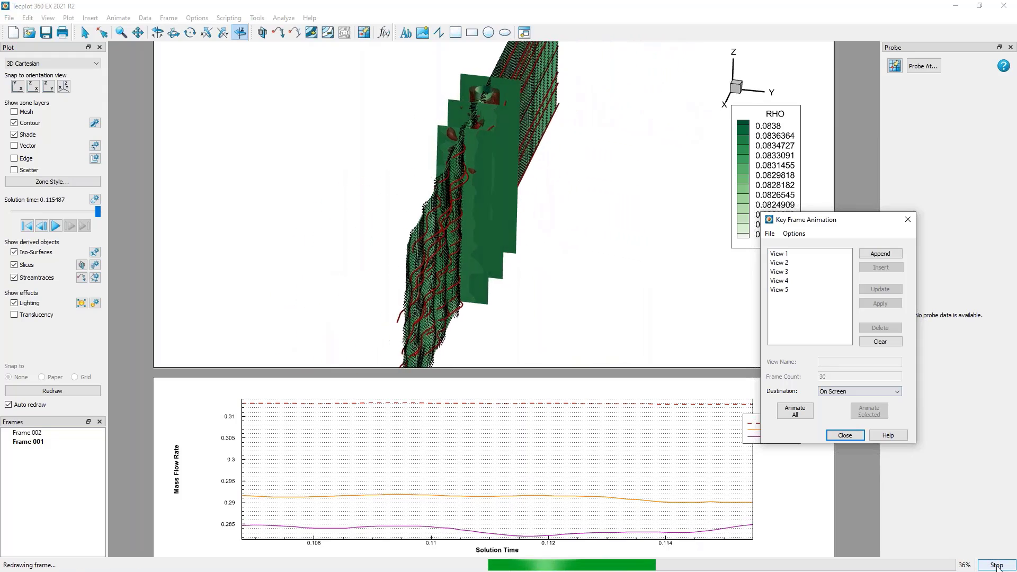
pyautogui.click(996, 566)
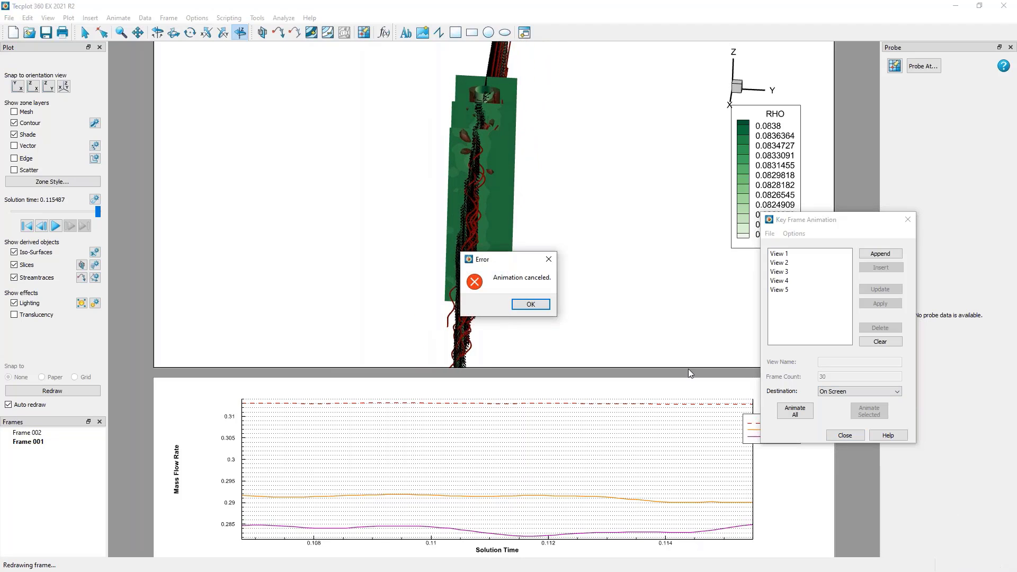
pyautogui.click(569, 313)
# Turn on Animate Time Concurrently for the key frame animation and animate all views on screen.
pyautogui.click(794, 234)
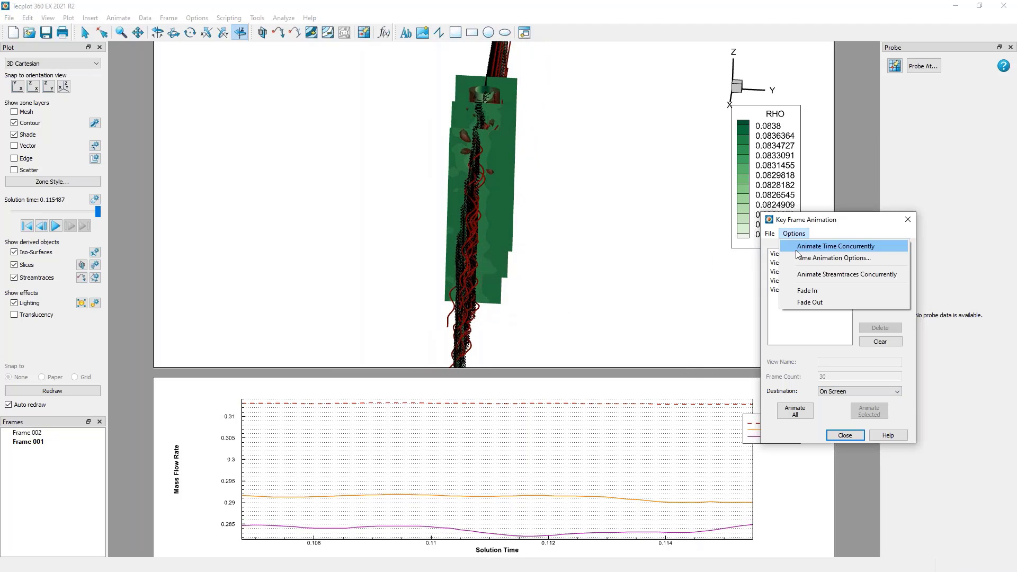
pyautogui.click(796, 248)
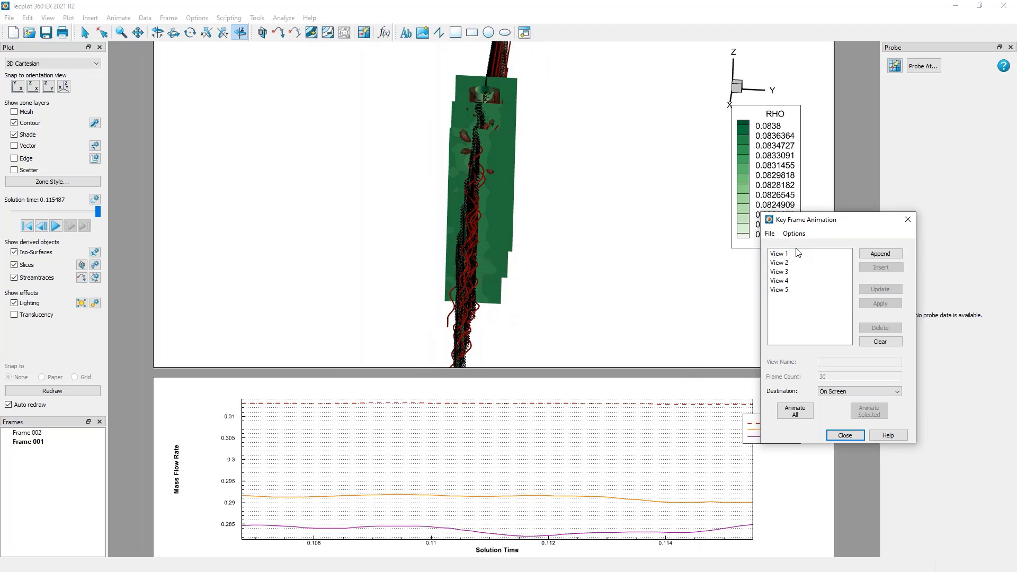
pyautogui.click(795, 411)
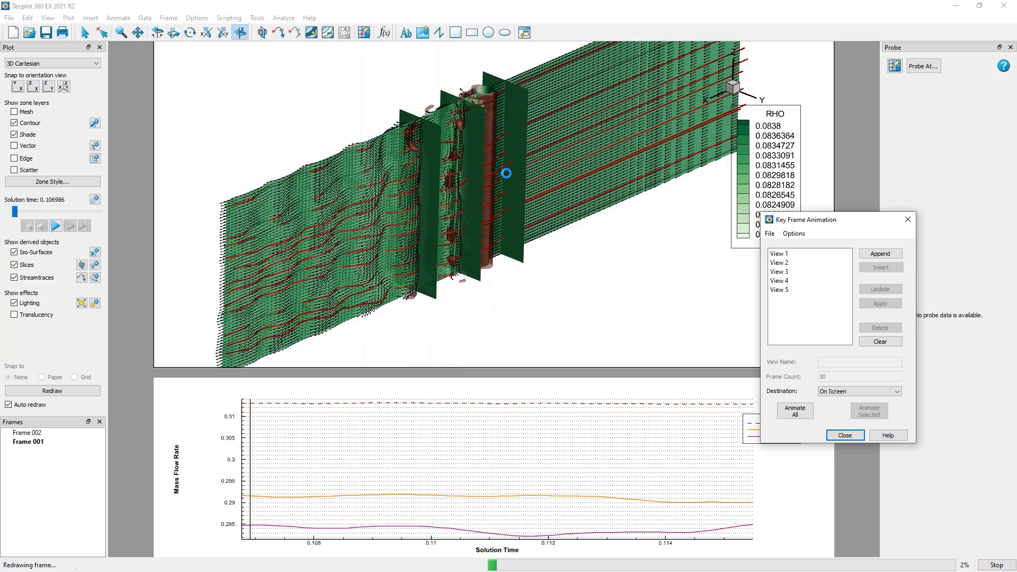
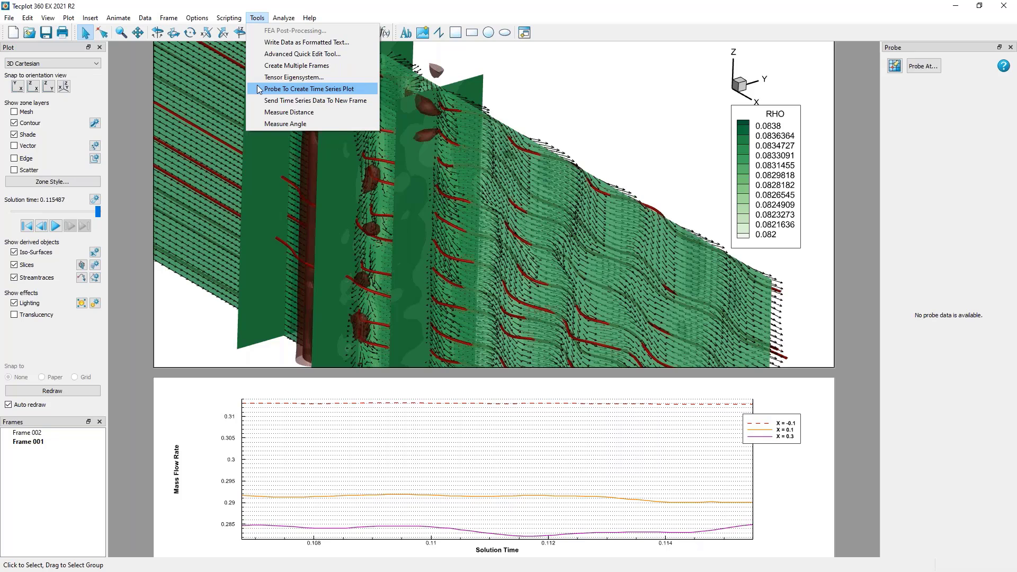
# Probe a point in the wake downstream of the cylinder to create a time series plot of RHO.
pyautogui.click(260, 92)
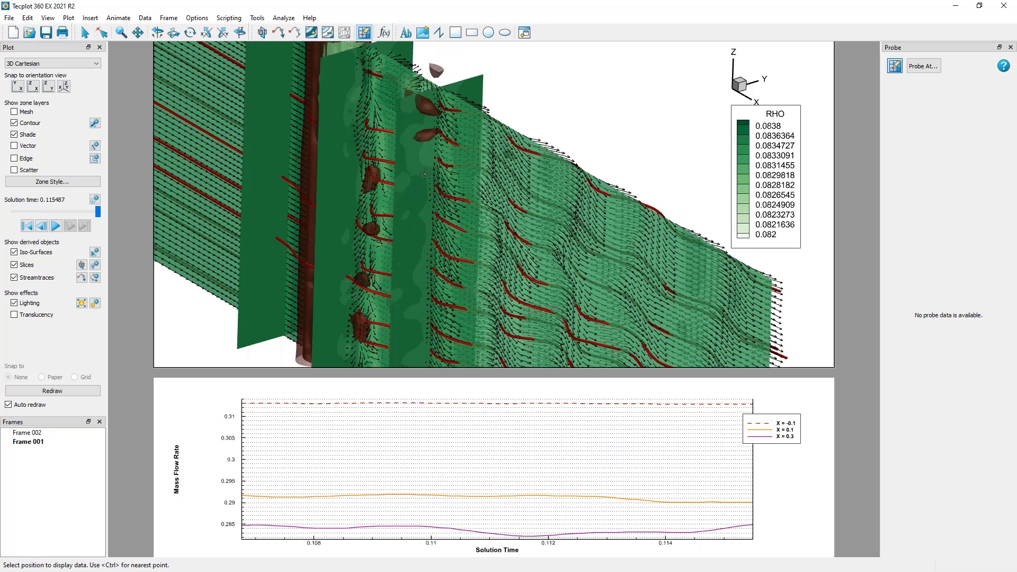
pyautogui.click(544, 165)
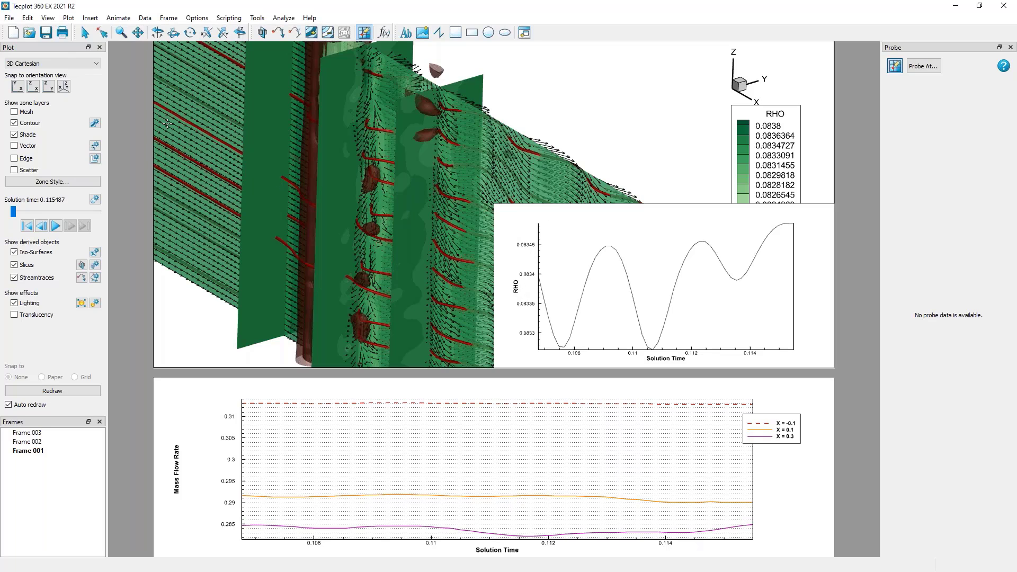
pyautogui.click(83, 33)
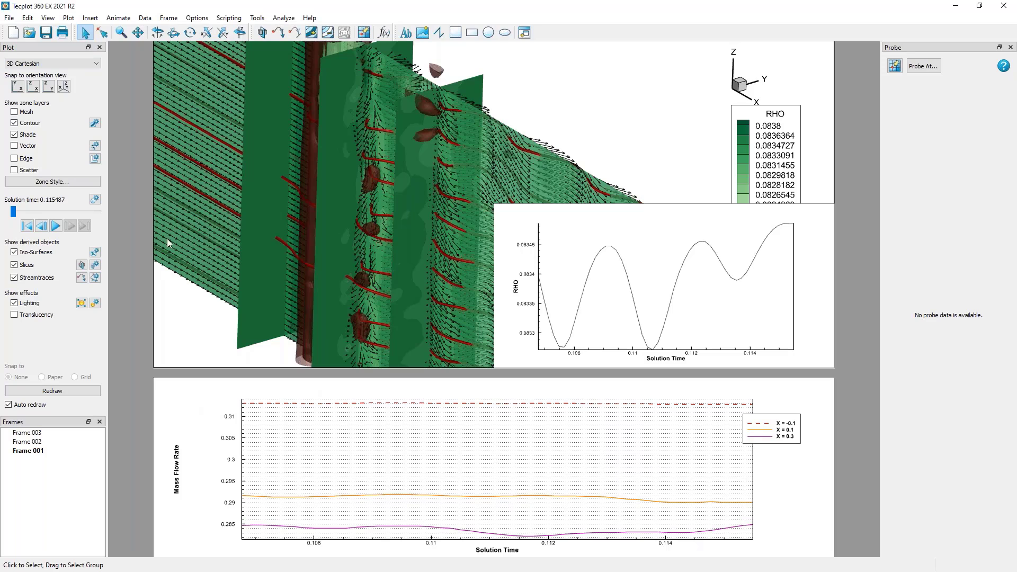
# Play the 3D flow through its solution times and make the new RHO time series frame active.
pyautogui.click(58, 226)
pyautogui.click(665, 223)
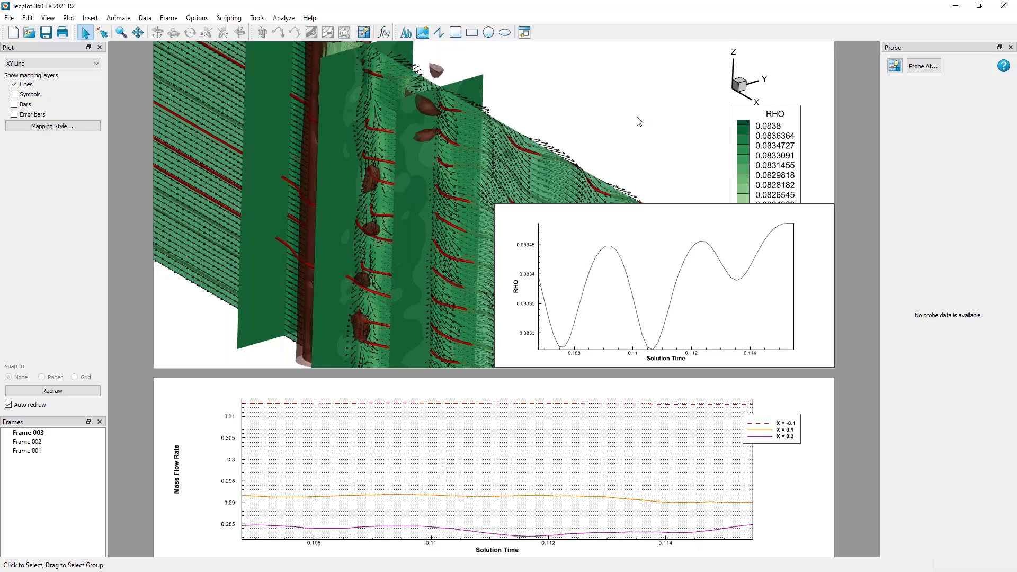
pyautogui.click(637, 117)
pyautogui.click(682, 220)
pyautogui.click(681, 223)
pyautogui.click(708, 217)
# Start writing the time series frame's data as OversetCylinder.dat with the Tecplot ASCII Data Writer (current).
pyautogui.click(9, 18)
pyautogui.click(24, 117)
pyautogui.click(217, 227)
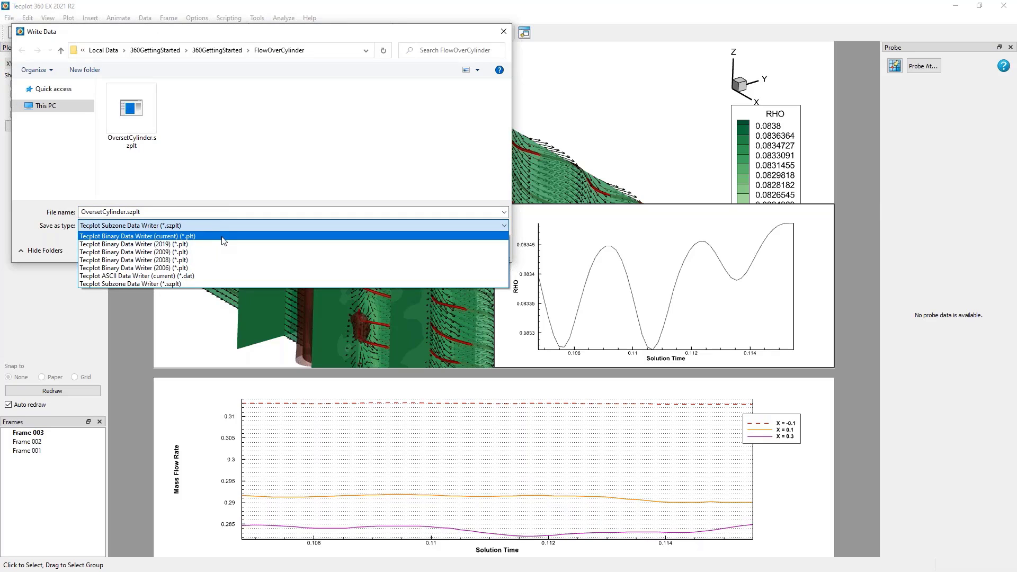
pyautogui.click(239, 276)
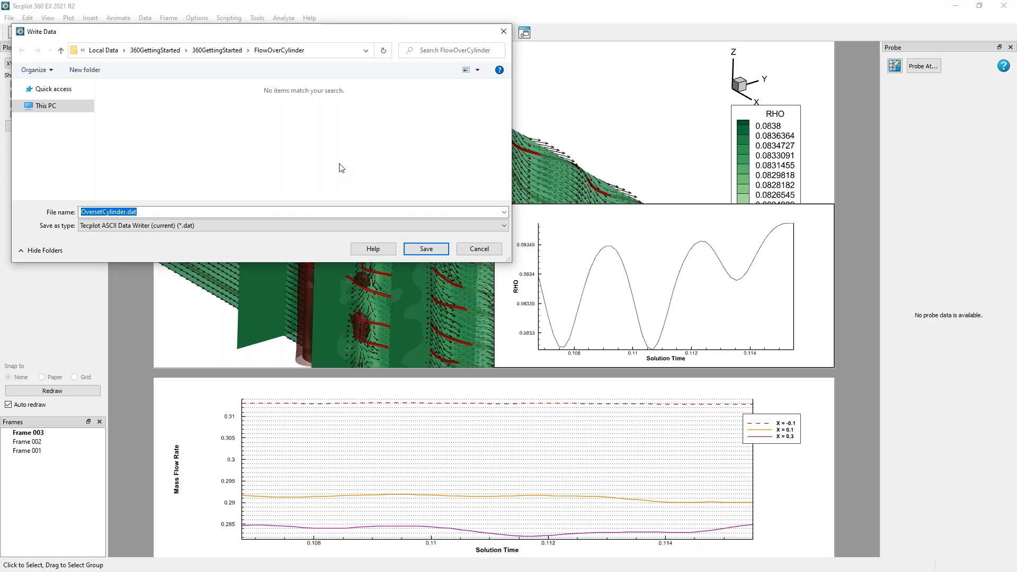
pyautogui.click(426, 250)
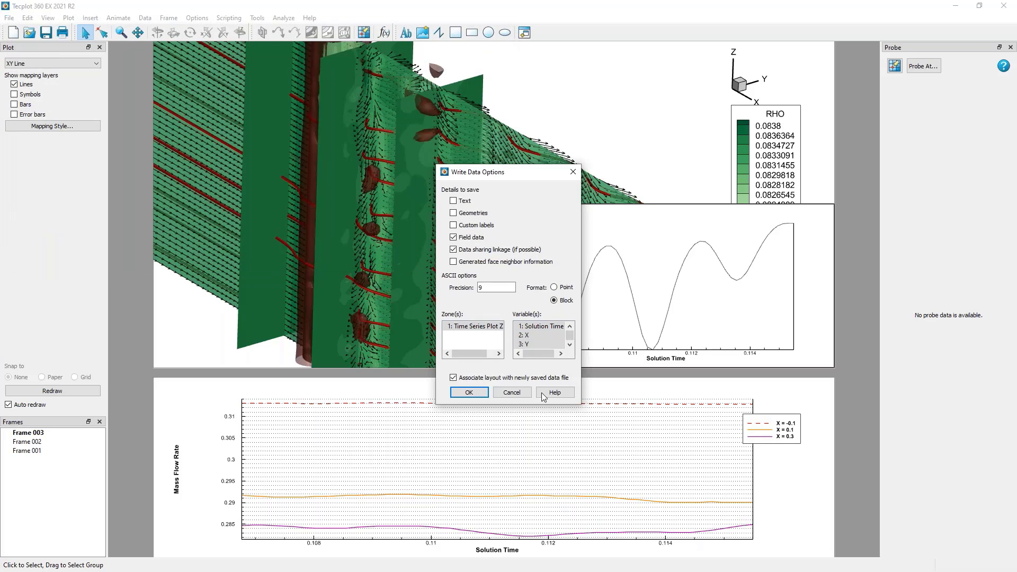
# Set the ASCII export to the Time Series Plot Zone, variables X through E, and Point format.
pyautogui.moveTo(583, 407); pyautogui.dragTo(668, 484)
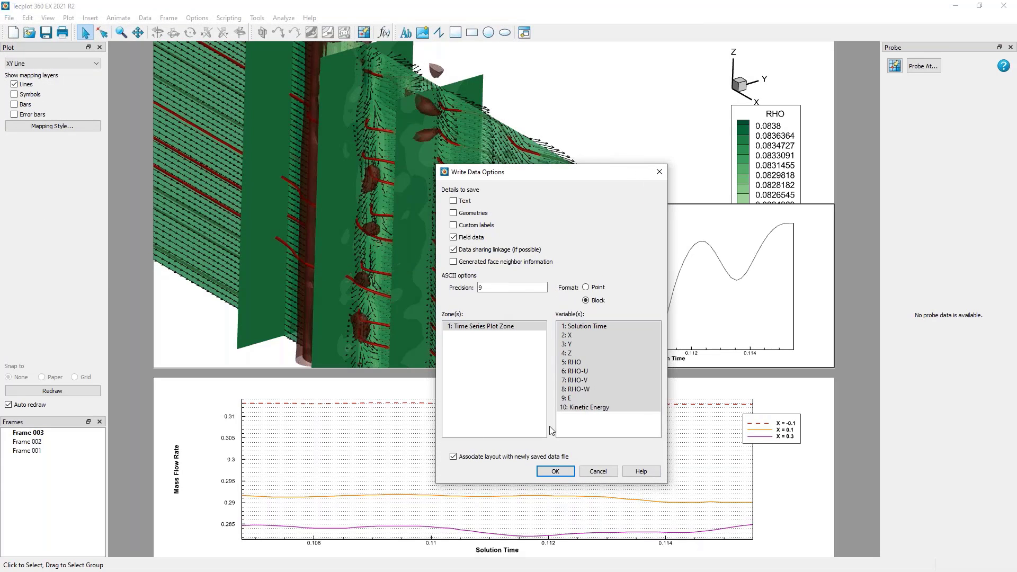
pyautogui.moveTo(605, 173); pyautogui.dragTo(371, 156)
pyautogui.click(256, 315)
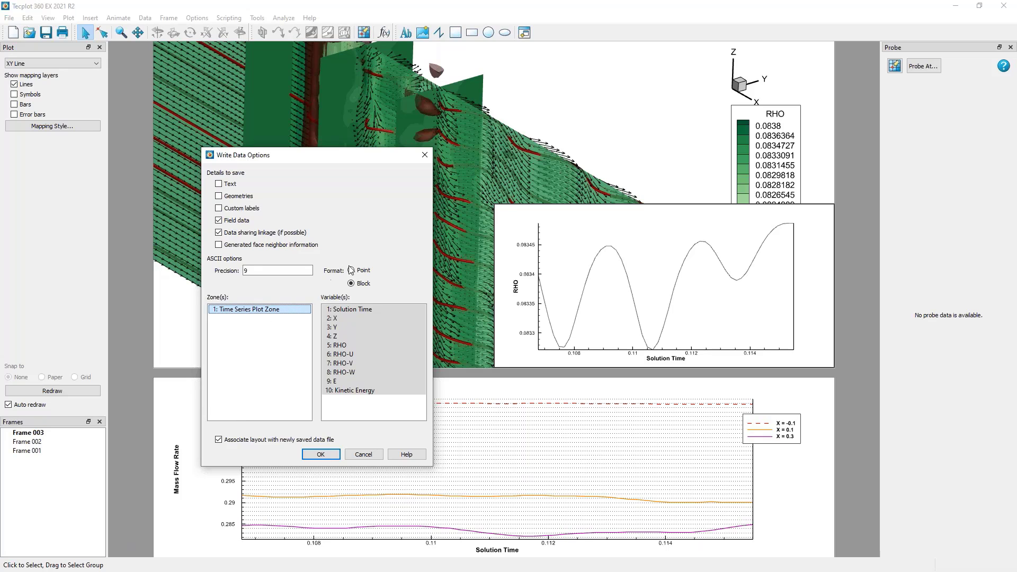
pyautogui.moveTo(358, 319); pyautogui.dragTo(355, 381)
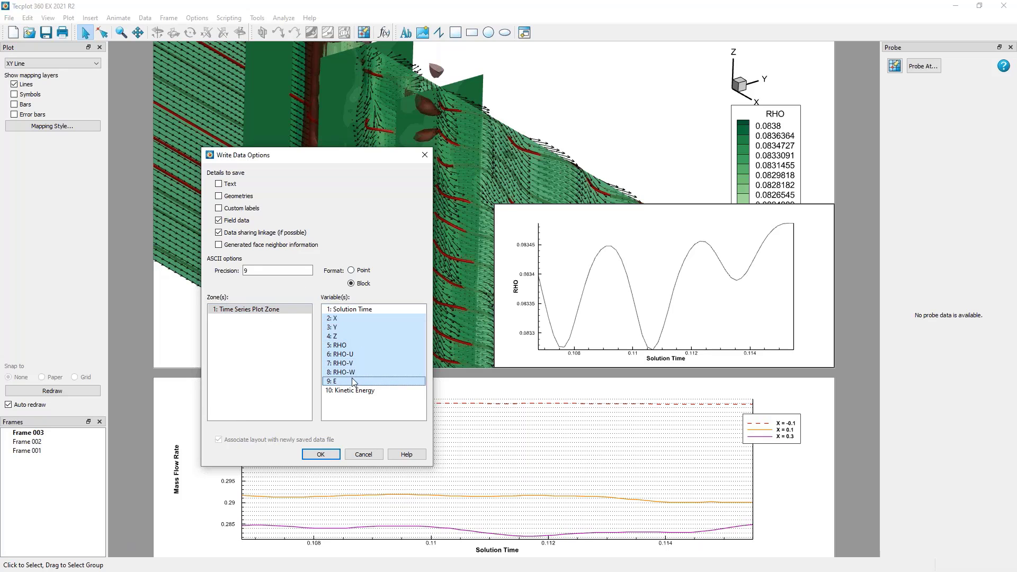
pyautogui.click(363, 272)
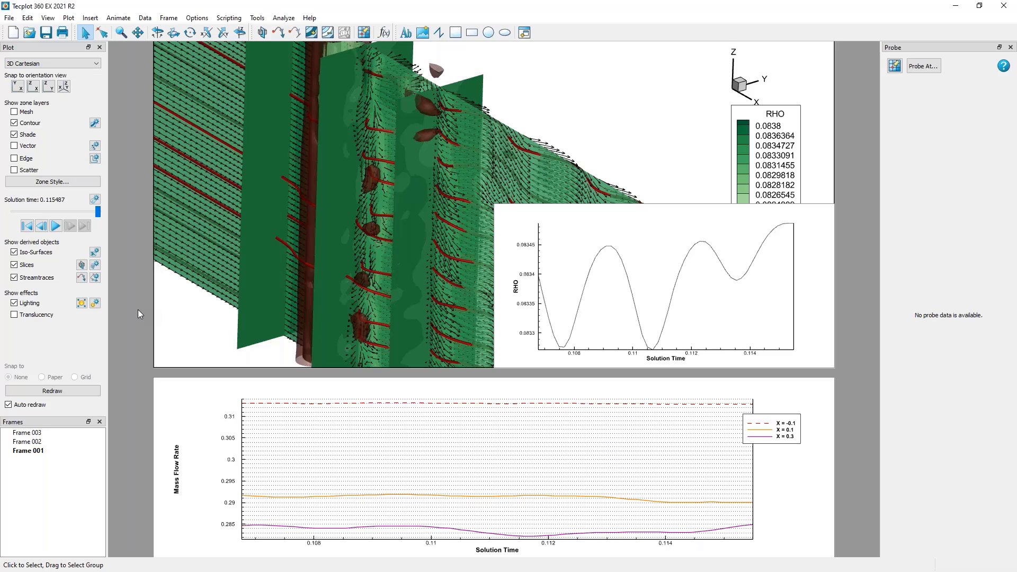
# Look through the file formats available for loading data, try the General Text Loader (*.txt), and cancel the load.
pyautogui.click(11, 20)
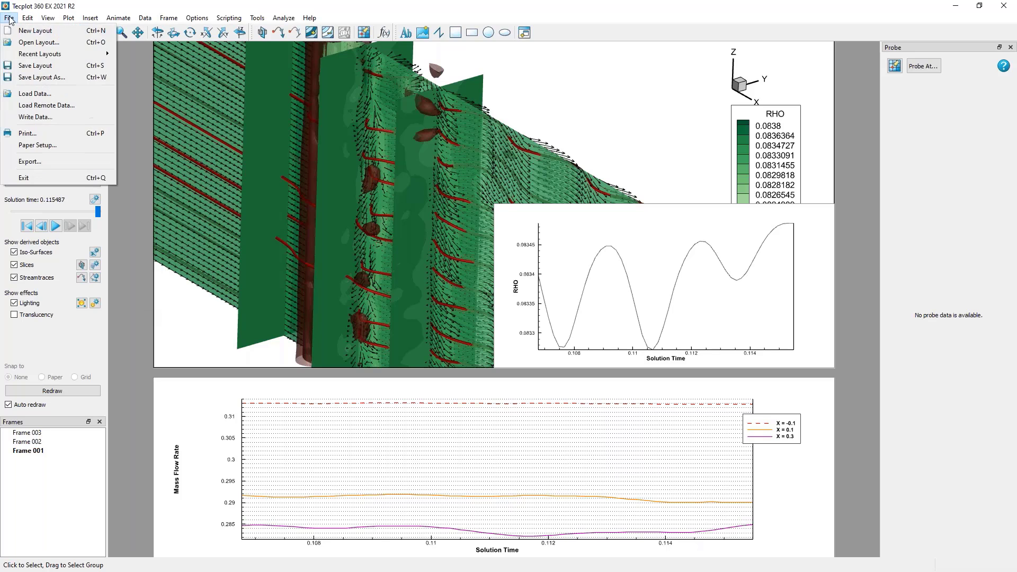
pyautogui.click(33, 93)
pyautogui.click(479, 234)
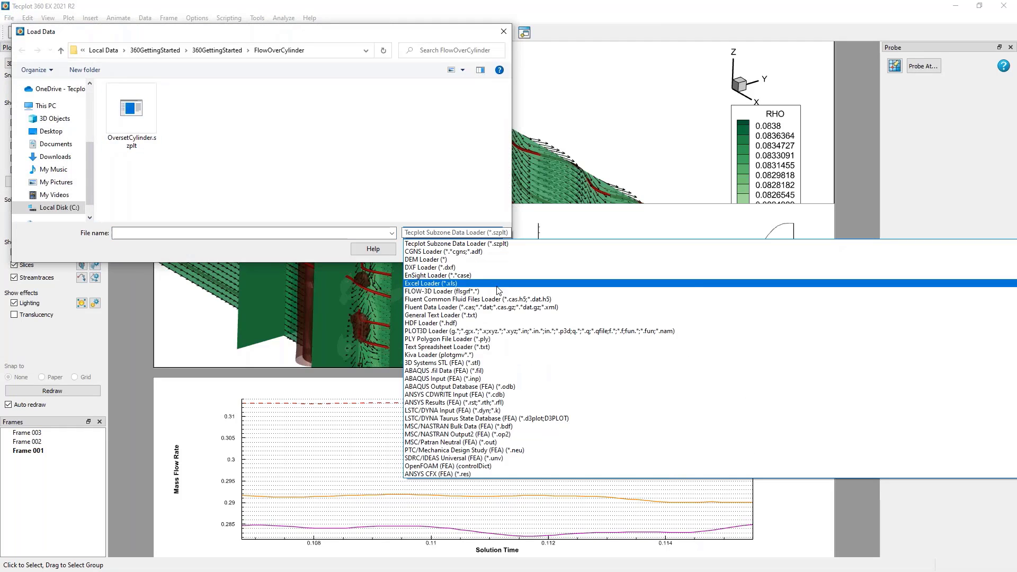
pyautogui.click(502, 315)
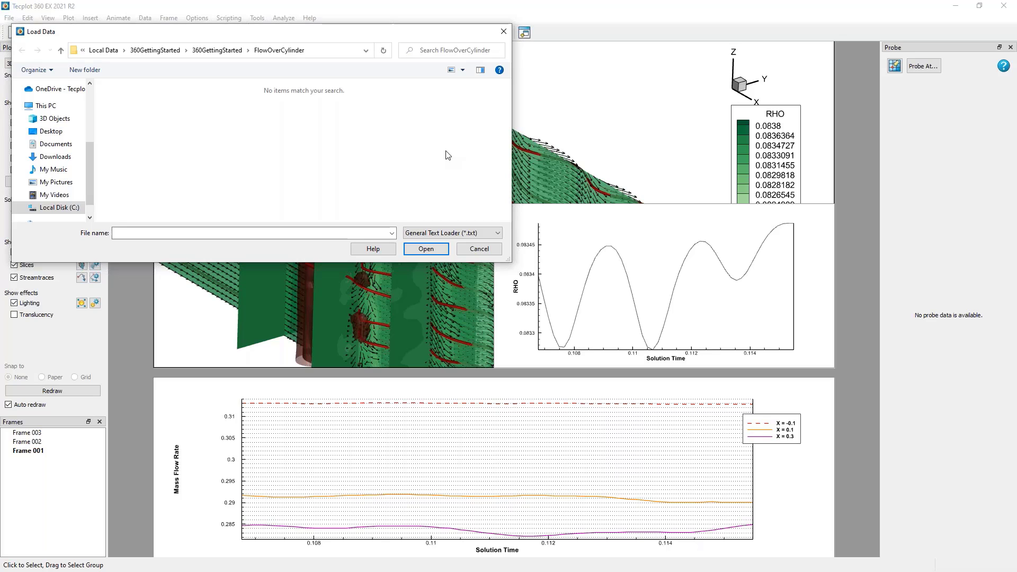
pyautogui.click(496, 248)
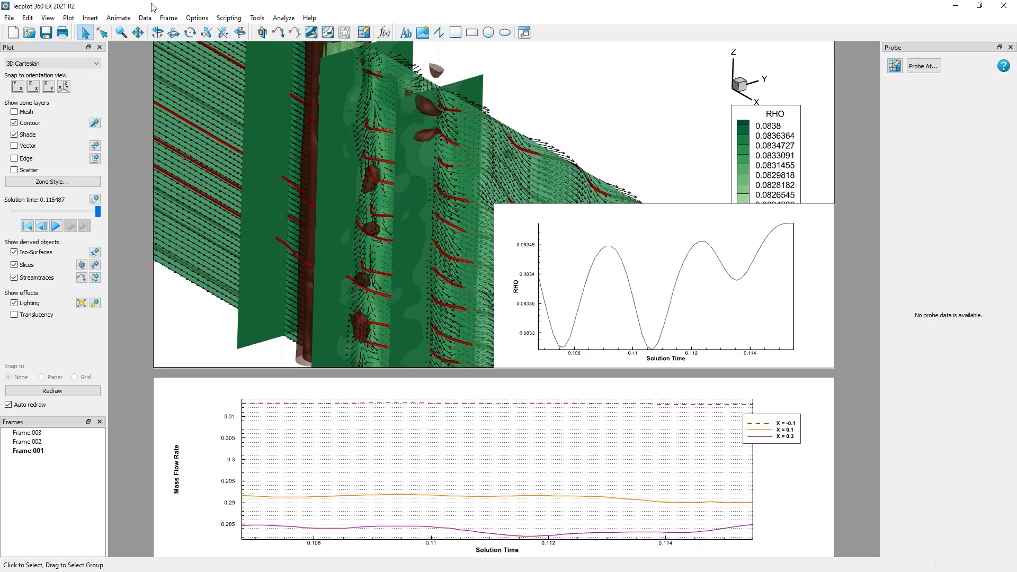
# Try to specify an equation that defines the variable {x/L} by dividing X, and close the equation editor.
pyautogui.click(144, 17)
pyautogui.moveTo(154, 31)
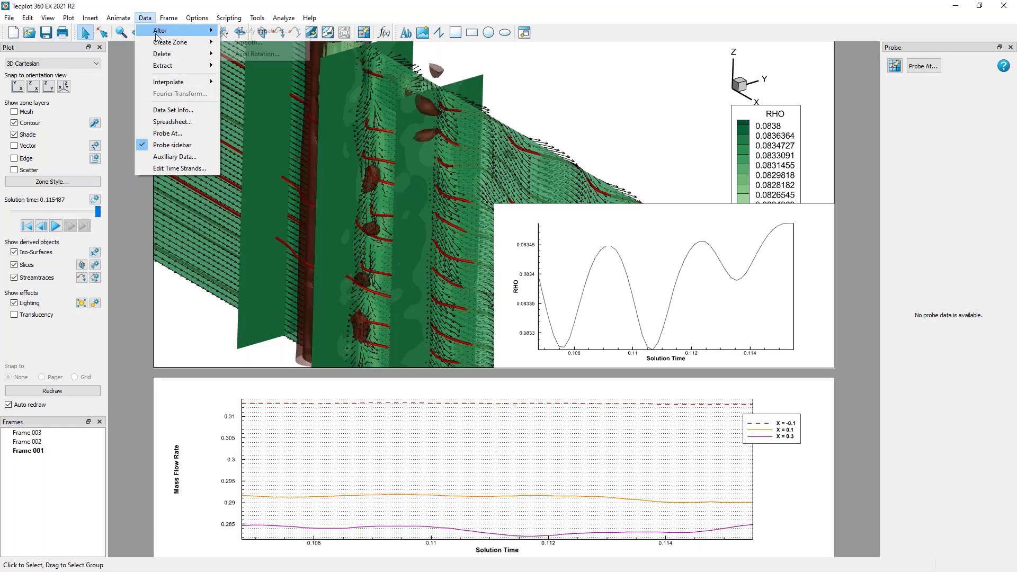
pyautogui.click(251, 30)
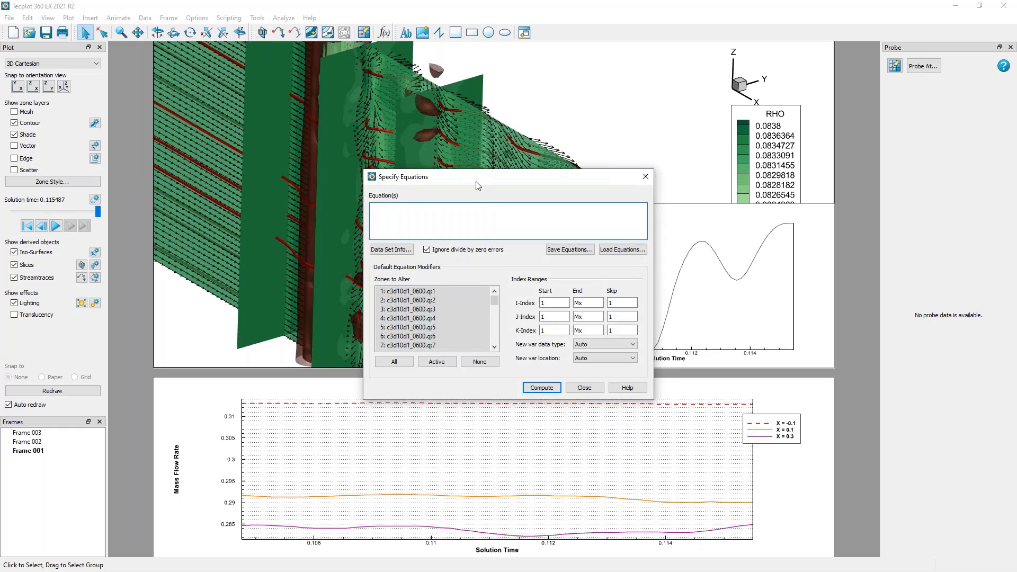
pyautogui.moveTo(485, 179); pyautogui.dragTo(231, 74)
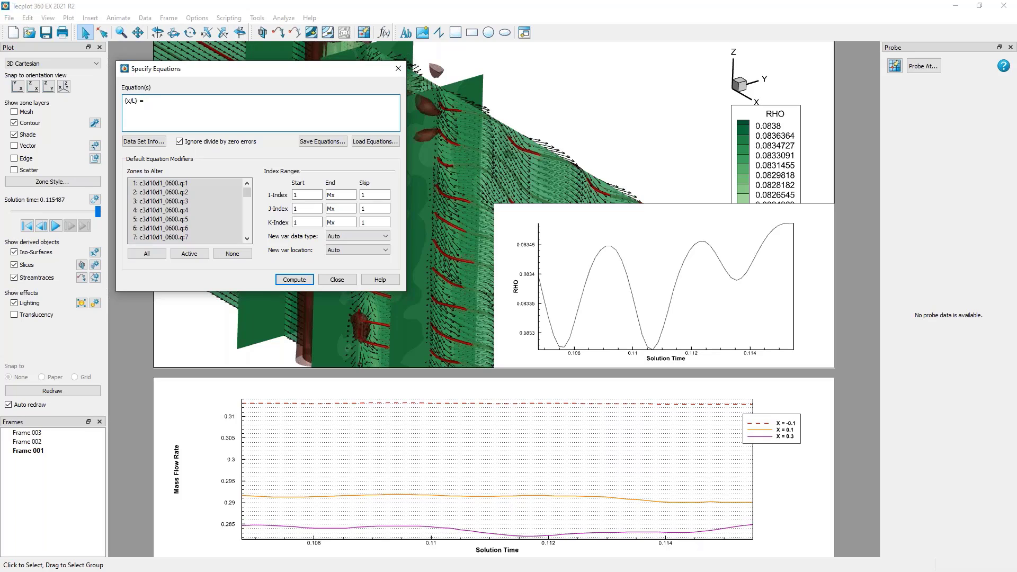
pyautogui.write('X/{L')
pyautogui.click(337, 279)
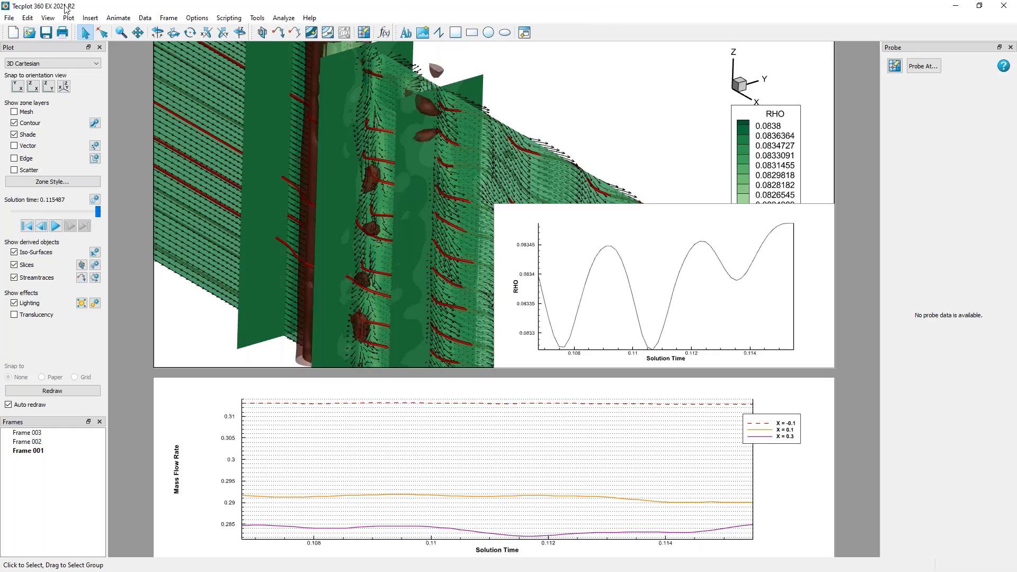
# Review the complete list of data loaders, including the FEA, VTK, CONVERGE and HDF5 formats, without loading a file.
pyautogui.click(10, 18)
pyautogui.click(33, 94)
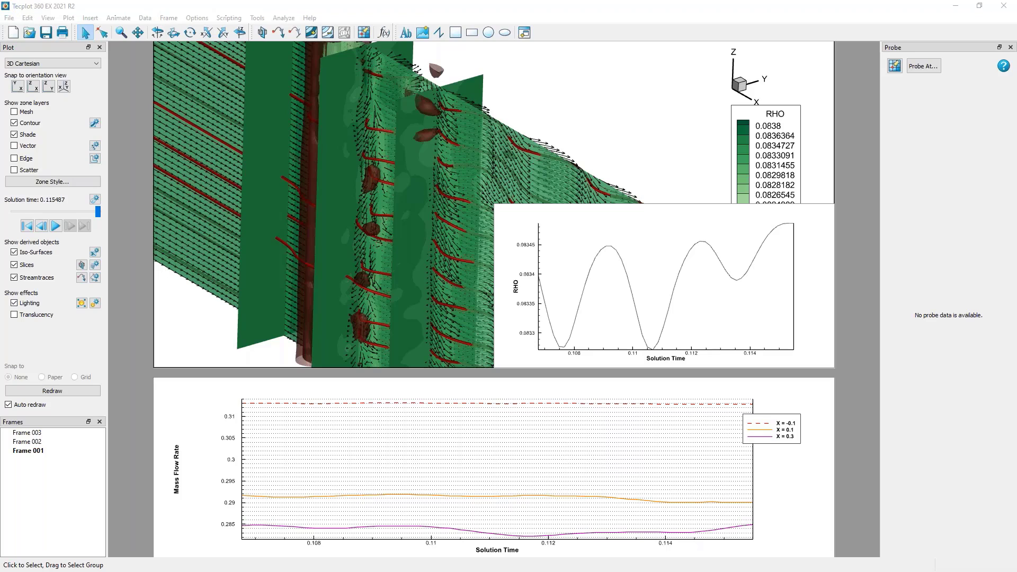
pyautogui.hotkey('ctrl', 'o')
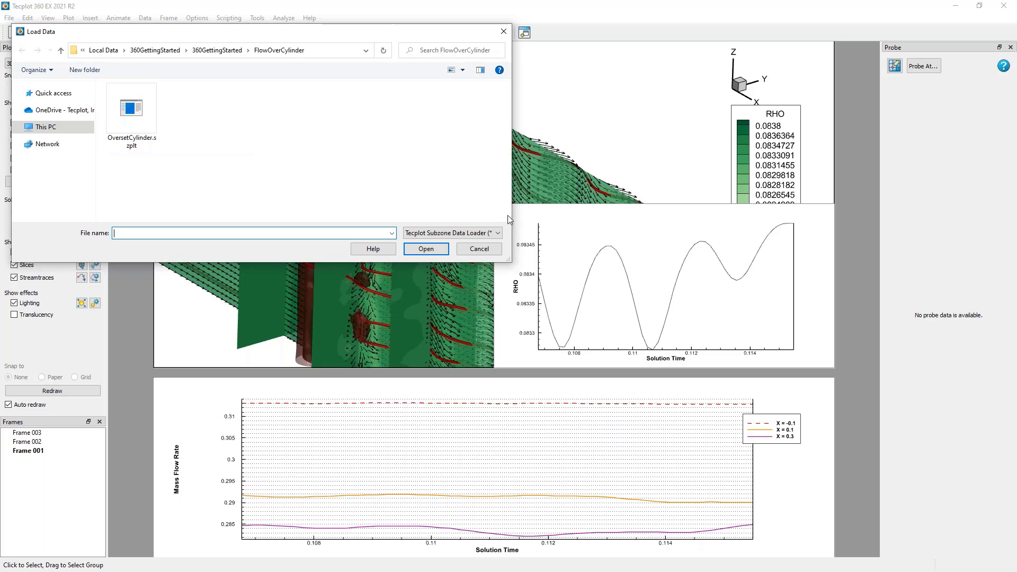
pyautogui.click(452, 233)
pyautogui.scroll(-2, 495, 311)
pyautogui.scroll(-1, 496, 311)
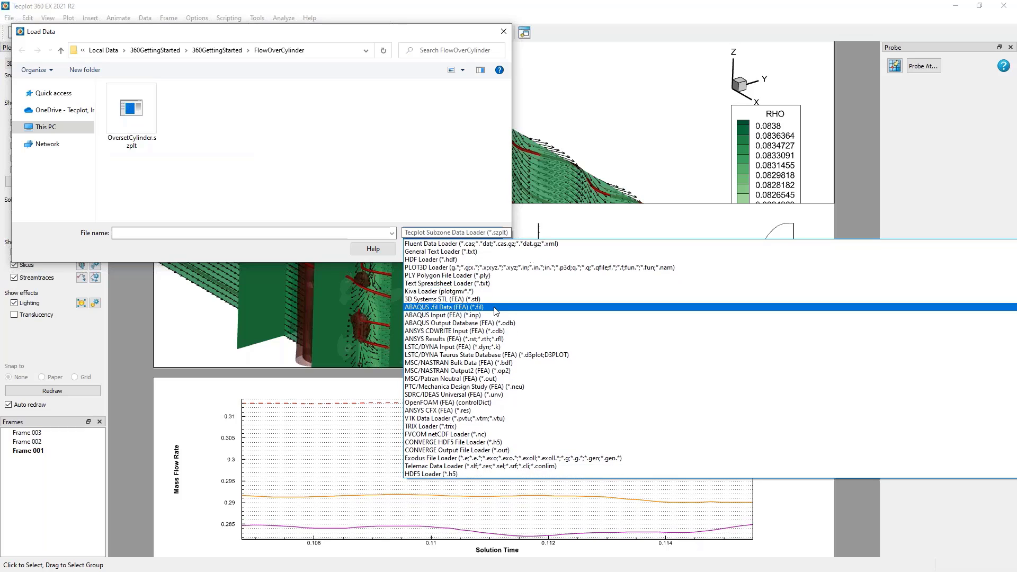
pyautogui.click(436, 120)
pyautogui.click(479, 249)
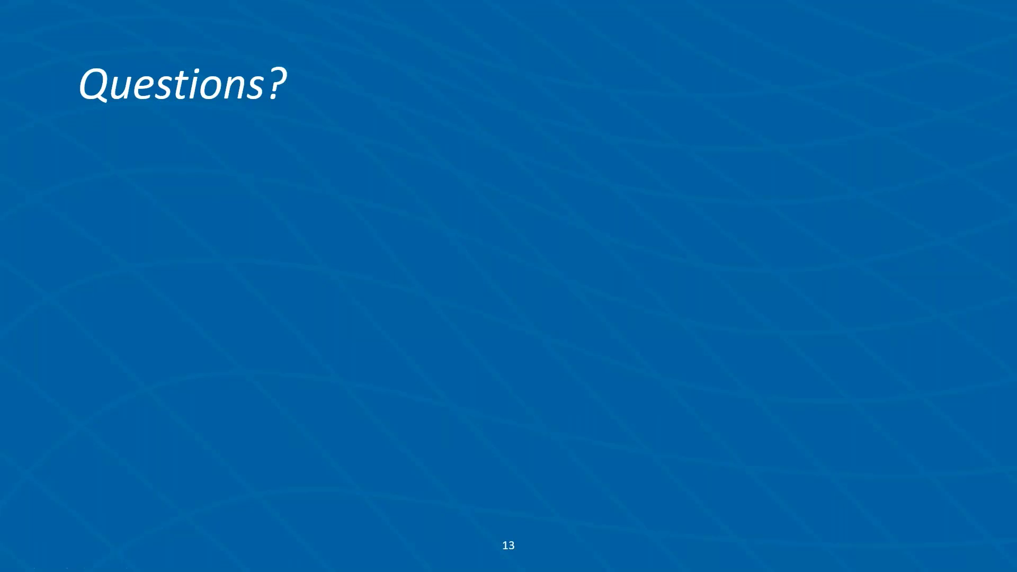
pyautogui.press('Left')
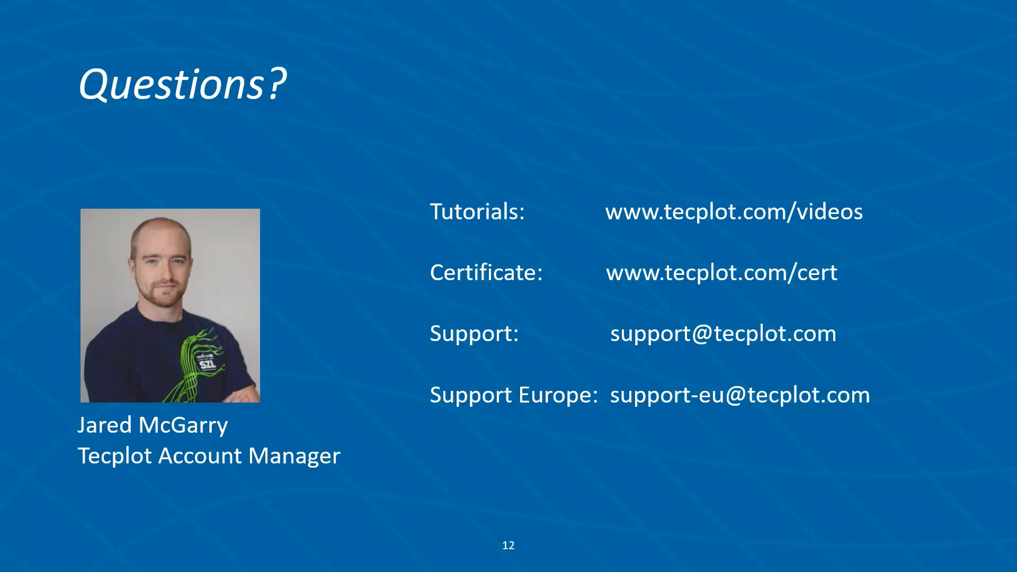